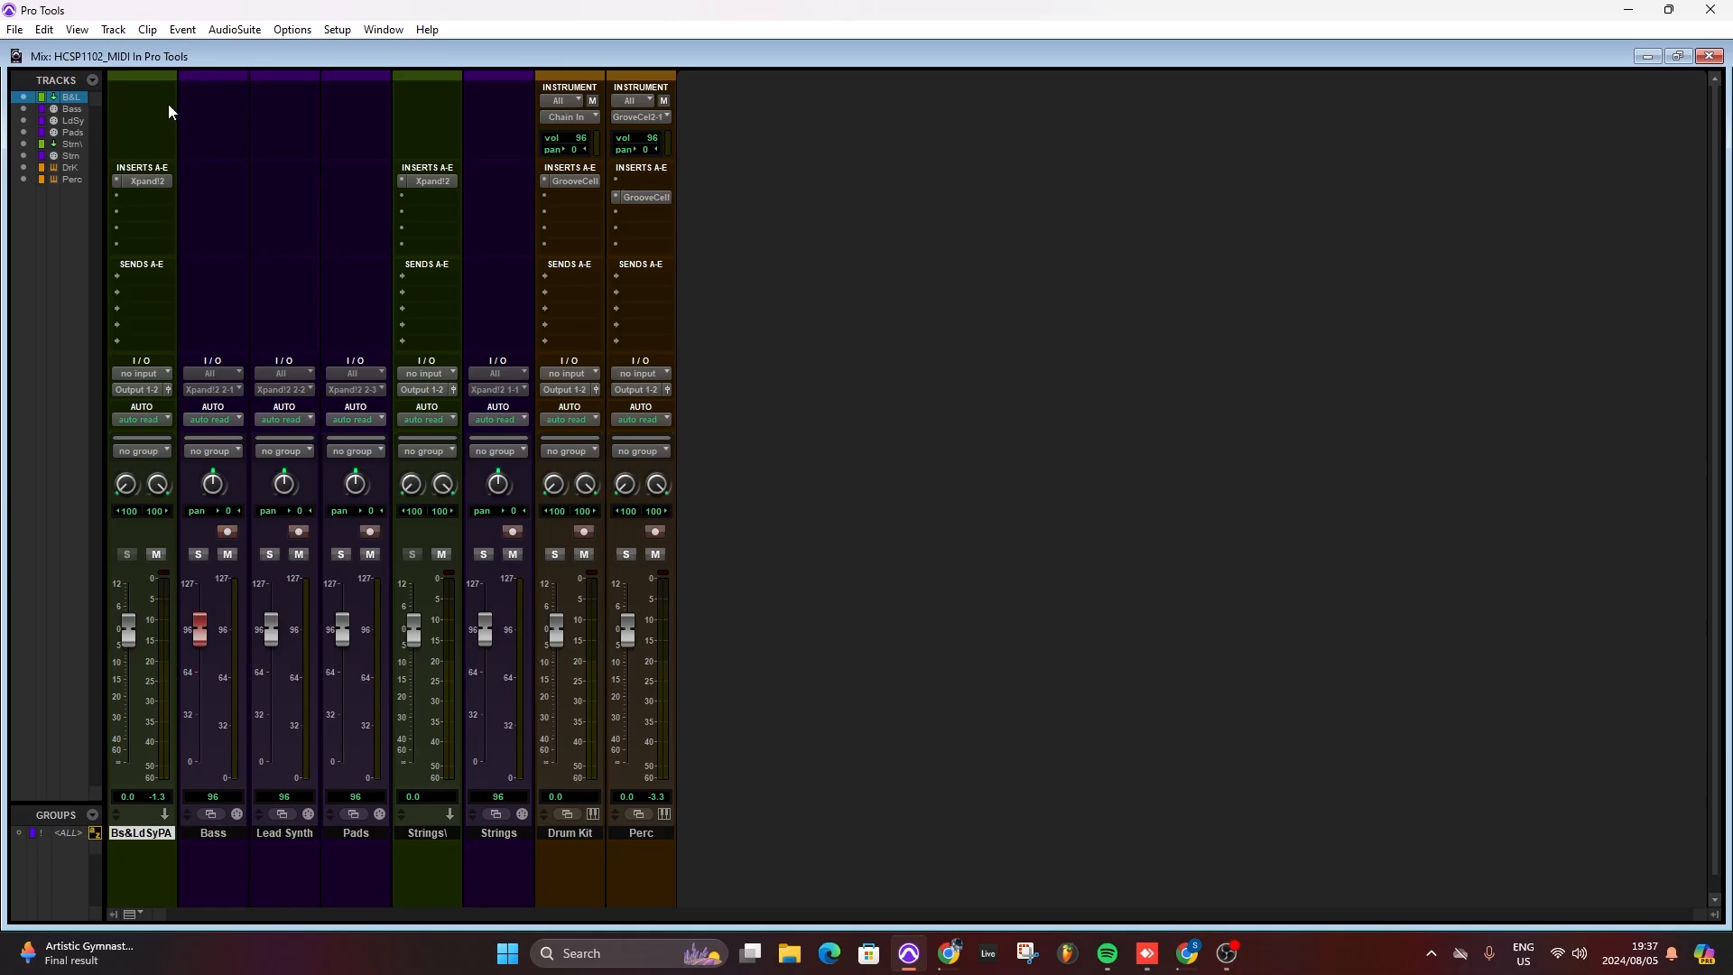
- Create one stereo Master Fader track and place it ahead of all other tracks in the mixer
left_click(113, 29)
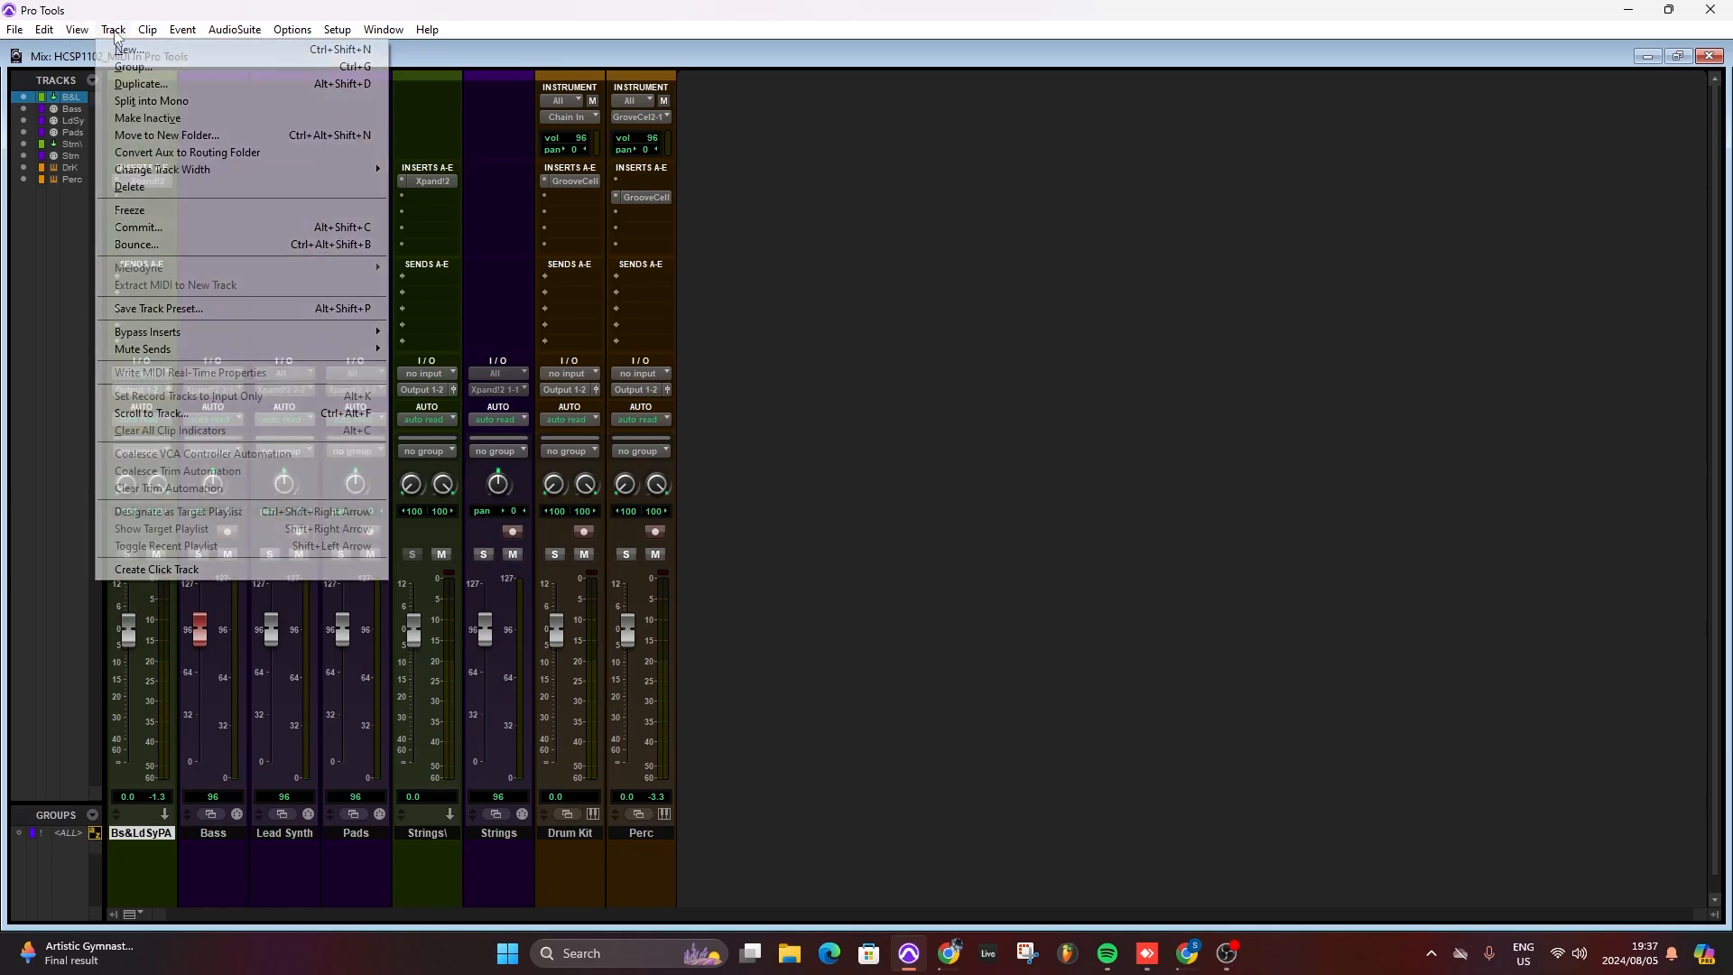
left_click(122, 49)
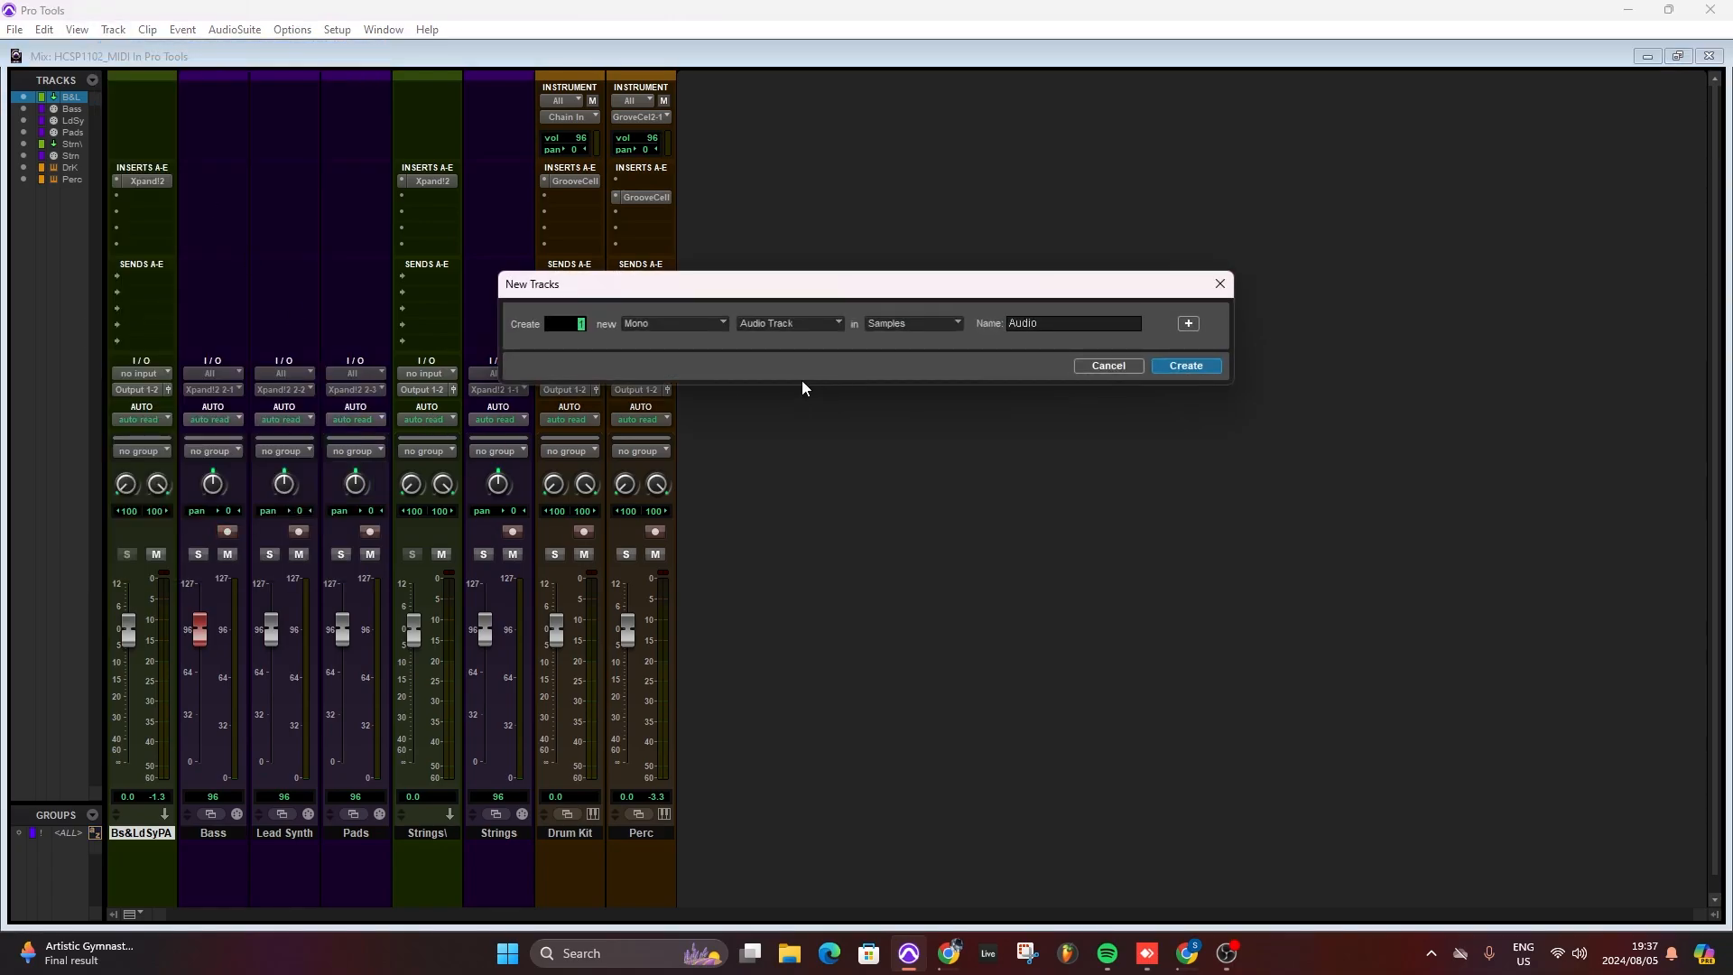
left_click(674, 327)
left_click(707, 346)
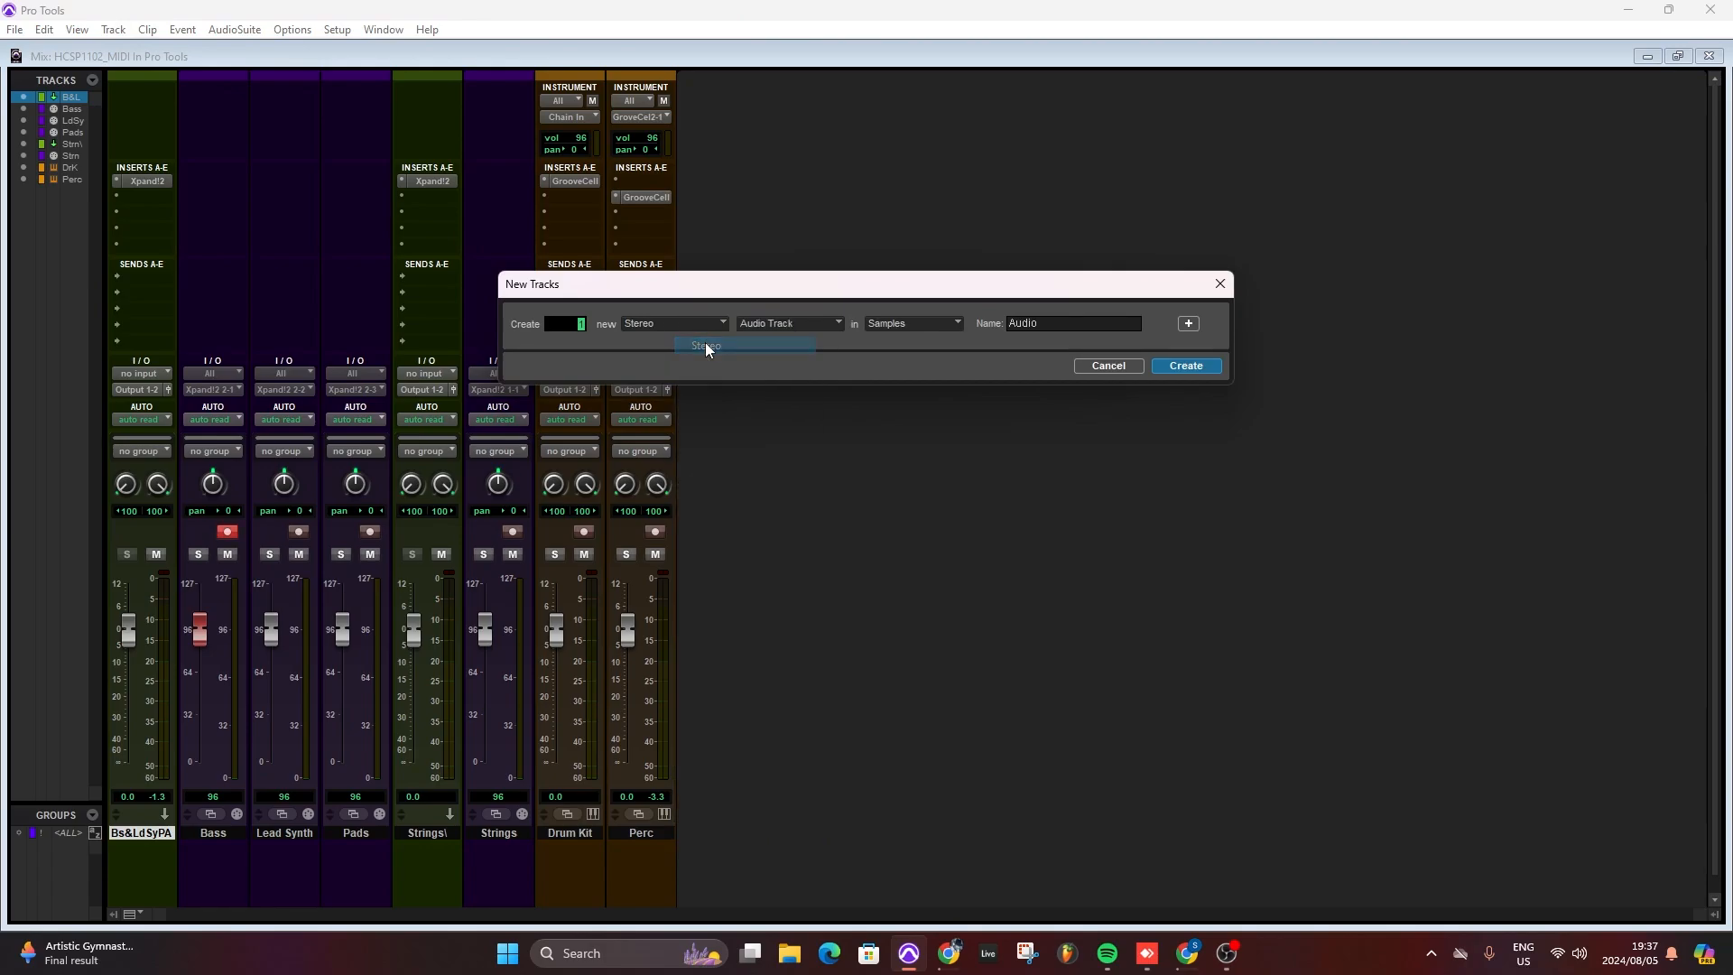
left_click(798, 323)
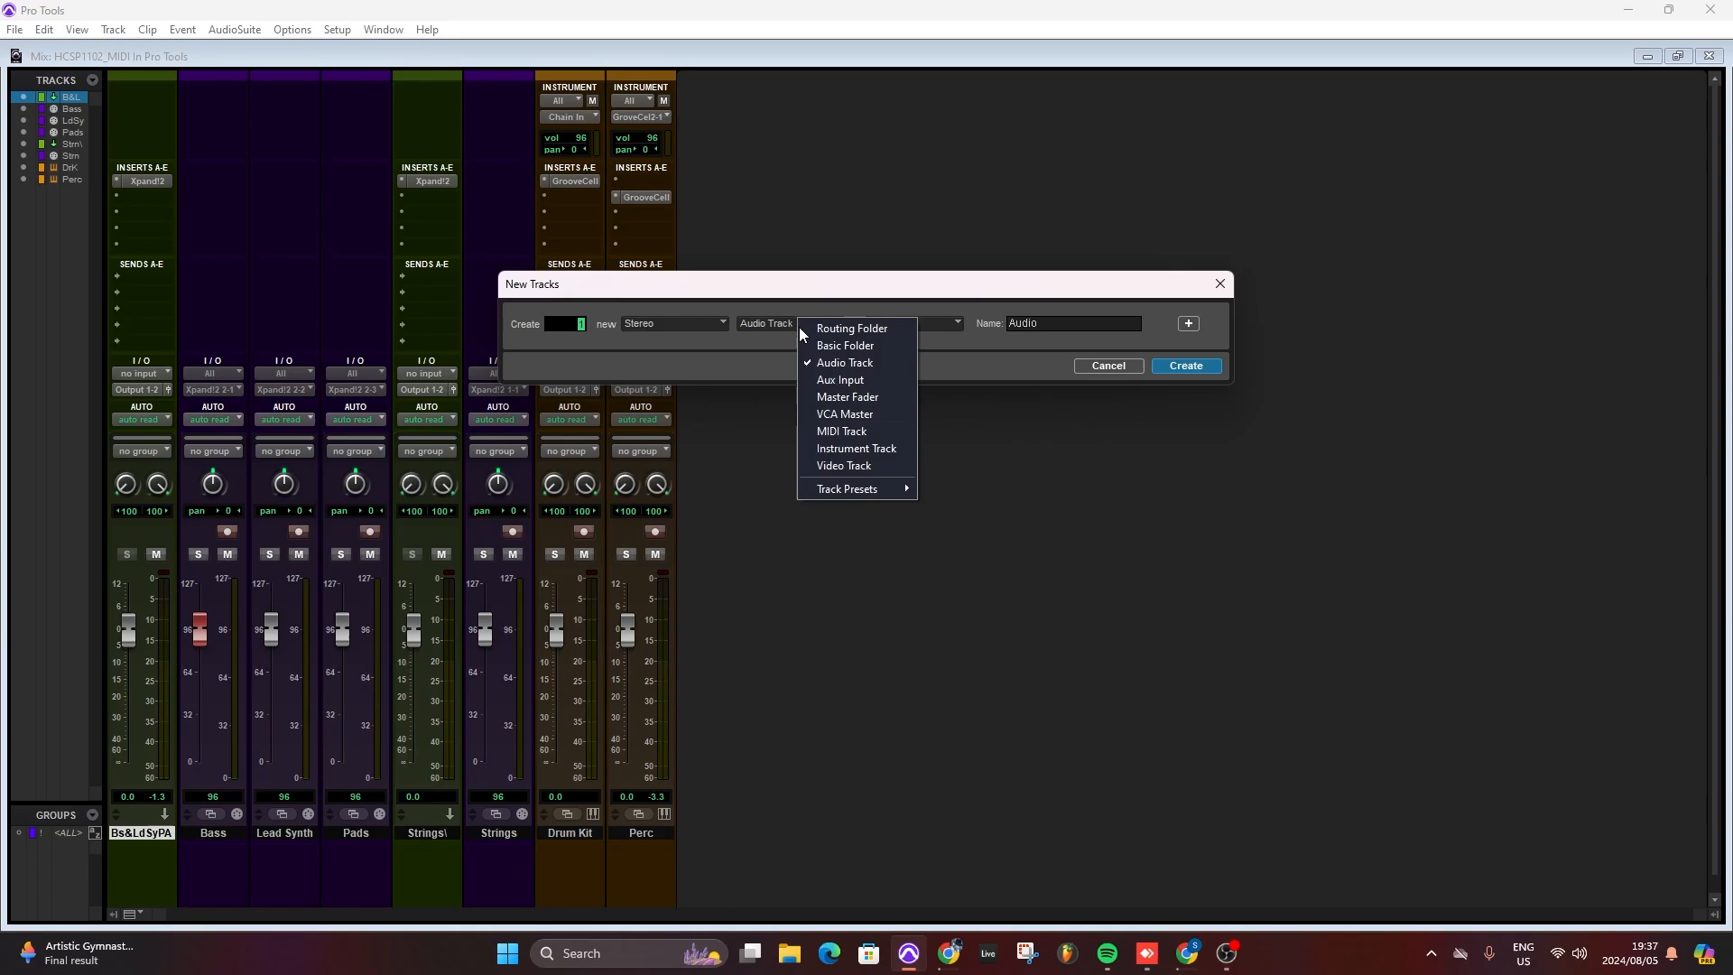
left_click(864, 396)
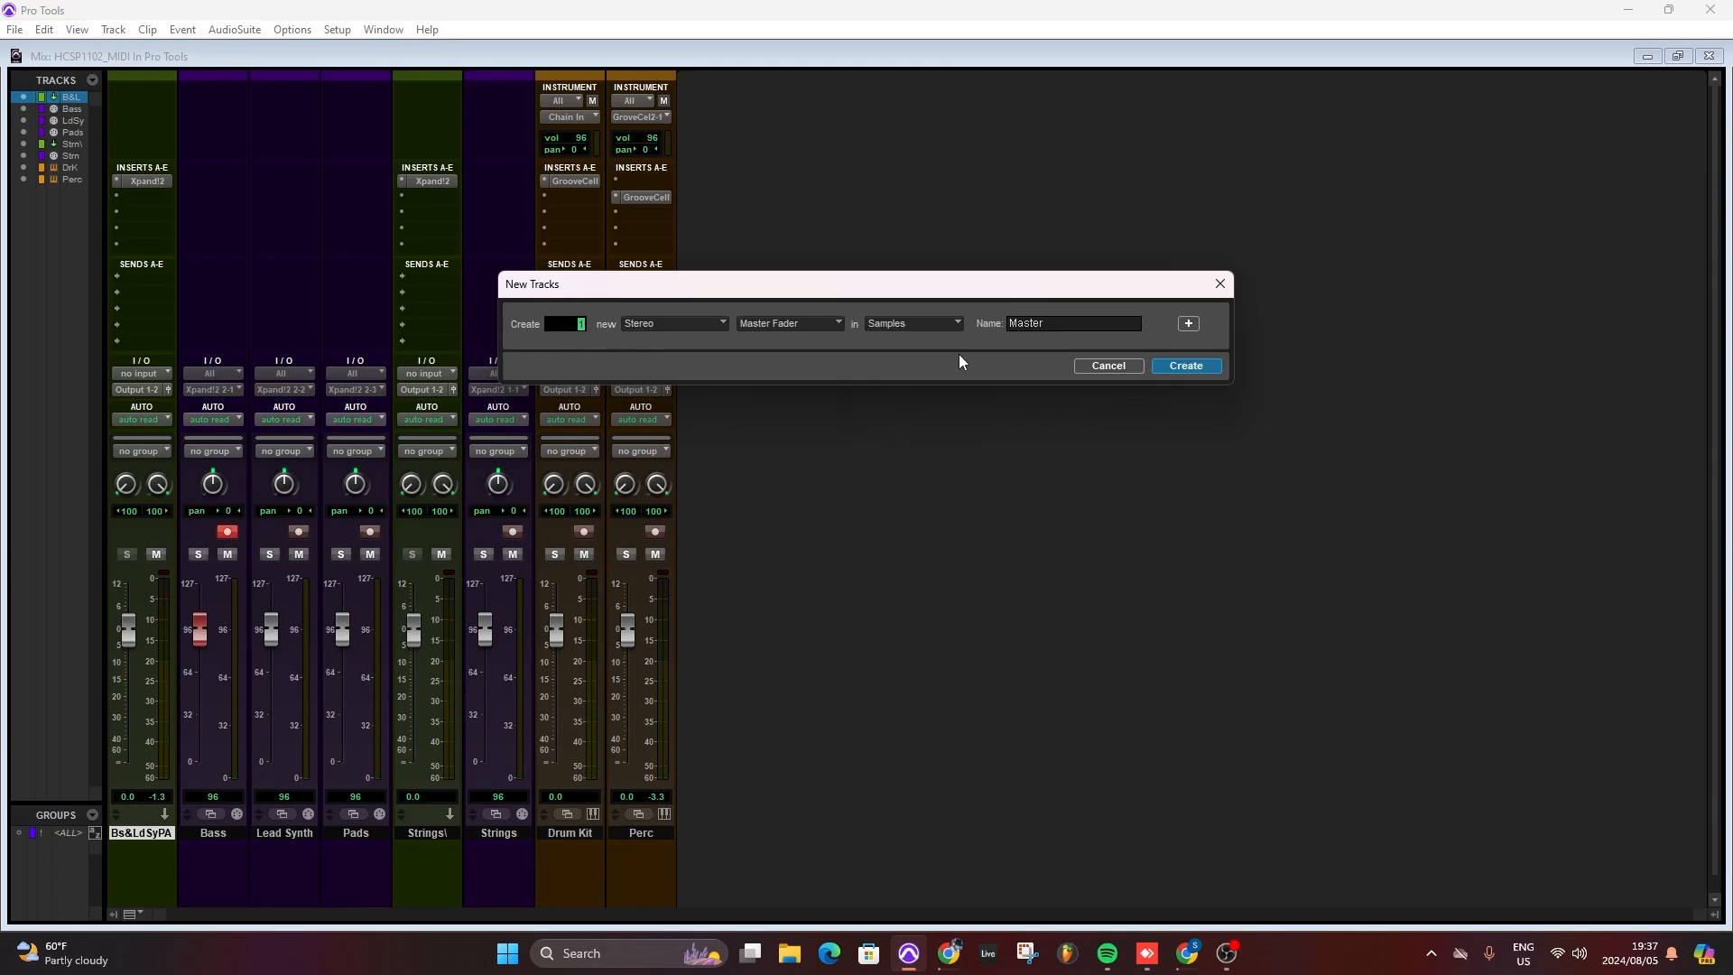
left_click(1193, 368)
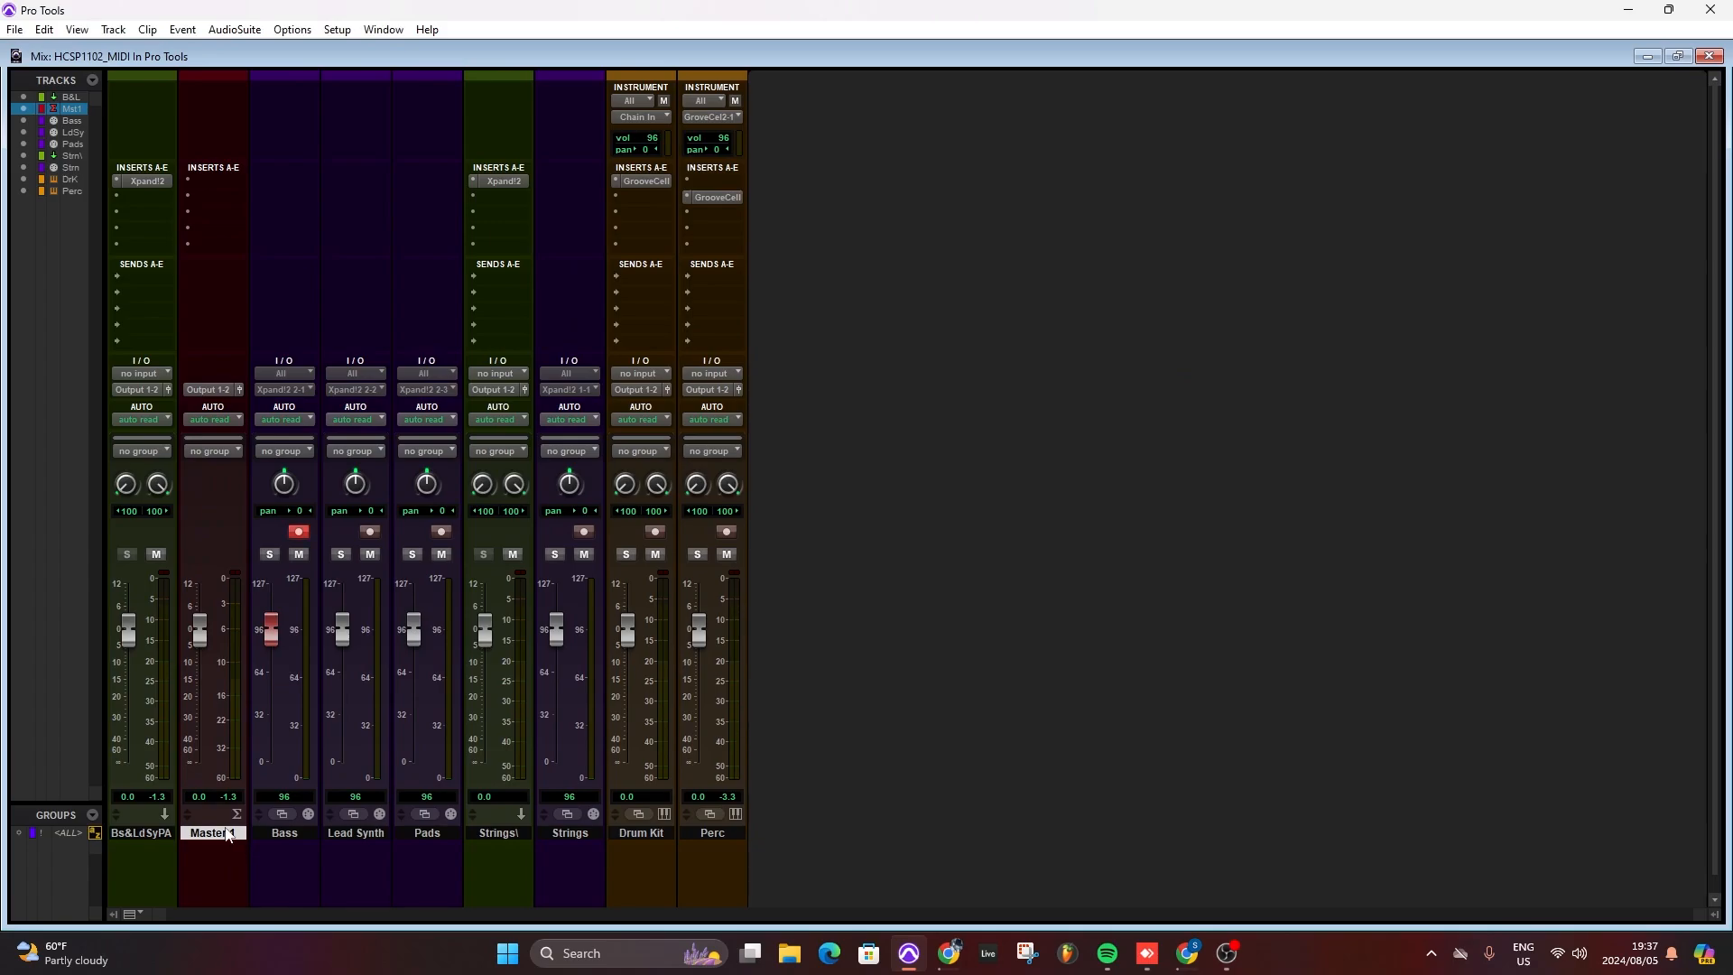
left_click_drag(217, 833, 122, 869)
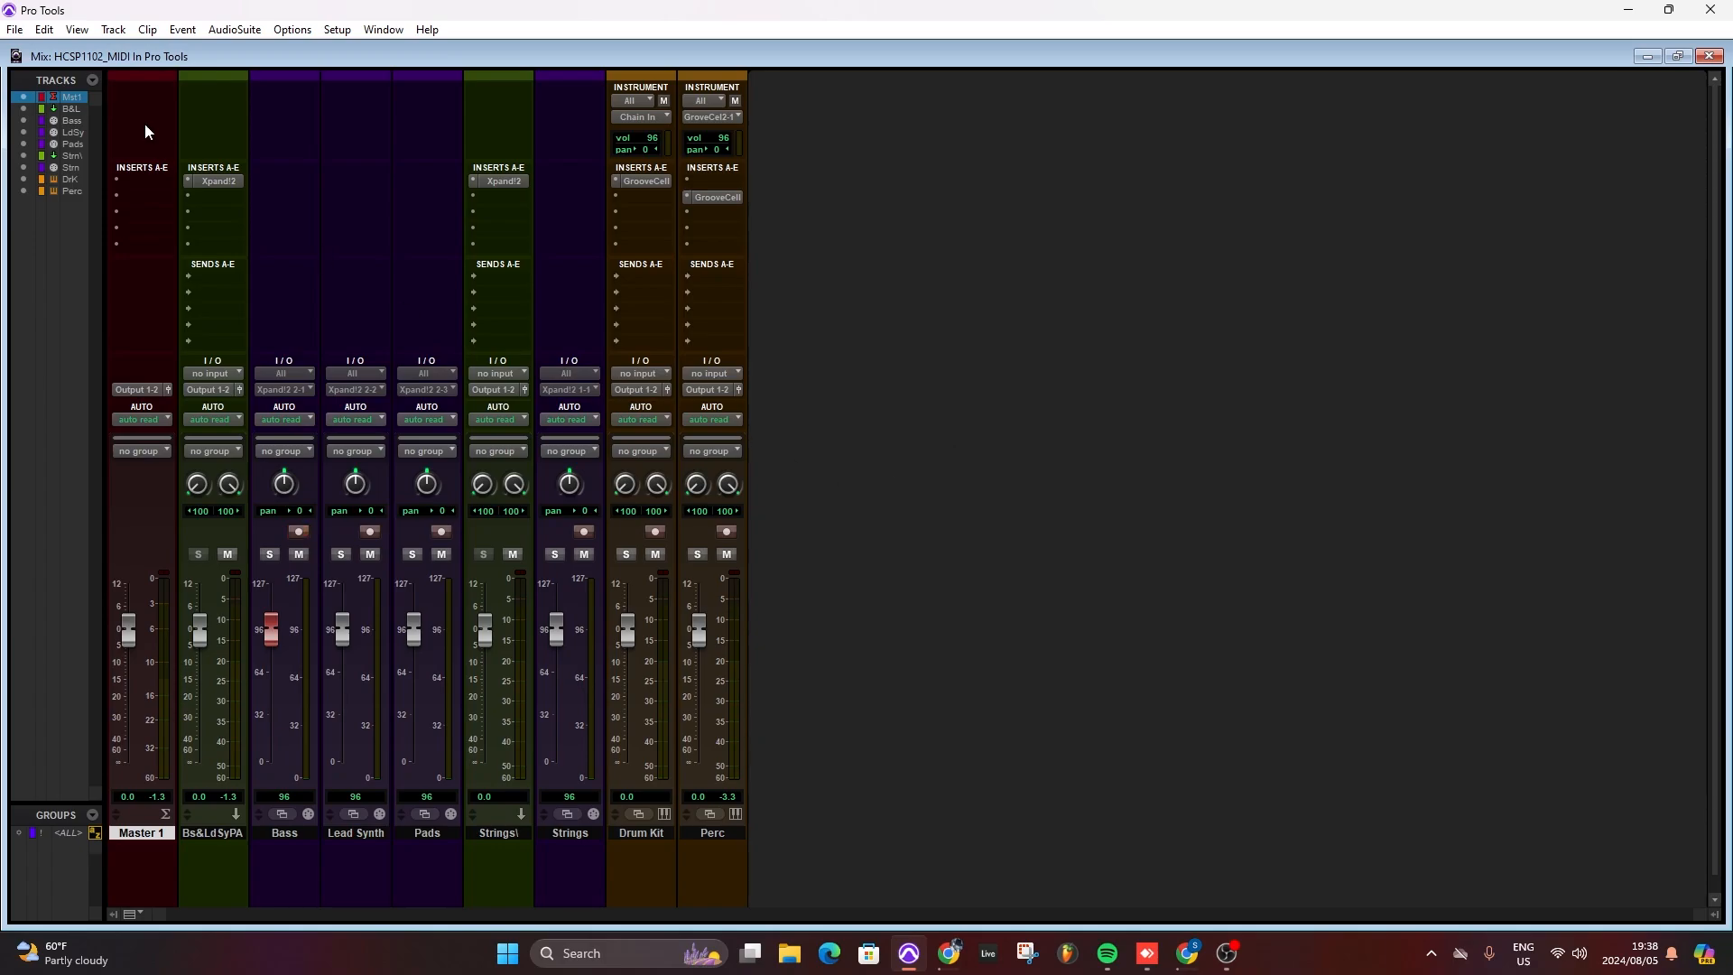
- Create a click track and hide the Instrument section of the mixer channels
left_click(113, 29)
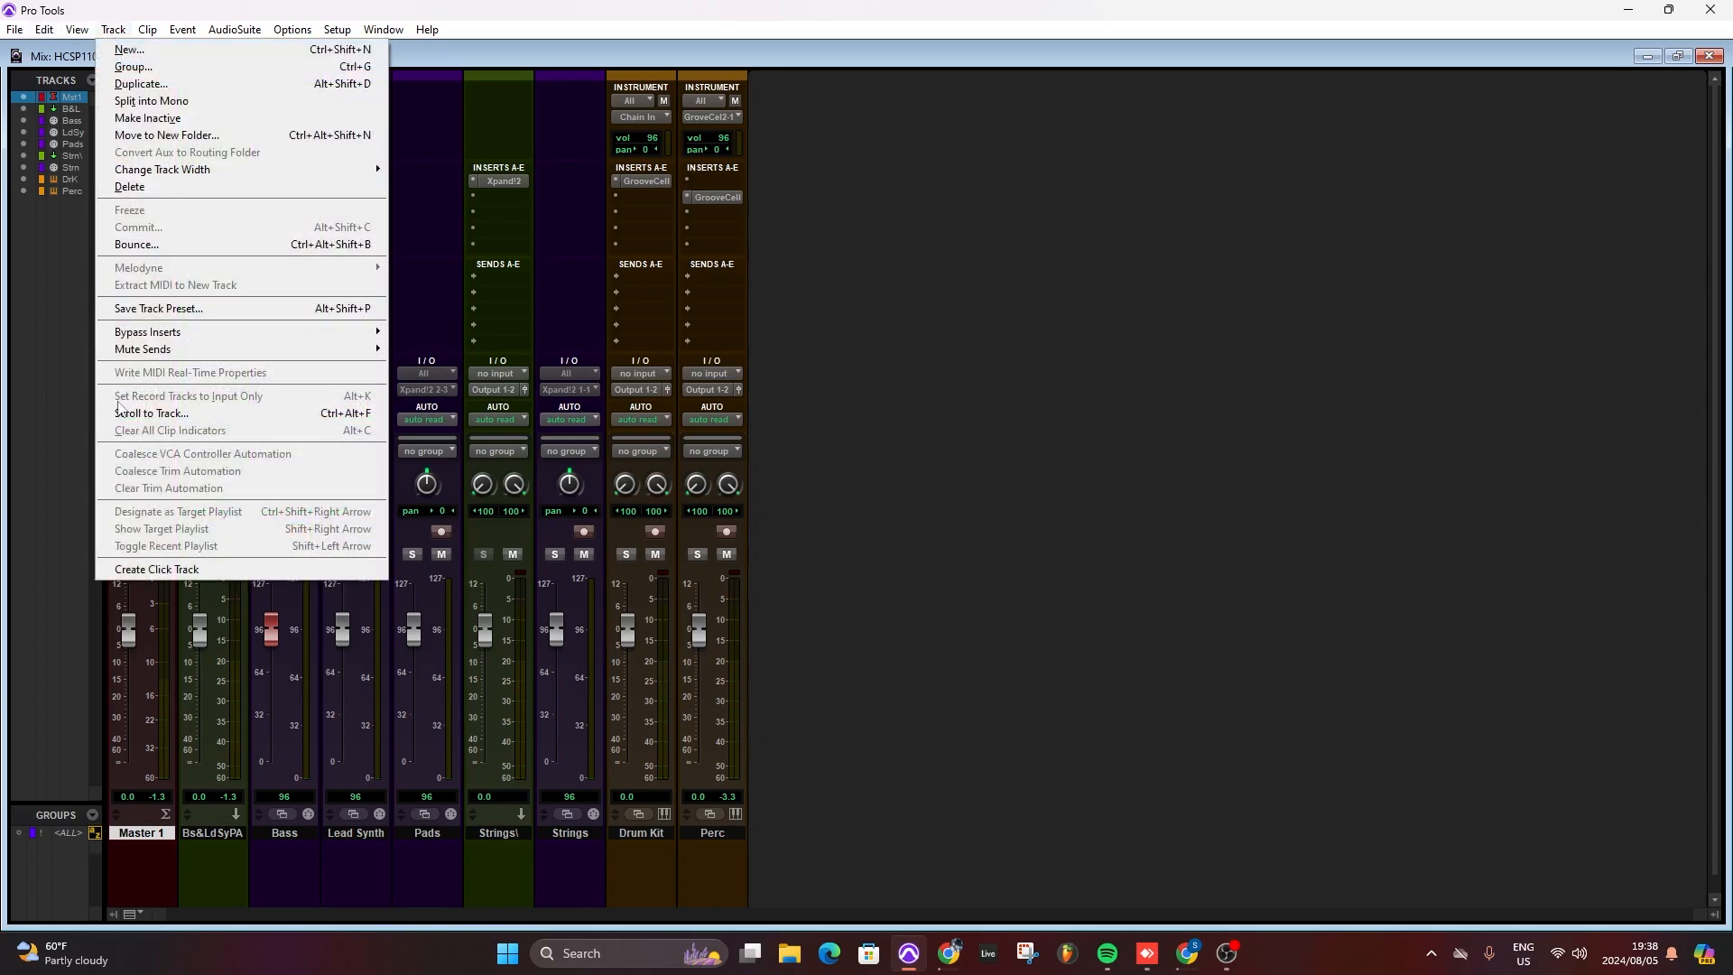
left_click(142, 571)
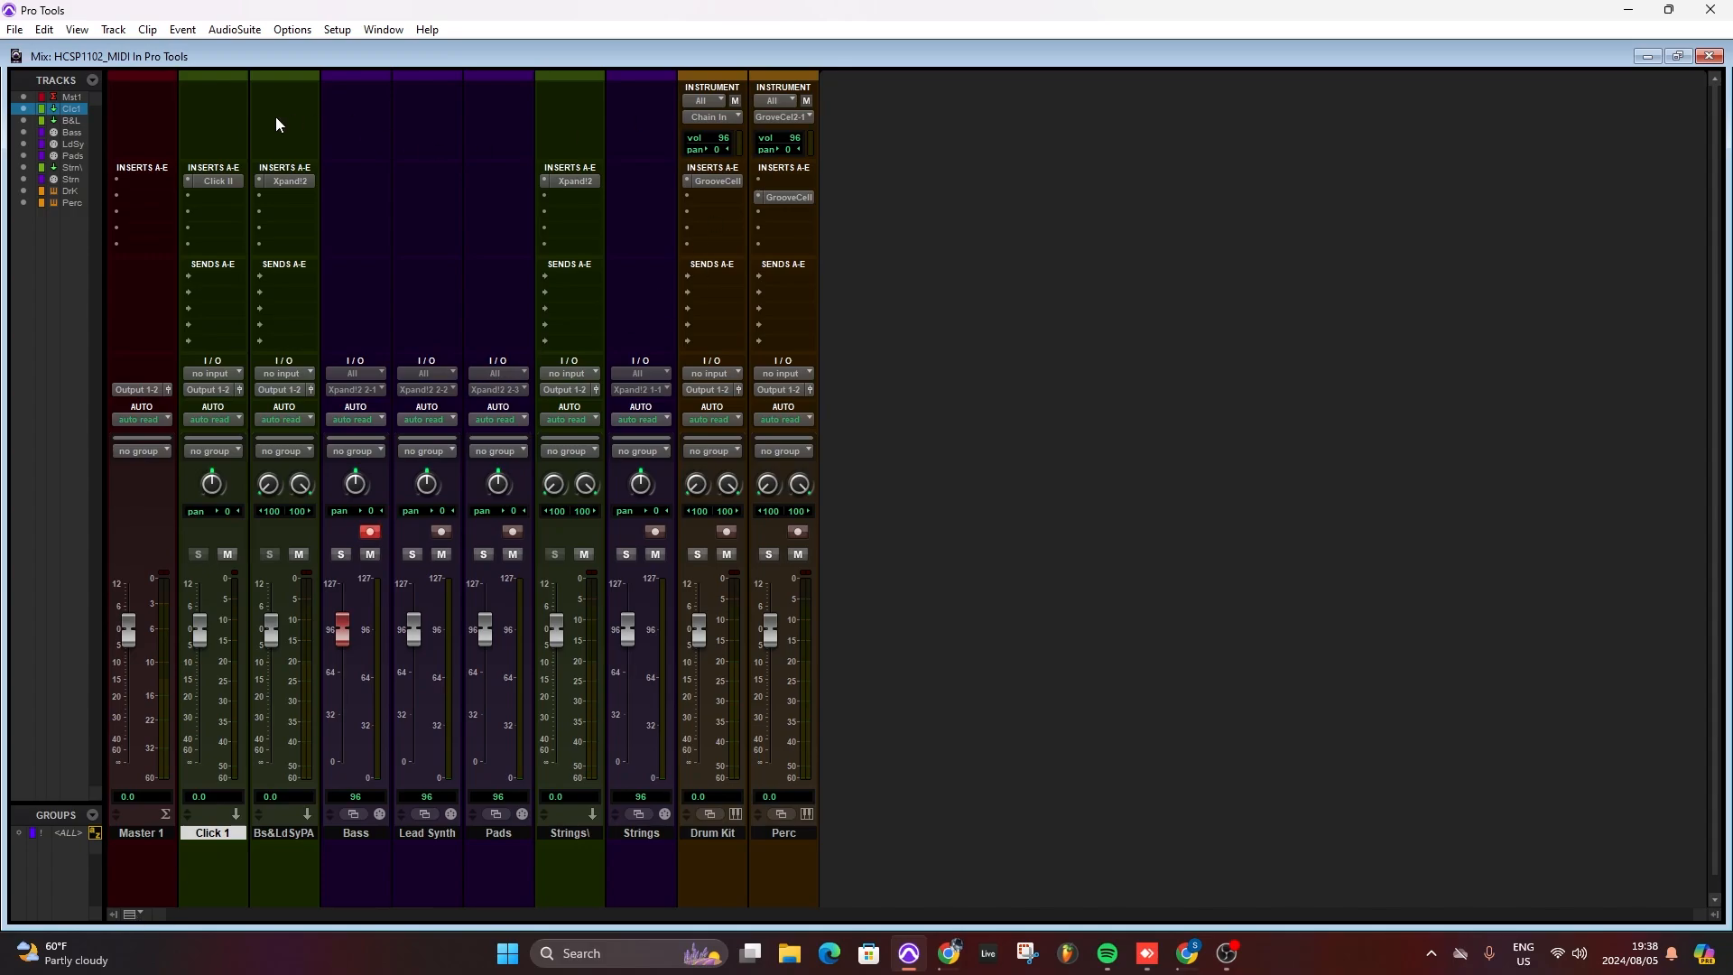
left_click(132, 914)
left_click(113, 696)
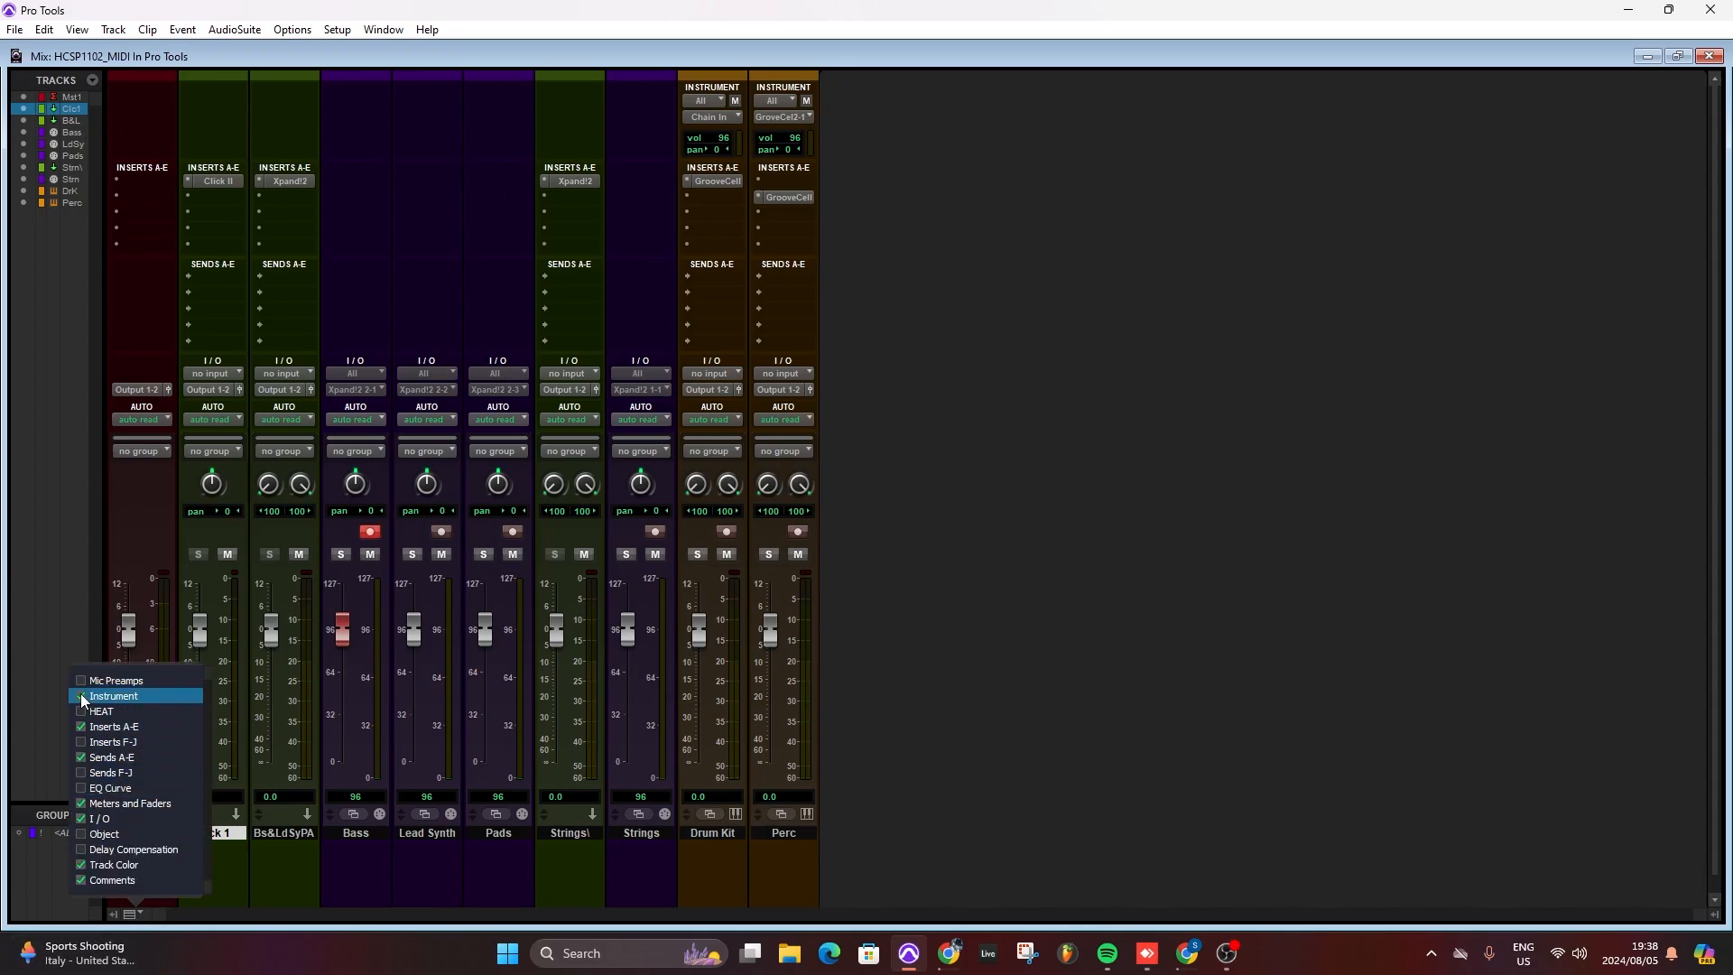
left_click(1042, 578)
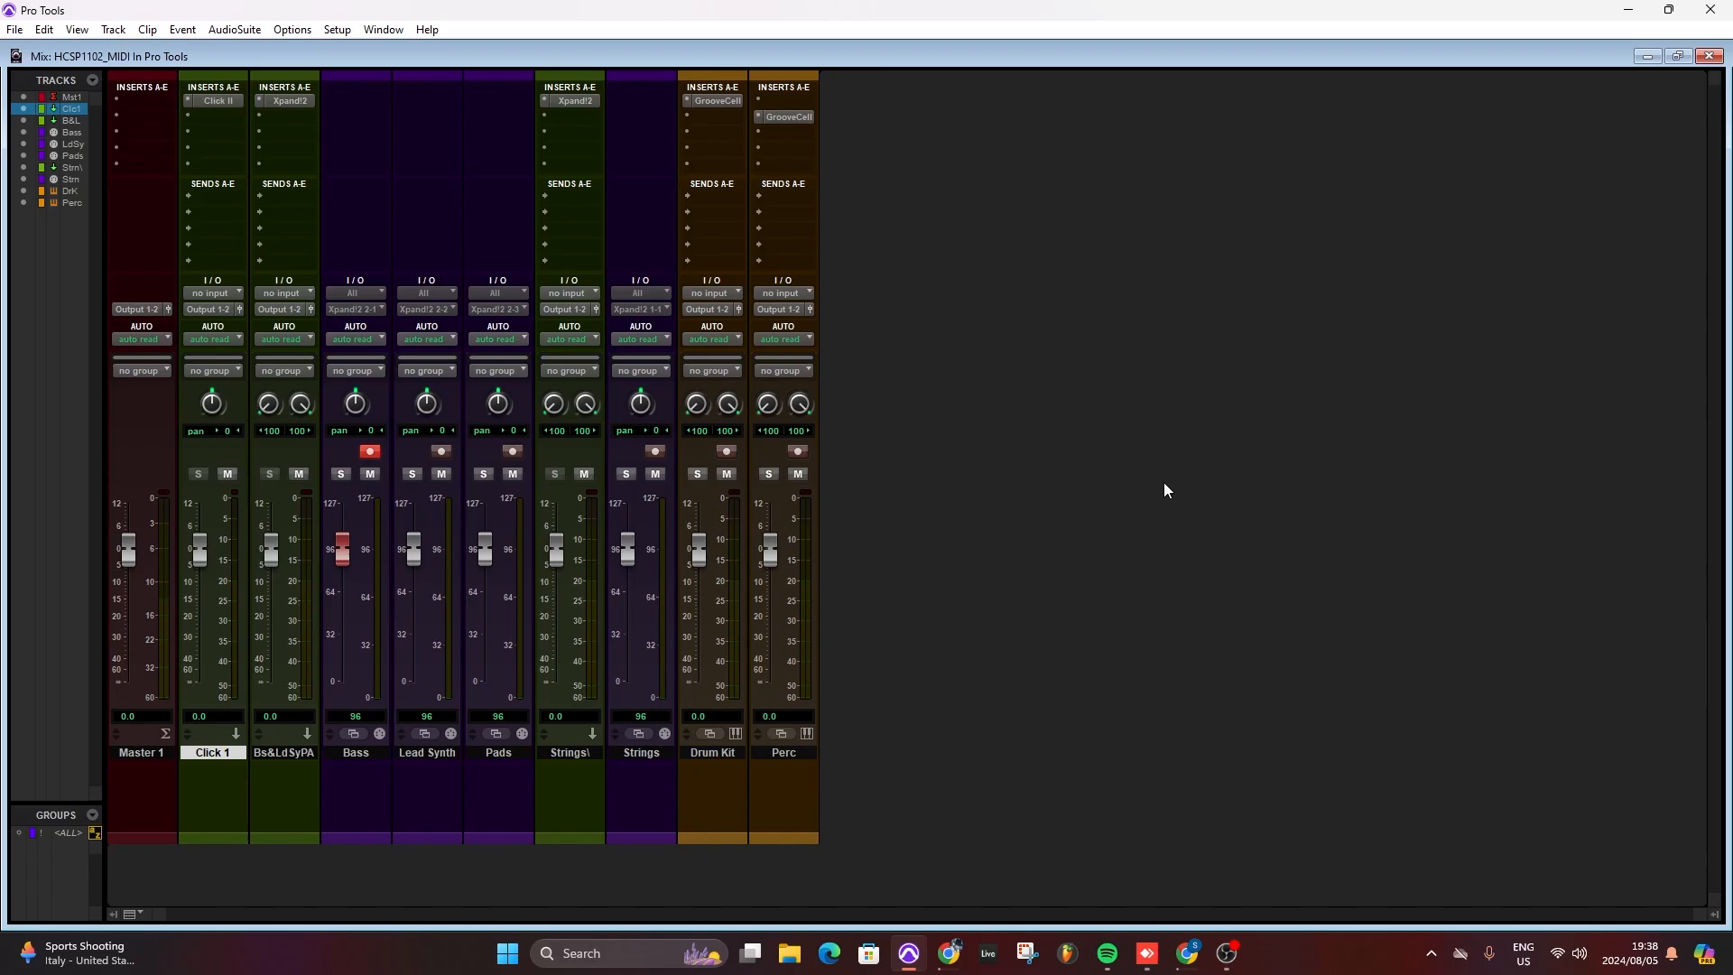
- Switch to the Edit window and examine the session's tracks from Master 1 down to Perc
key("ctrl+equal")
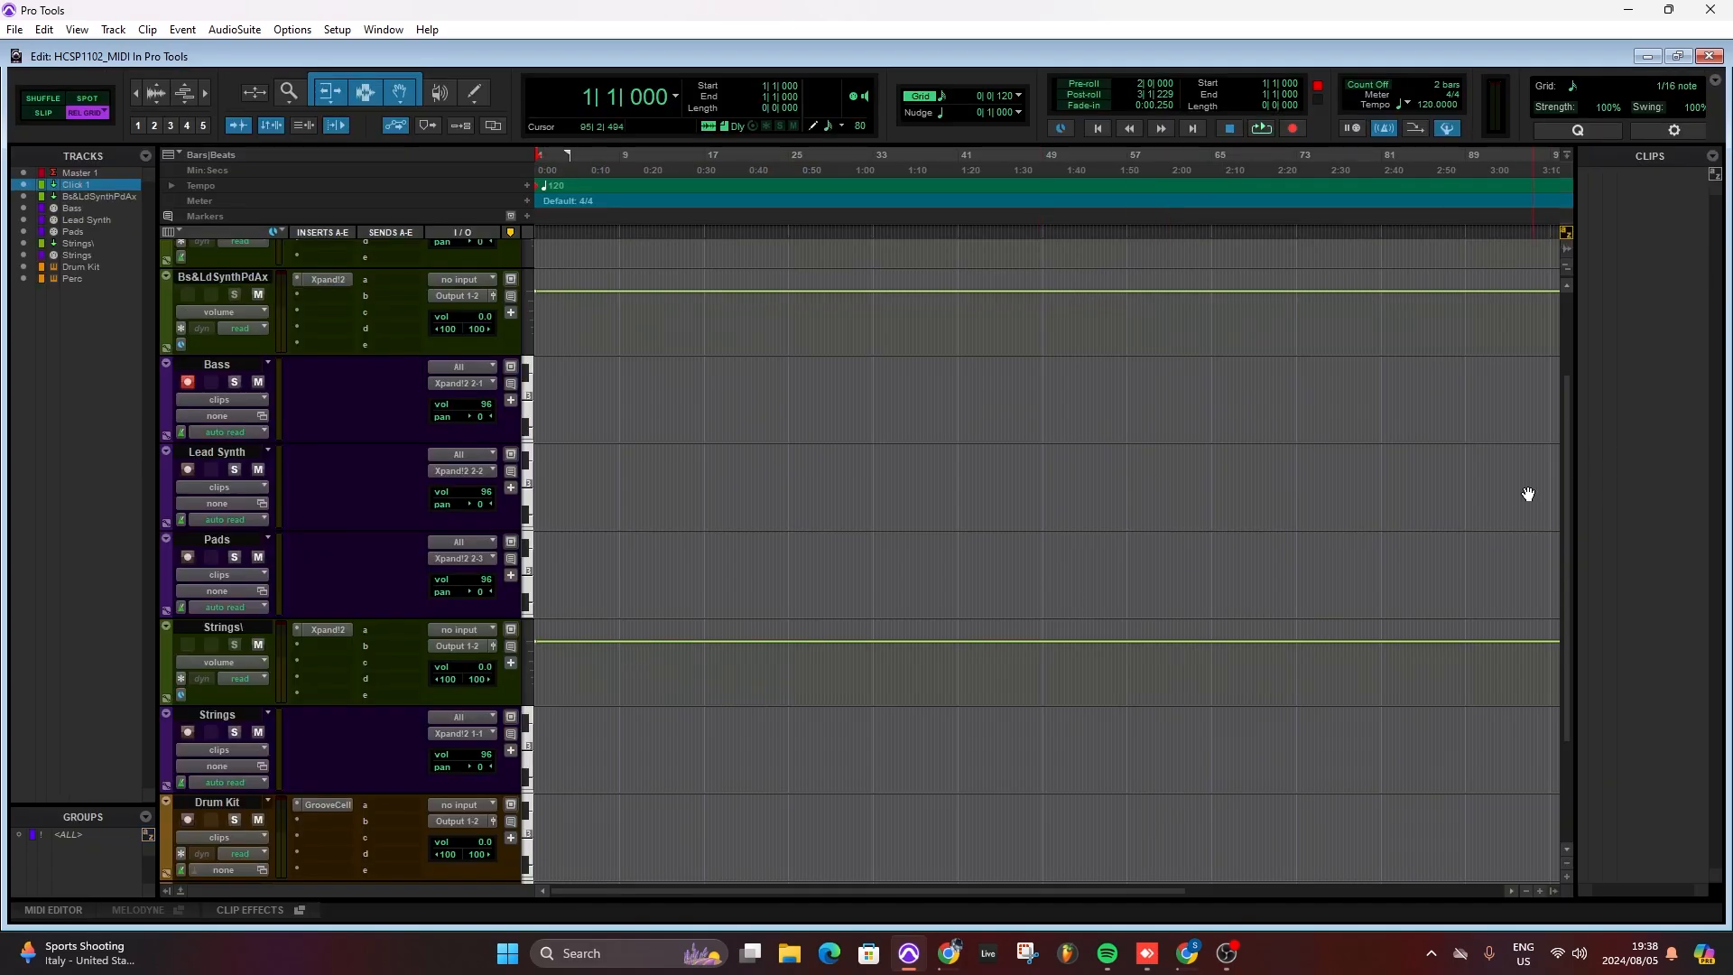
scroll(1017, 615, "up", 2)
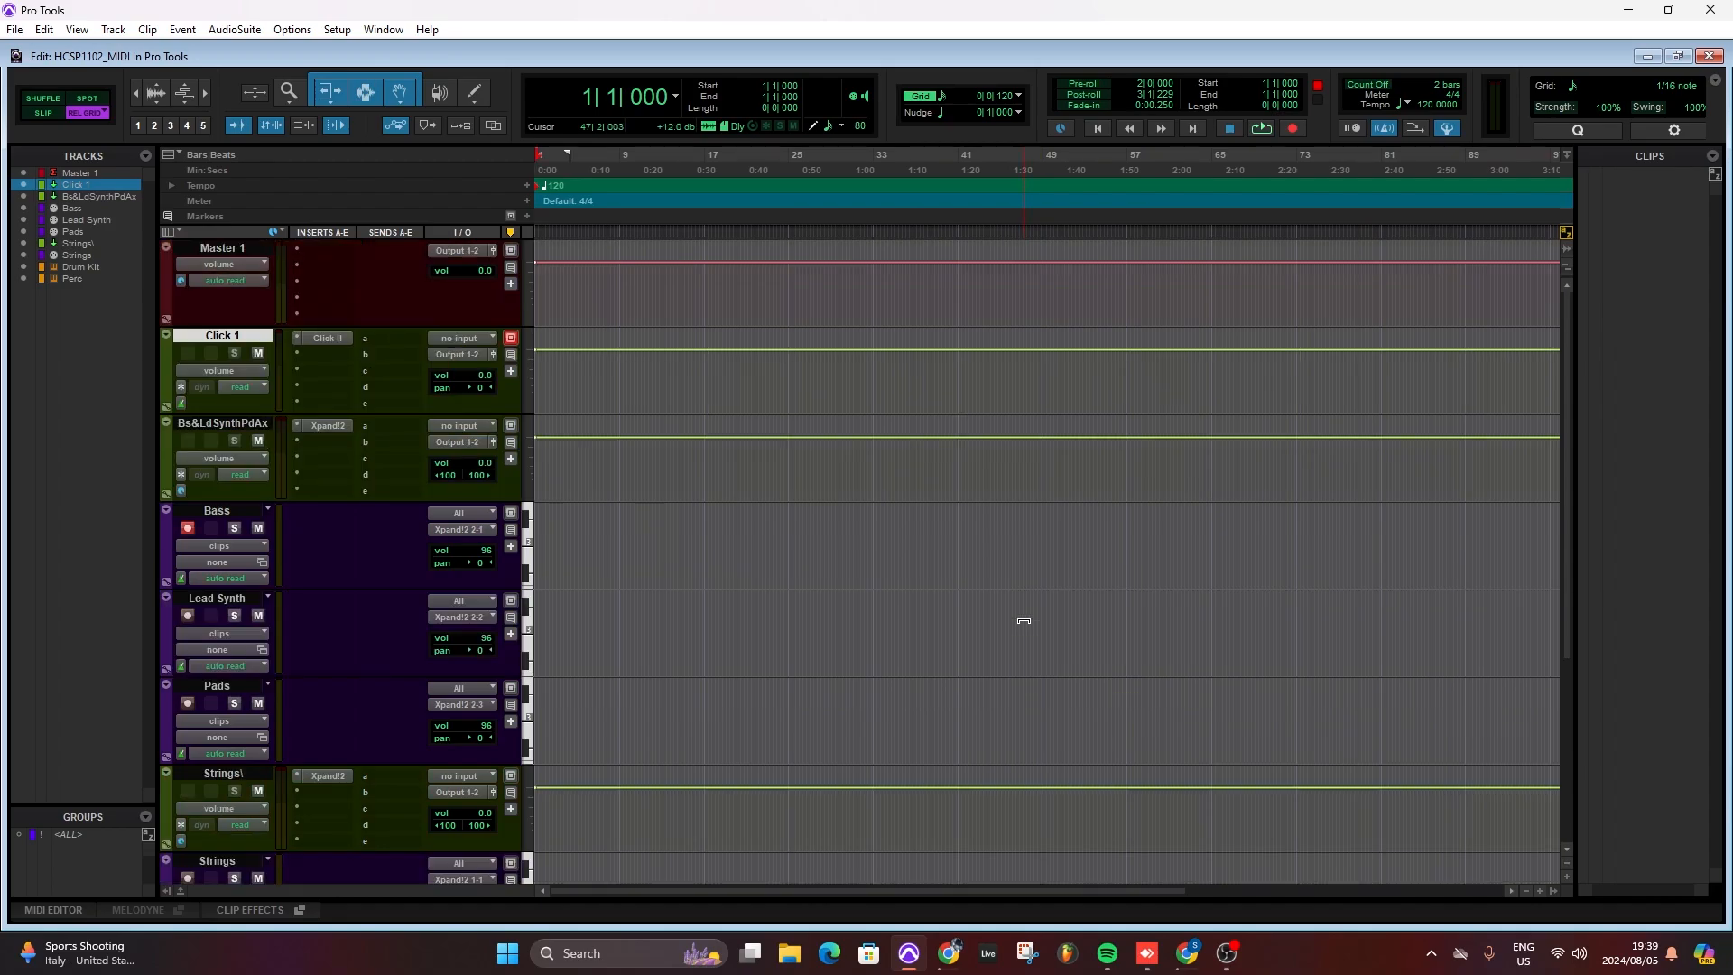
scroll(1025, 619, "down", 6)
scroll(1026, 619, "up", 5)
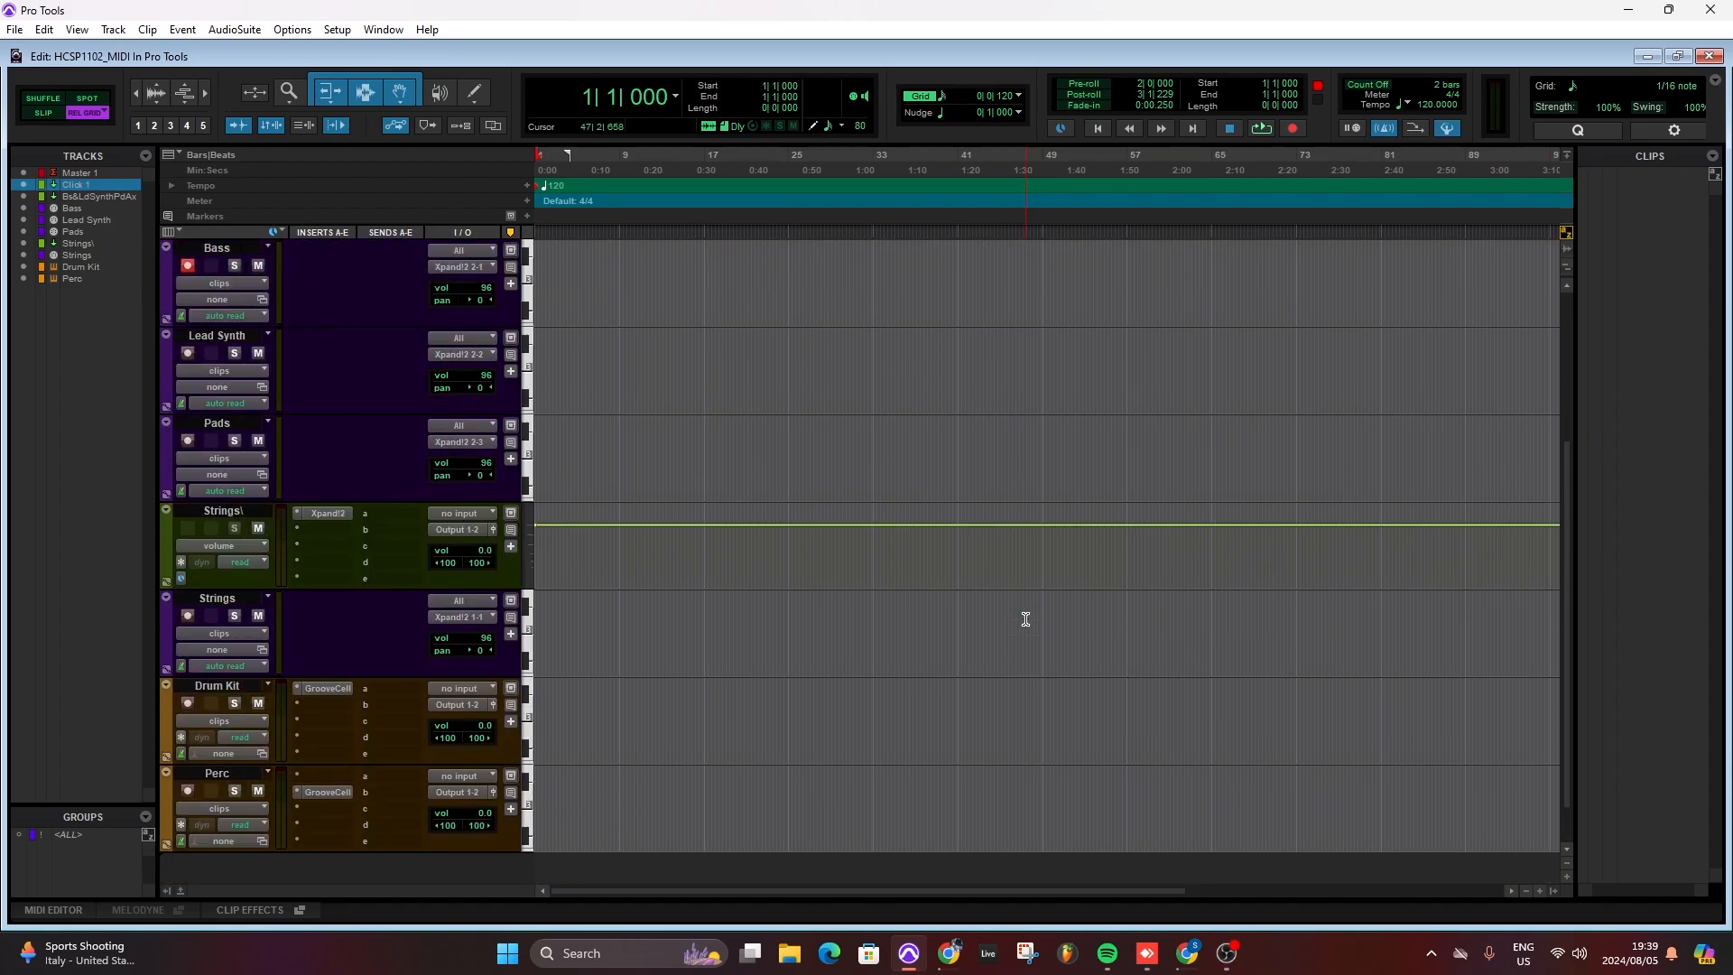
left_click(222, 772)
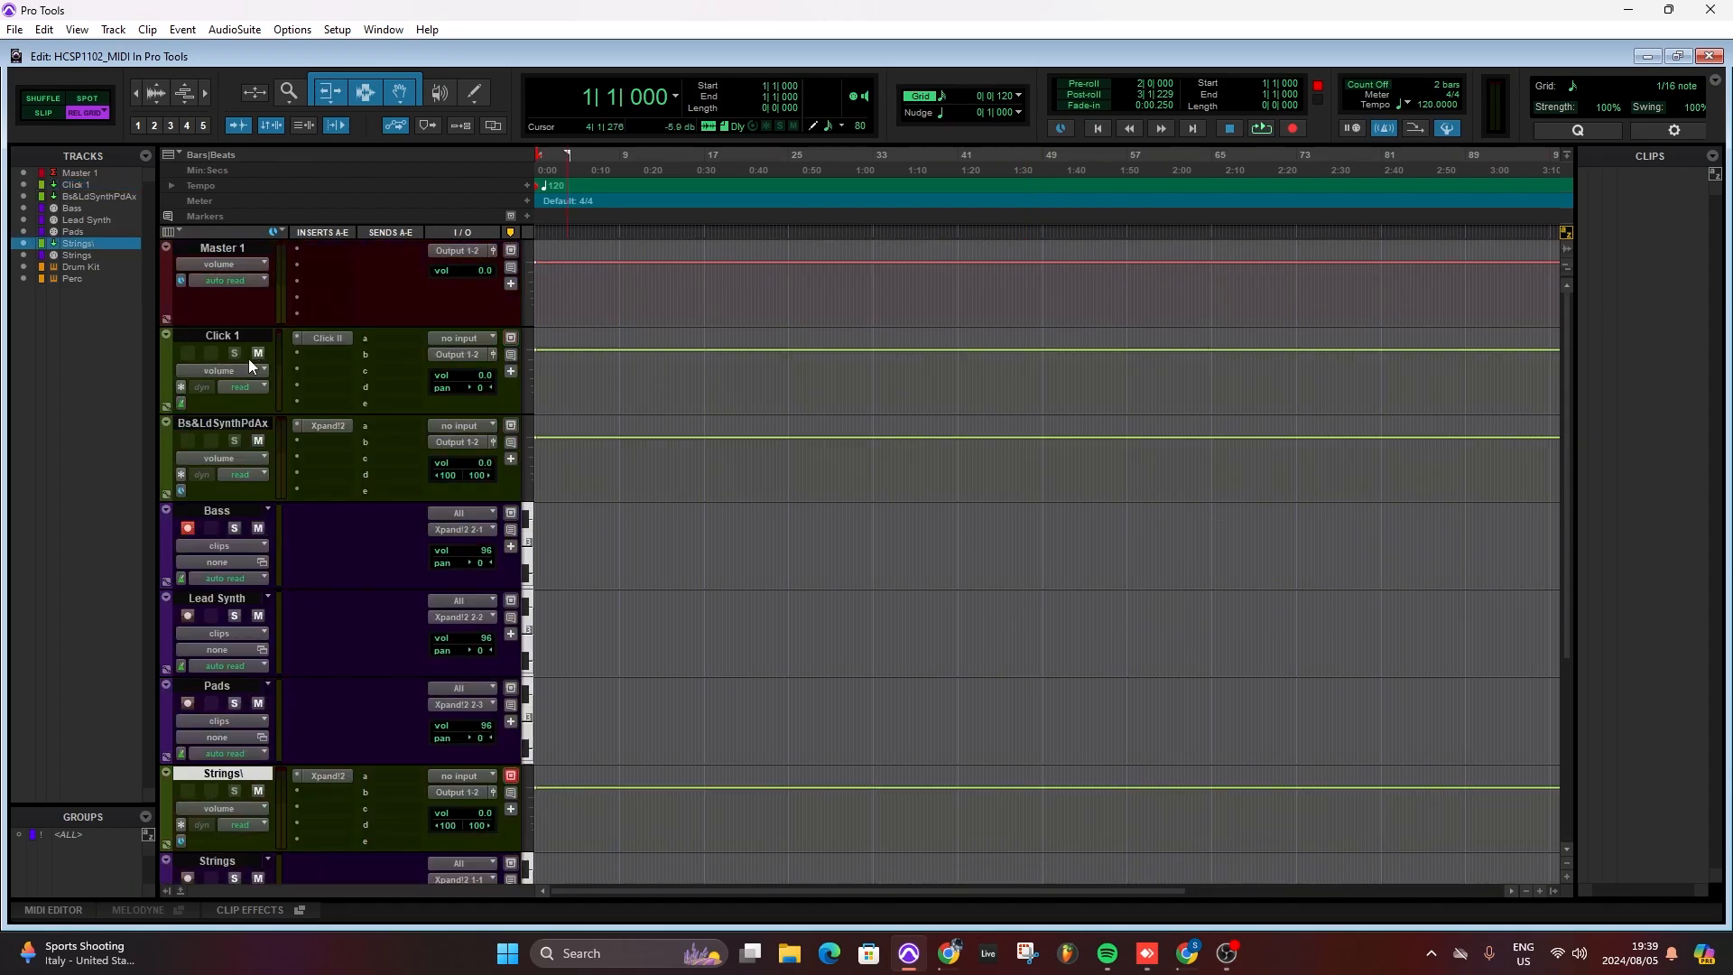
left_click(233, 424)
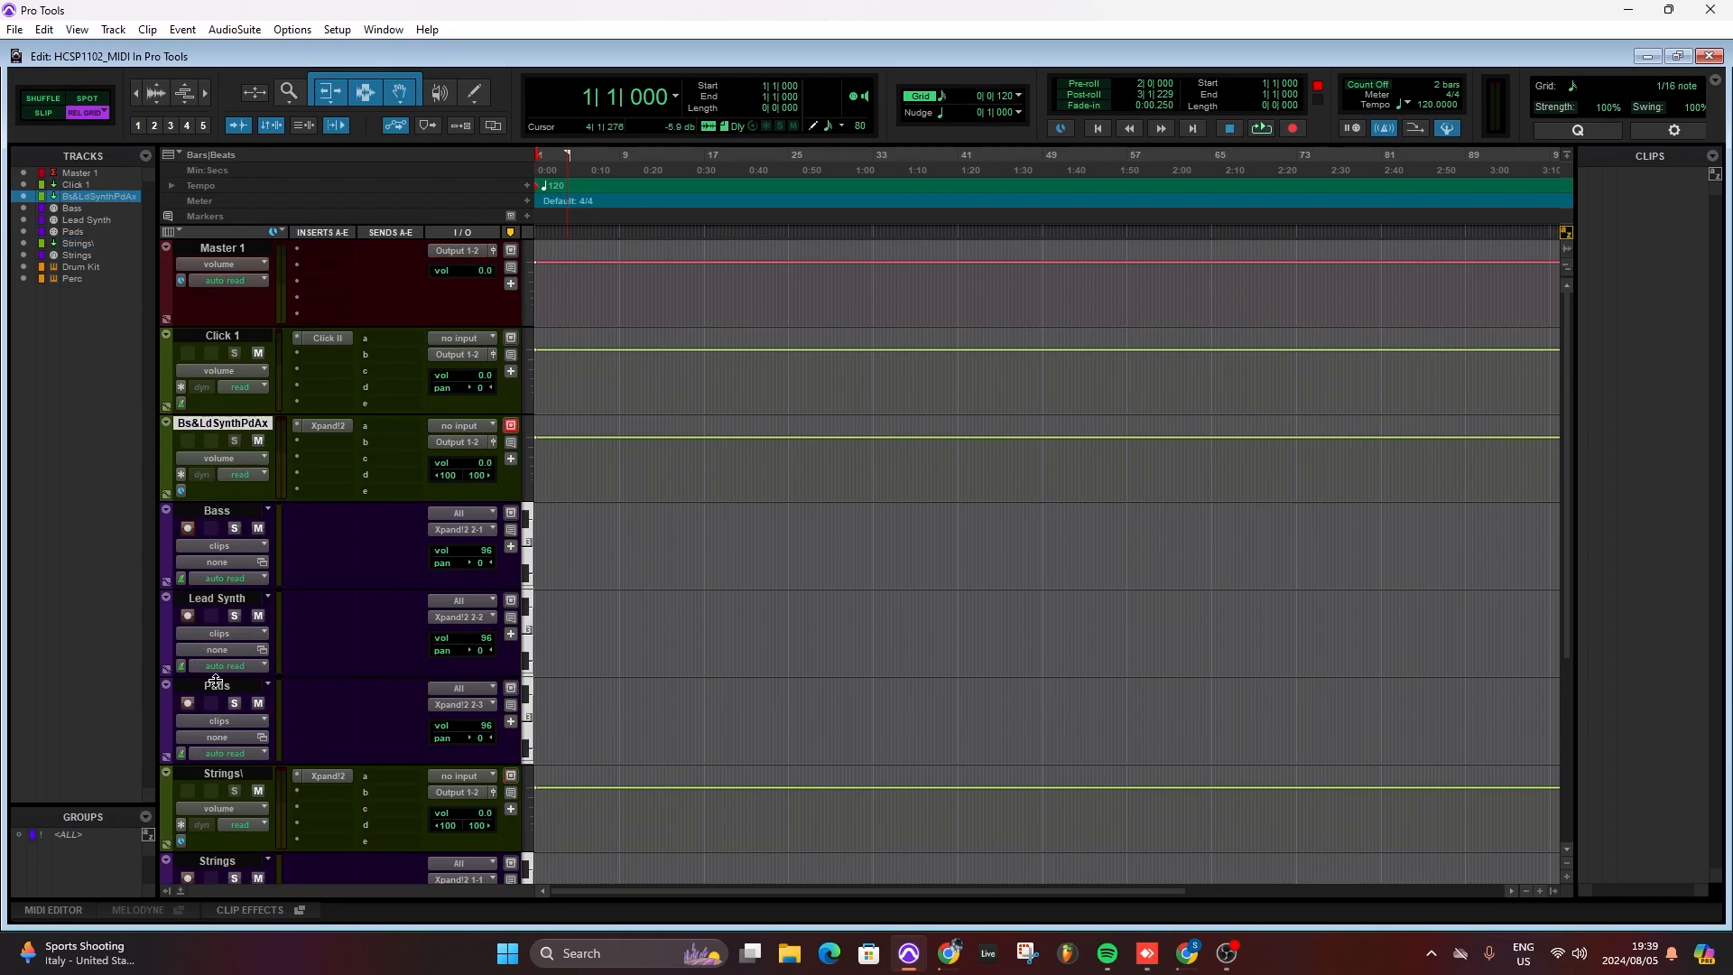
scroll(299, 689, "down", 4)
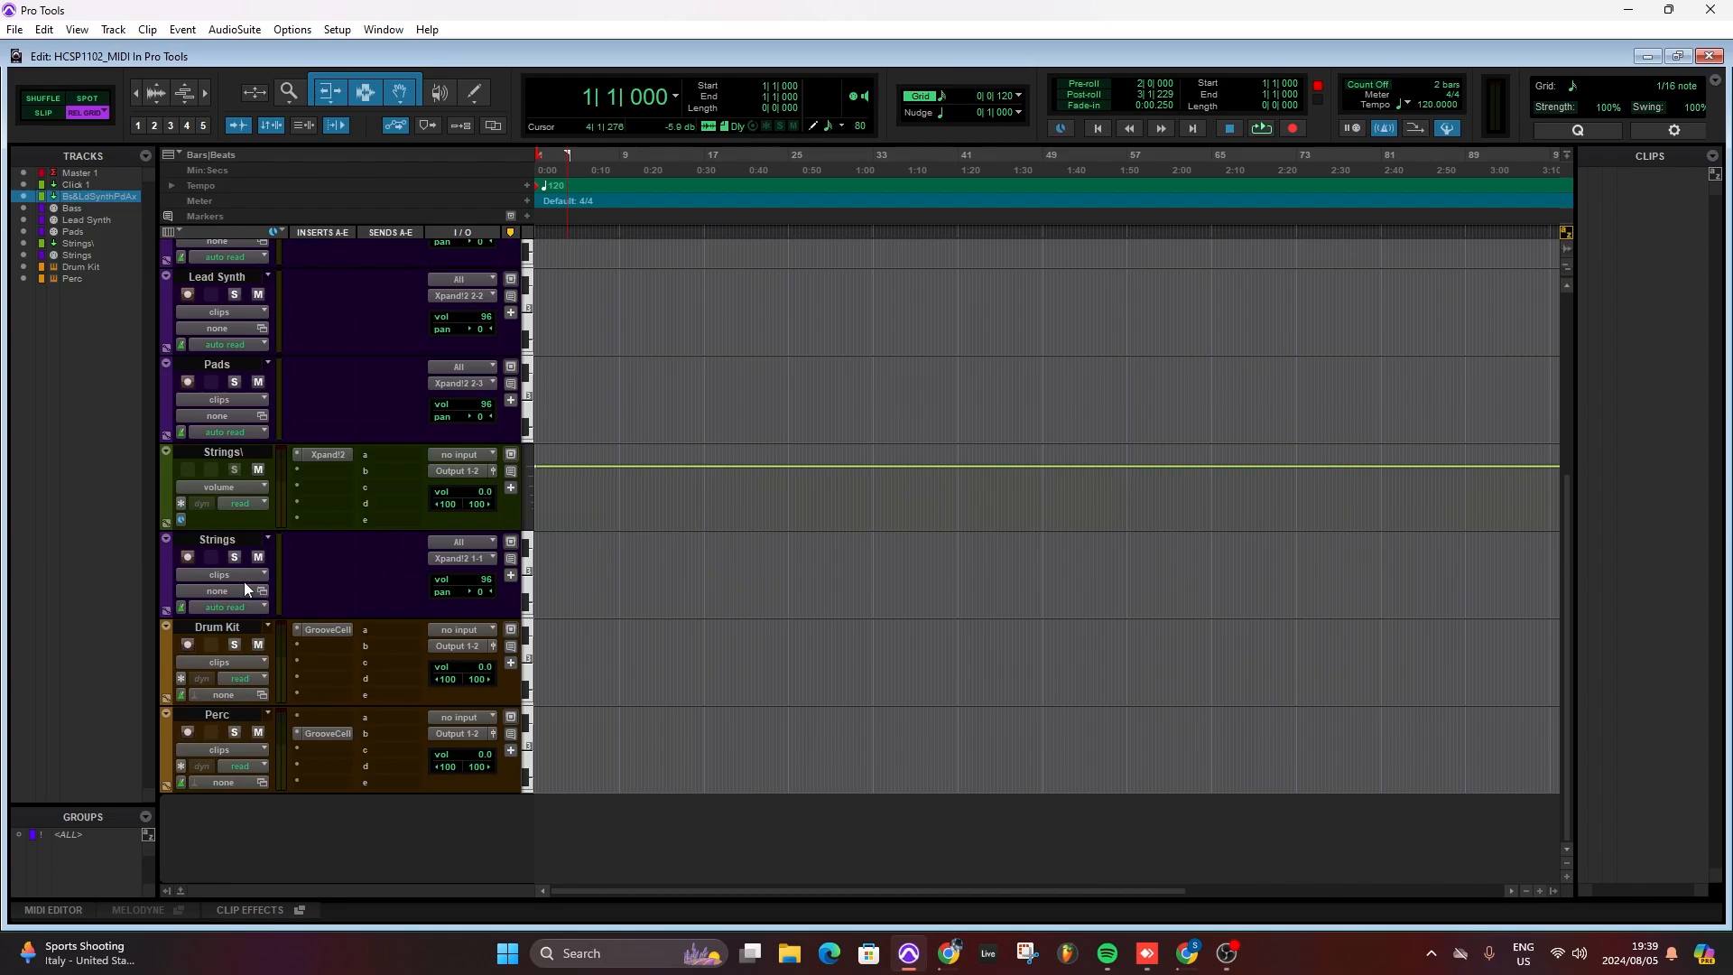
scroll(631, 776, "up", 4)
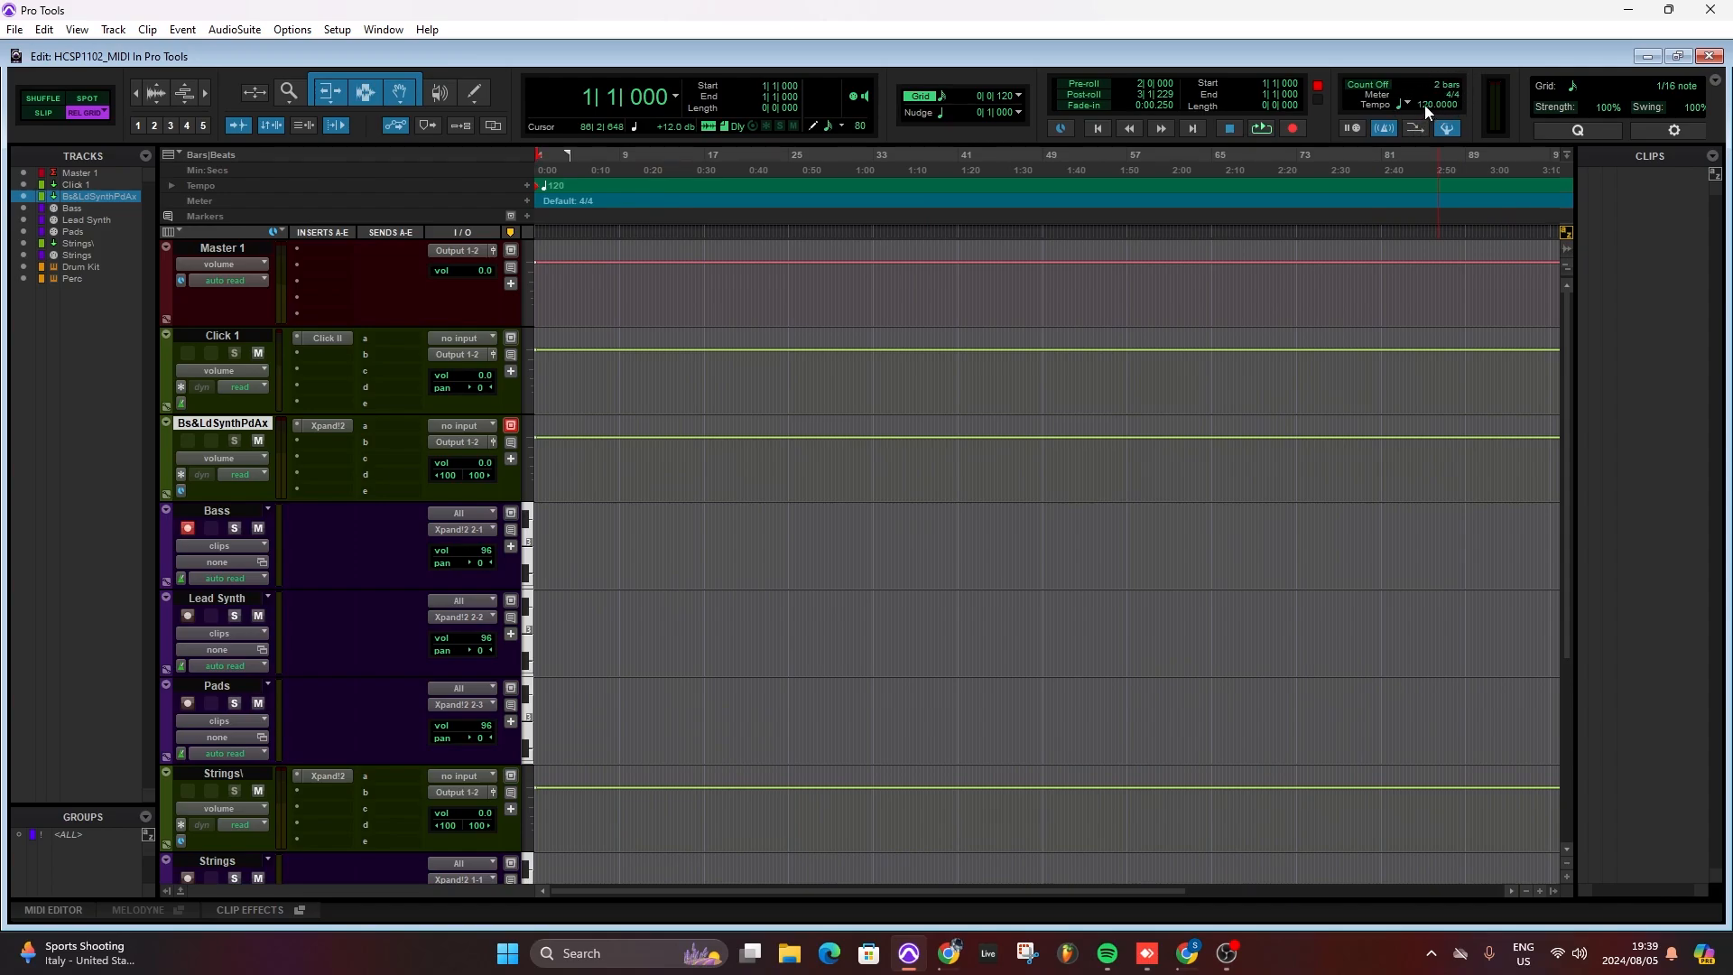
- Set the session tempo to 95 BPM and insert a 4/4 meter event at location 1|1|000
mouse_move(1424, 104)
left_mouse_down()
mouse_move(1425, 150)
mouse_move(1431, 110)
left_mouse_up()
key("Return")
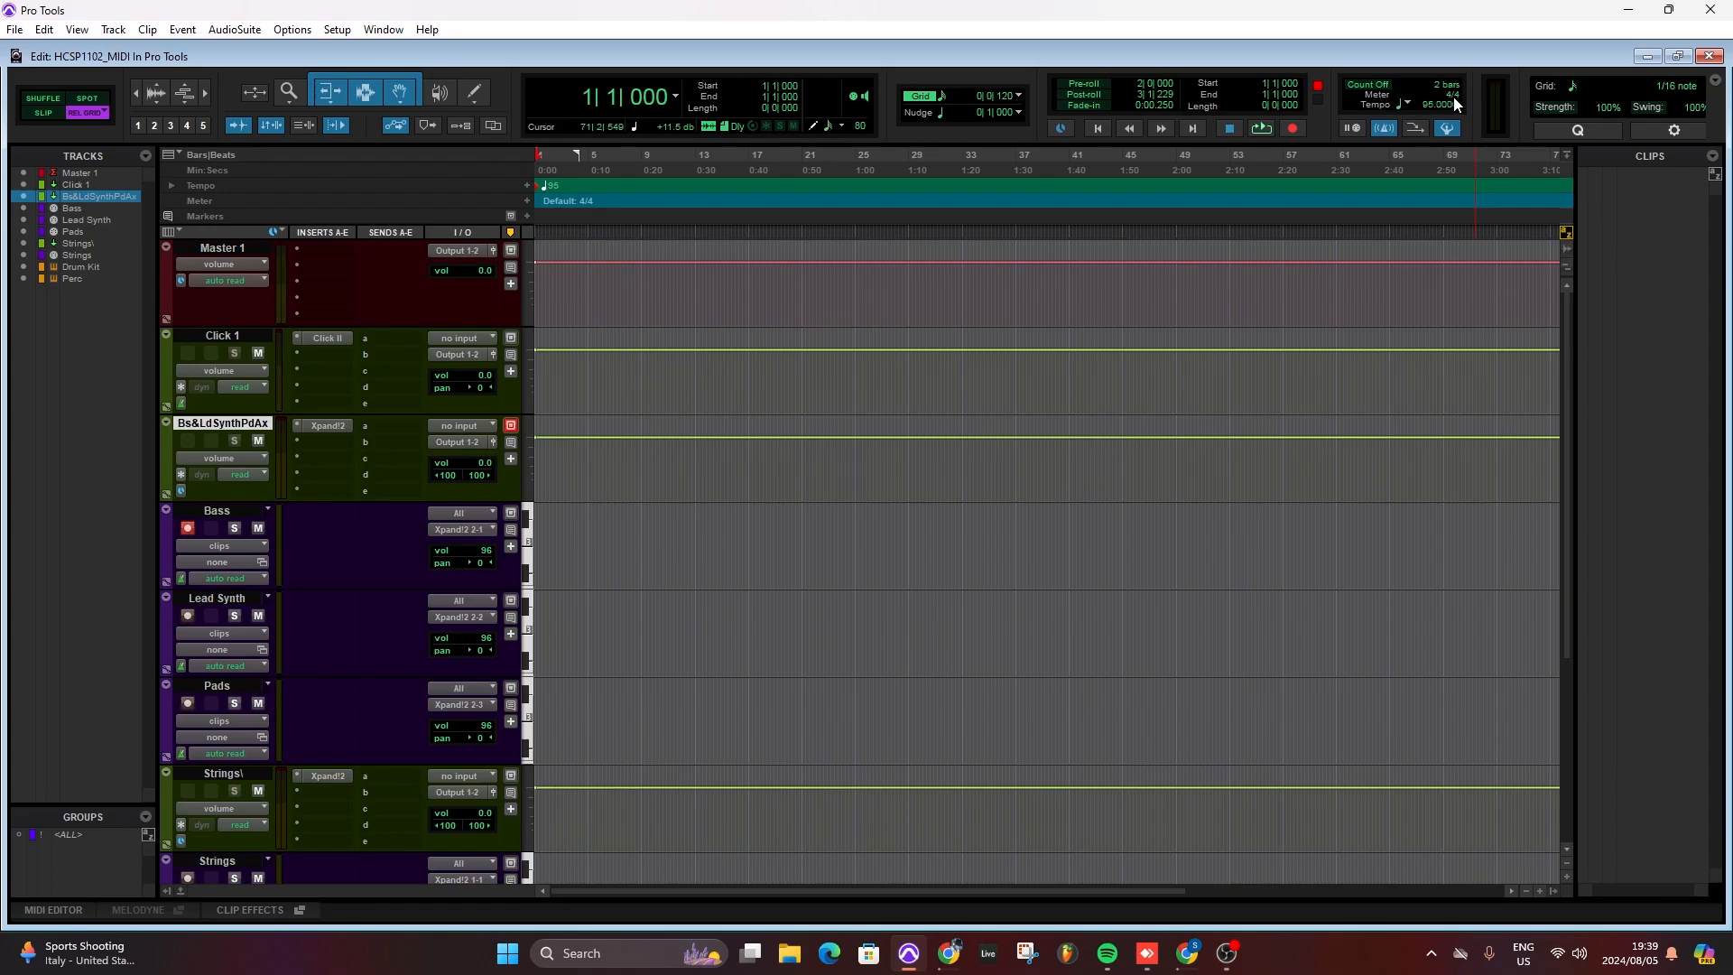
left_click(528, 202)
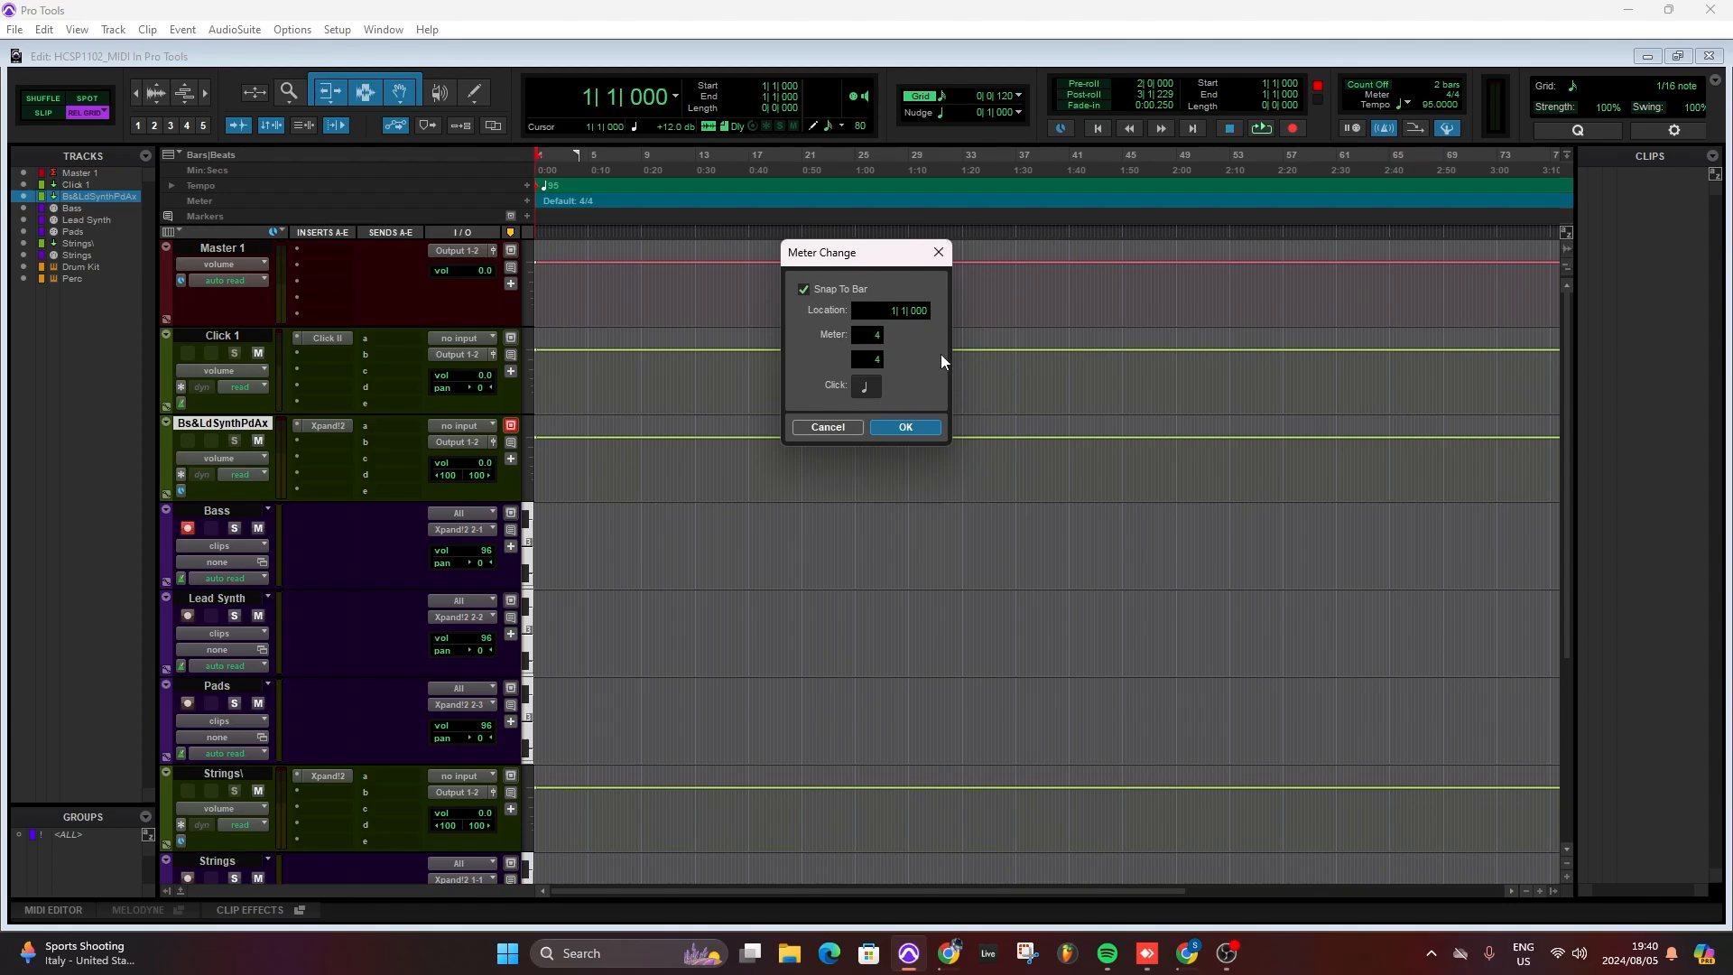
left_click(911, 429)
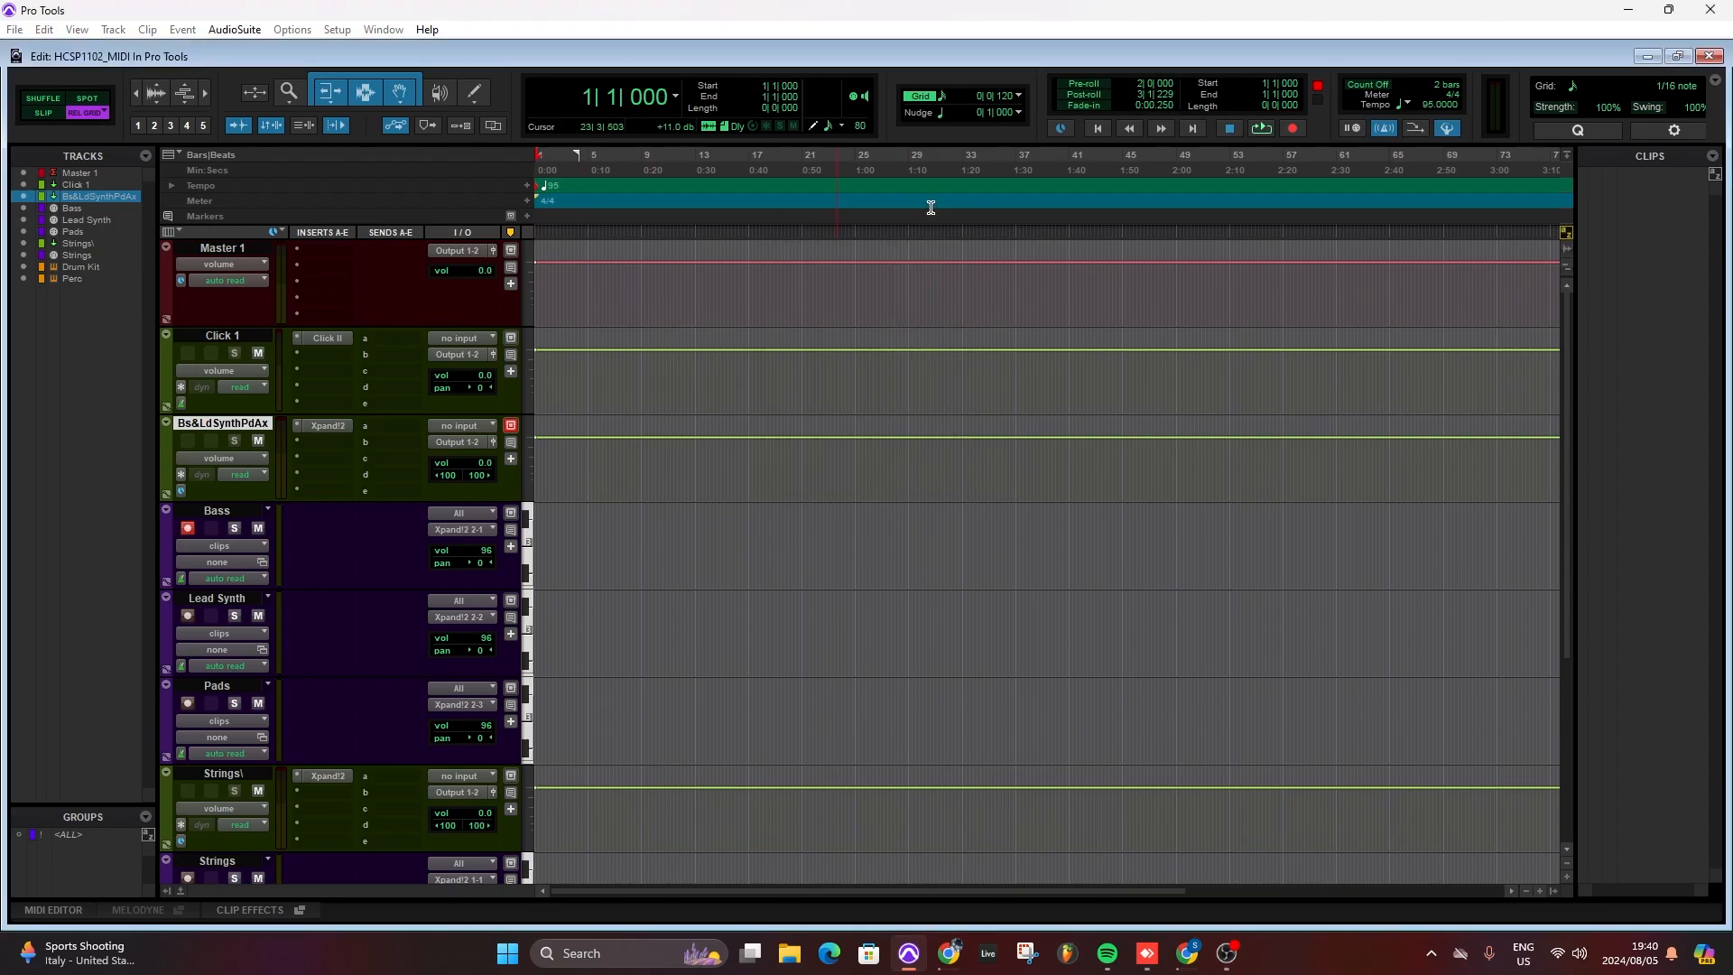
- Change the meter at location 1|1|000 to 3/4
left_click(527, 200)
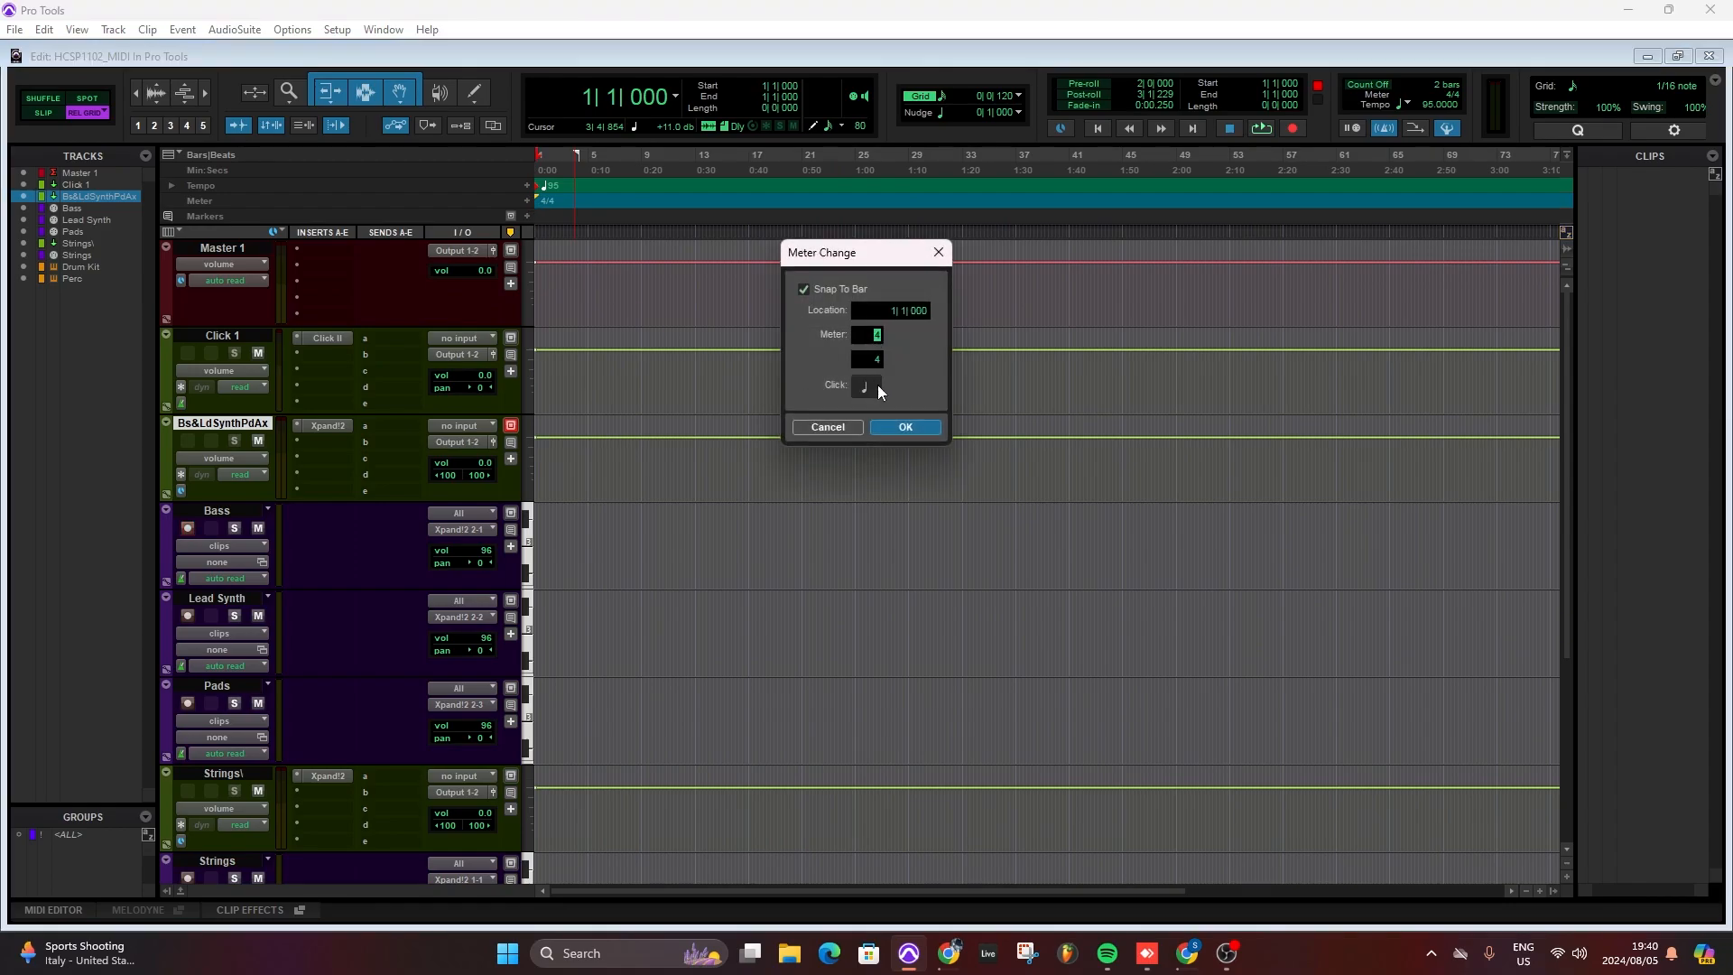
left_click(898, 426)
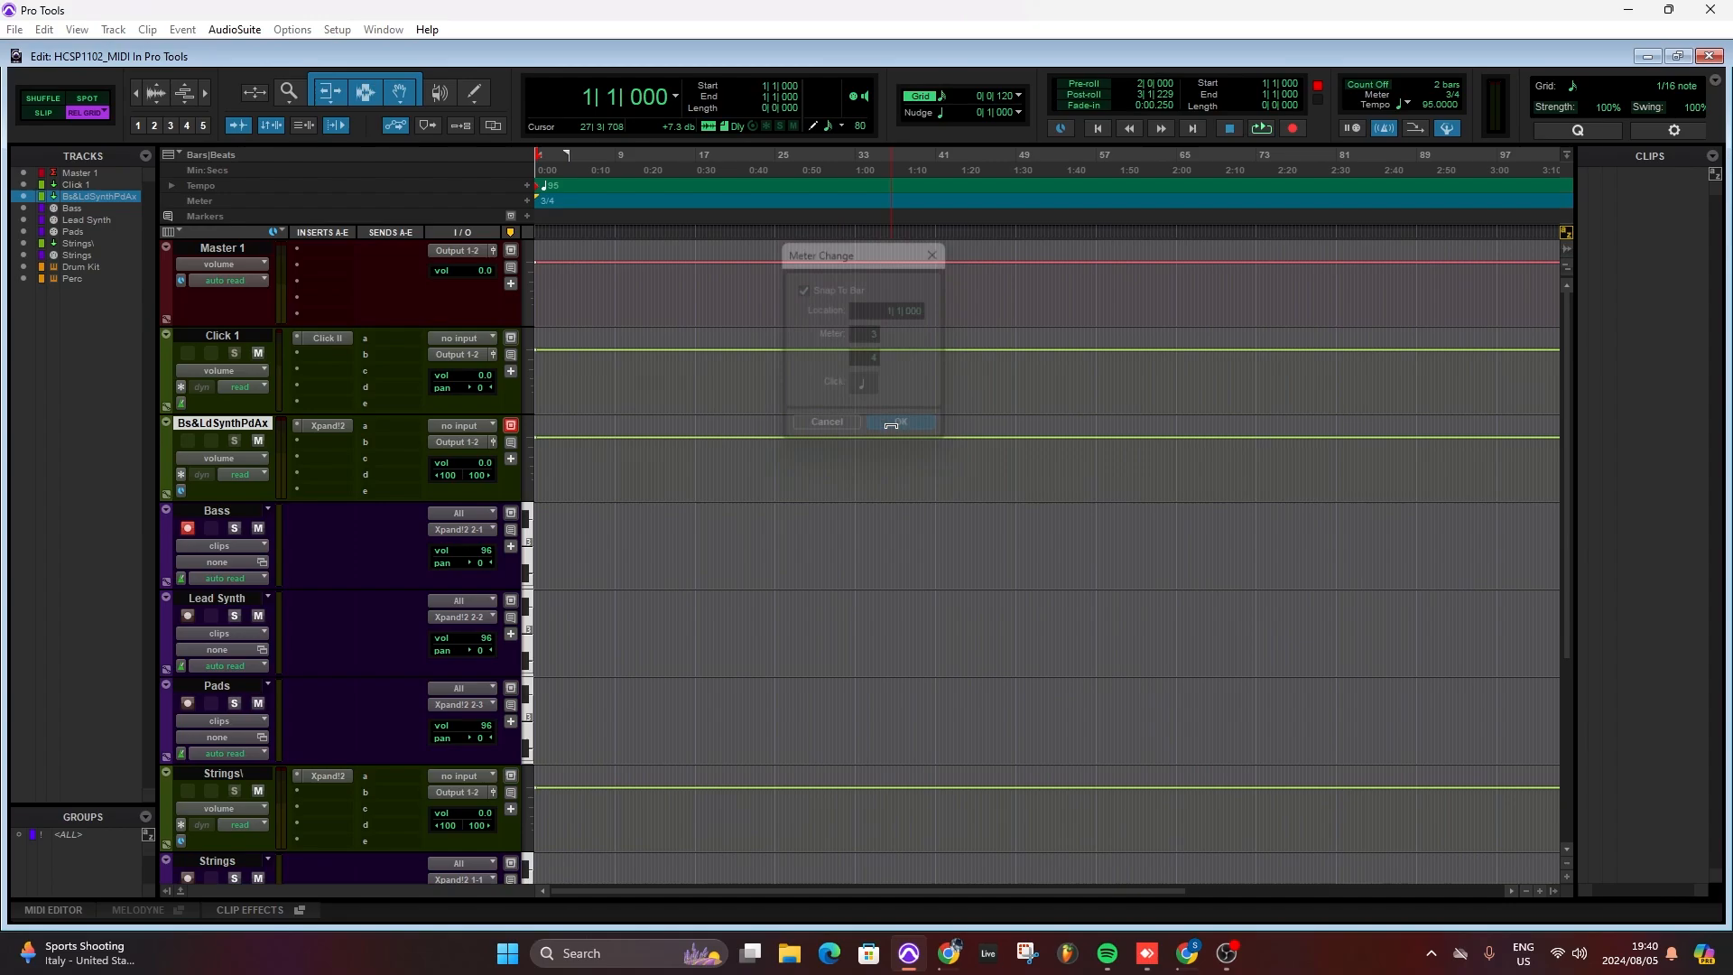
- Insert a 4/4 meter change at bar 9 and delete it from the meter ruler
left_click(615, 199)
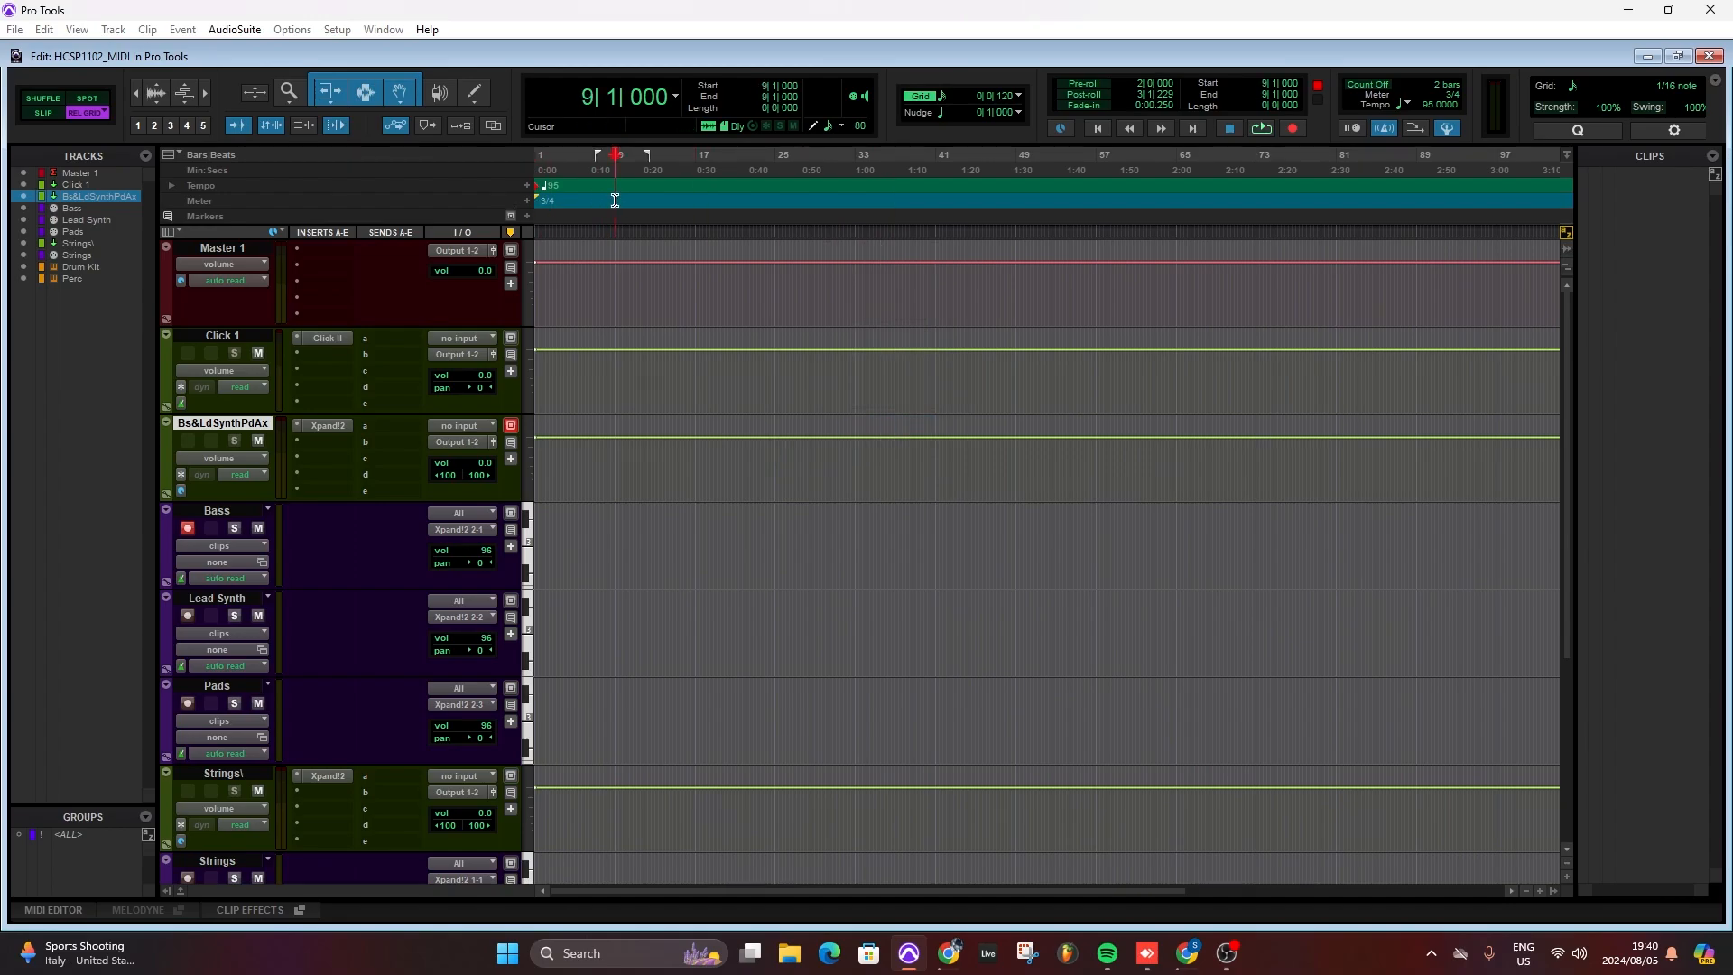
left_click(527, 200)
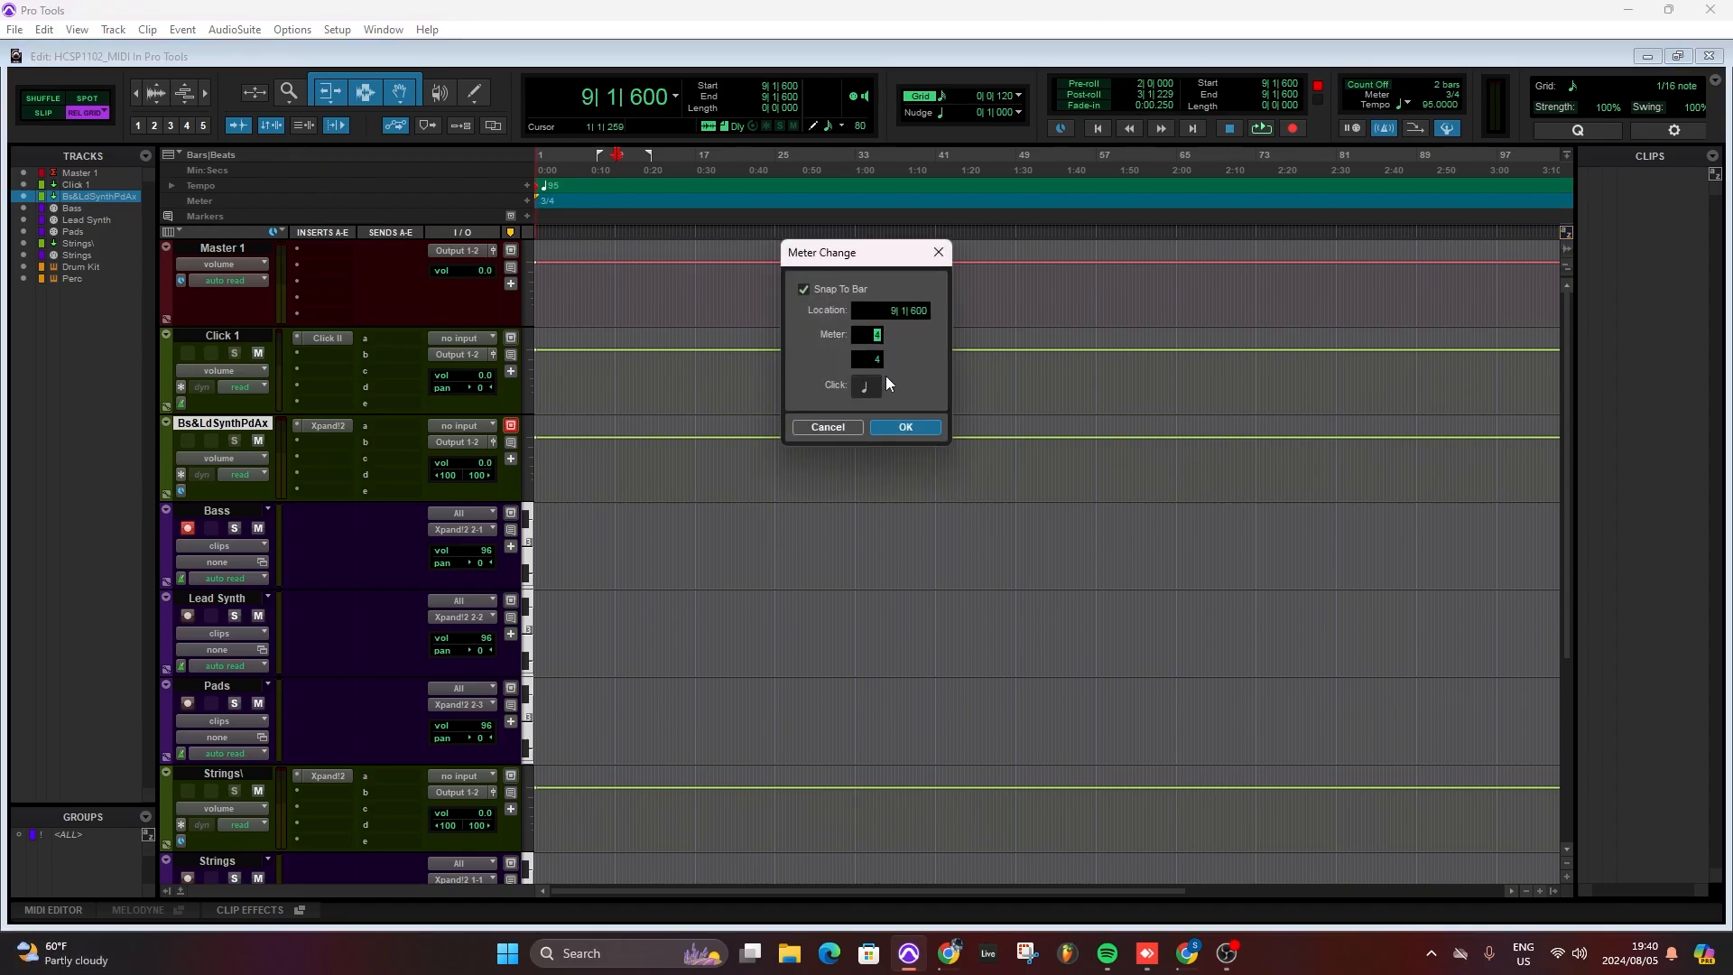
left_click(909, 424)
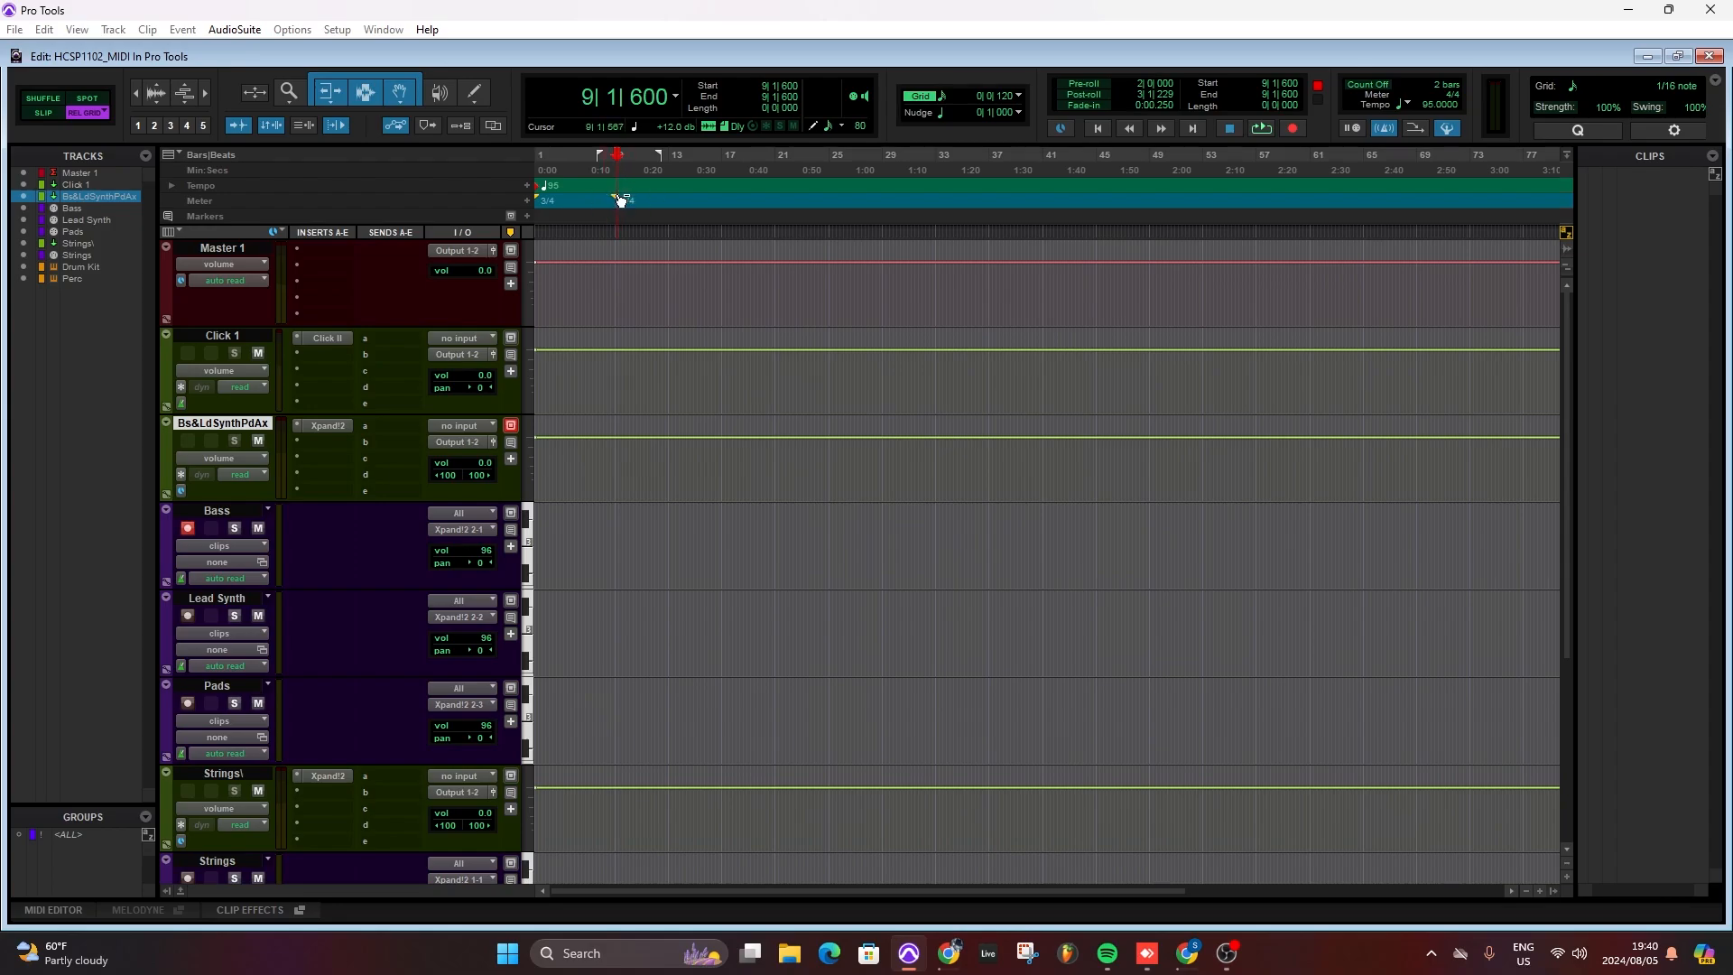
left_click(620, 200, "alt")
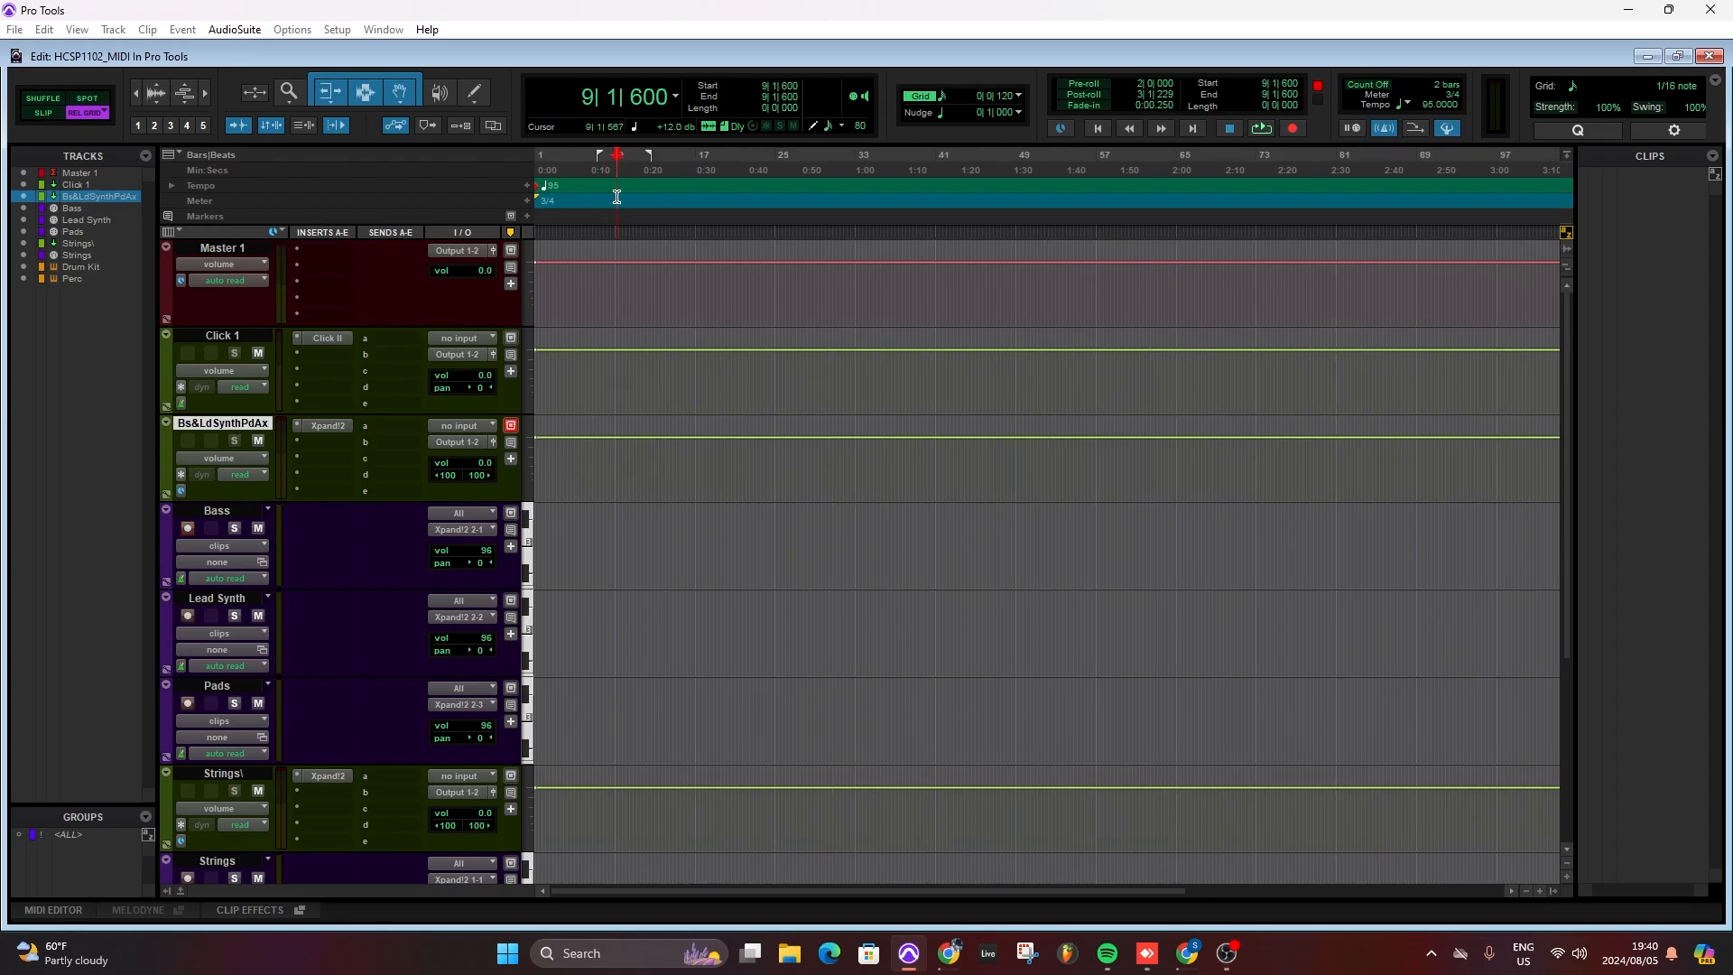
- Set the meter event at the session start to 4/4 and return the playhead to the beginning
double_click(539, 200)
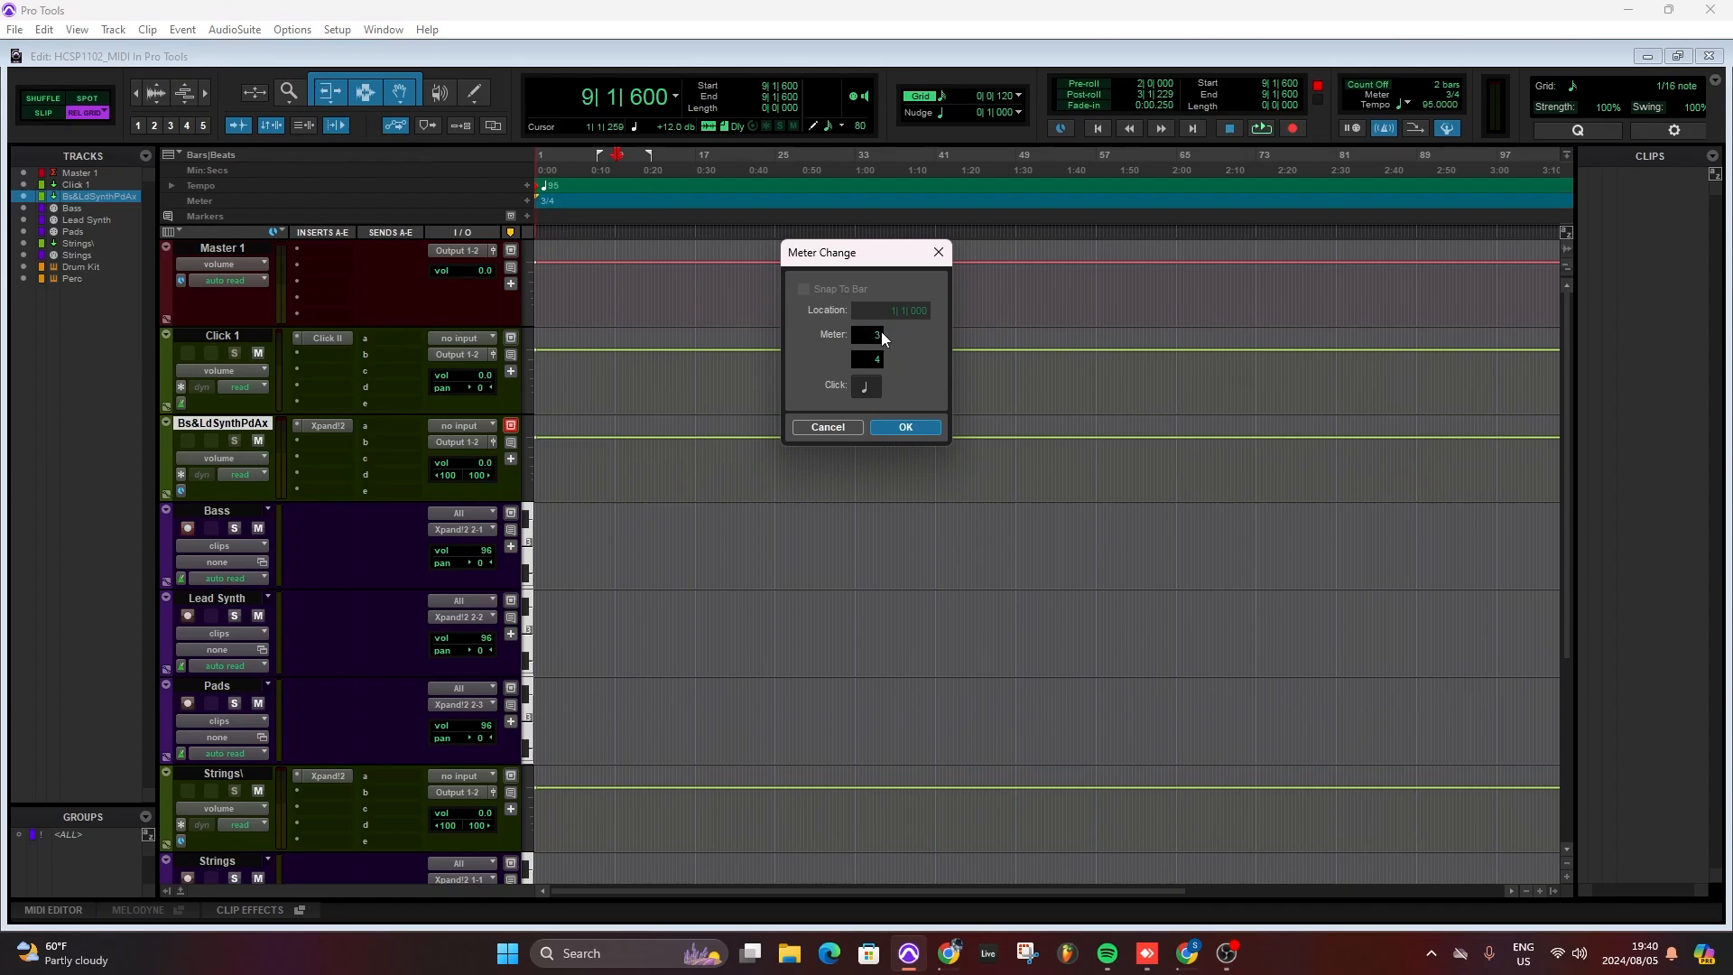
type("4")
left_click(906, 428)
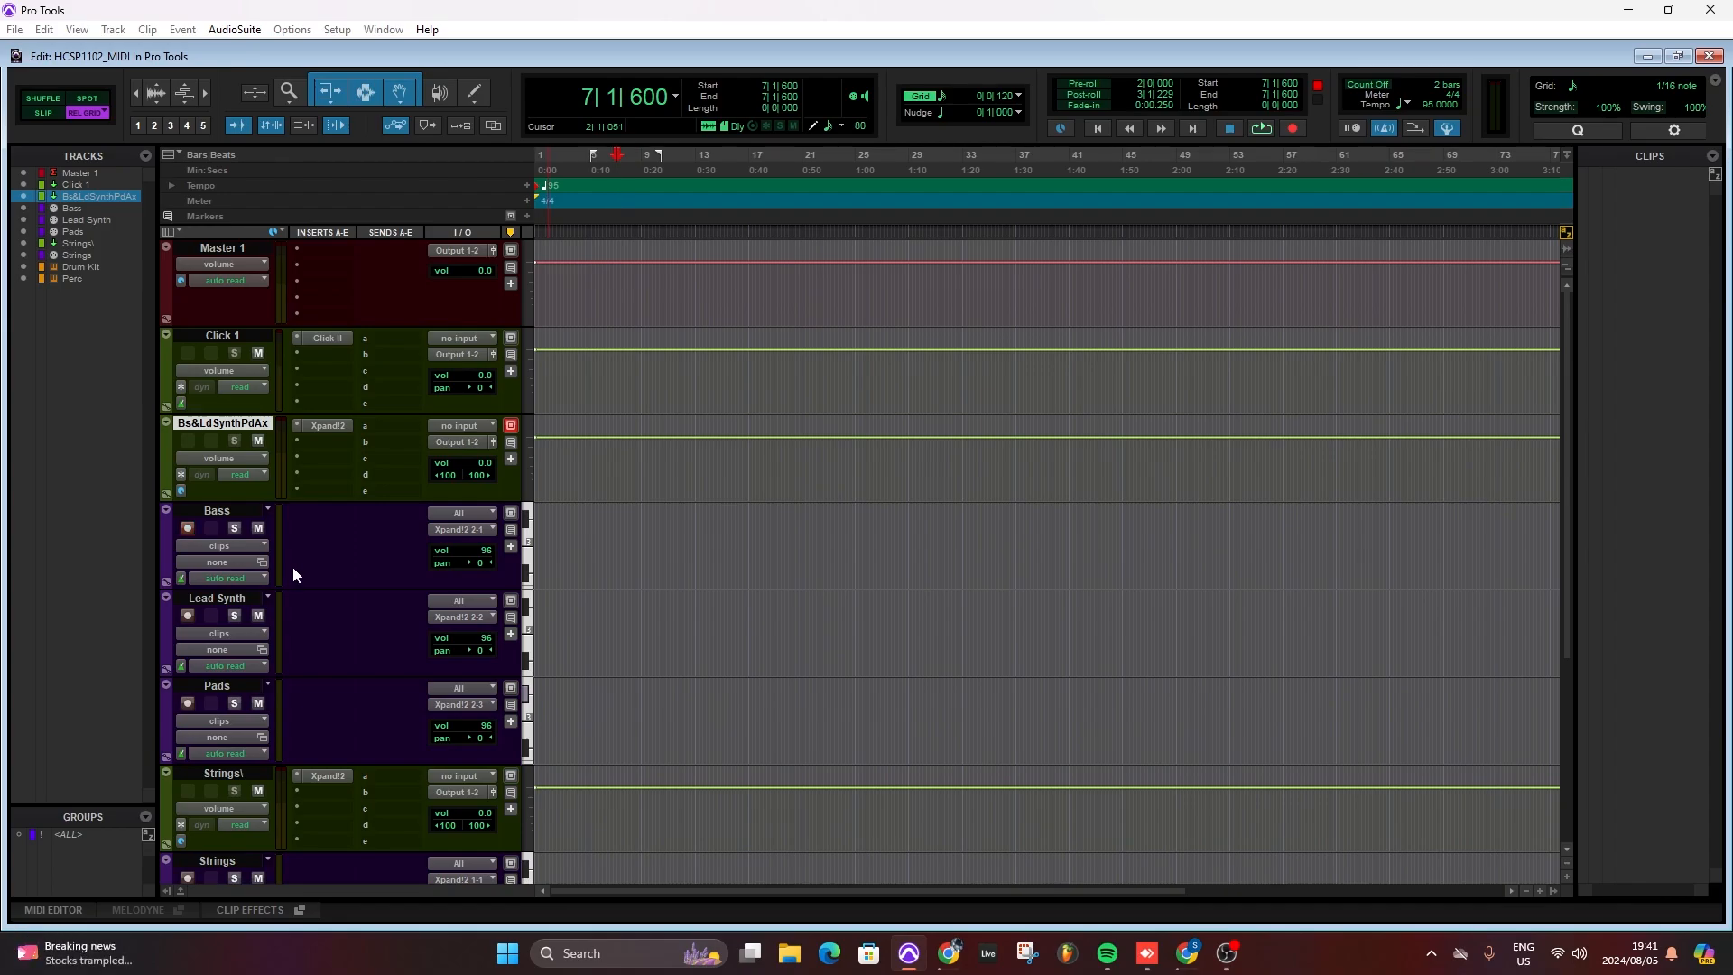
key("Return")
- Examine the parts and MIDI channels of the Xpand!2 instrument on the Bs&LdSynthPdAx track, and close it
left_click(321, 425)
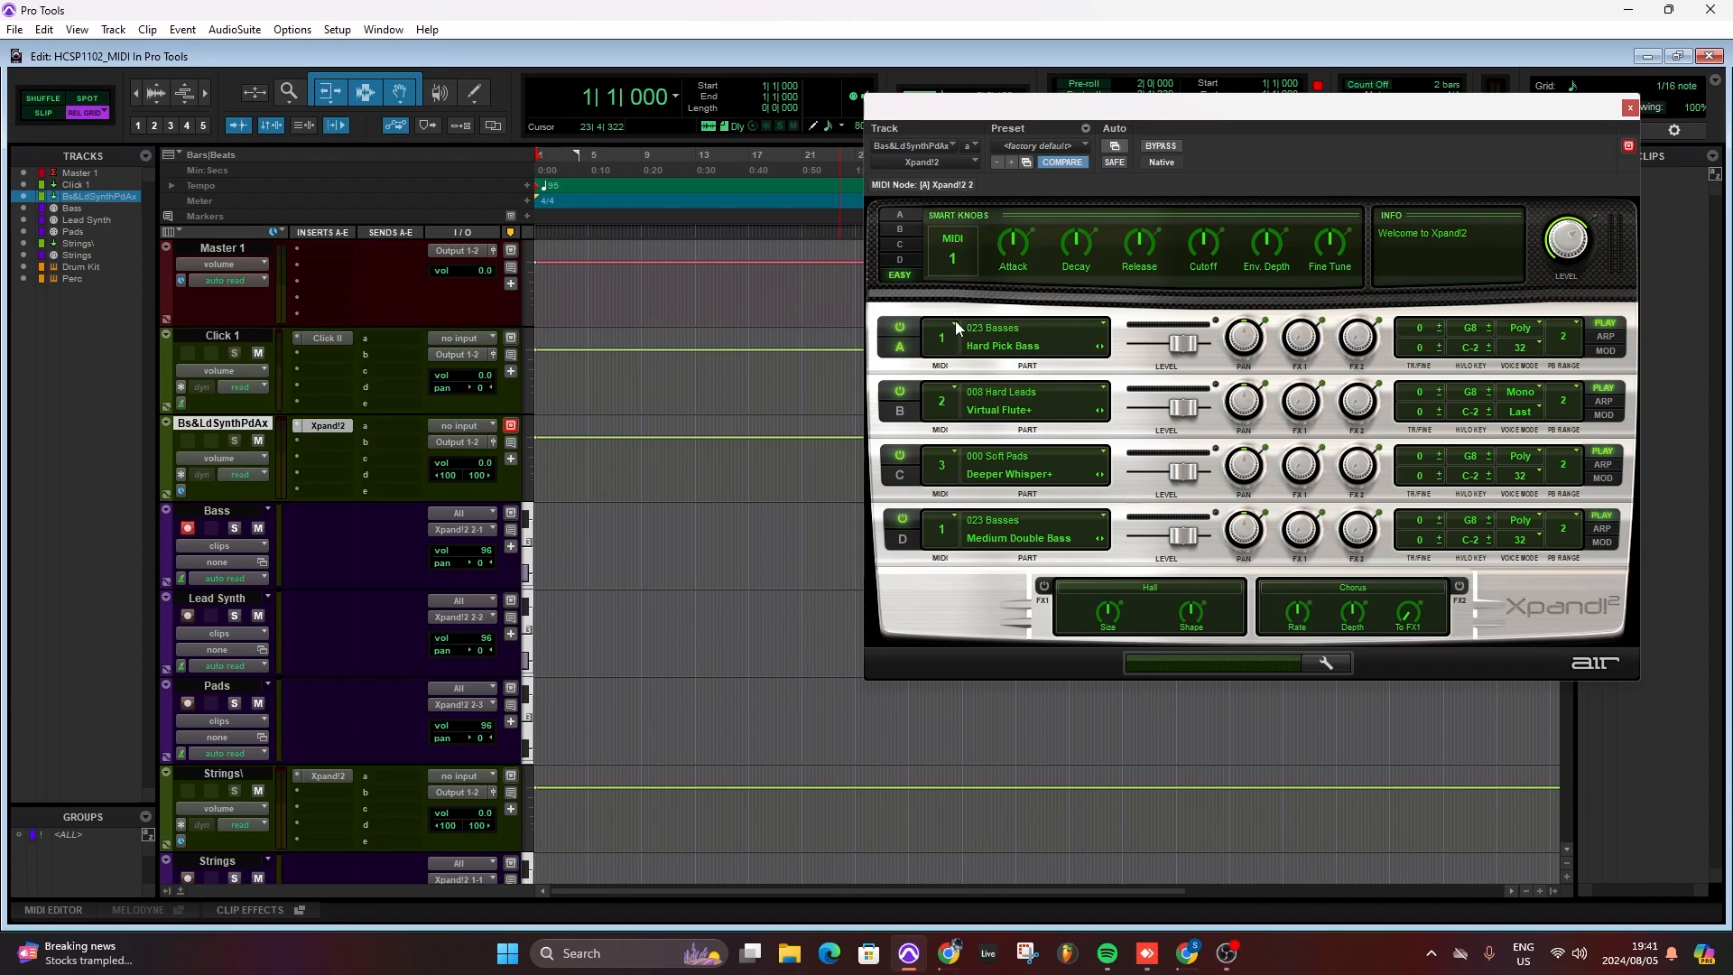
left_click(1630, 109)
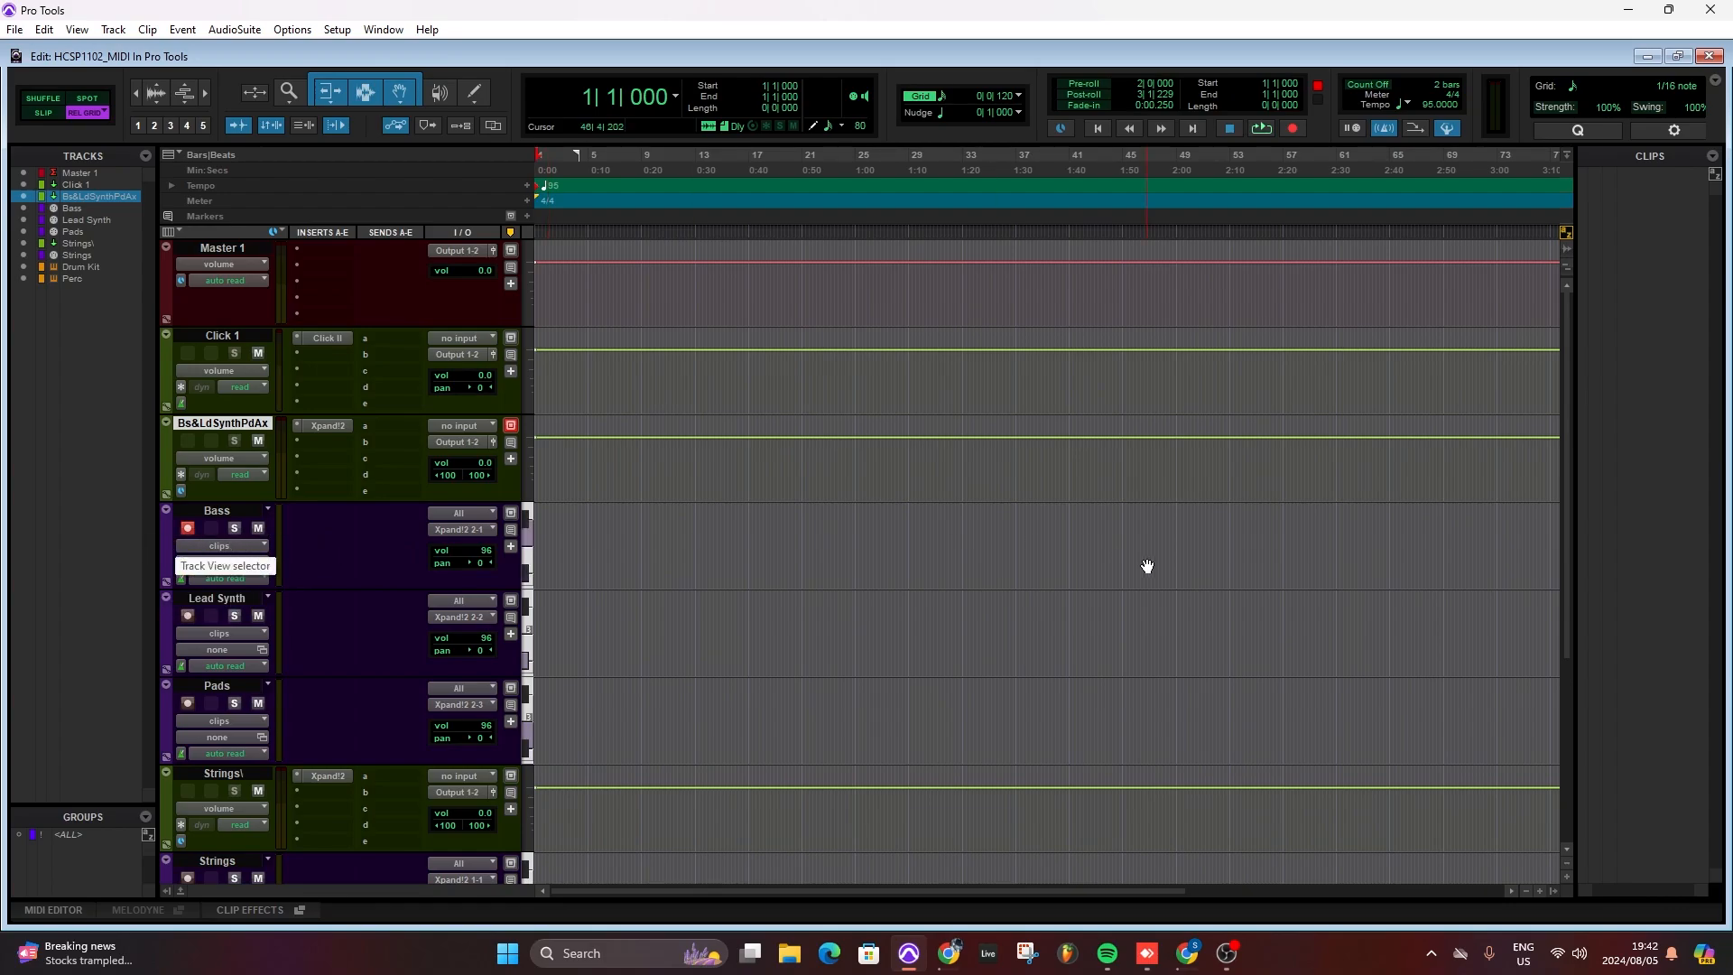
- Arm the transport for recording and turn on the Count Off, with the Click 1 track selected
left_click(1293, 129)
left_click(1368, 85)
left_click(1367, 86)
left_click(1368, 85)
left_click(211, 334)
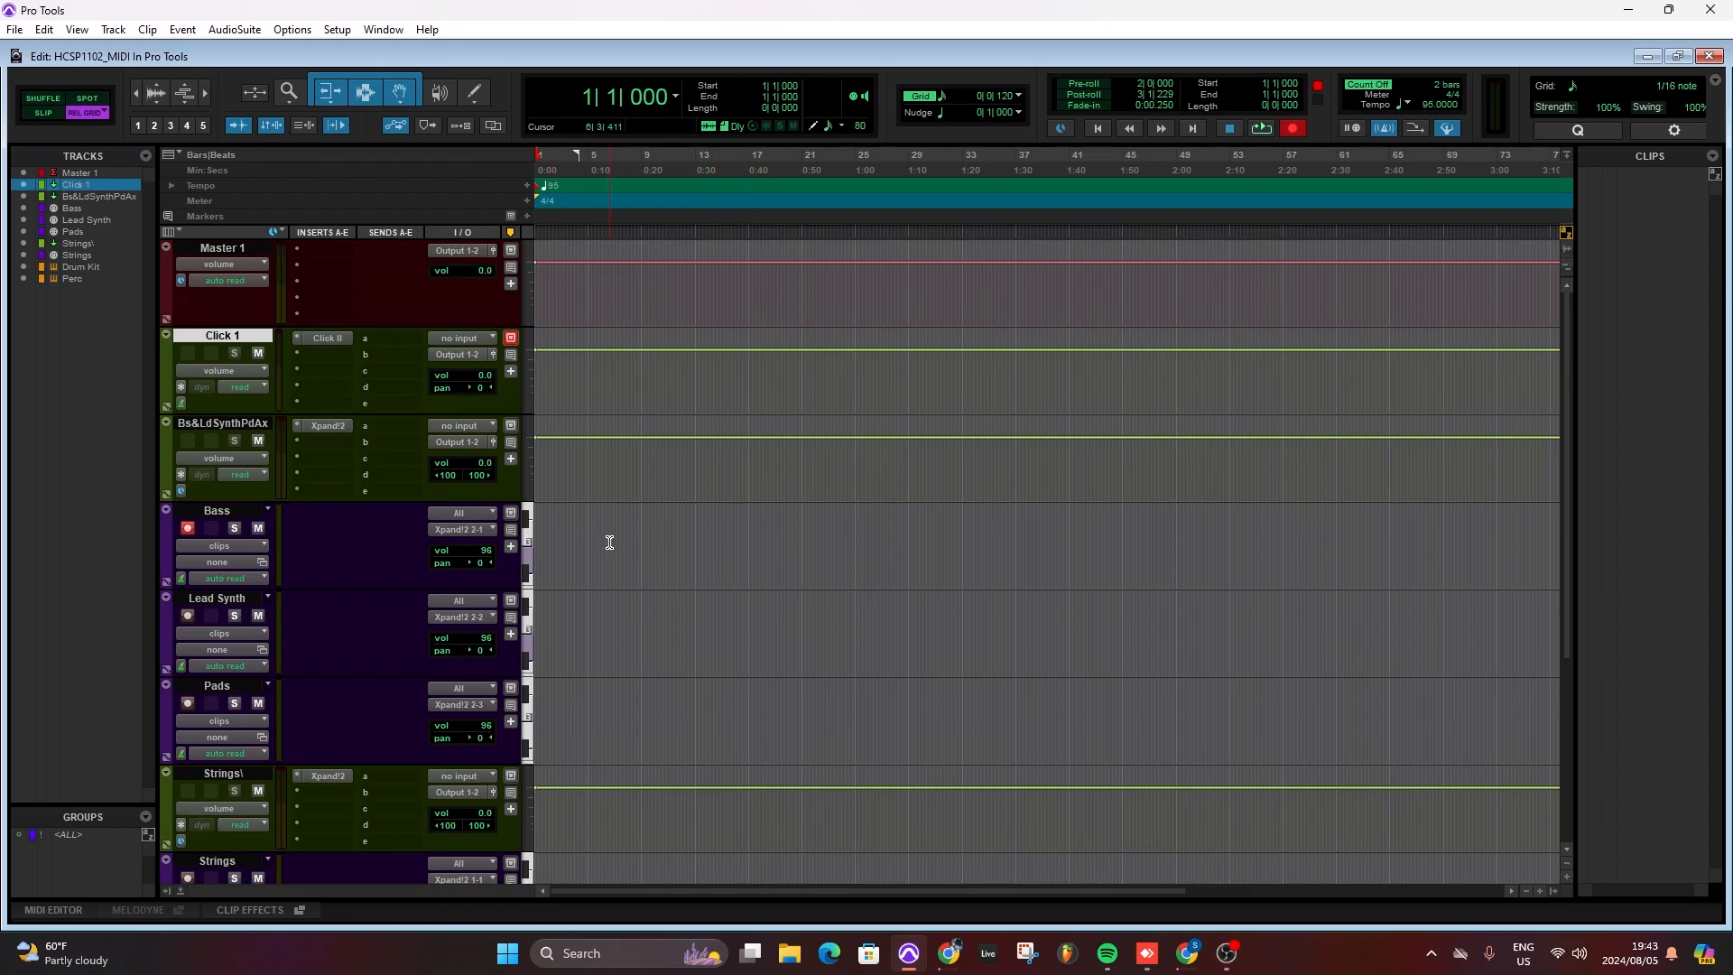
- Record a short MIDI take on the Bass track from bar 1 to about beat 3 of bar 2
key("space")
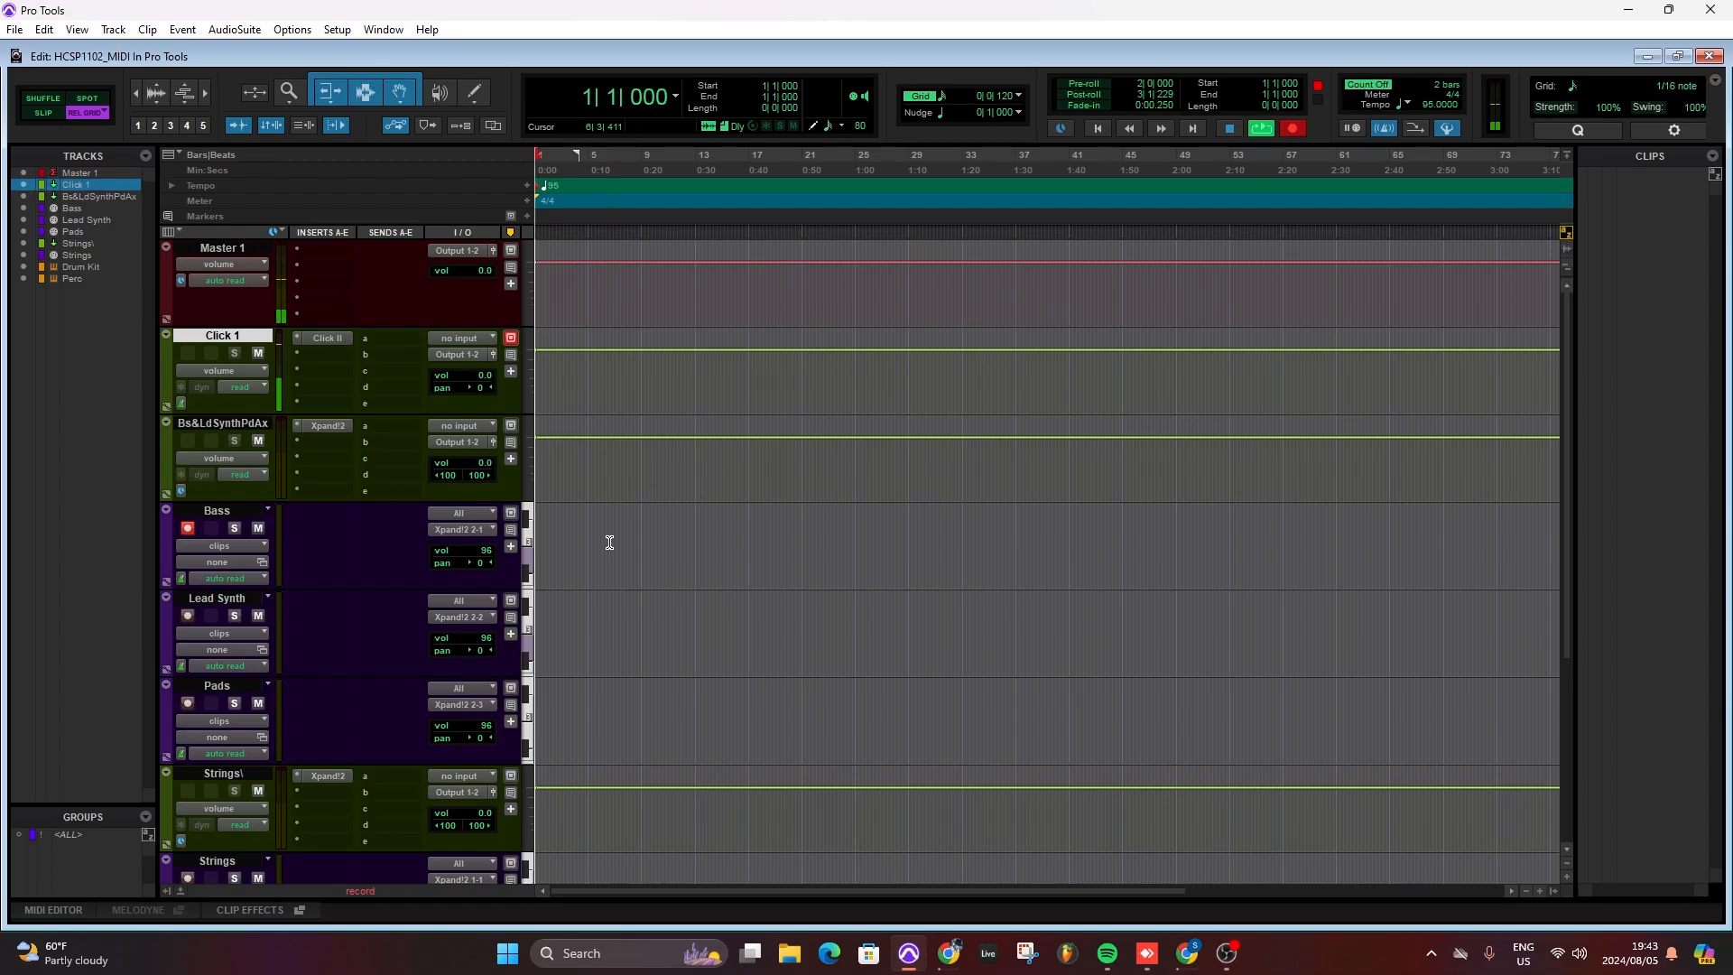
key("ctrl+space")
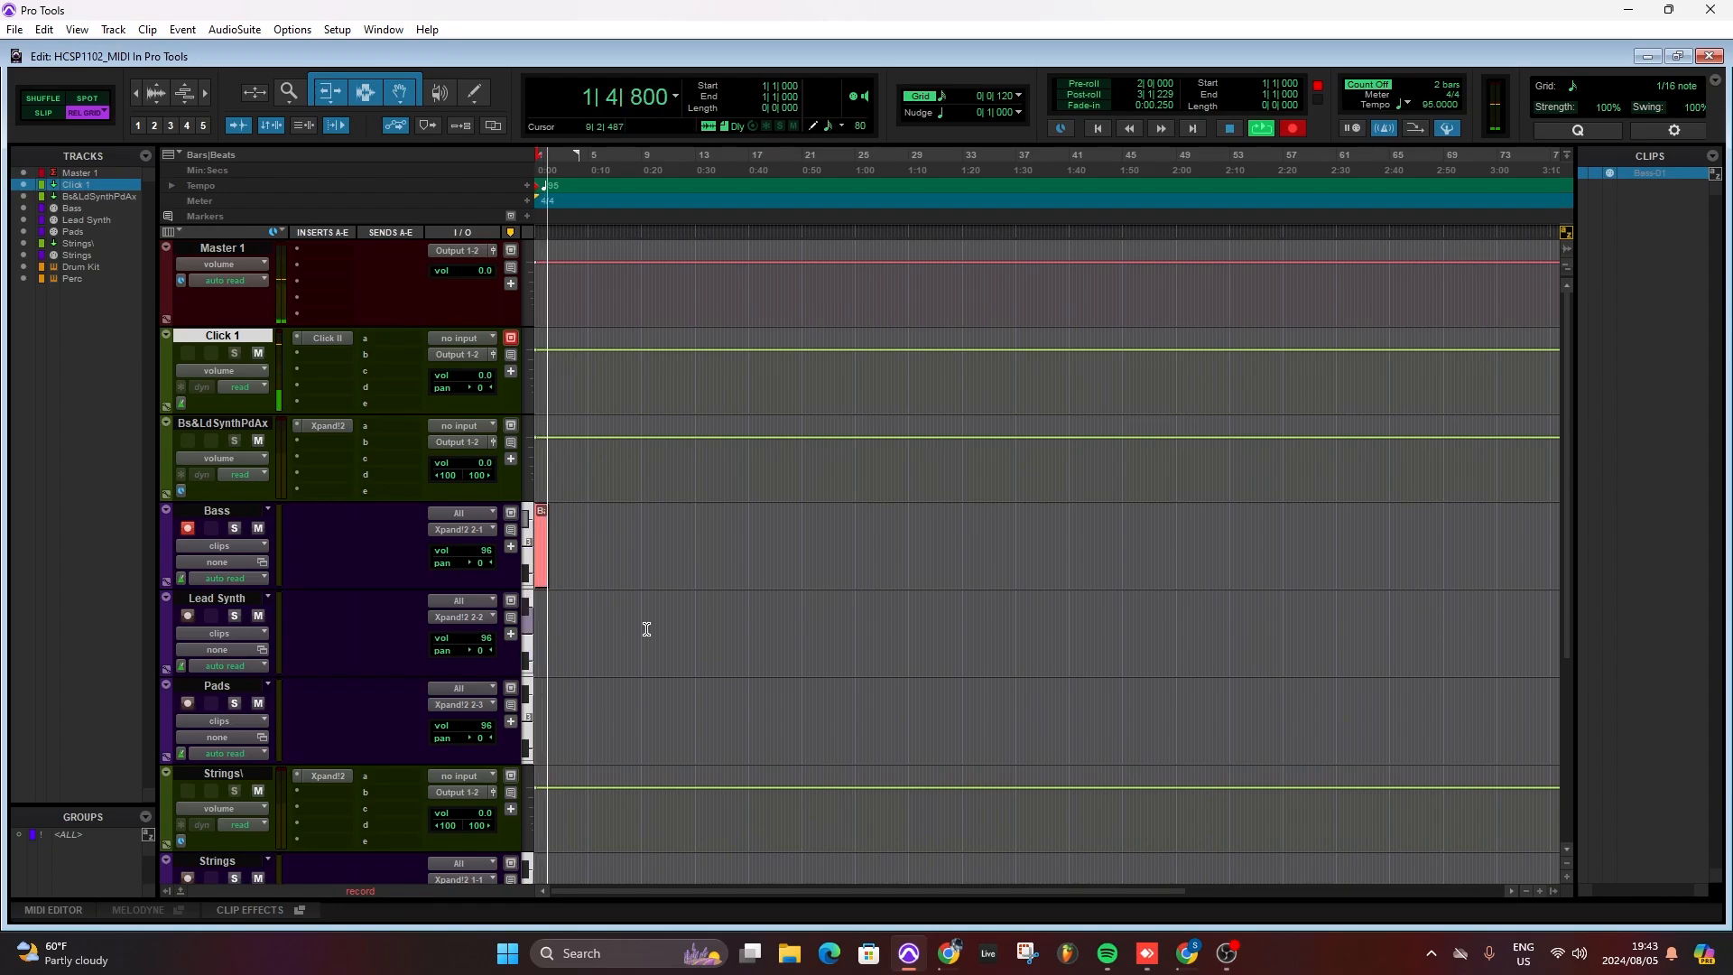
key("space")
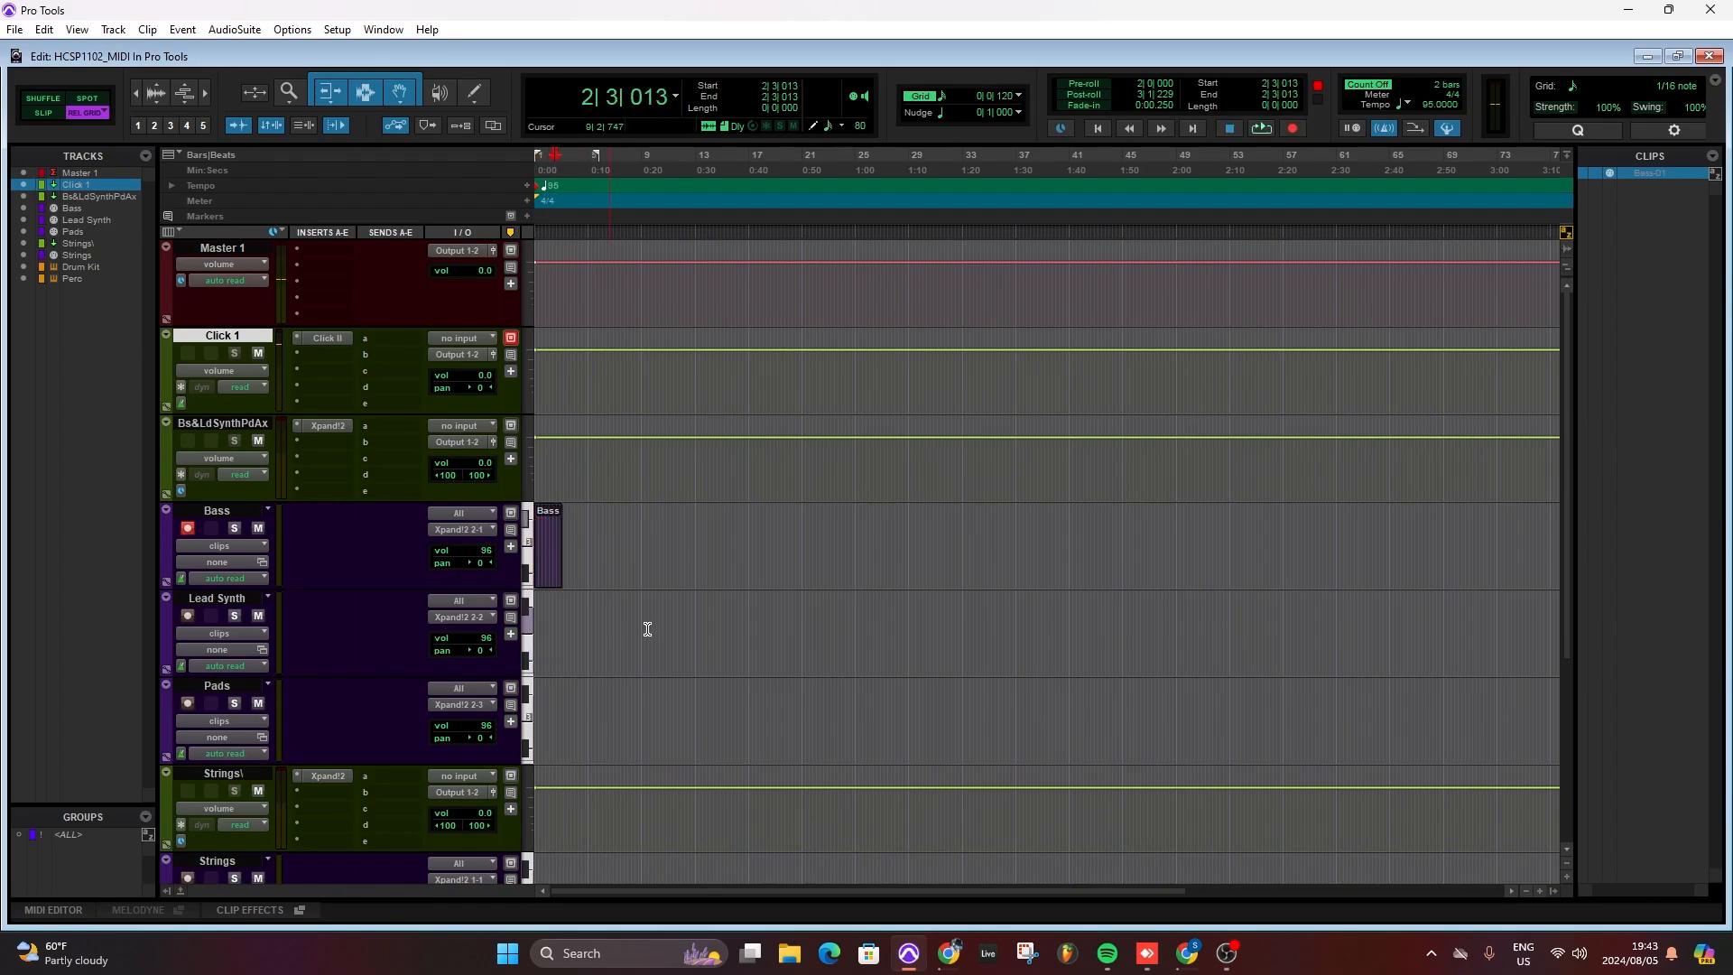
- Undo the last MIDI take on the Bass track
key("ctrl+z")
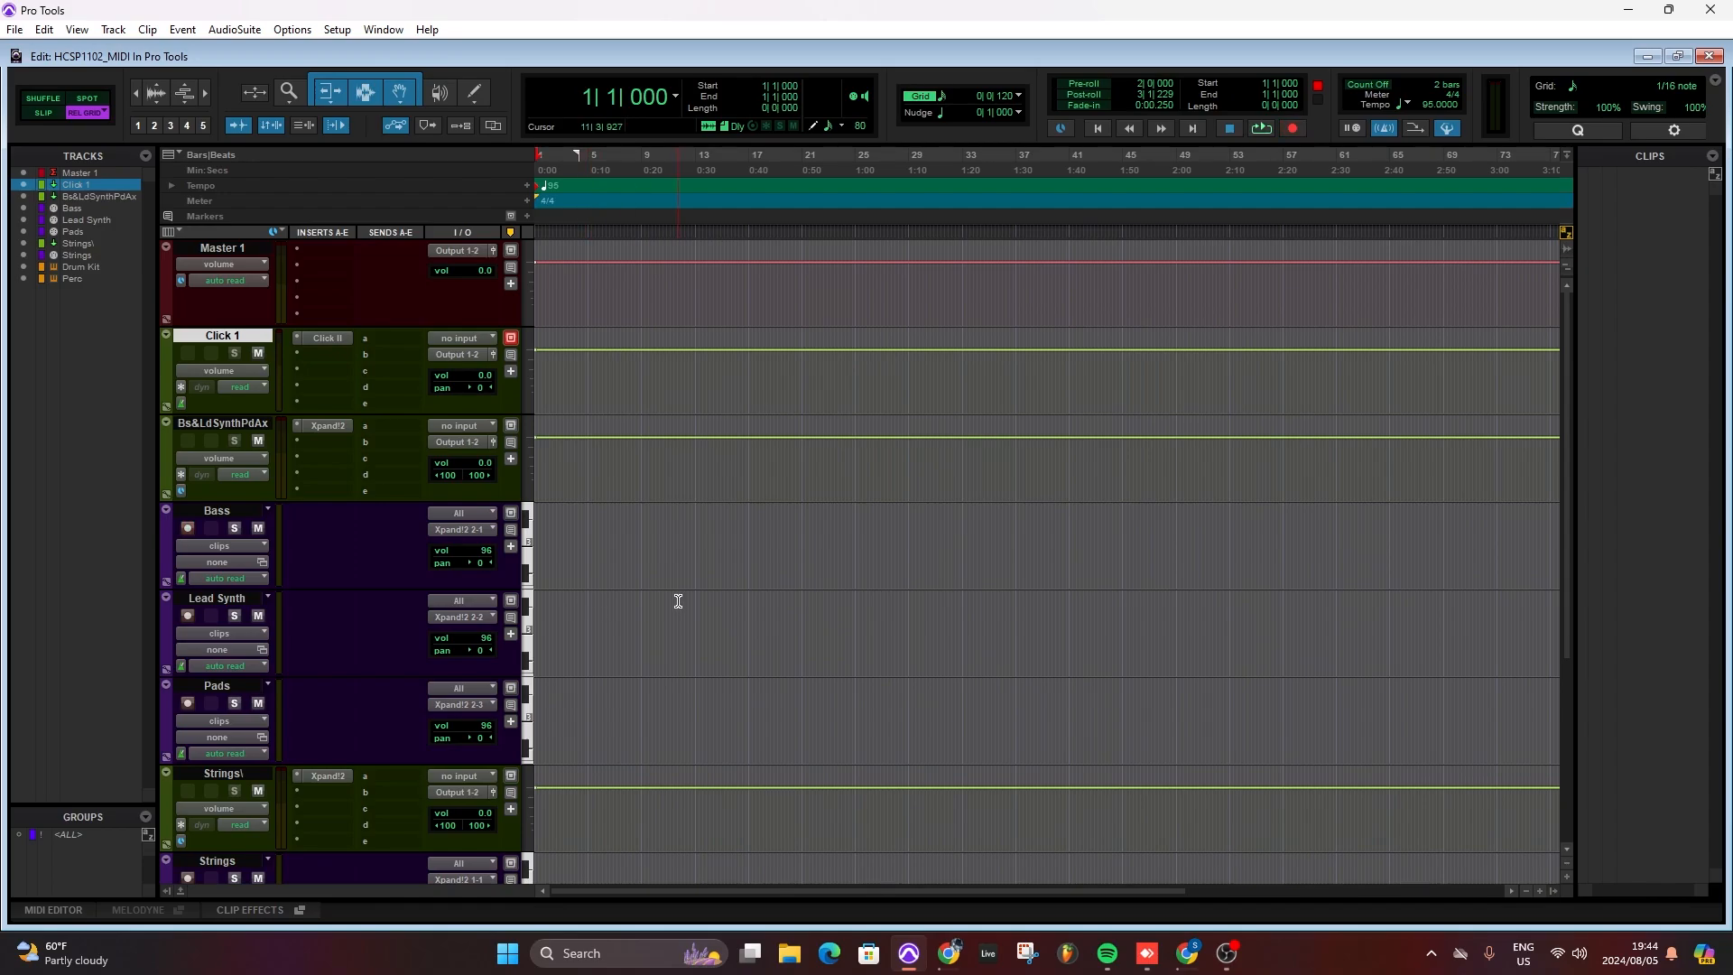
- Record a Bass take without Count Off from bar 1 to about beat 3 of bar 4, and delete its clip
key("space")
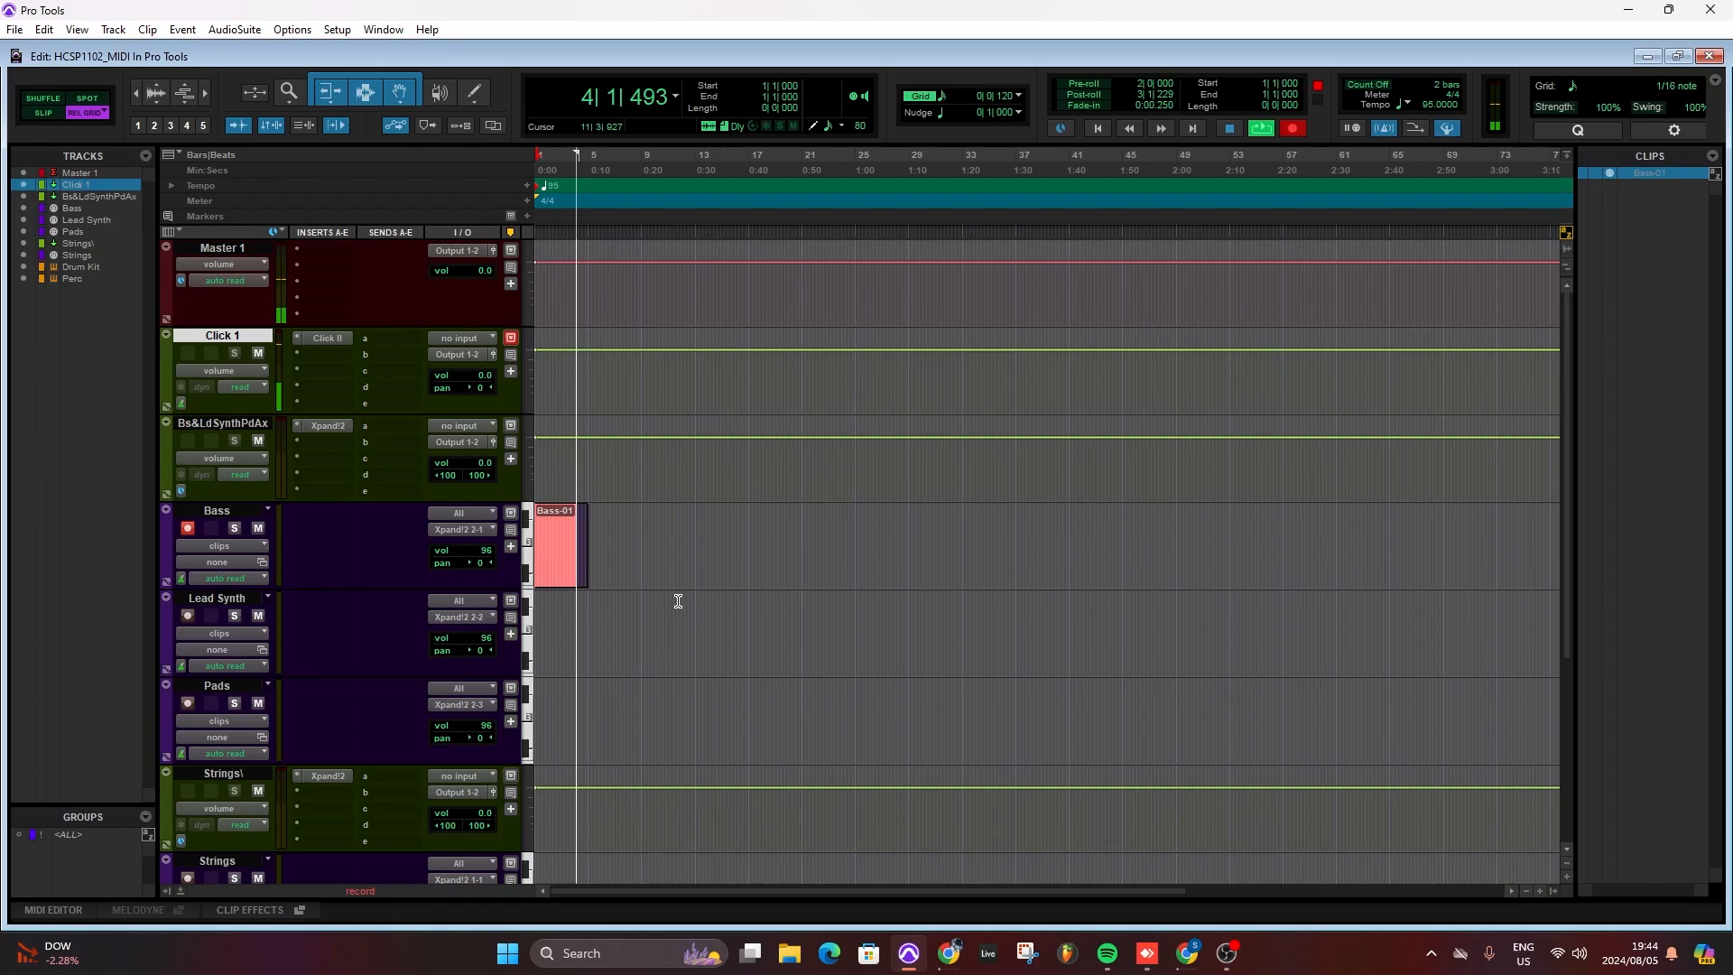
key("space")
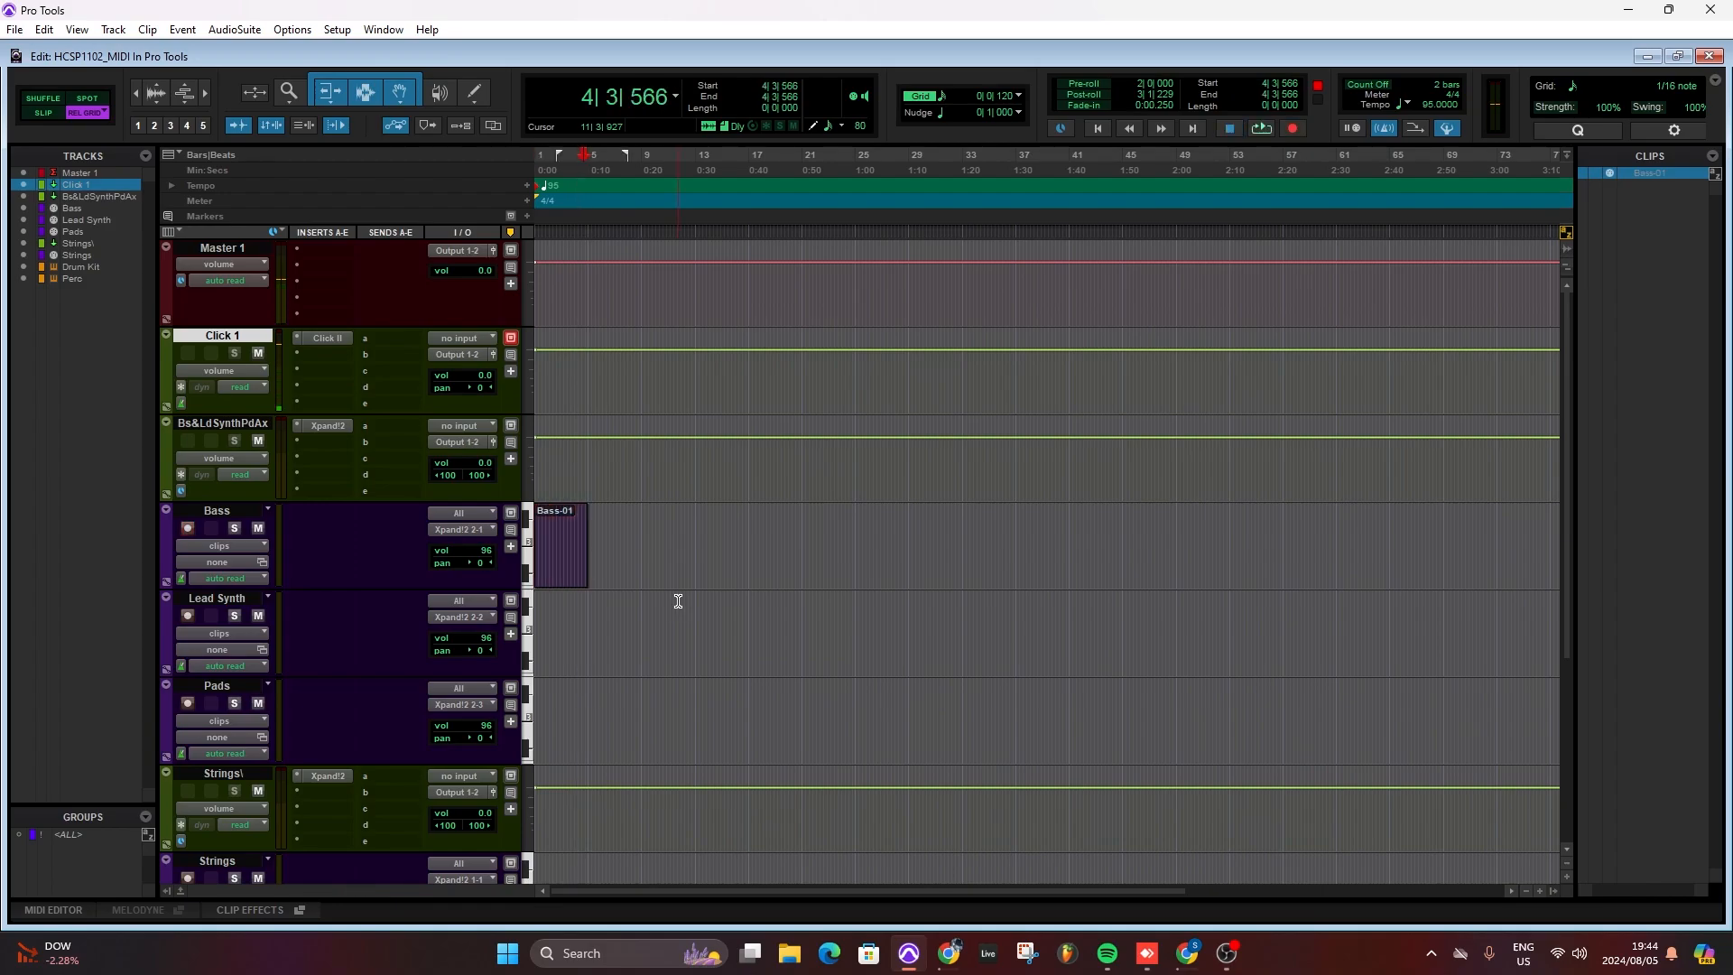
left_click(566, 577)
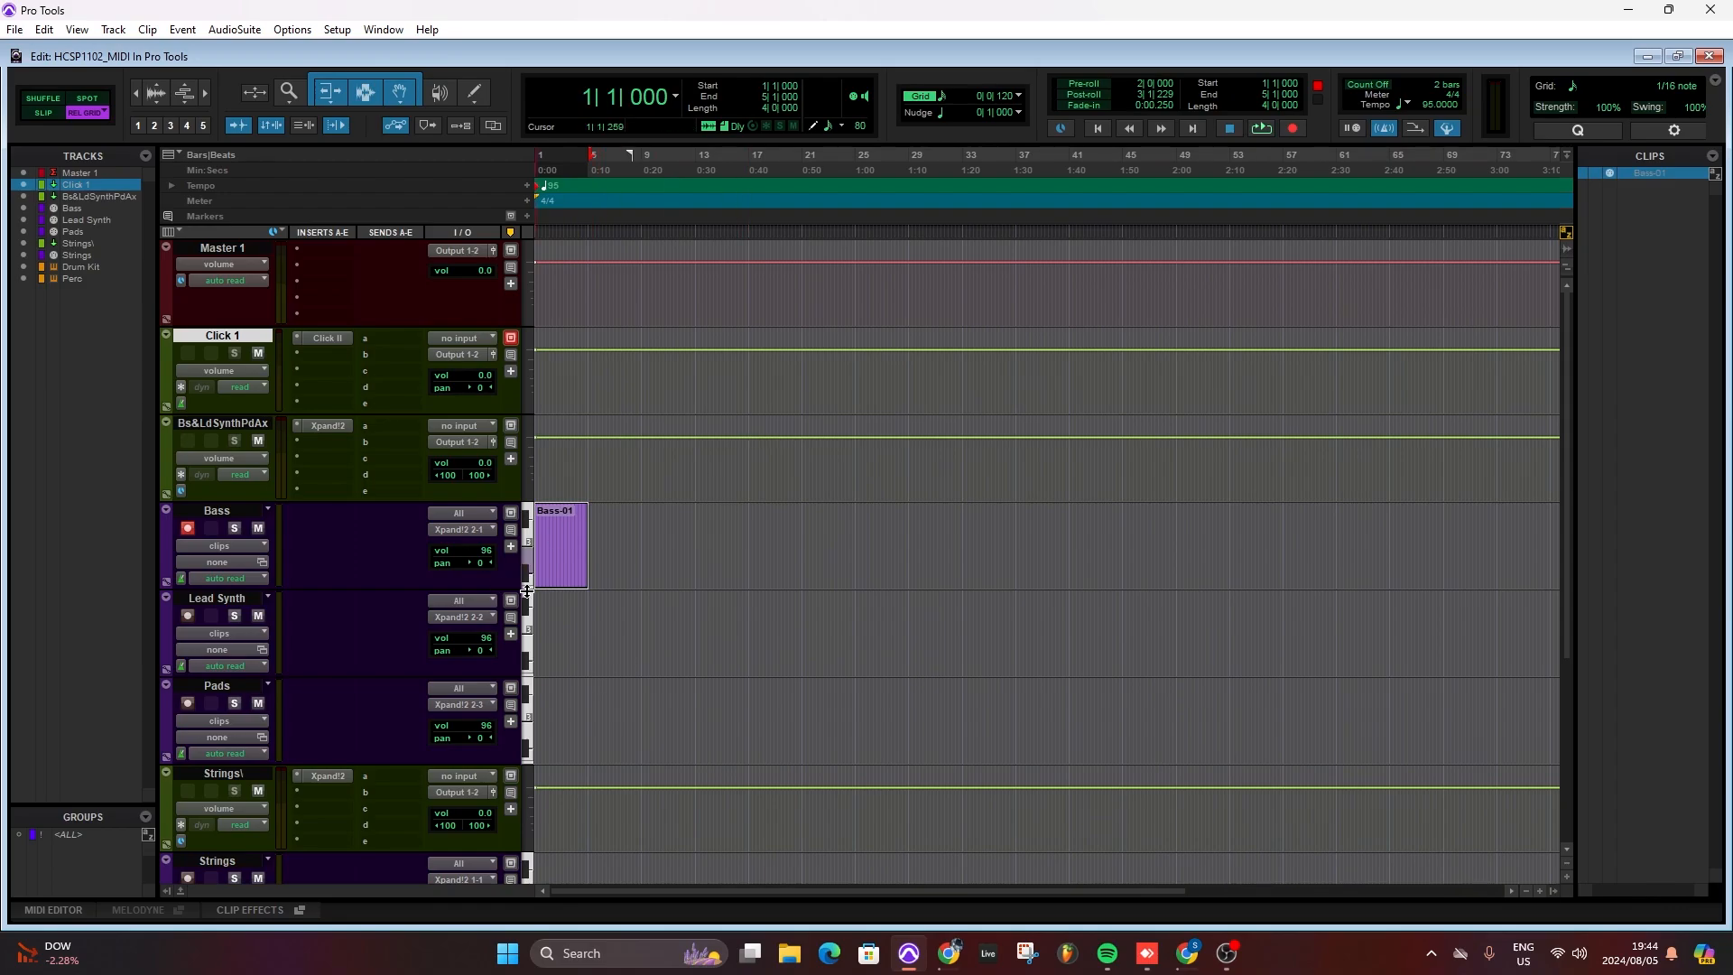
key("Delete")
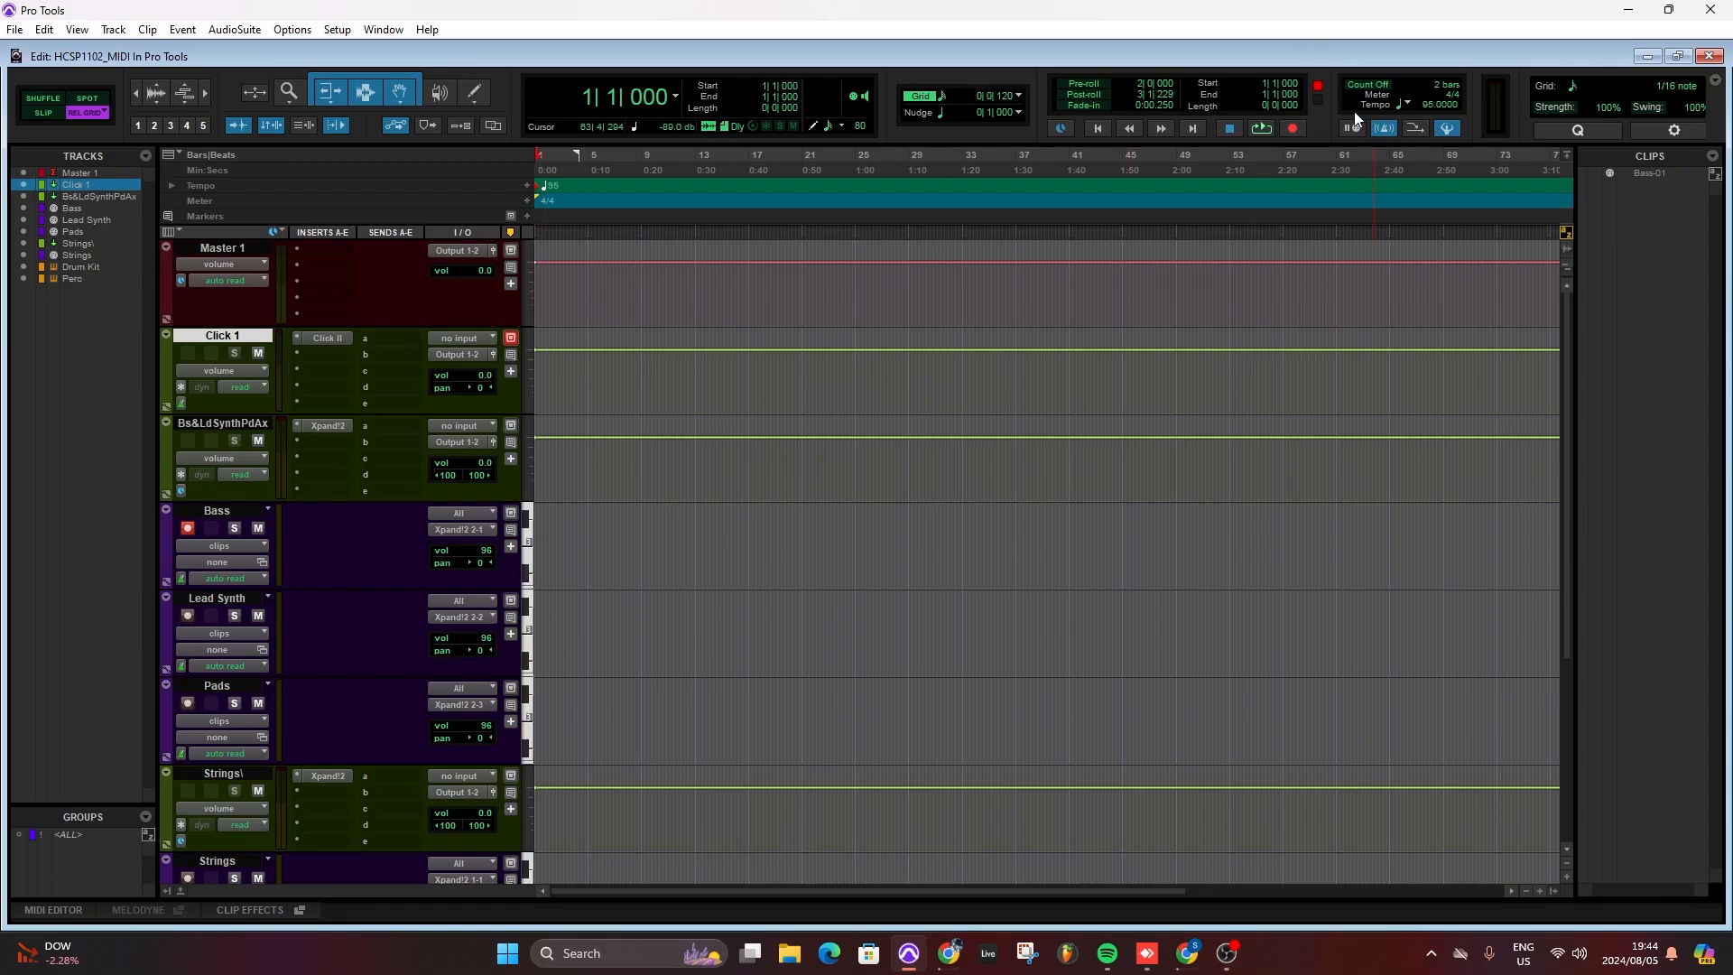
- Turn on Count Off and set its countoff length to 1 bar
left_click(1369, 84)
double_click(1447, 93)
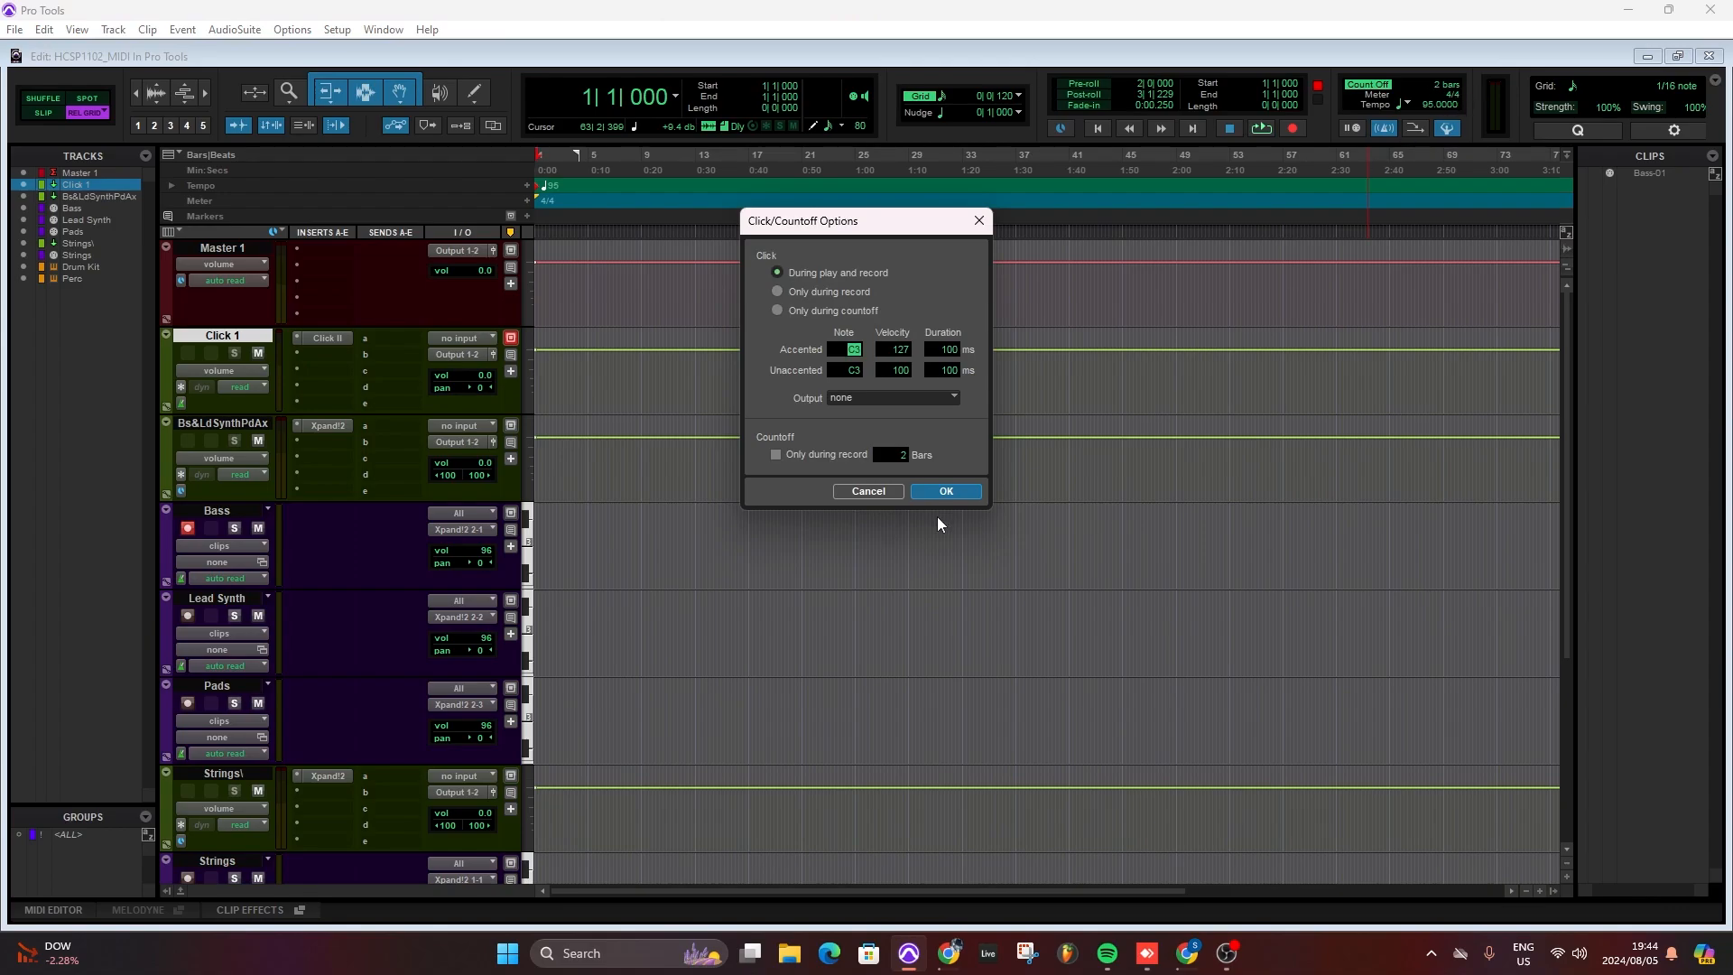
left_click(904, 454)
left_click(952, 494)
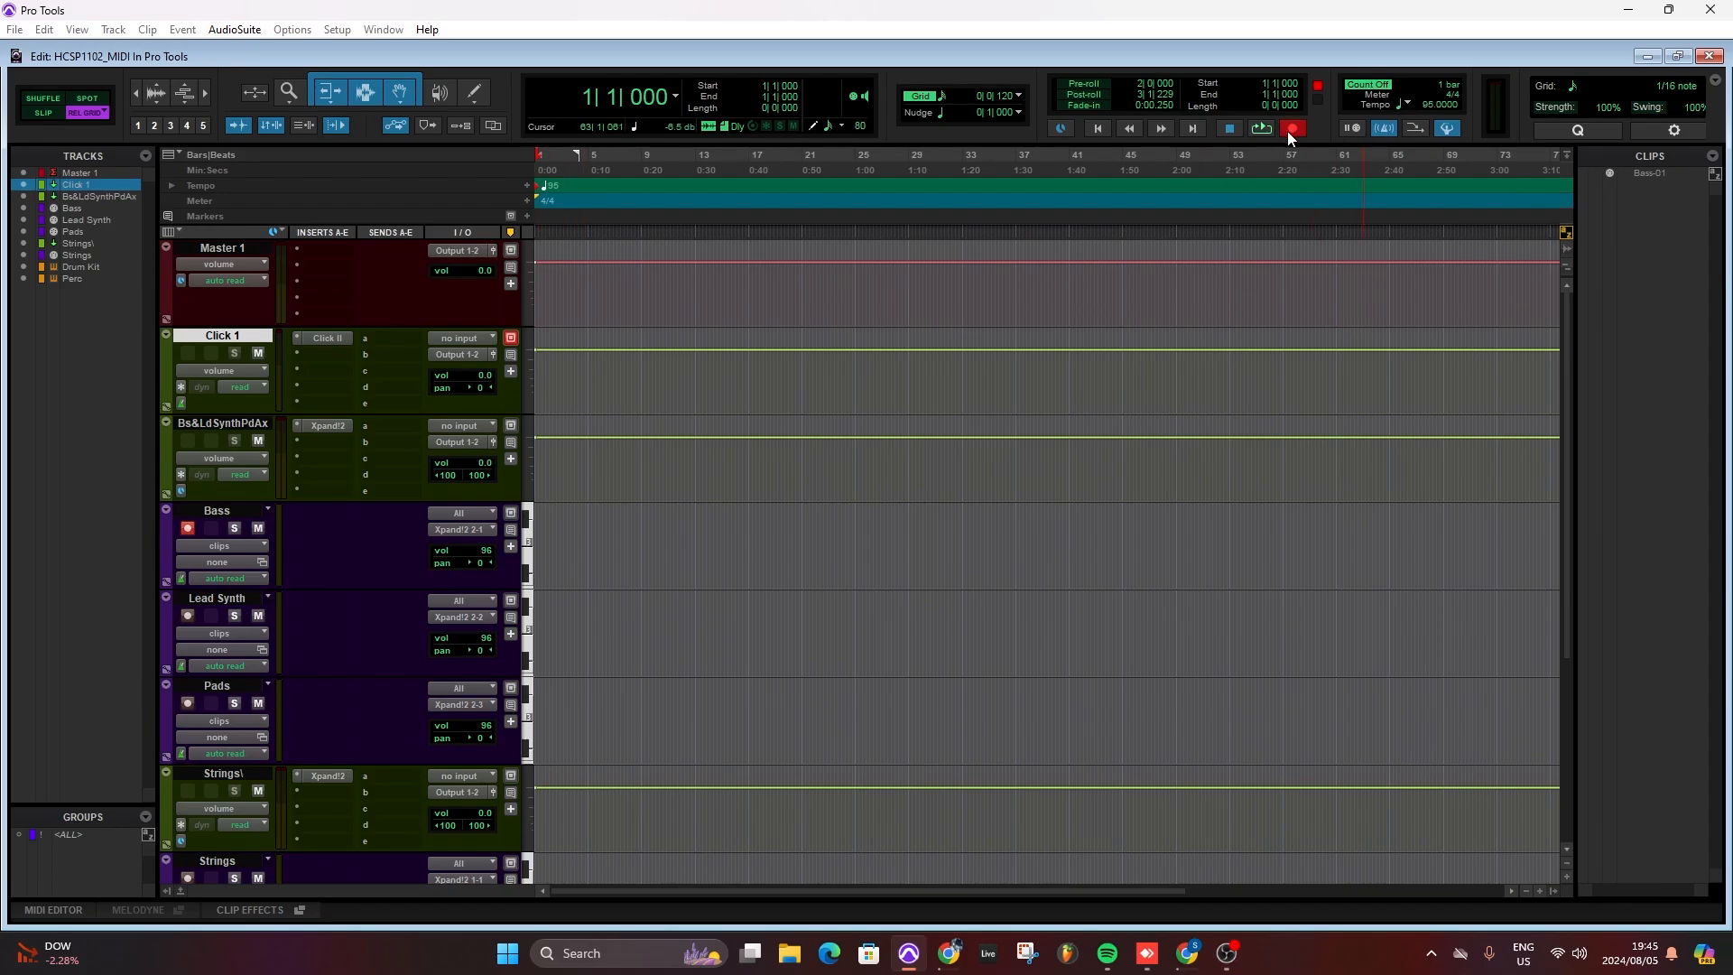
- Record a short Bass take with the one-bar countoff to about beat 1 of bar 2, and undo it
key("space")
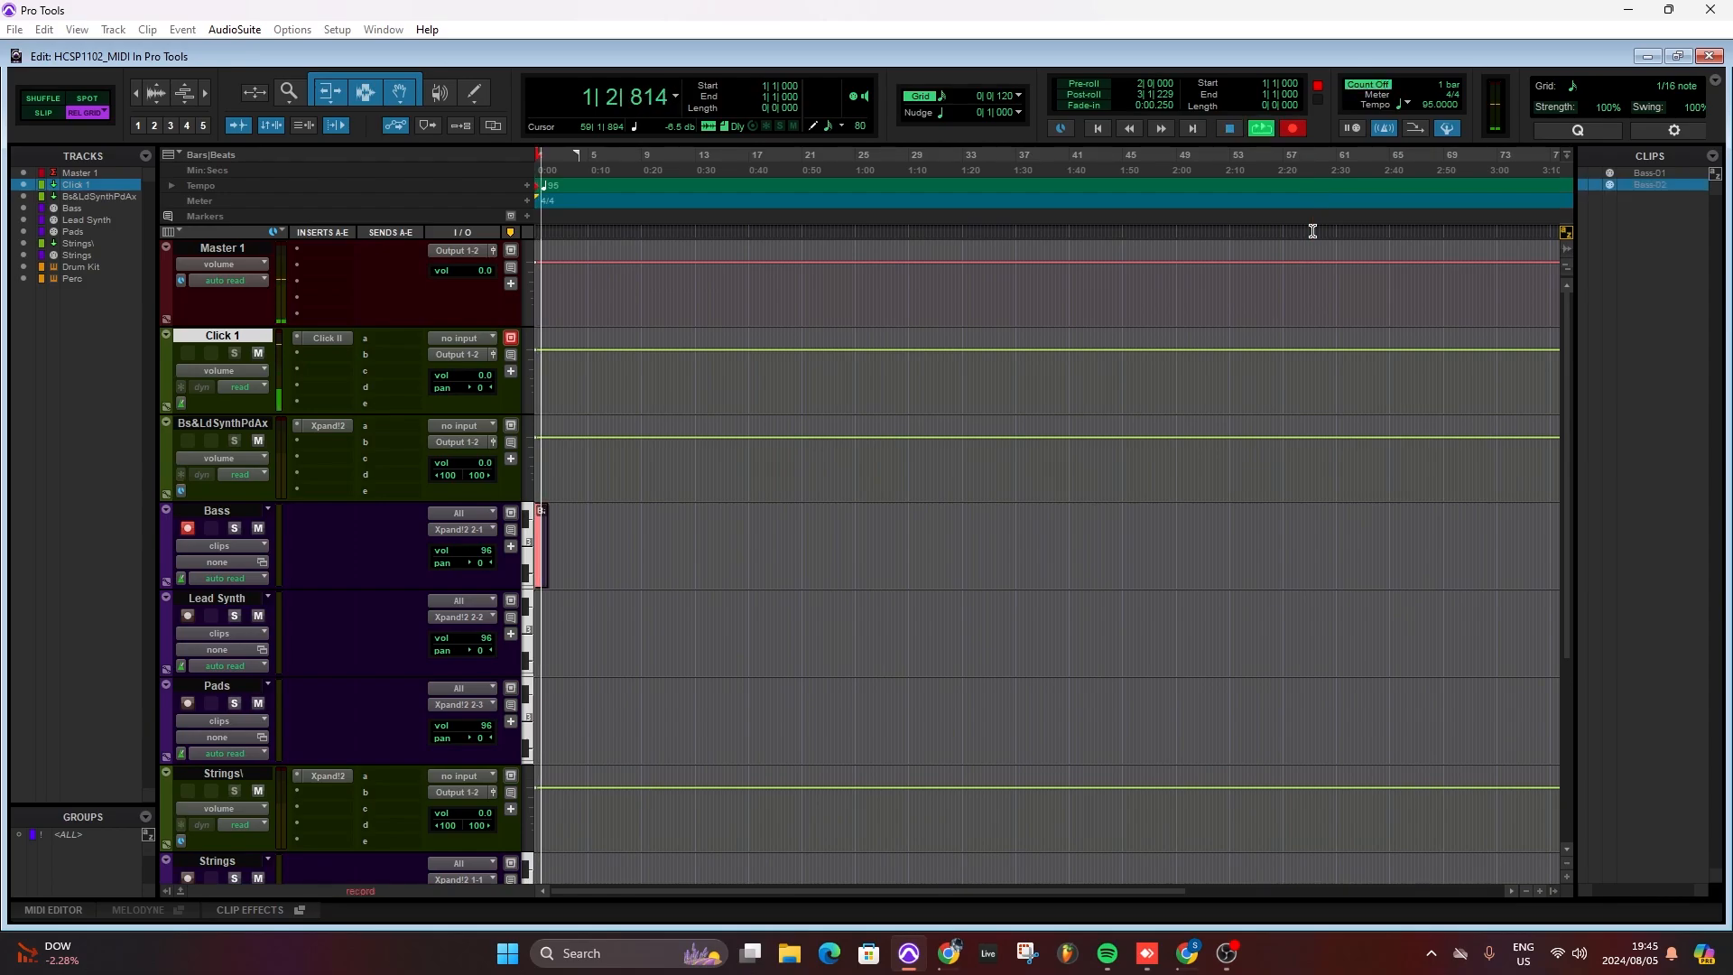
key("space")
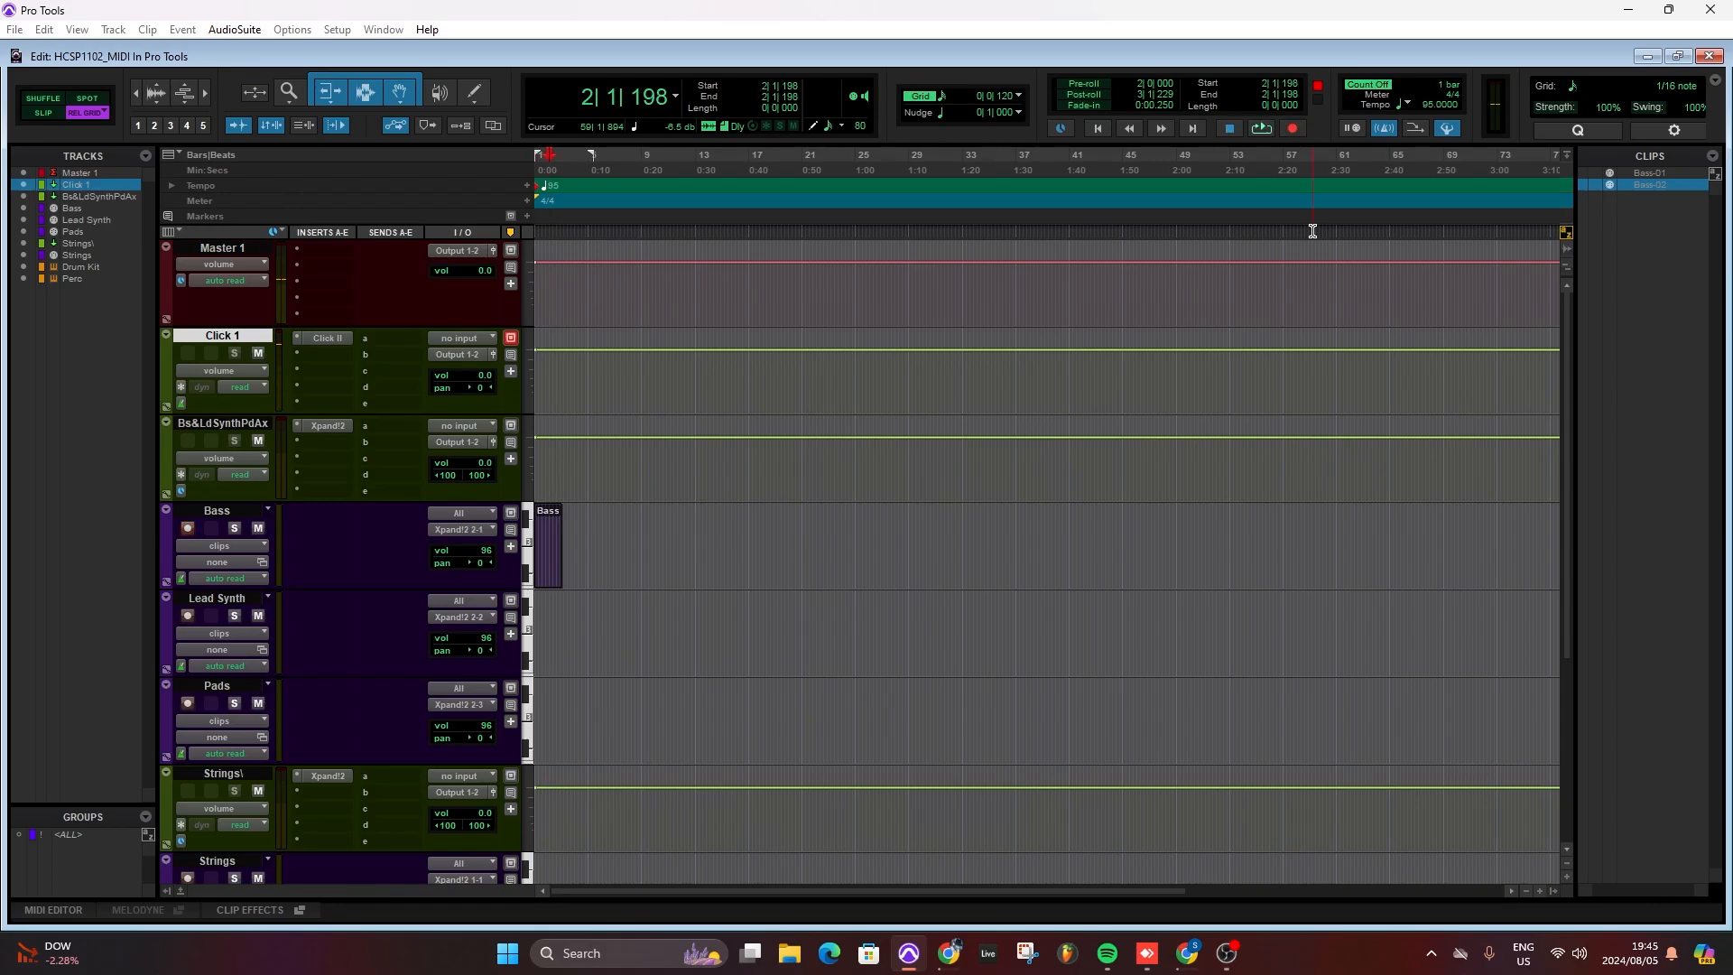
key("ctrl+z")
key("Return")
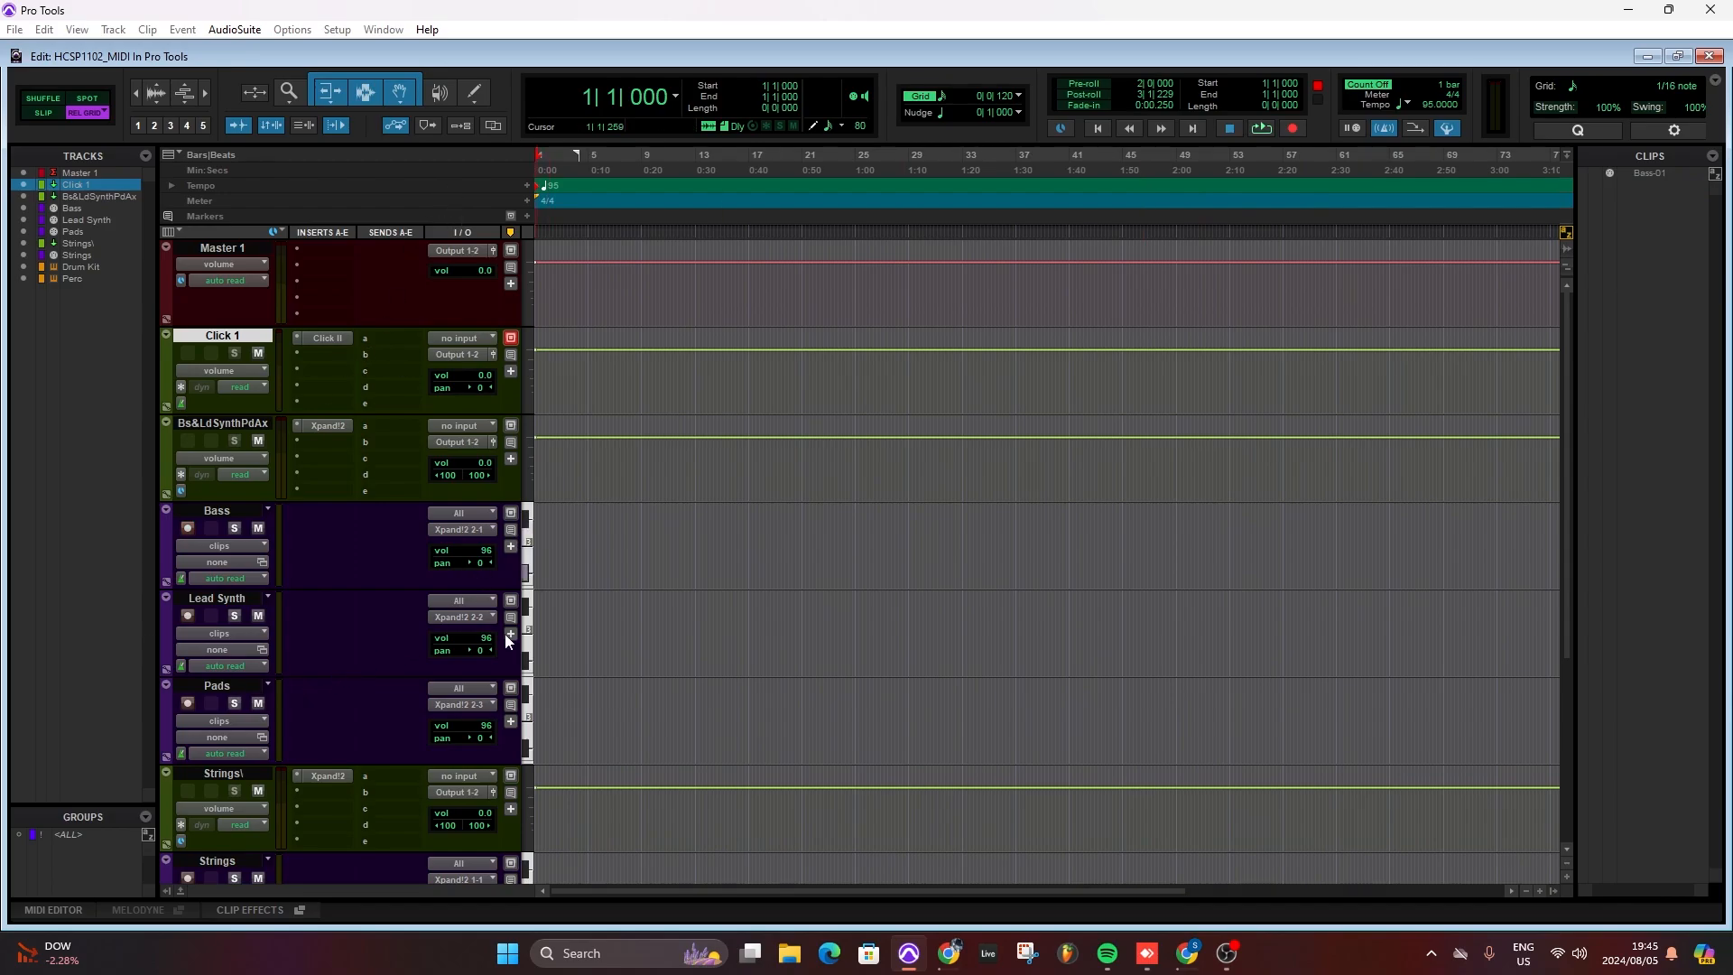
- Set the countoff to 2 bars and record a Bass take from bar 1 to about beat 1 of bar 7
double_click(1445, 87)
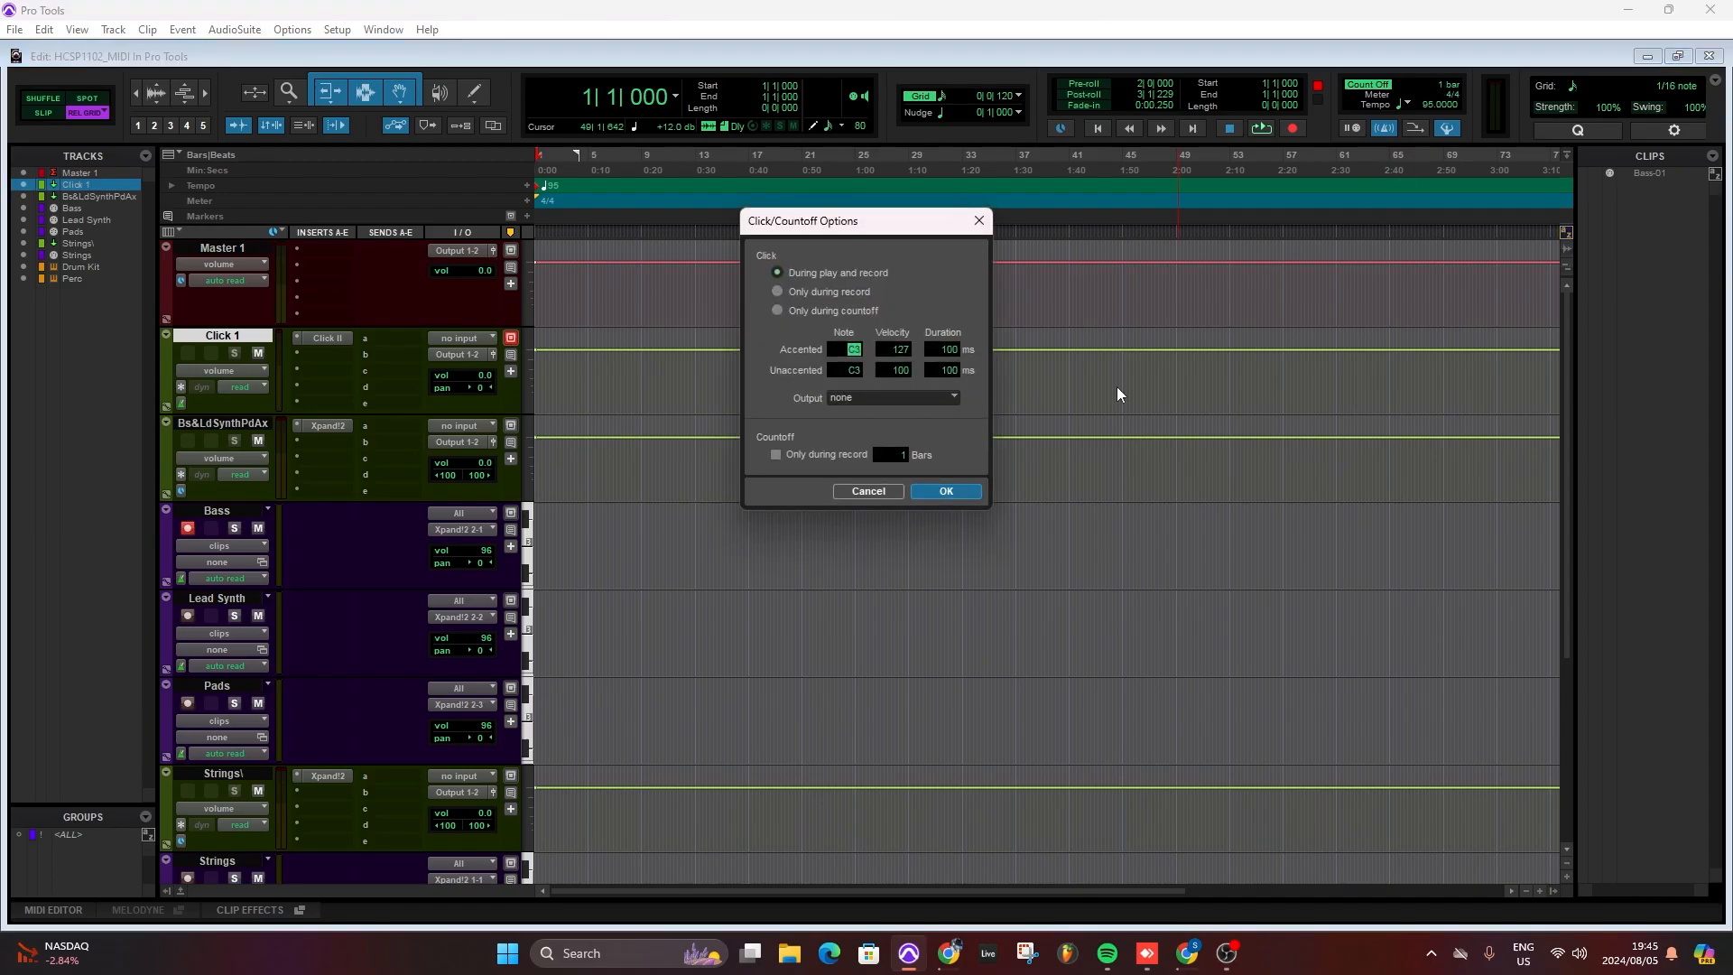
left_click(939, 494)
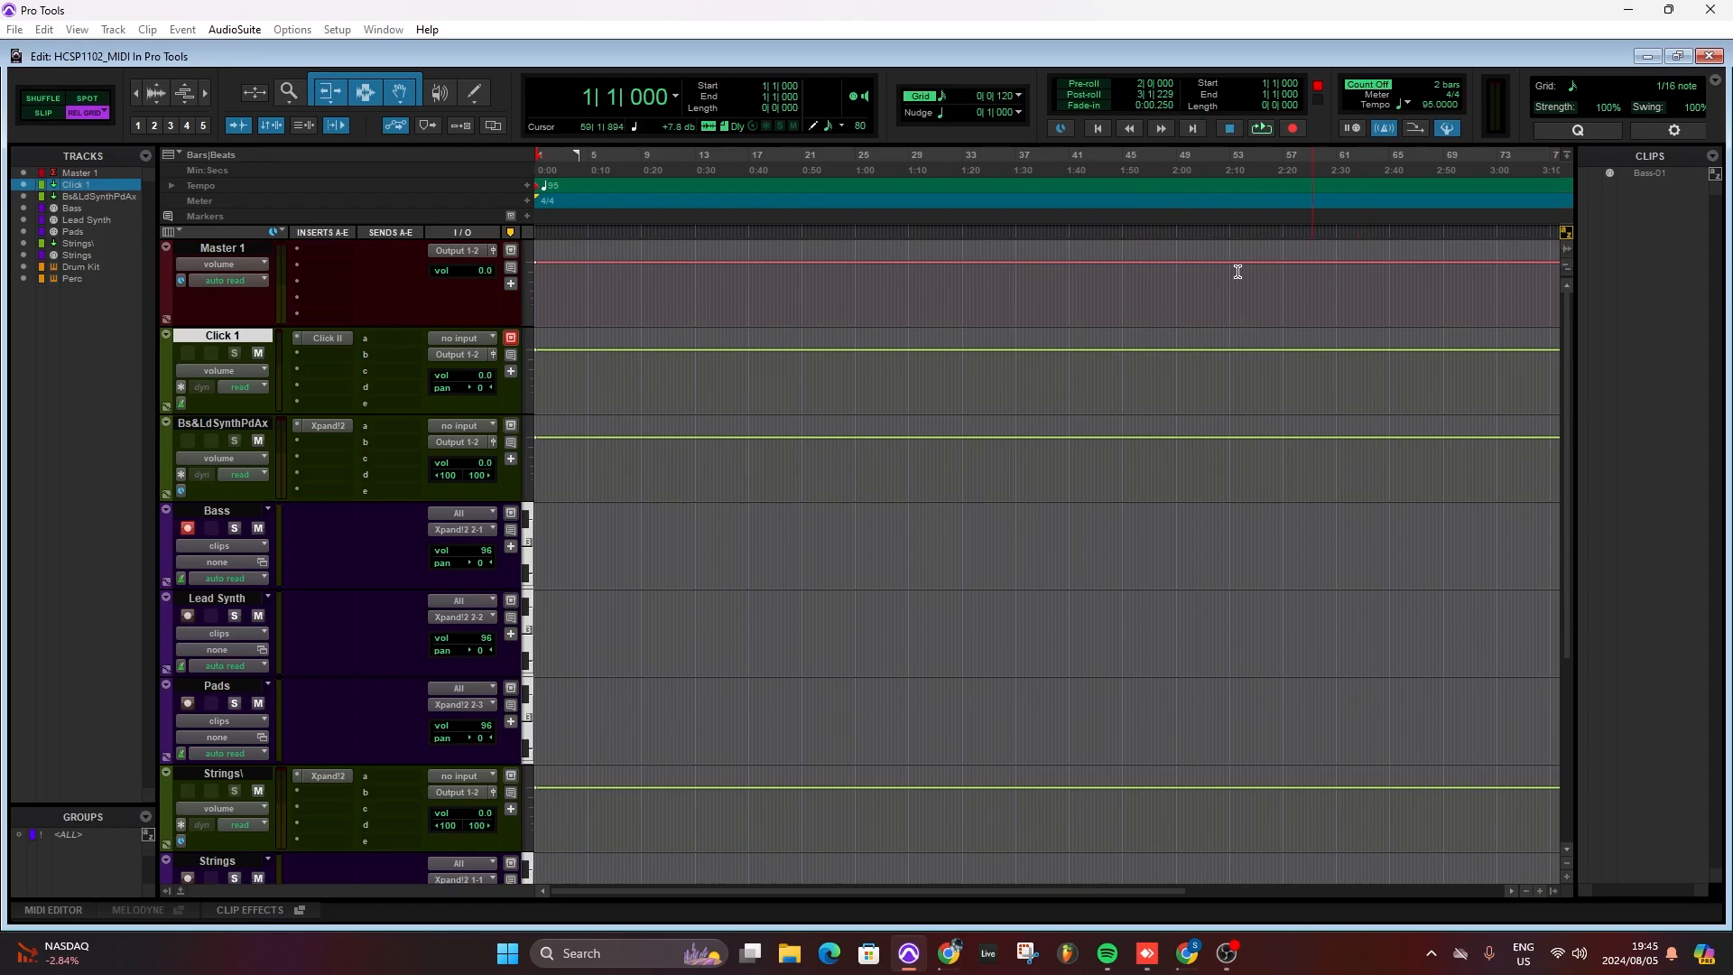
left_click(1293, 127)
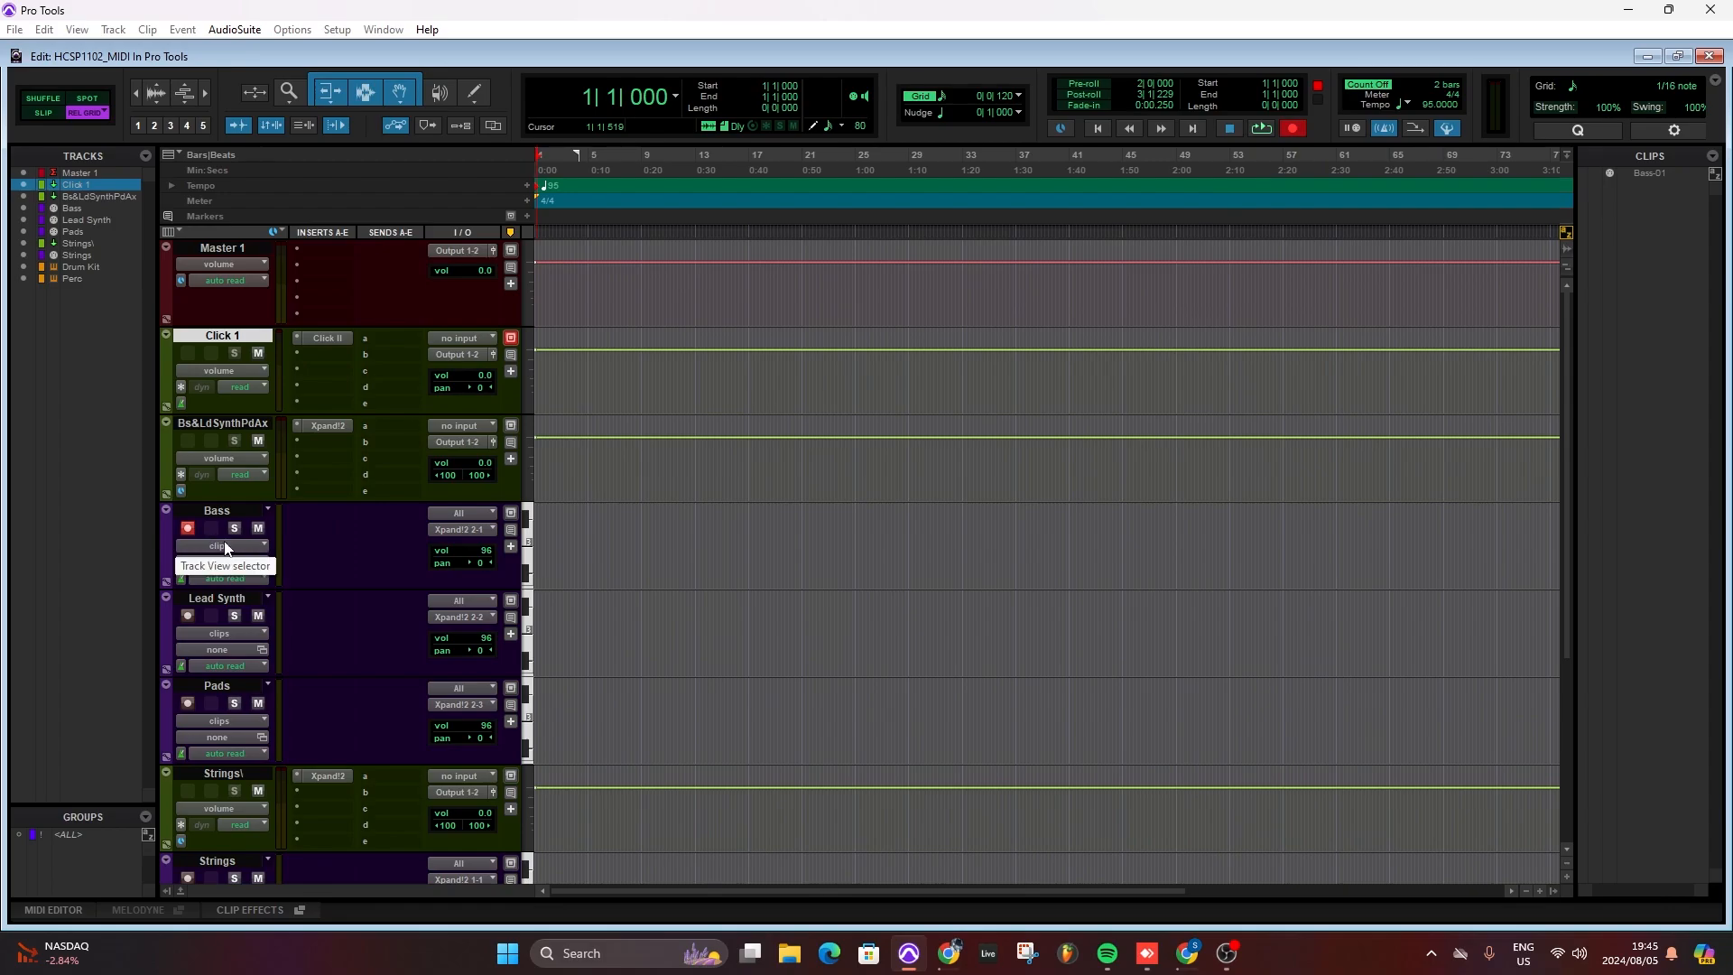
key("space")
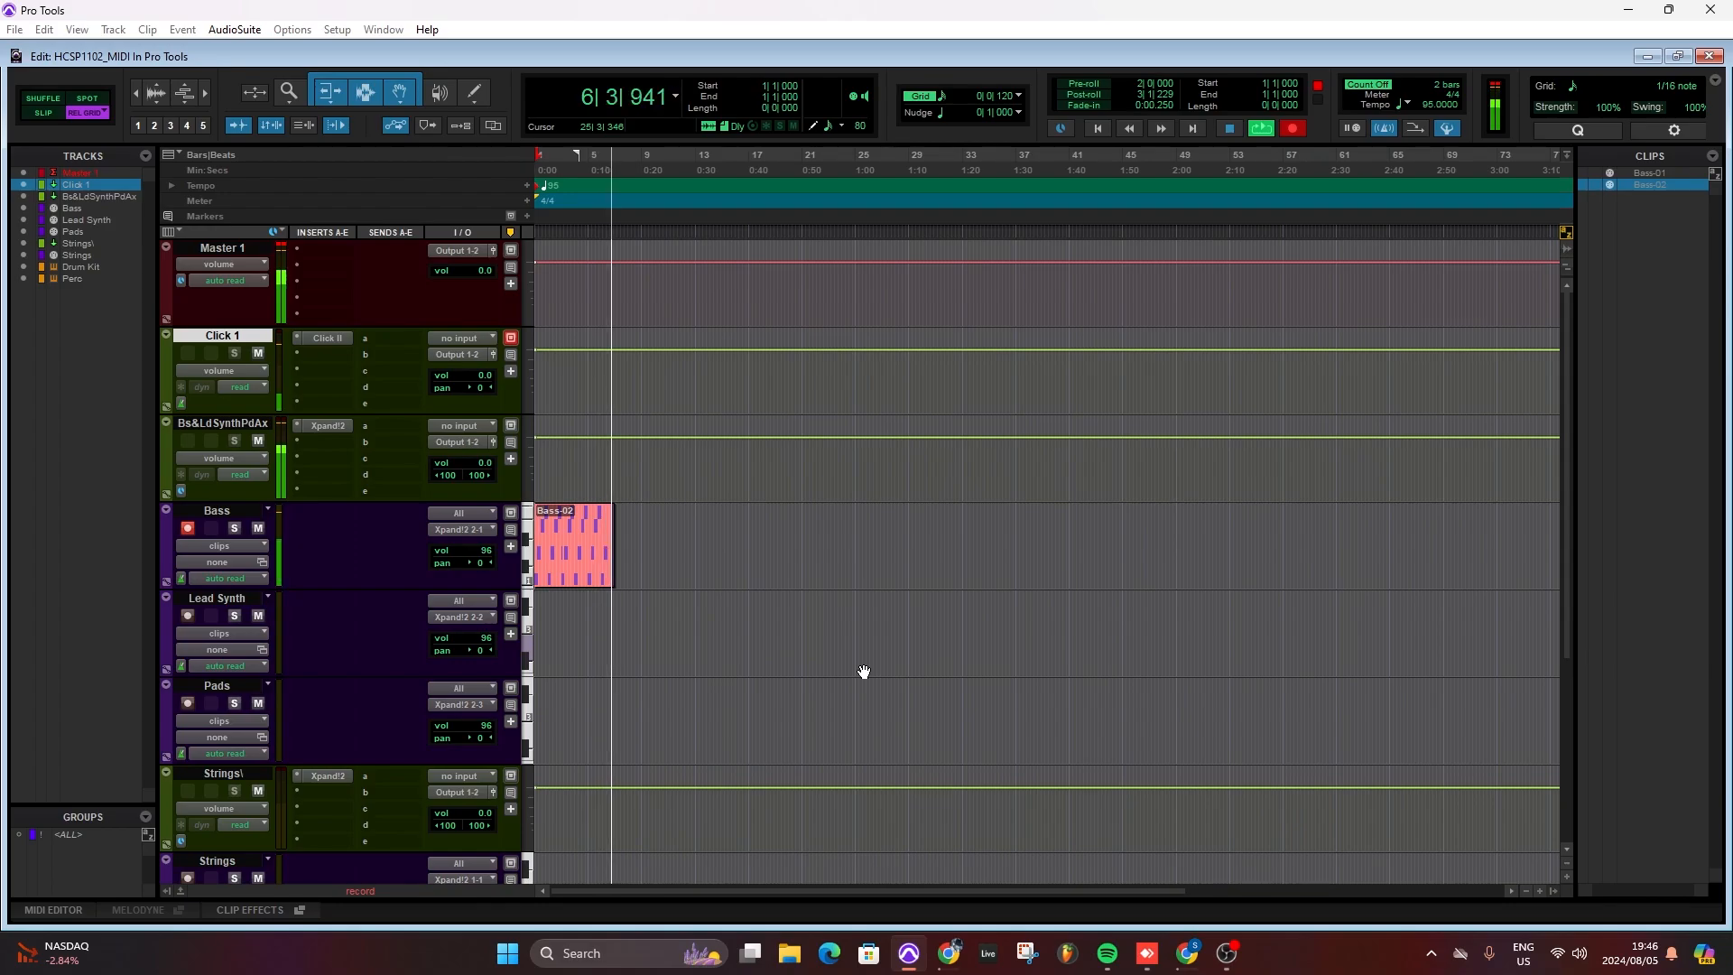
key("space")
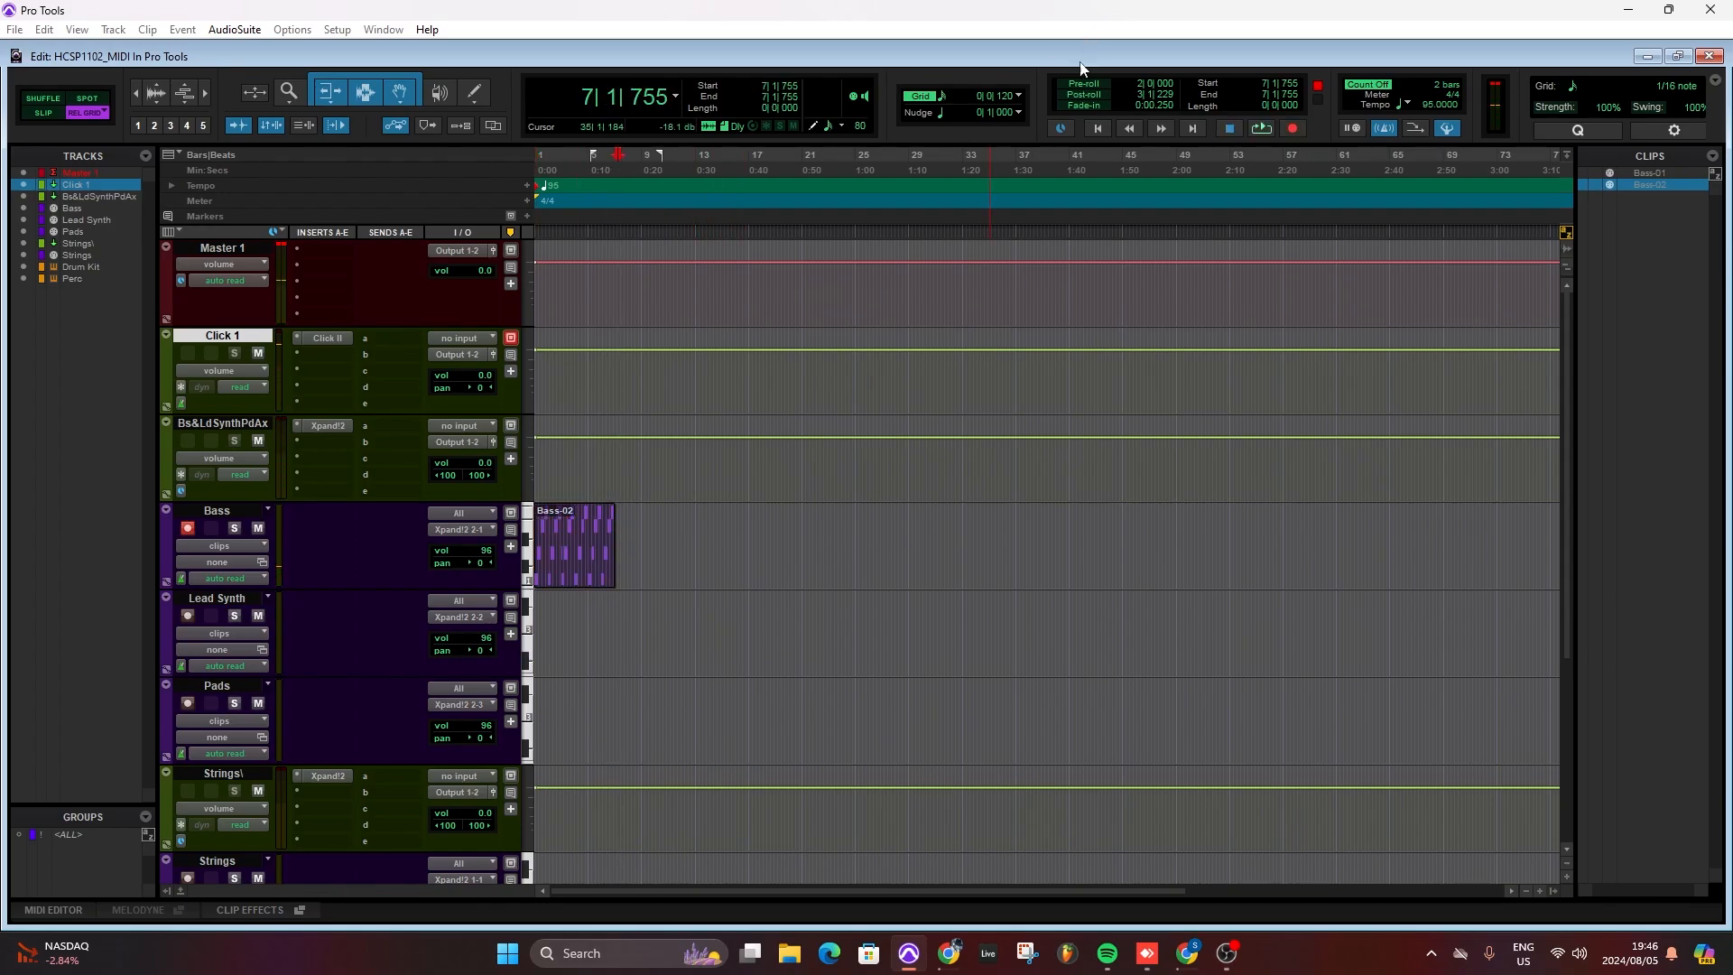
- Examine the recorded notes of the Bass clip from bar 1 to its end
key("t")
key("t")
key("t")
key("t")
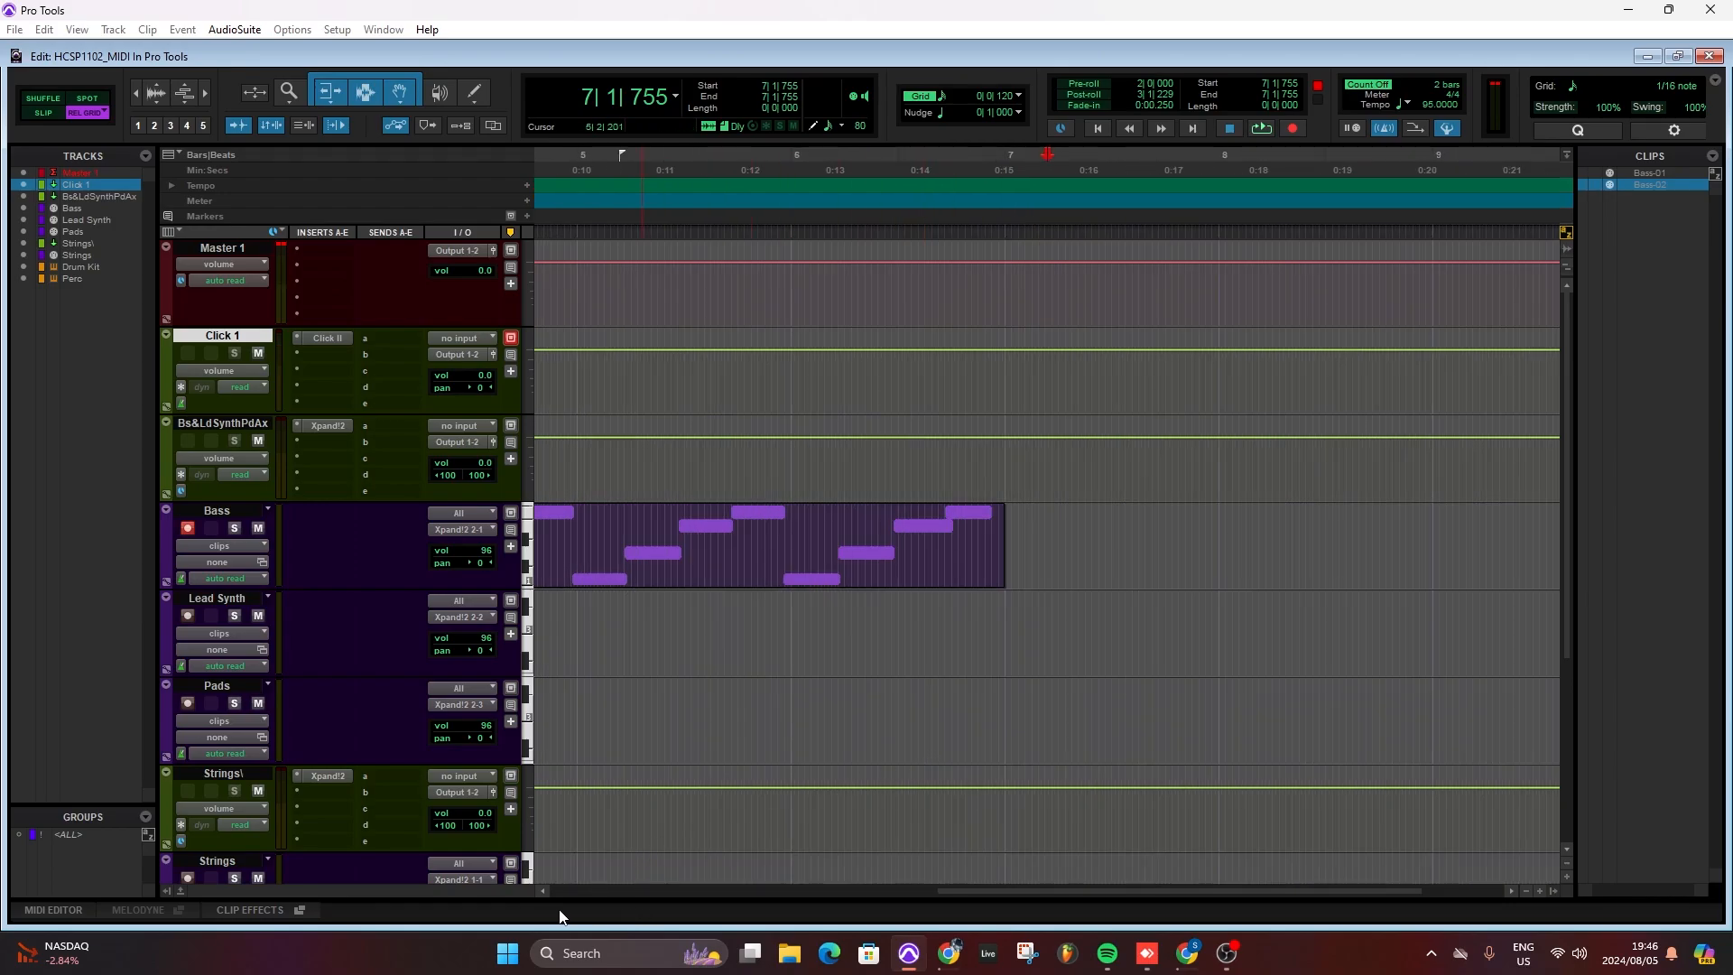
left_click_drag(1036, 890, 529, 917)
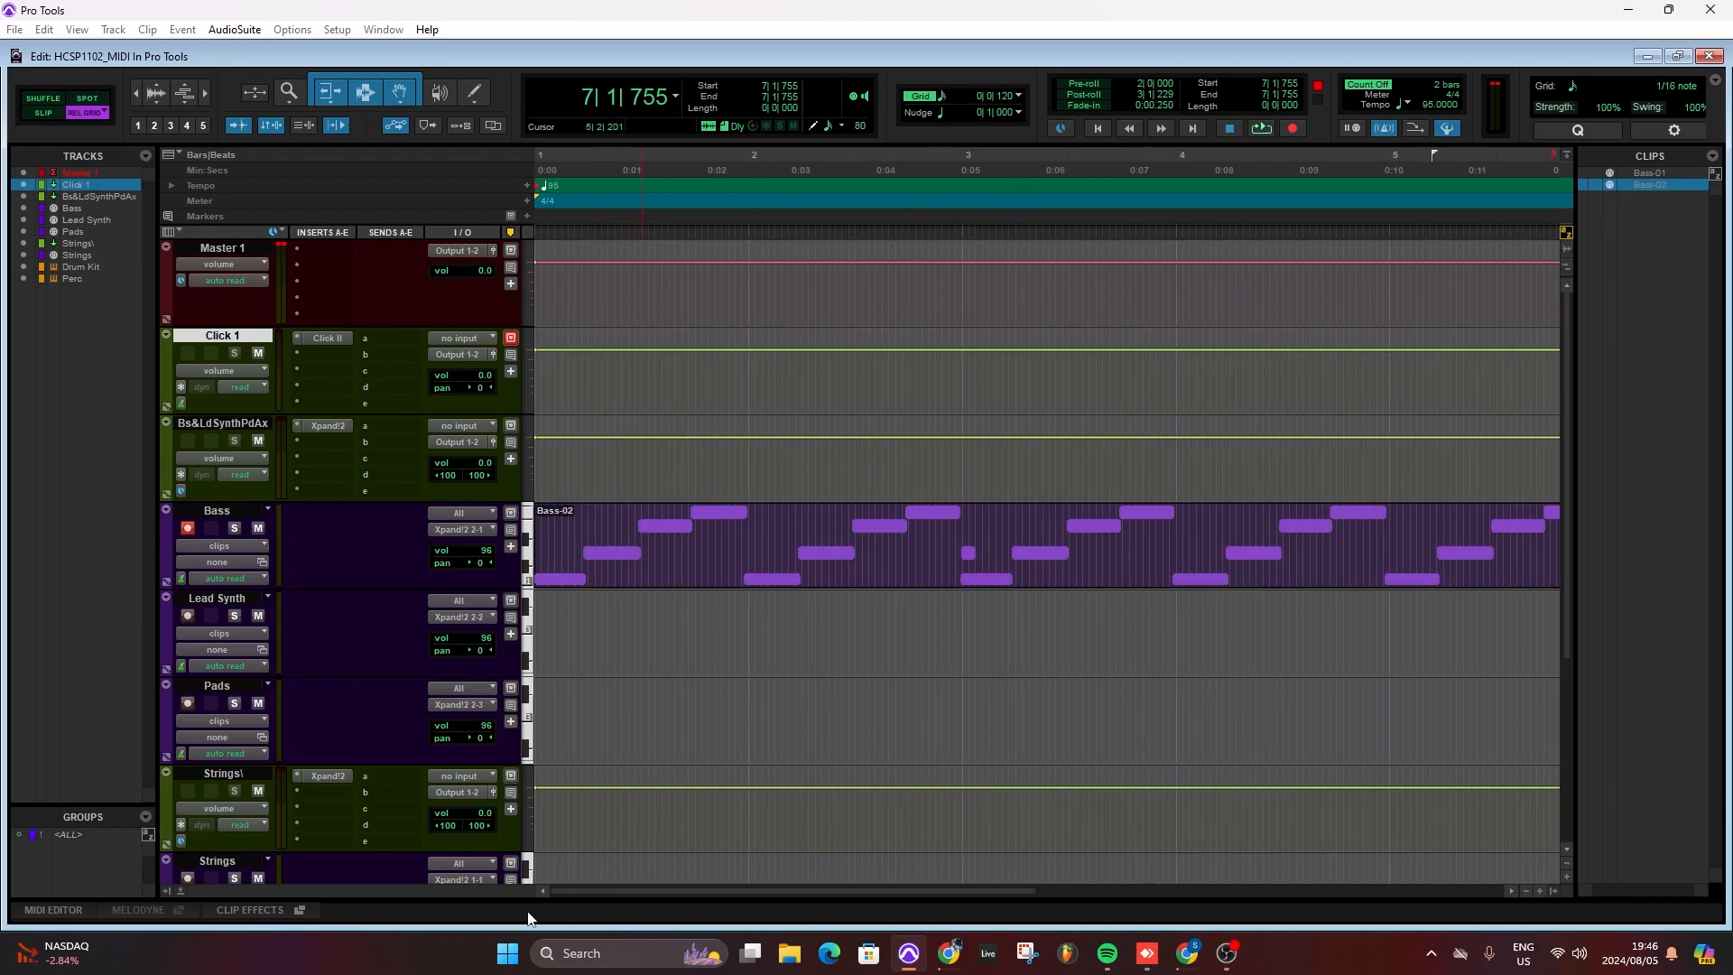
key("r")
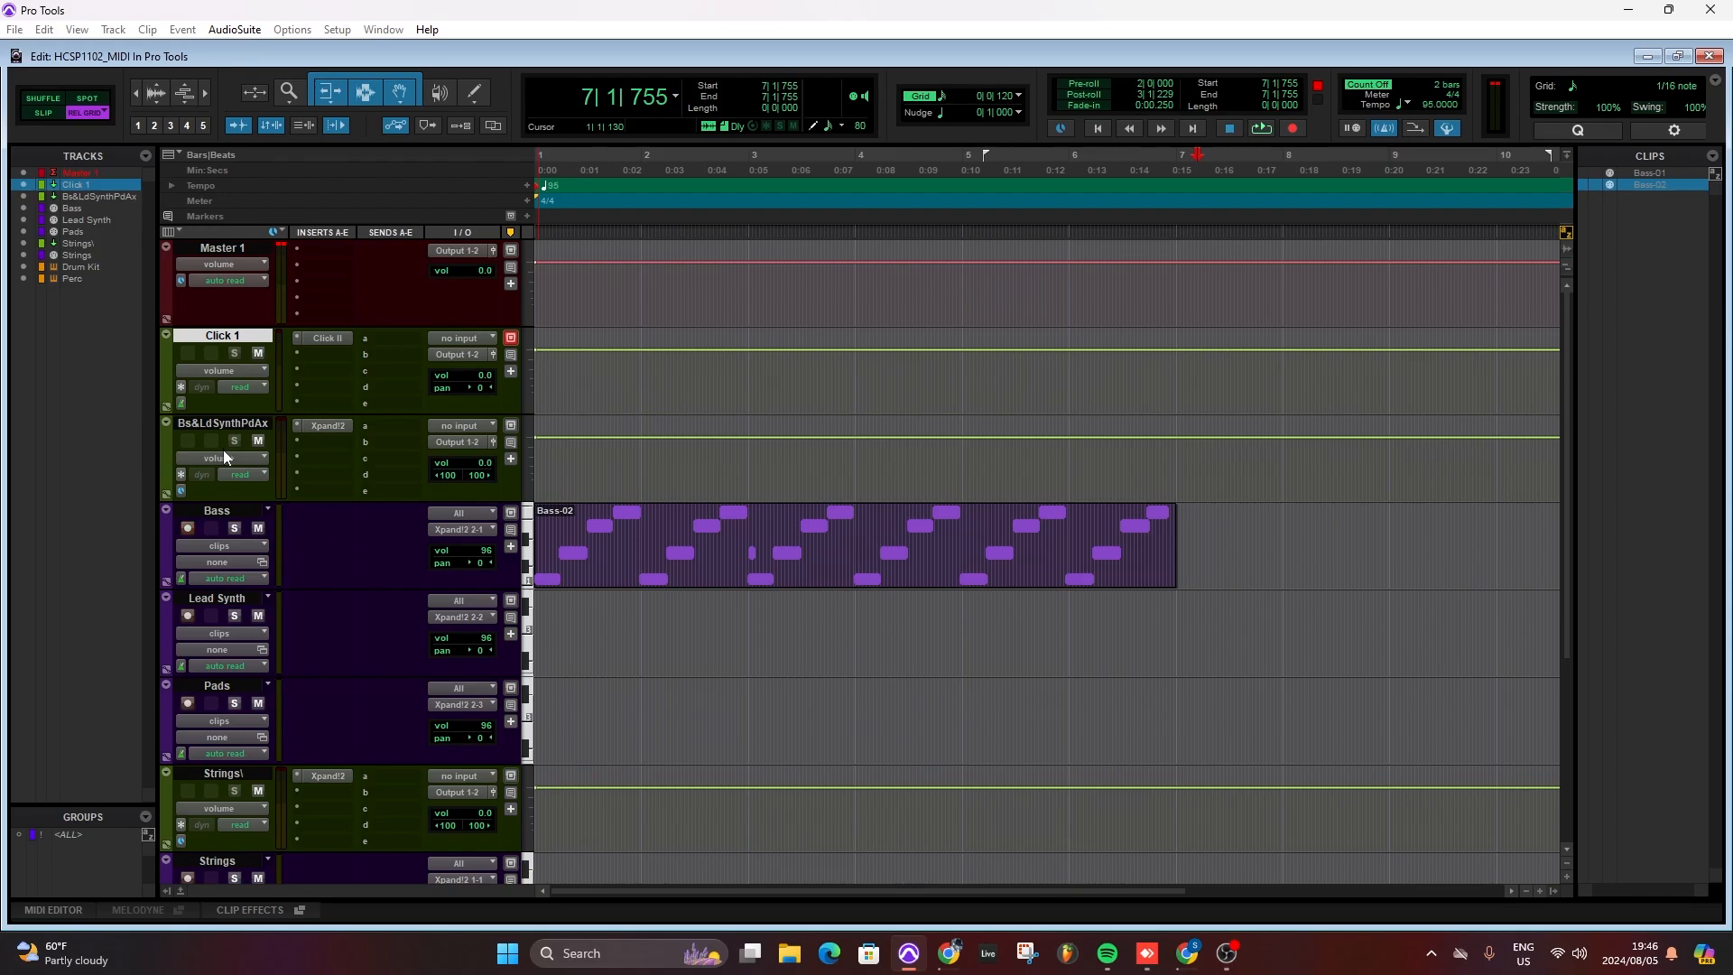
- Play the Bass take from the session start without Count Off, with the Xpand!2 of Bs&LdSynthPdAx open, and close the instrument
left_click(329, 426)
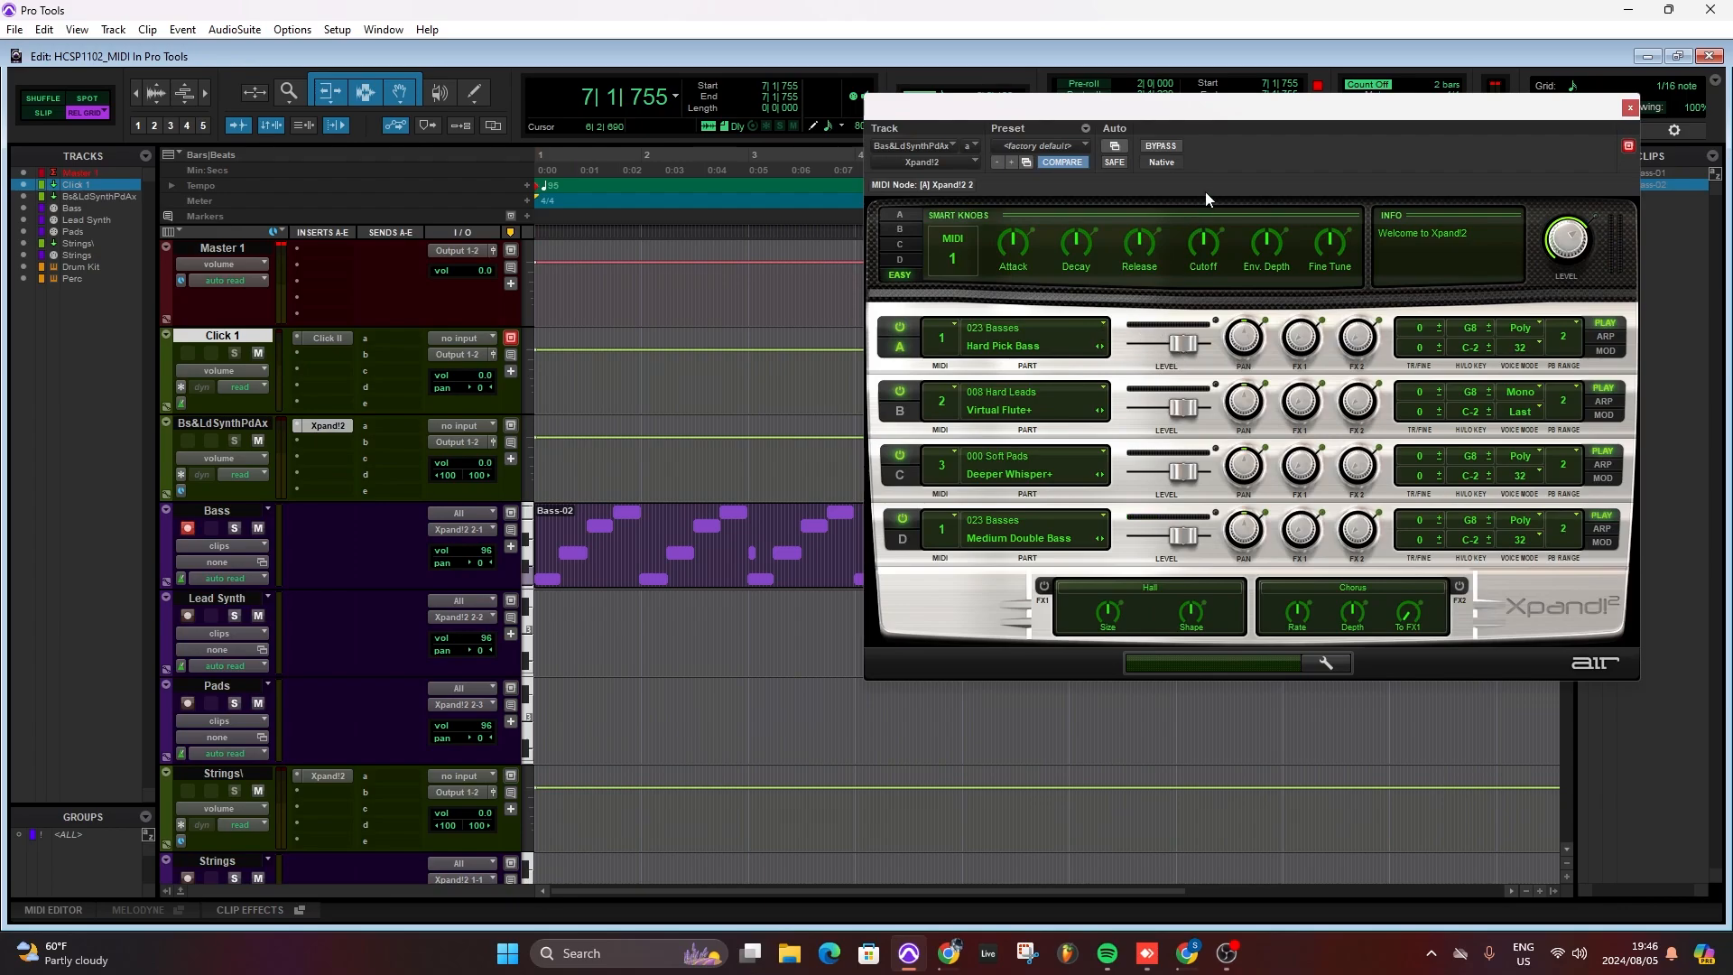
left_click_drag(1188, 109, 1659, 120)
key("Return")
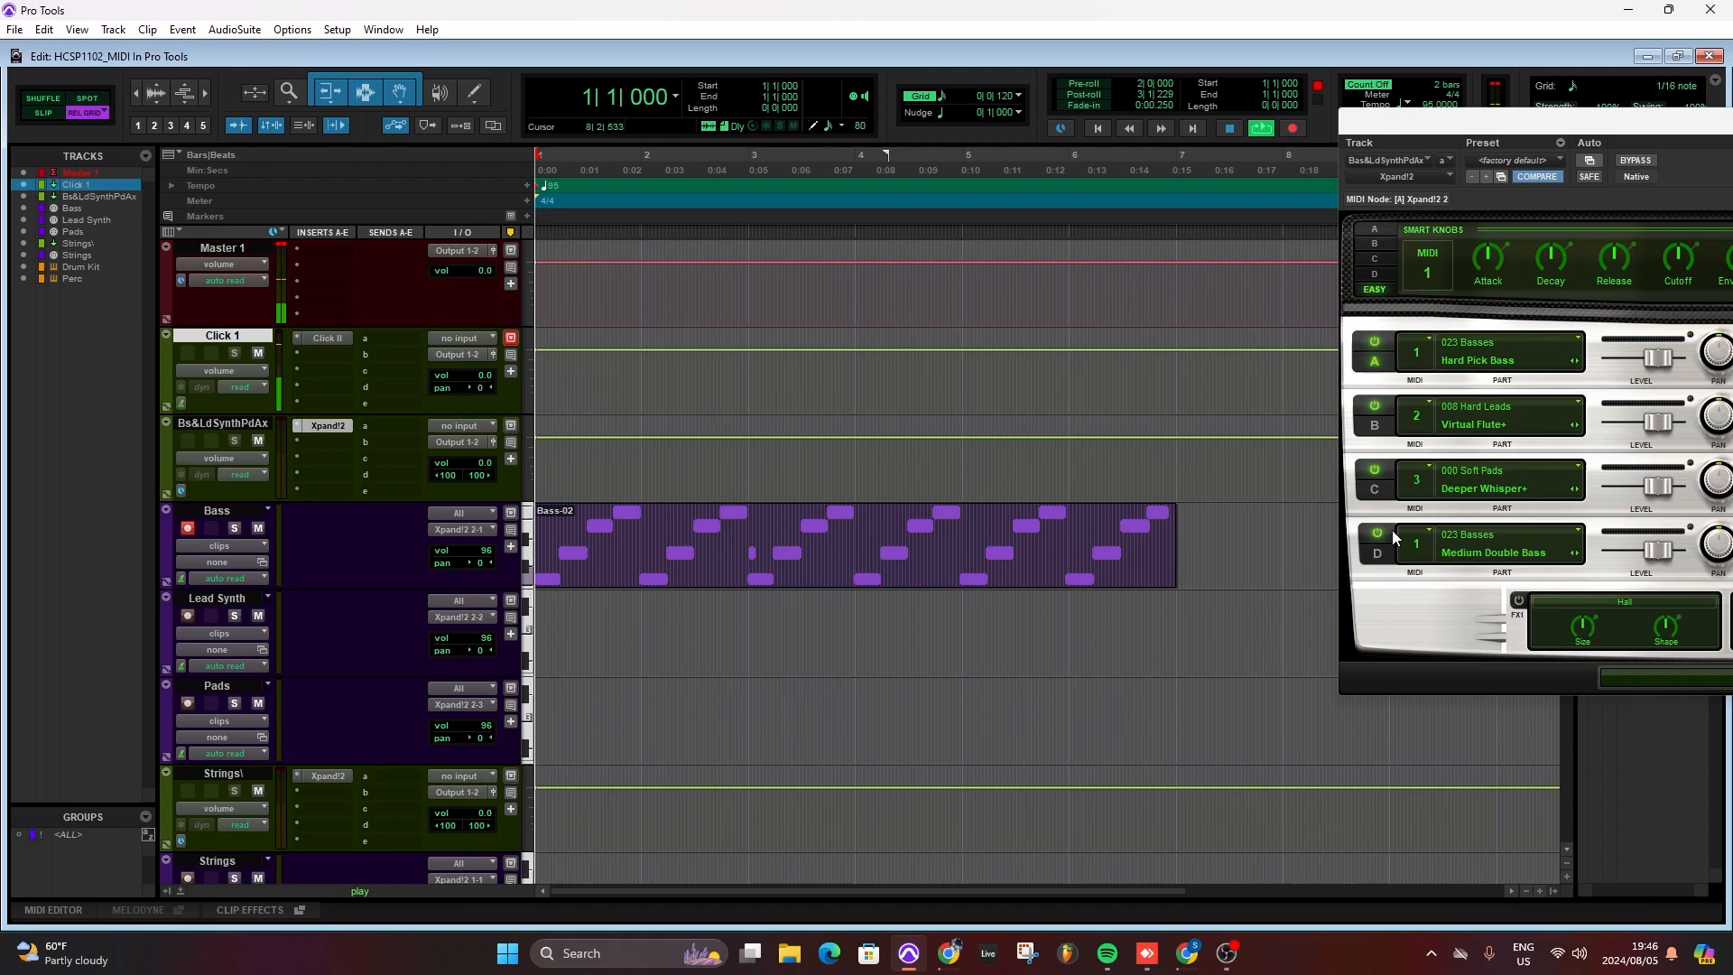
left_click(1379, 88)
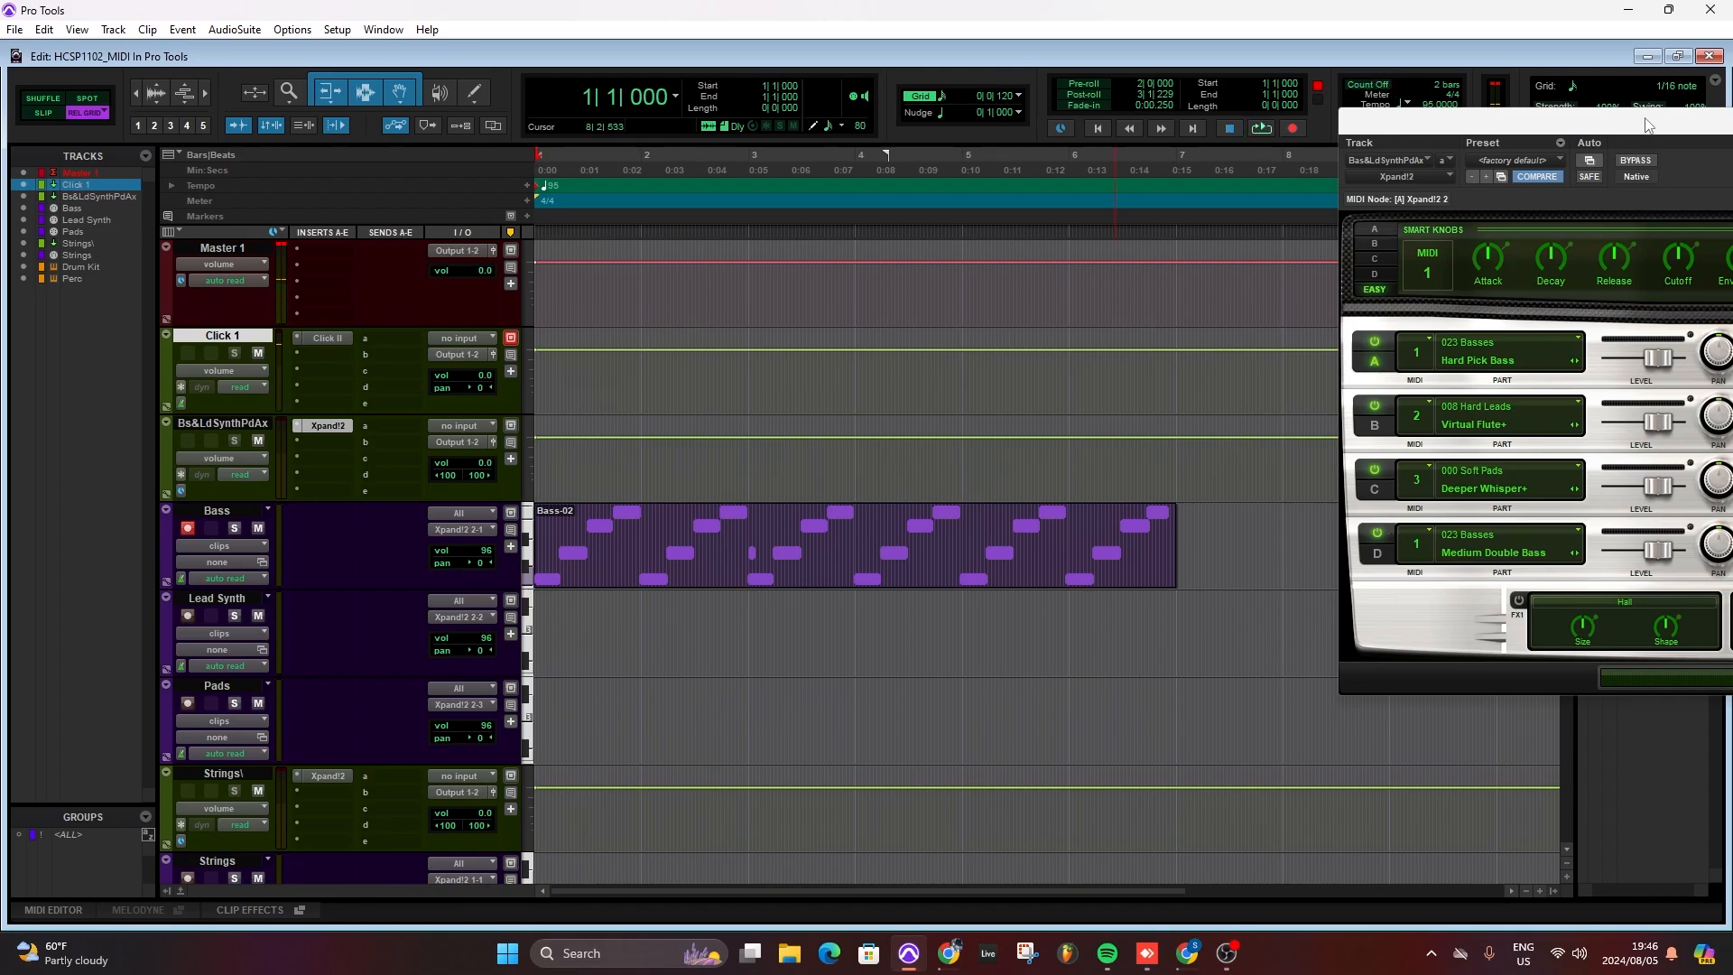
key("space")
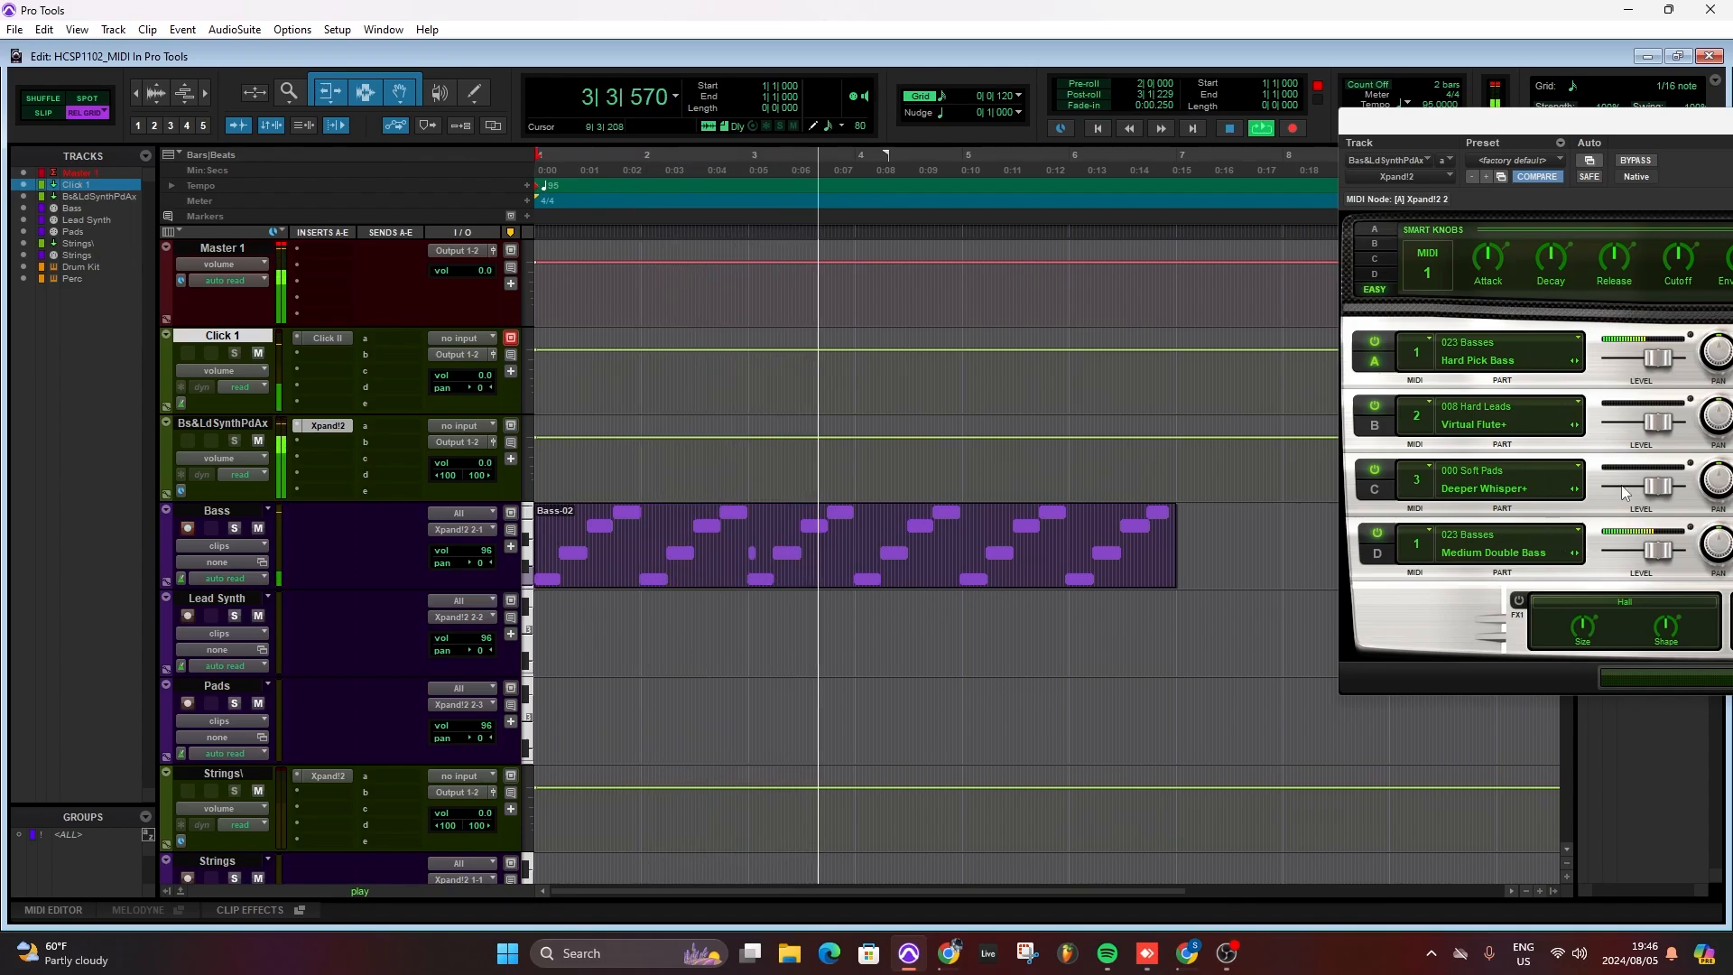
key("space")
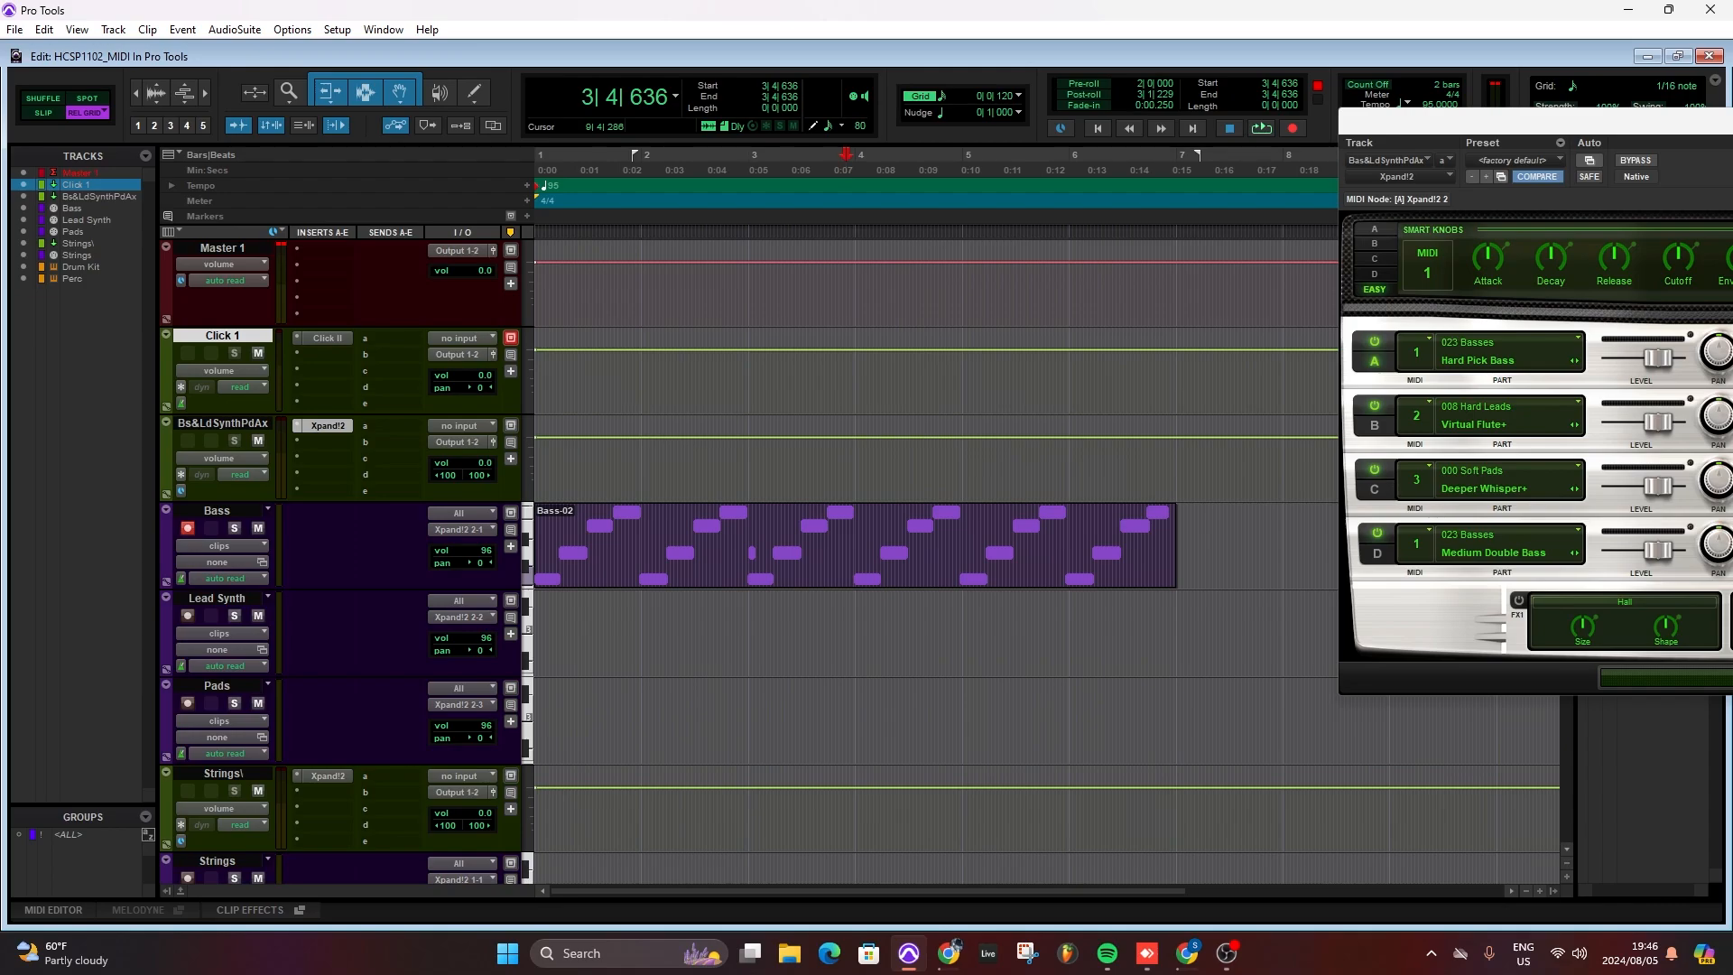
key("ctrl+w")
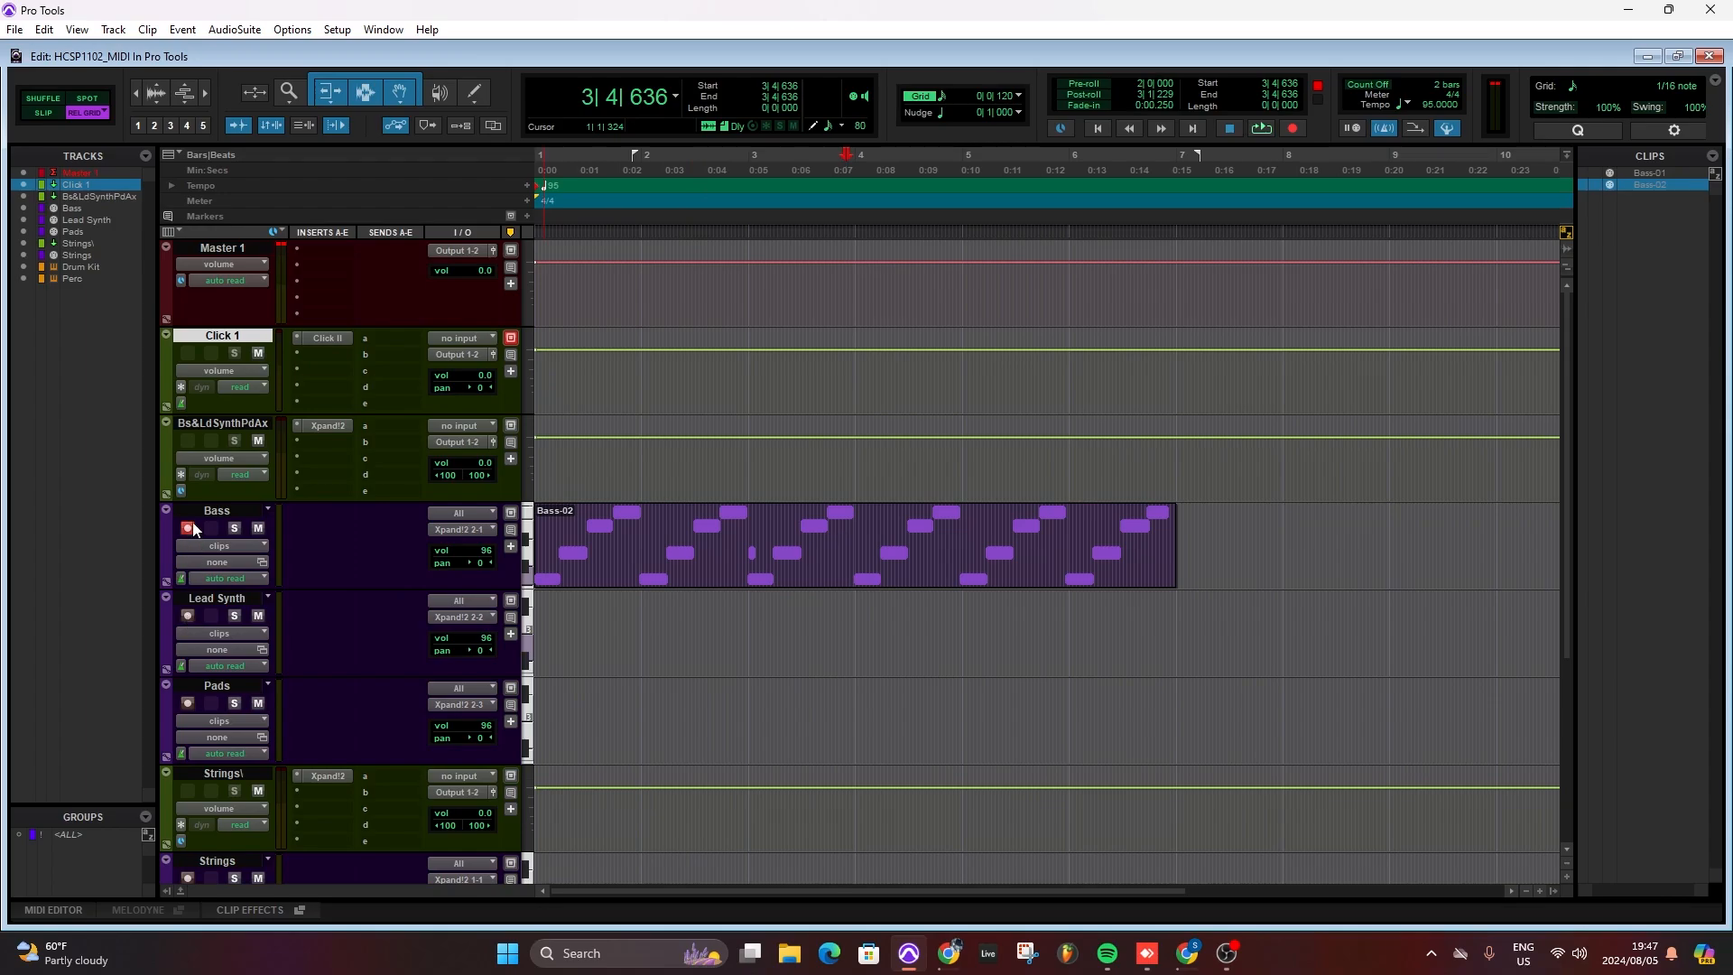
- Record-enable the Lead Synth track and place the playhead at the start of bar 3
left_click(188, 616)
key("Return")
left_click(748, 200)
key("n")
key("n")
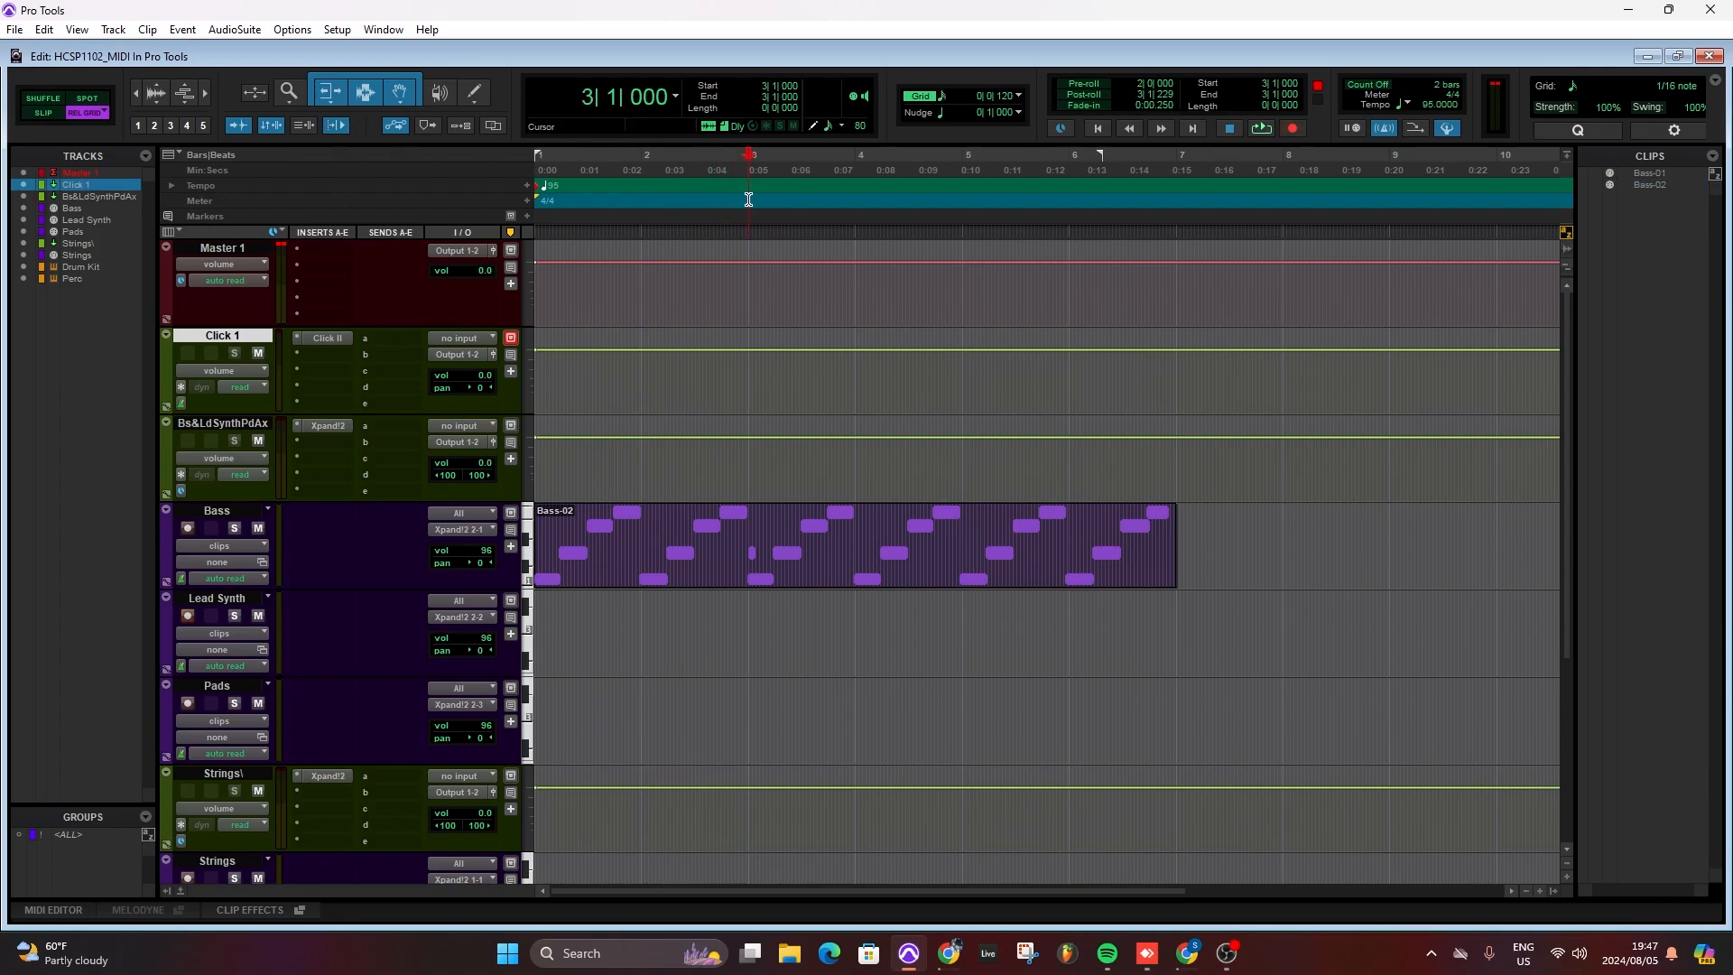
- Turn on Count Off and record a Lead Synth take from bar 3 to about beat 2 of bar 7
key("Return")
left_click(754, 184)
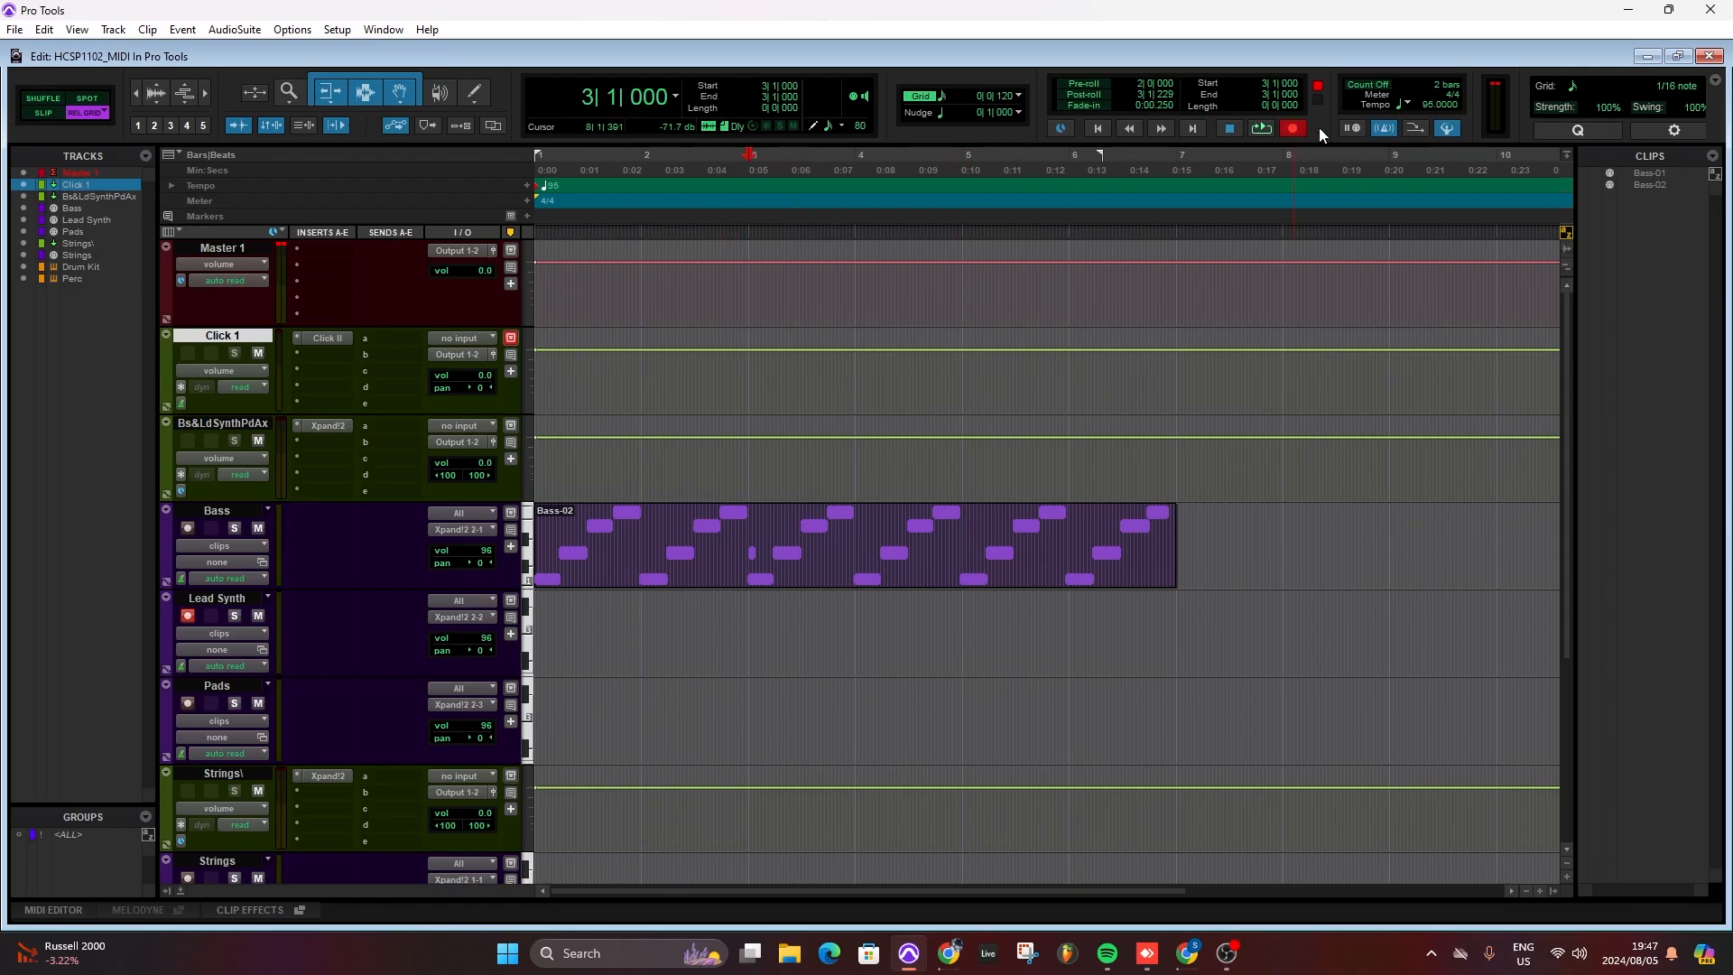
left_click(1372, 84)
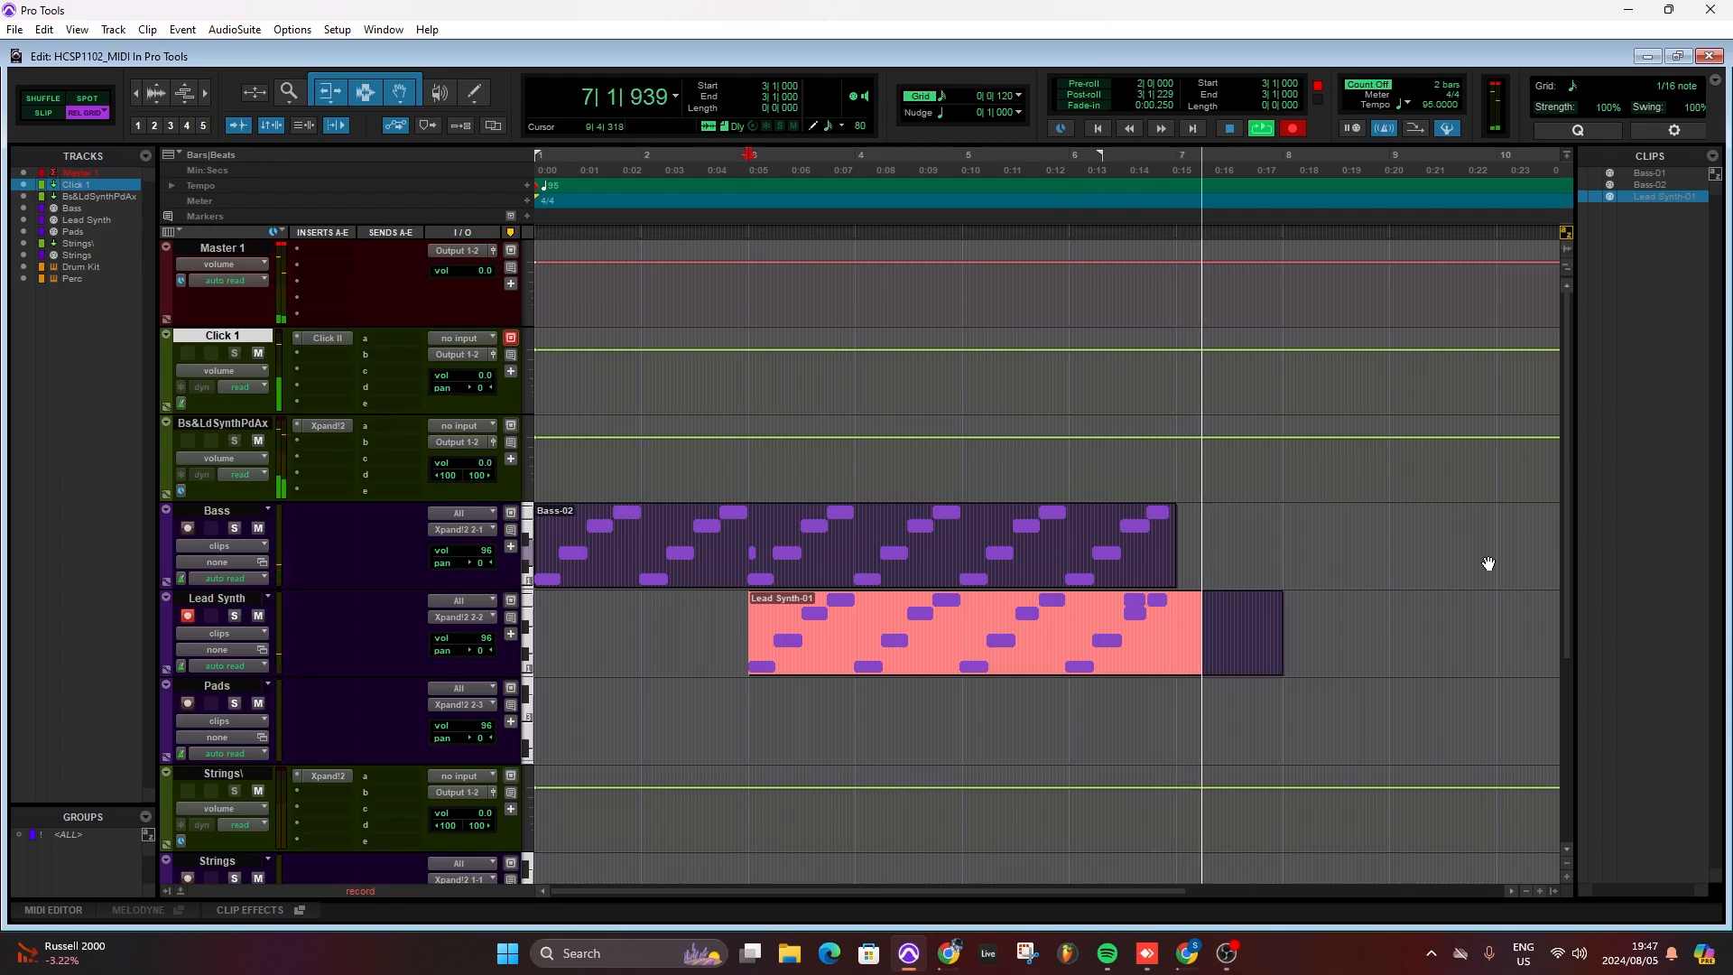
key("space")
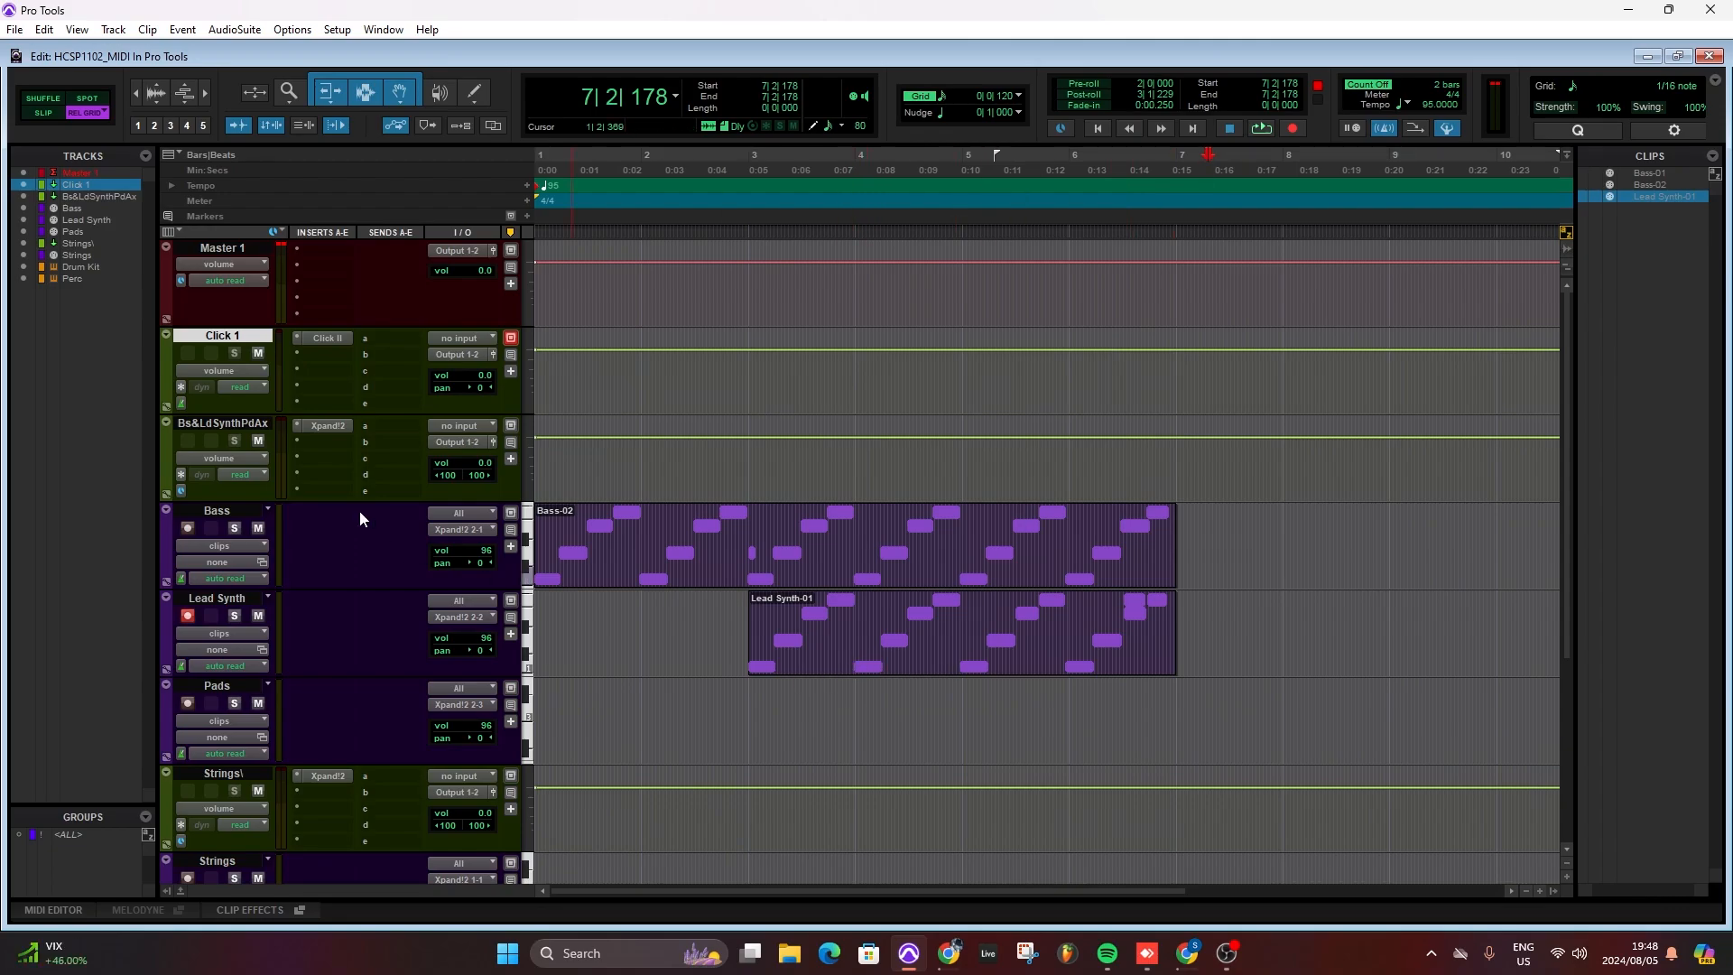
- View the Bass track's notes in the MIDI Editor, and close the editor
left_click(394, 35)
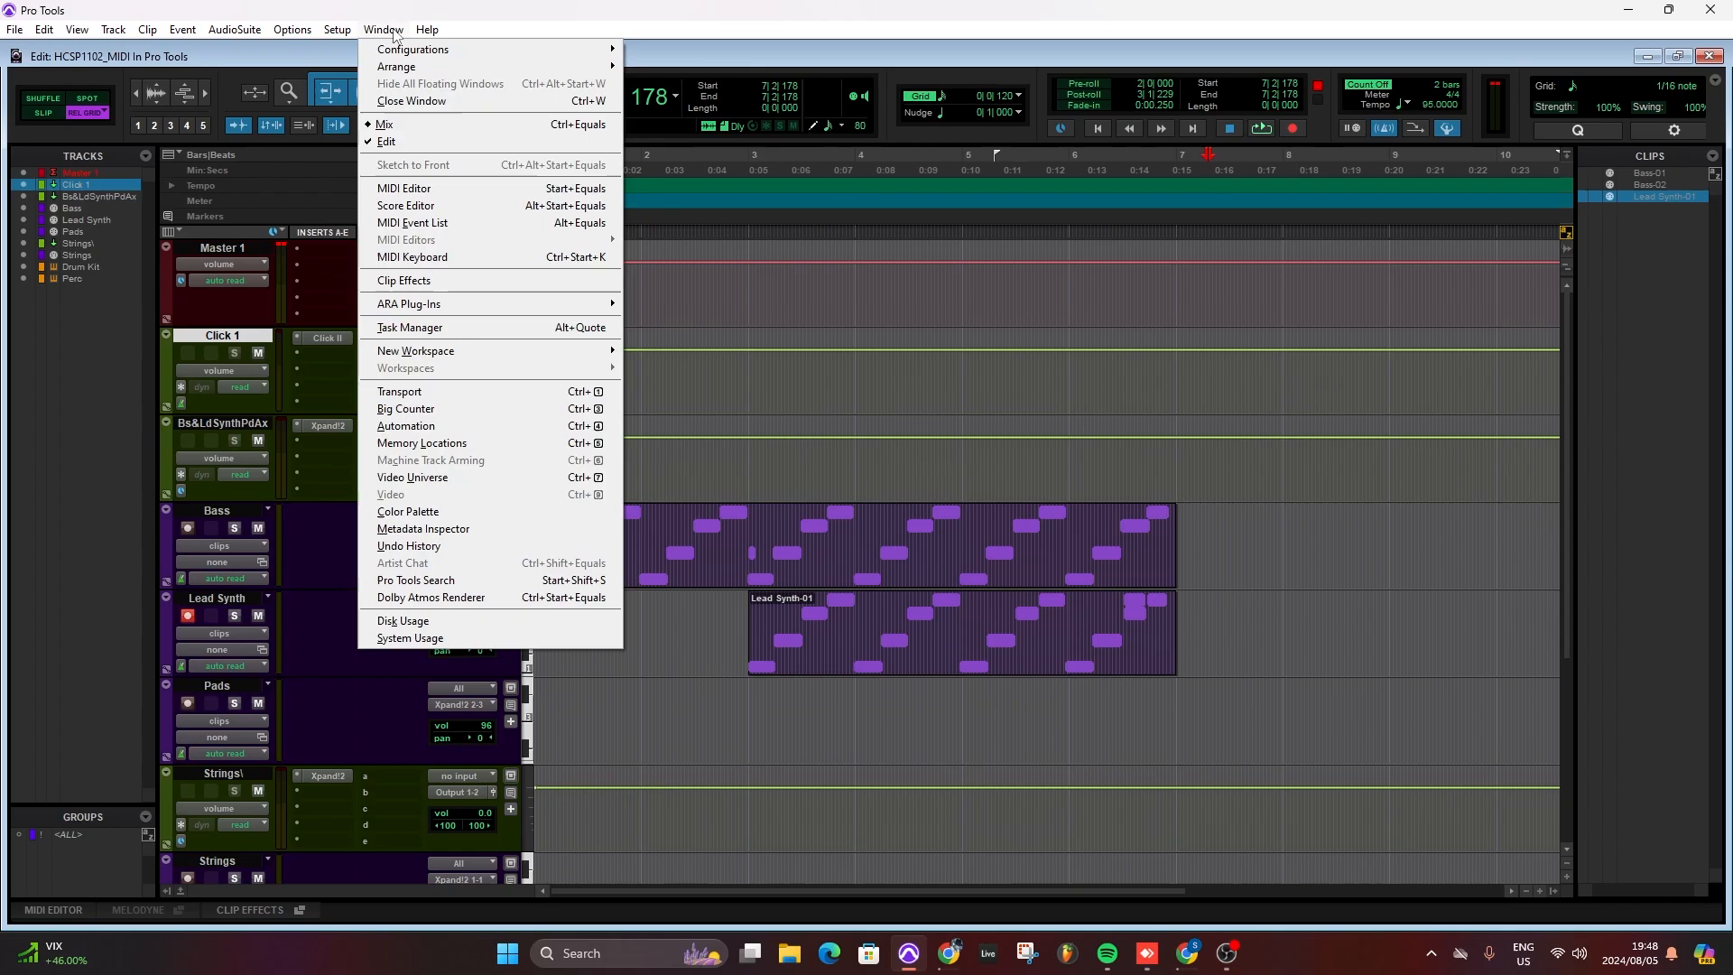
left_click(395, 191)
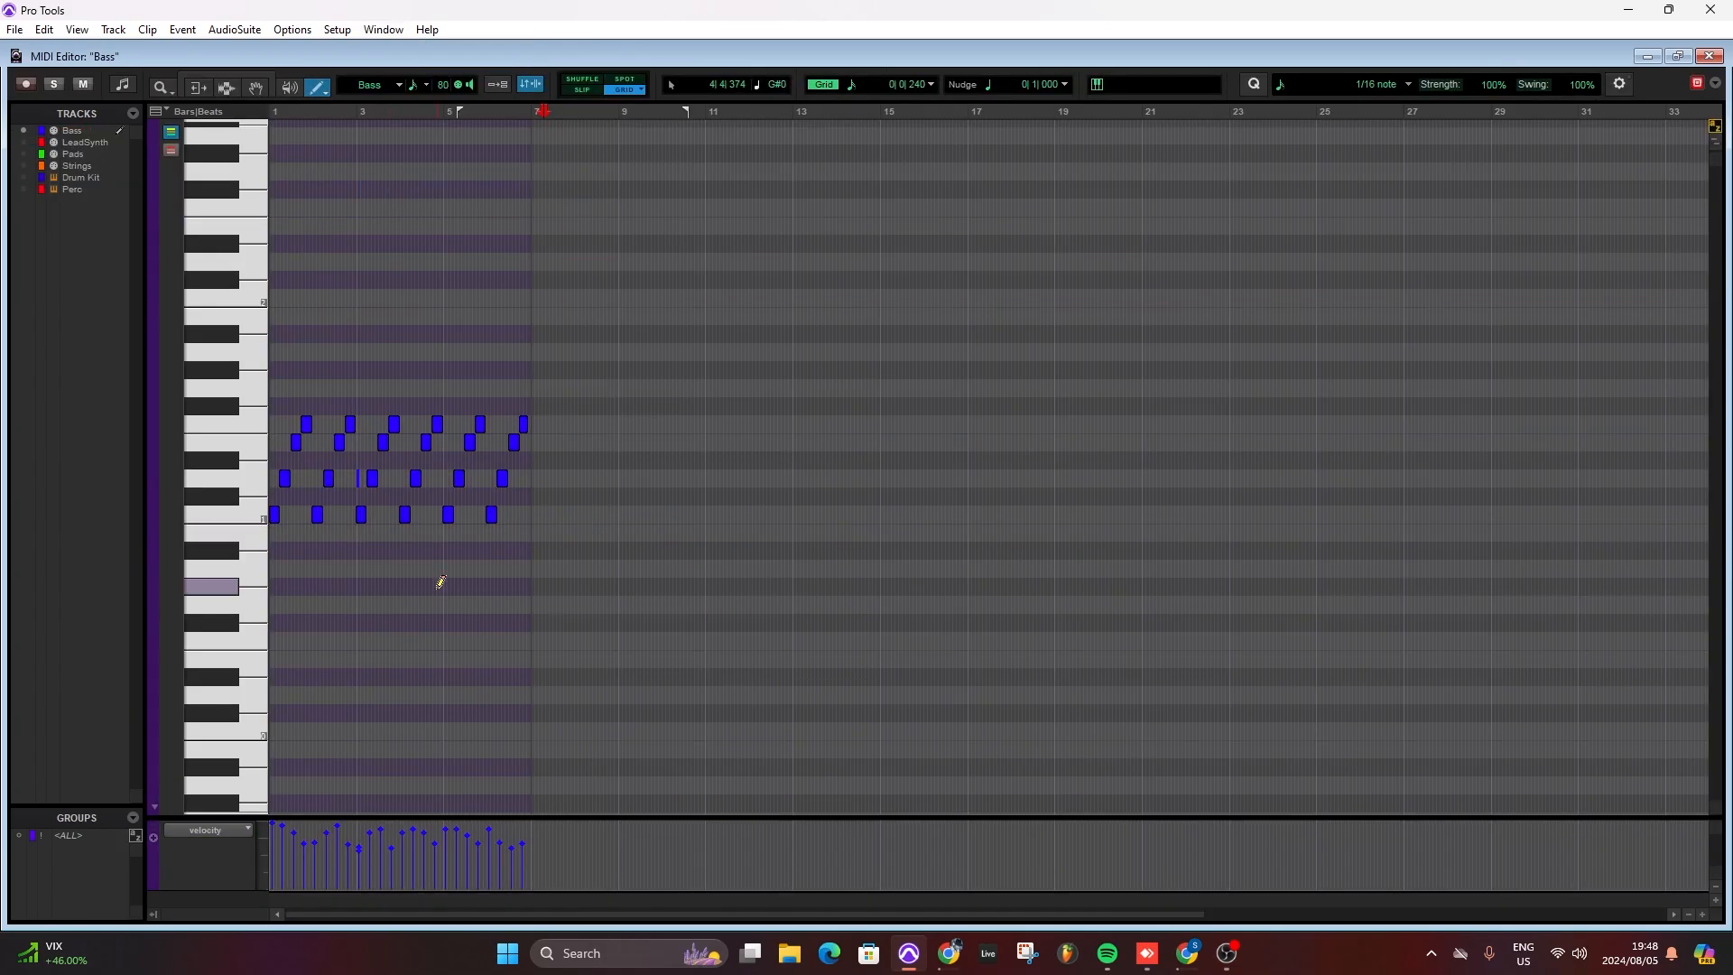
left_click(1708, 56)
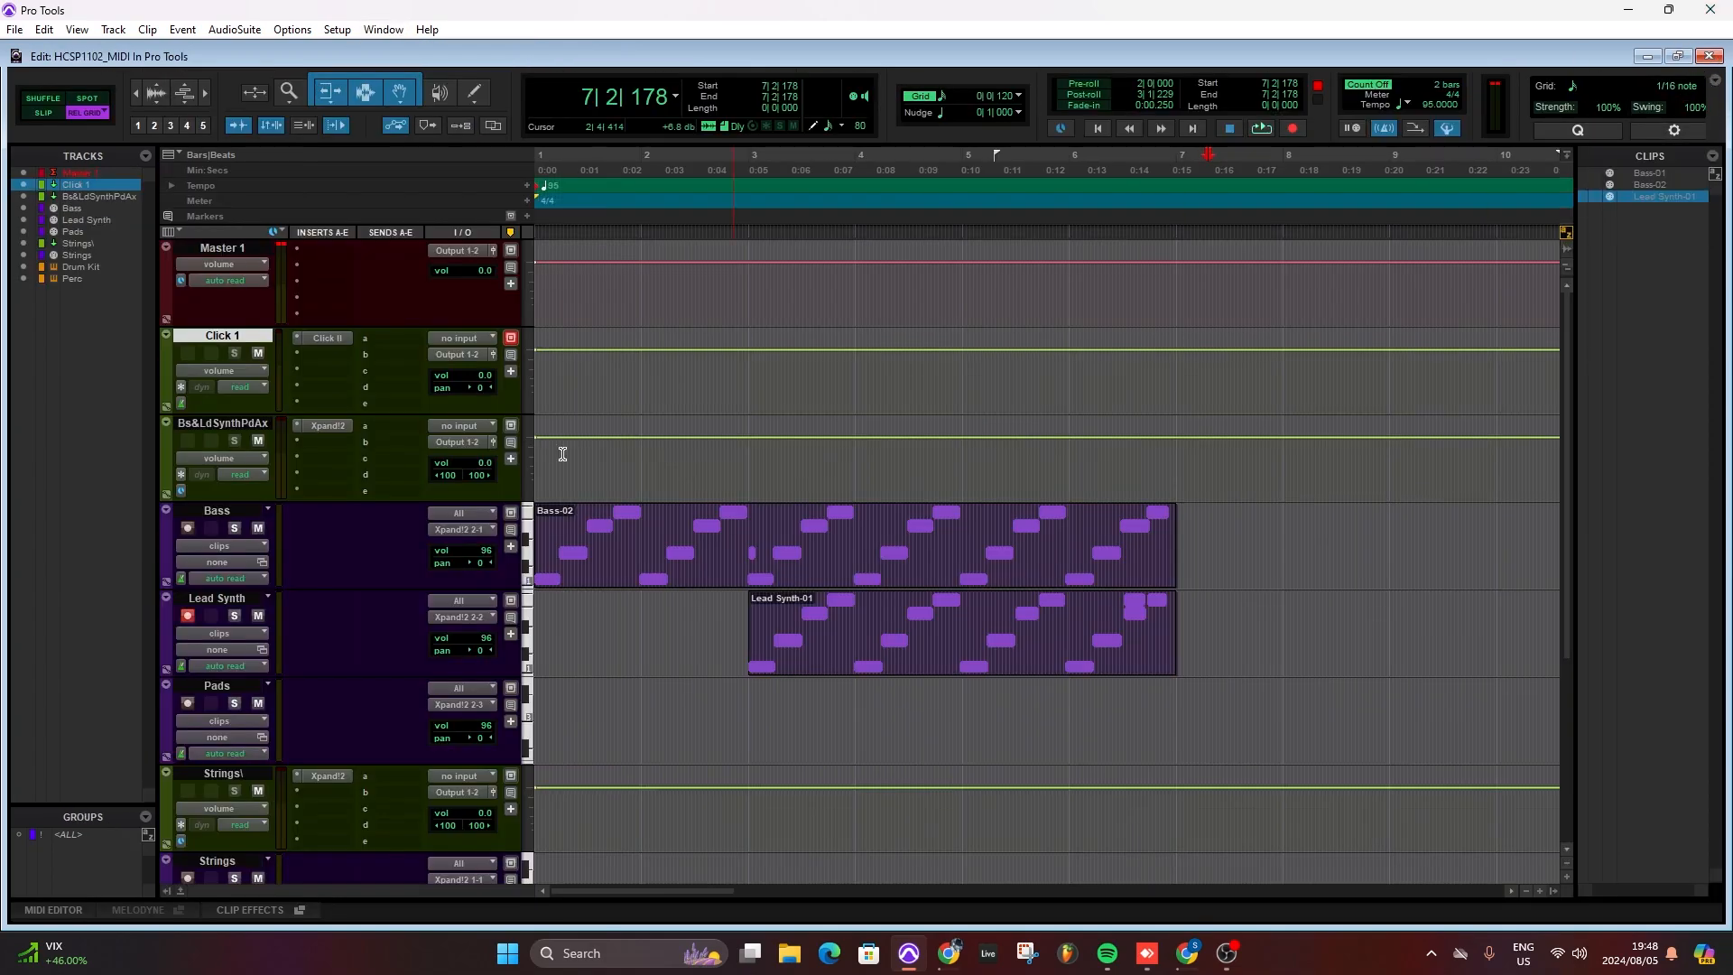
- Open the Bass clip in the MIDI Editor with its notes enlarged
double_click(668, 503)
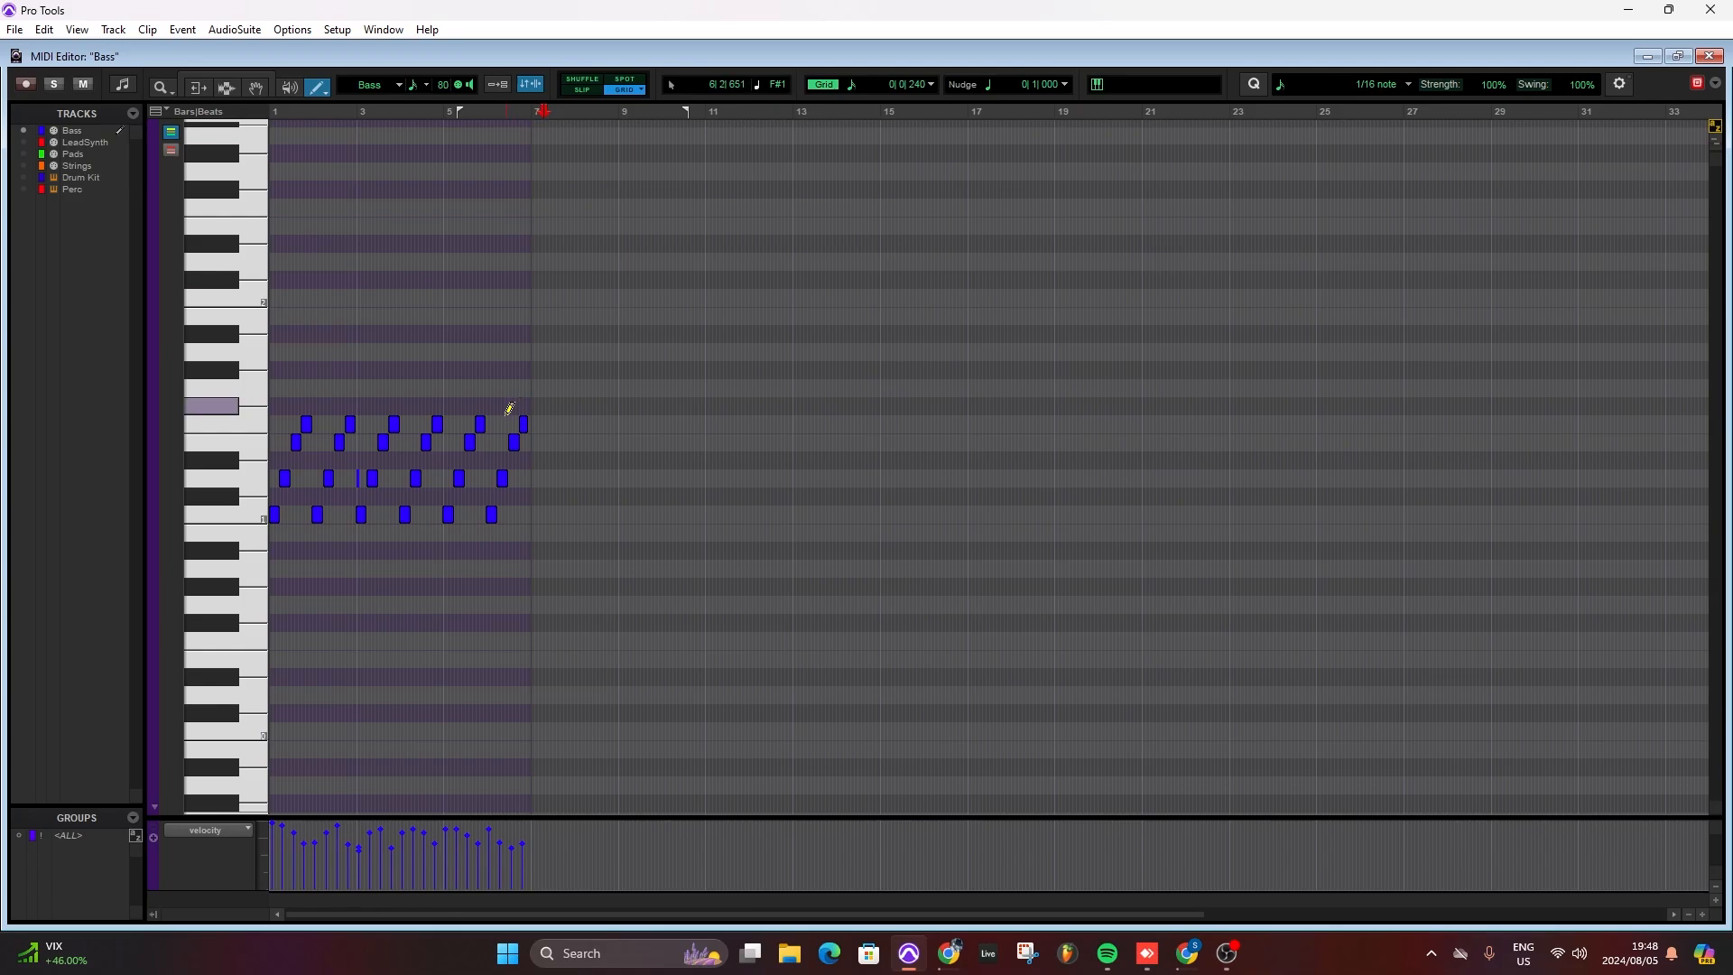
key("ctrl+bracketright")
key("ctrl+bracketright")
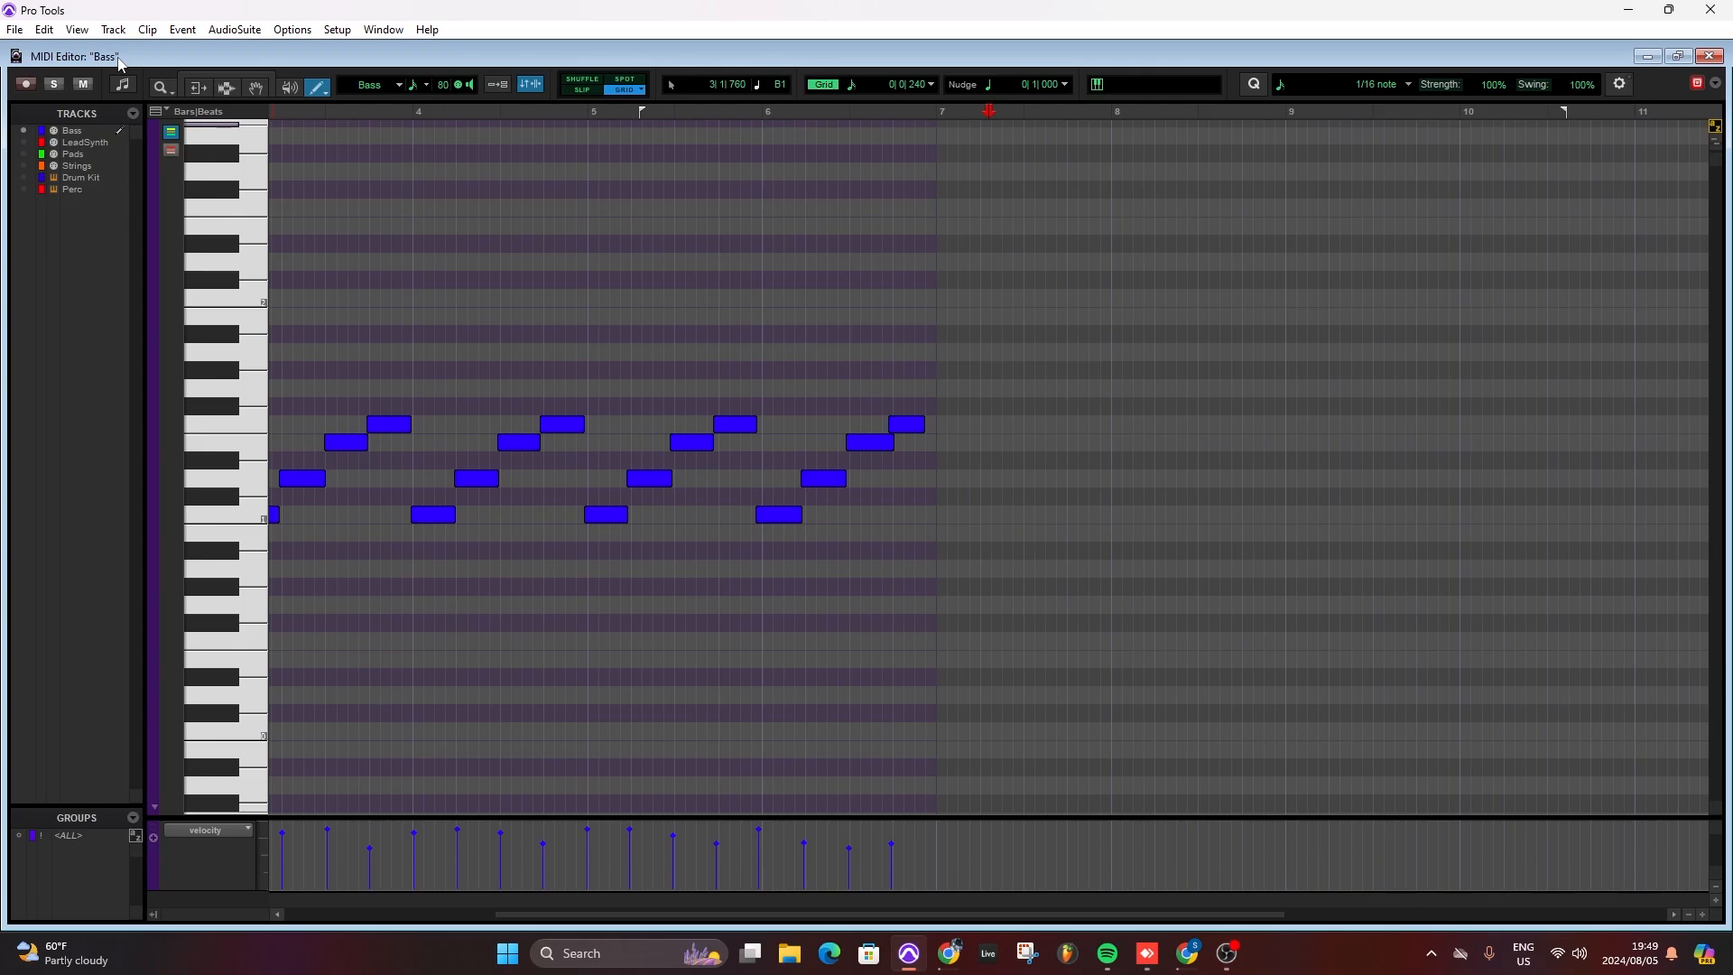
- Show the Lead Synth, Pads and Strings tracks alongside Bass in the MIDI Editor, enabling each for pencil editing
left_click(116, 144)
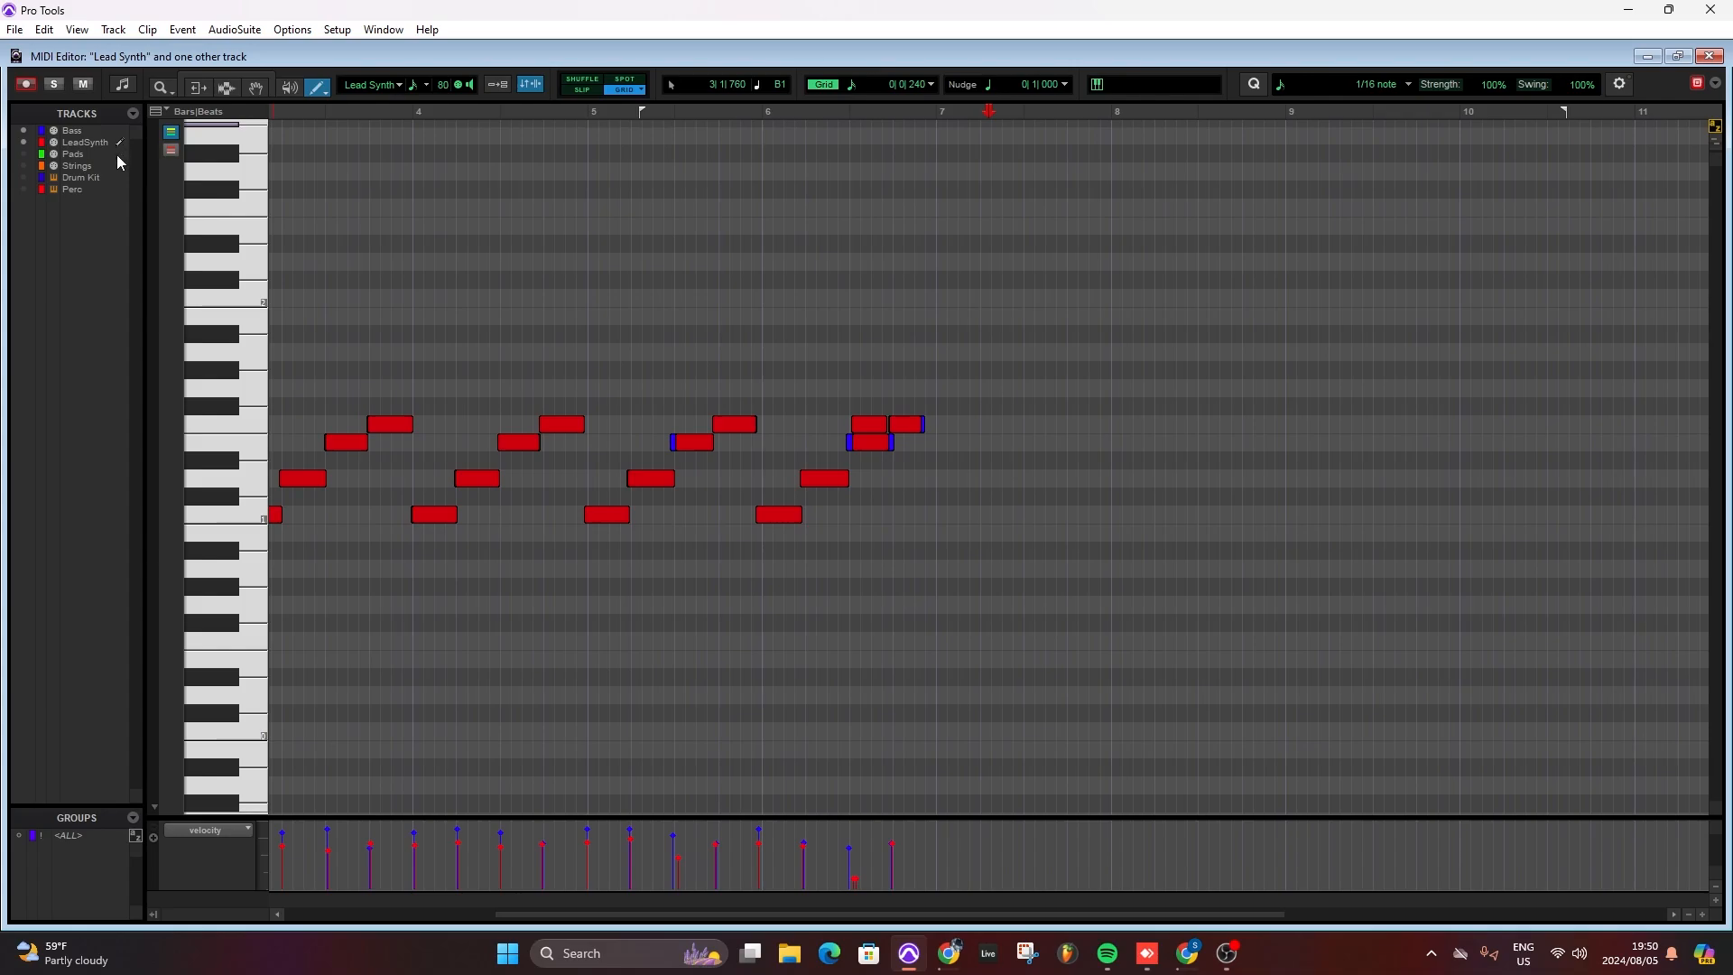
left_click(118, 155)
left_click(119, 166)
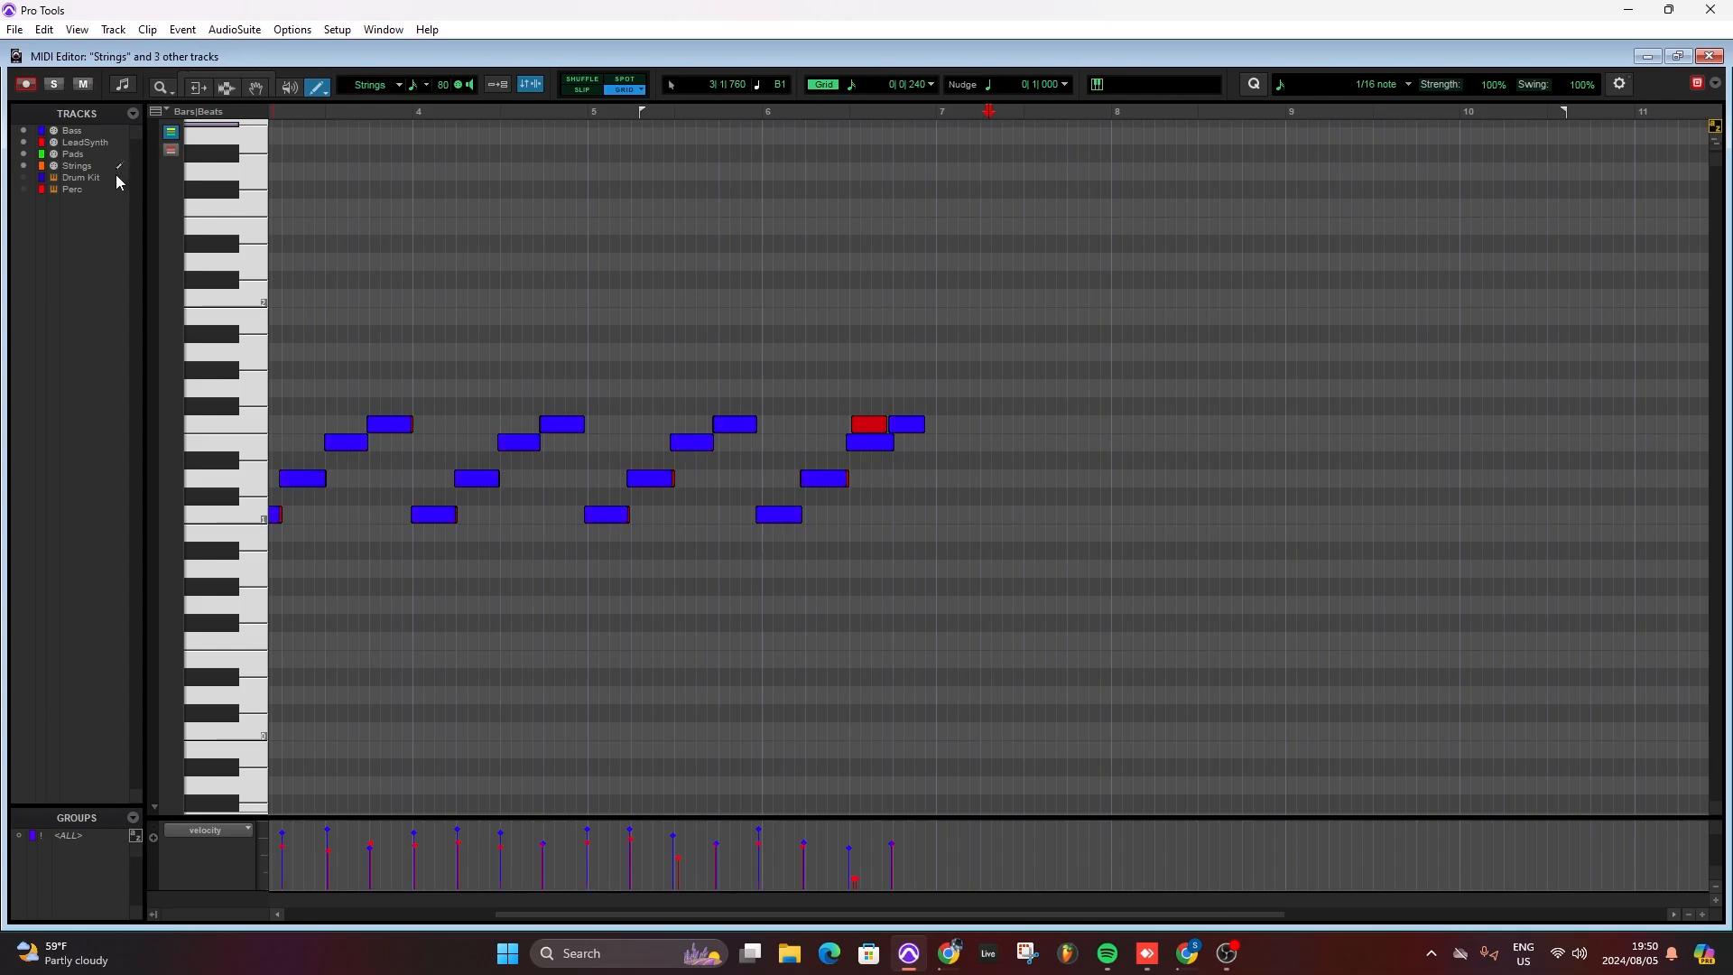
- Add the Drum Kit and Perc tracks to the MIDI Editor display, and make Lead Synth the pencil-enabled track
left_click(116, 178)
left_click(116, 190)
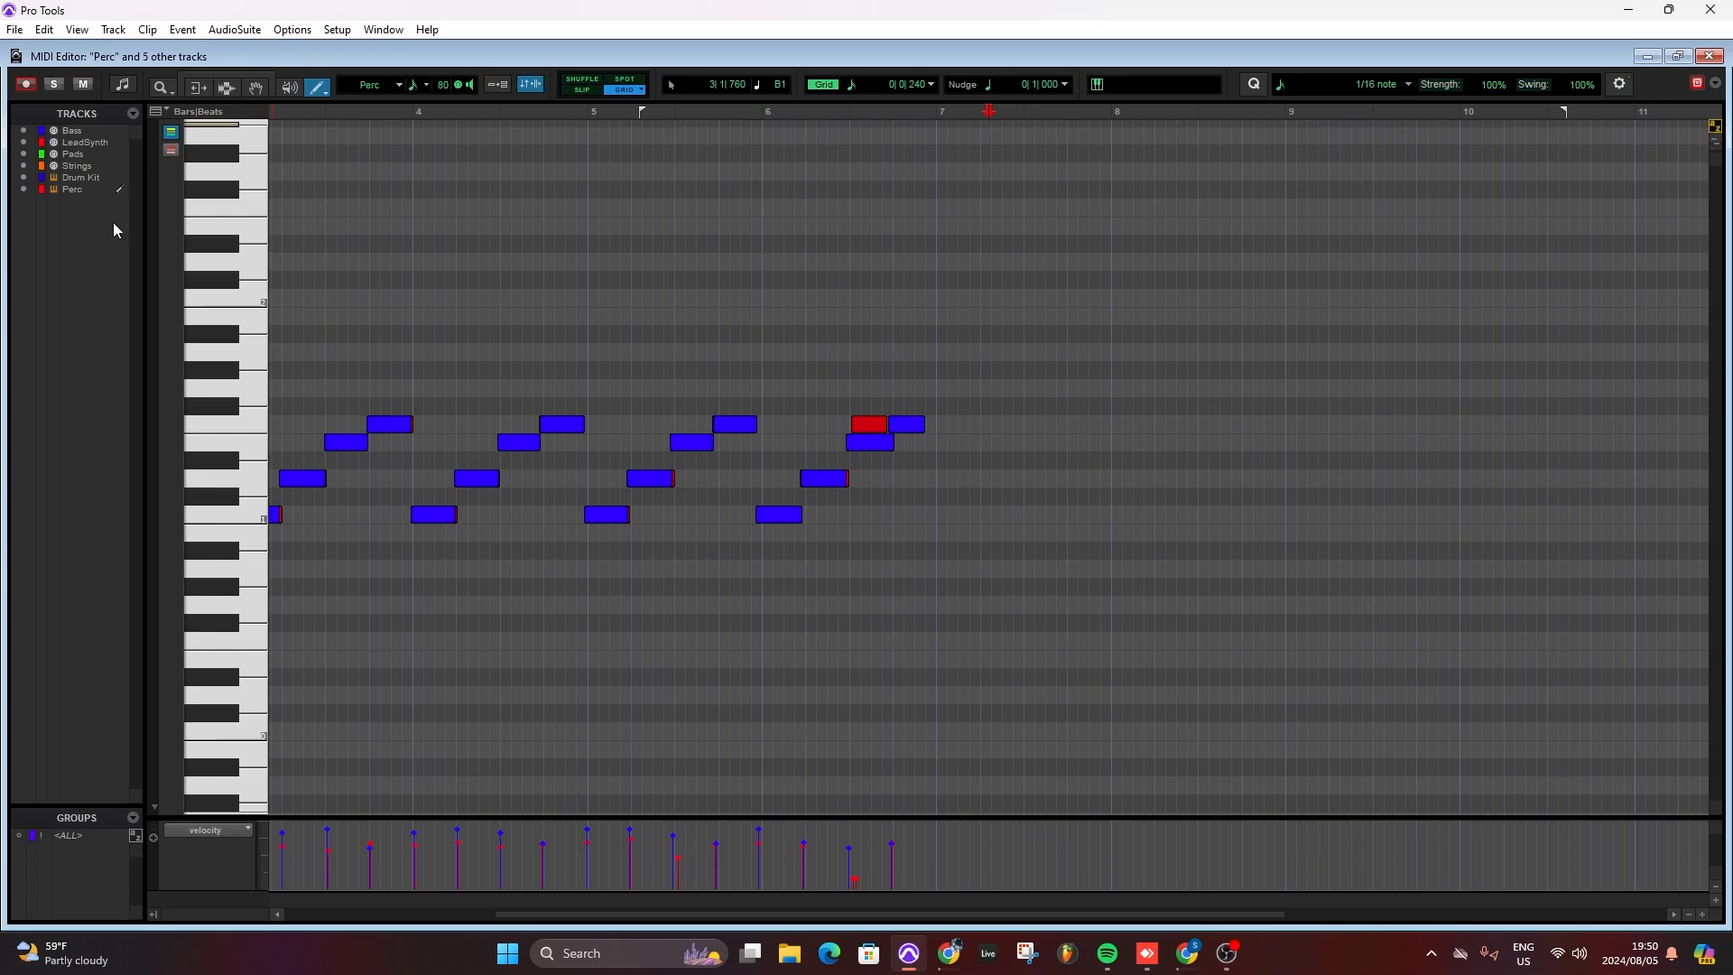
left_click(118, 142)
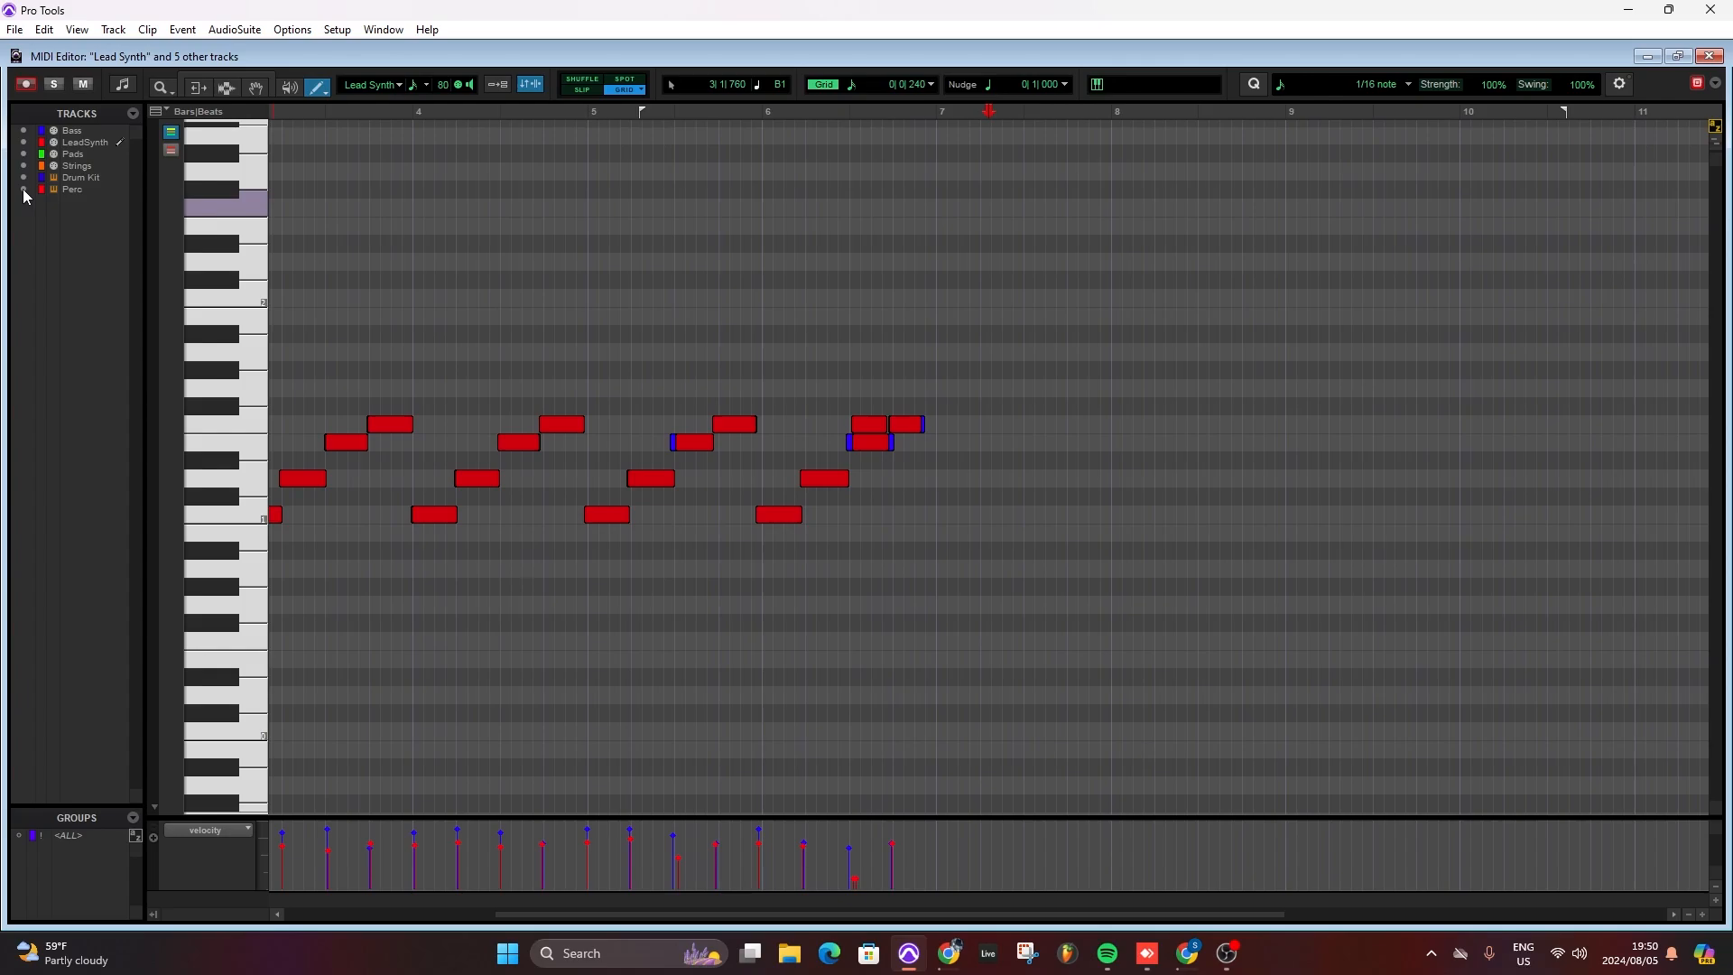
- Hide every track in the MIDI Editor except Lead Synth
left_click_drag(24, 188, 23, 134)
left_click(23, 131)
left_click(23, 166)
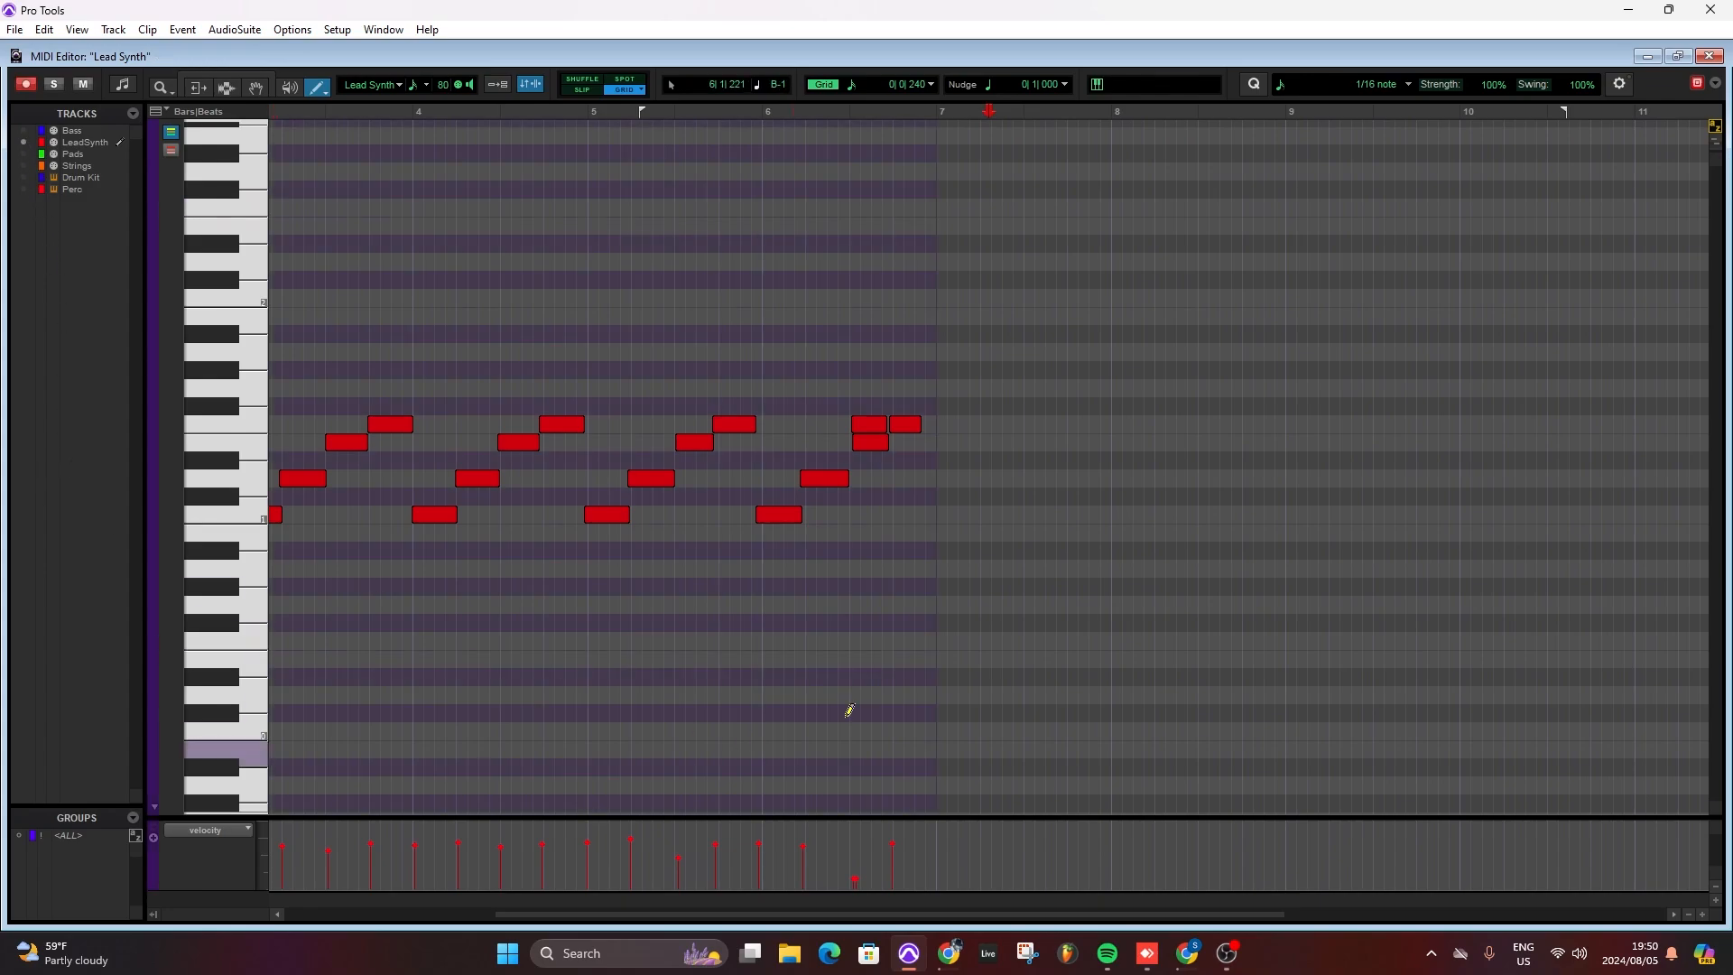
- Show Bass alongside Lead Synth, and switch pencil editing to Bass and back to Lead Synth
left_click(24, 131)
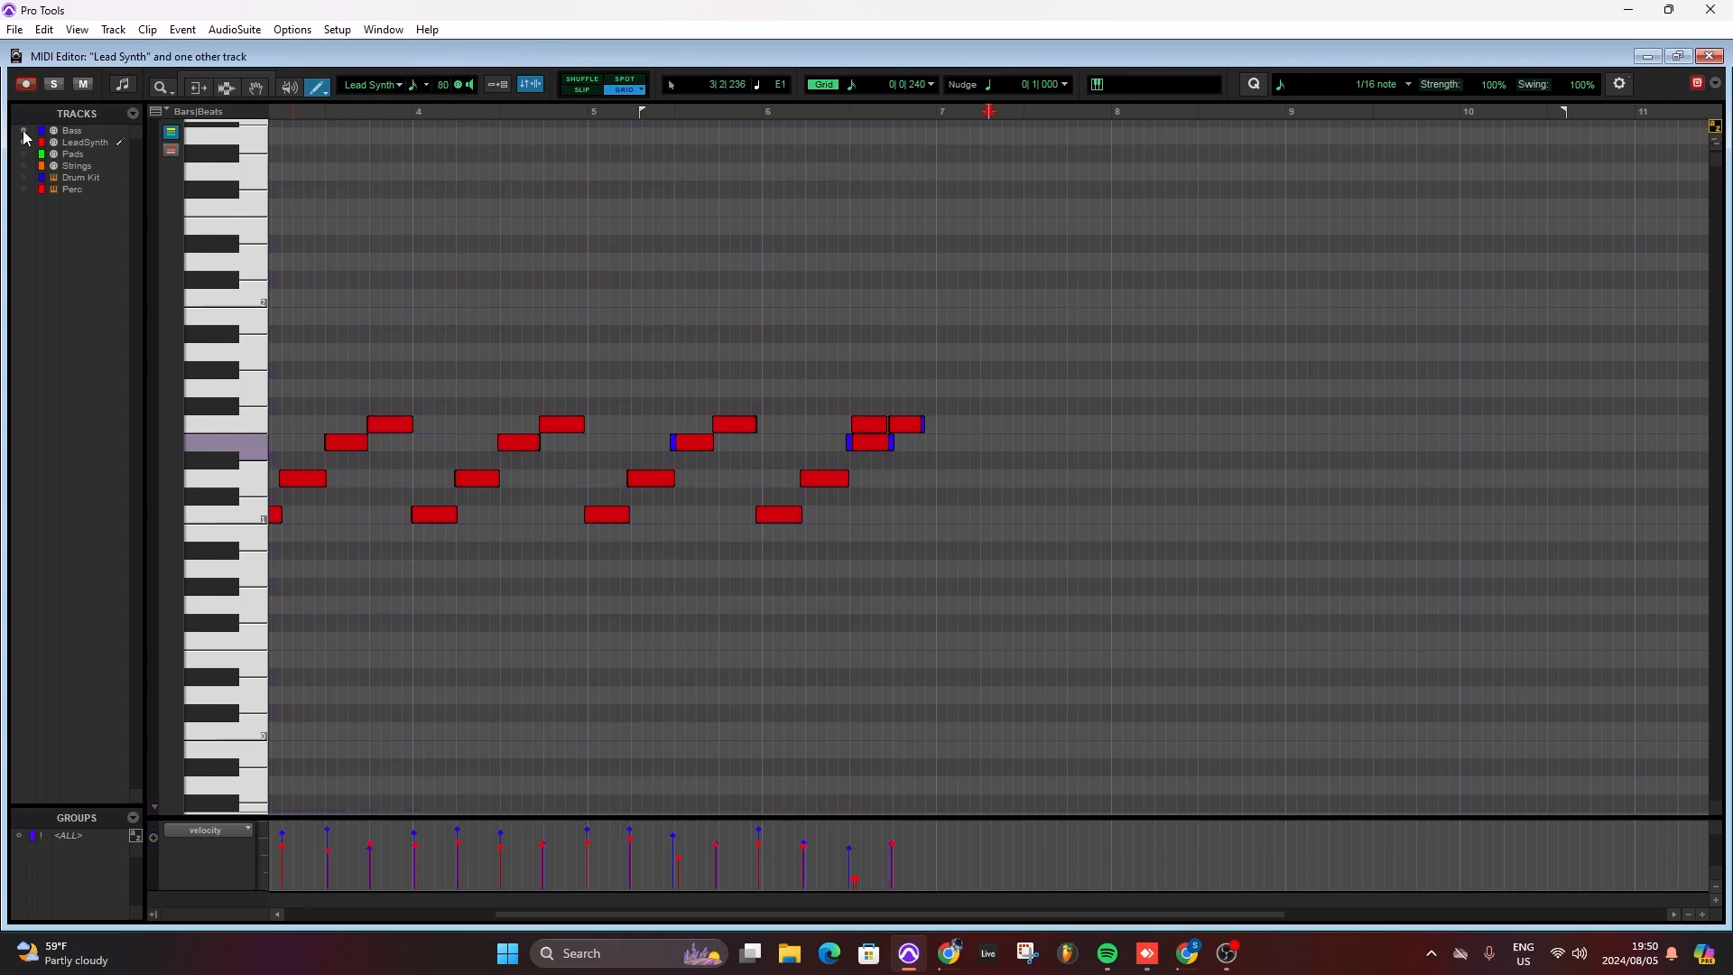
left_click(119, 132)
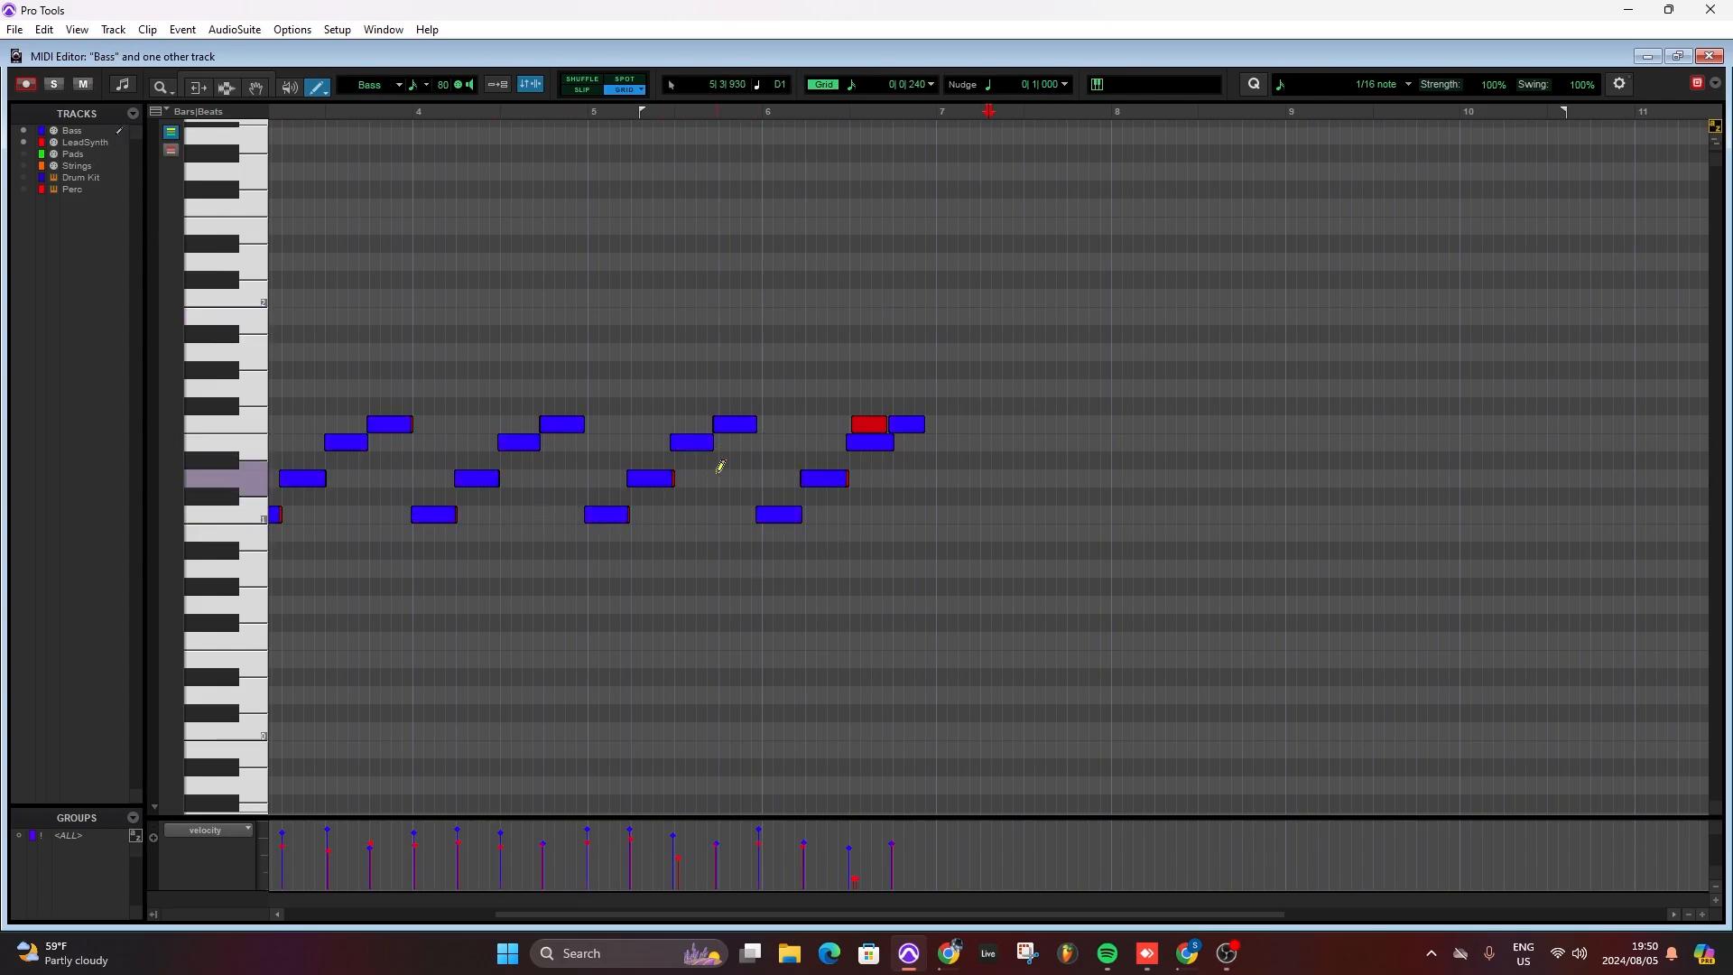
left_click(118, 142)
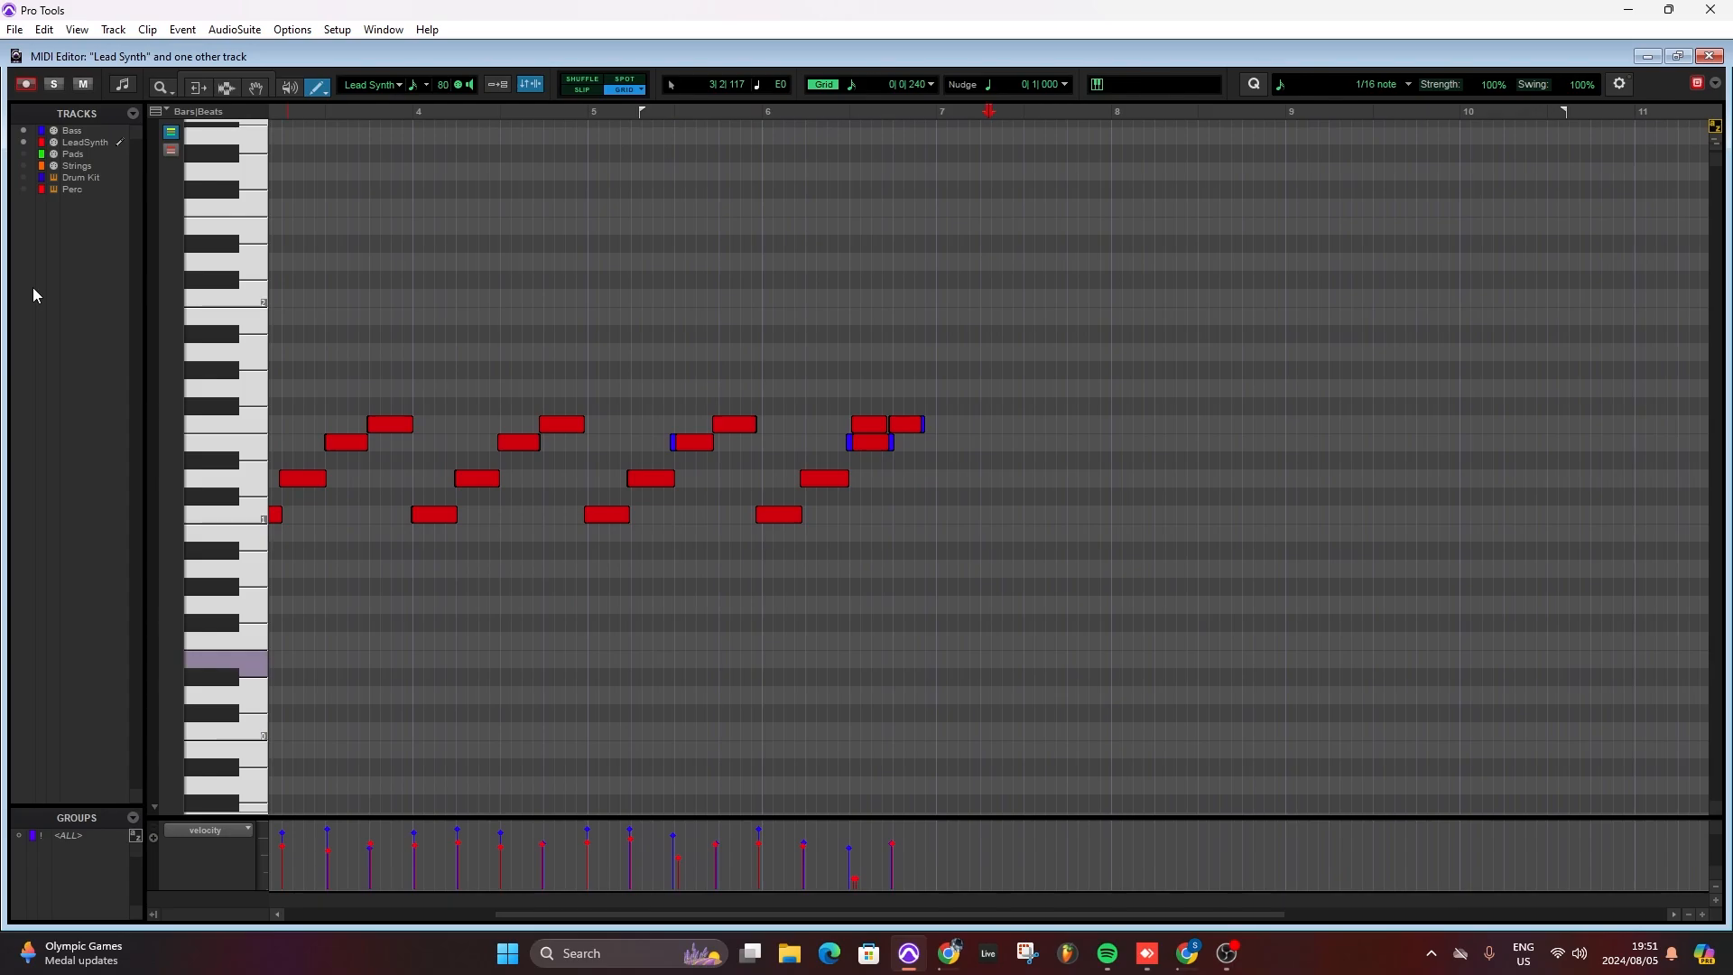
- Pencil a long G#1 note on Pads from 3|1|720 to about the start of bar 7, and return to the Edit window
left_click(118, 155)
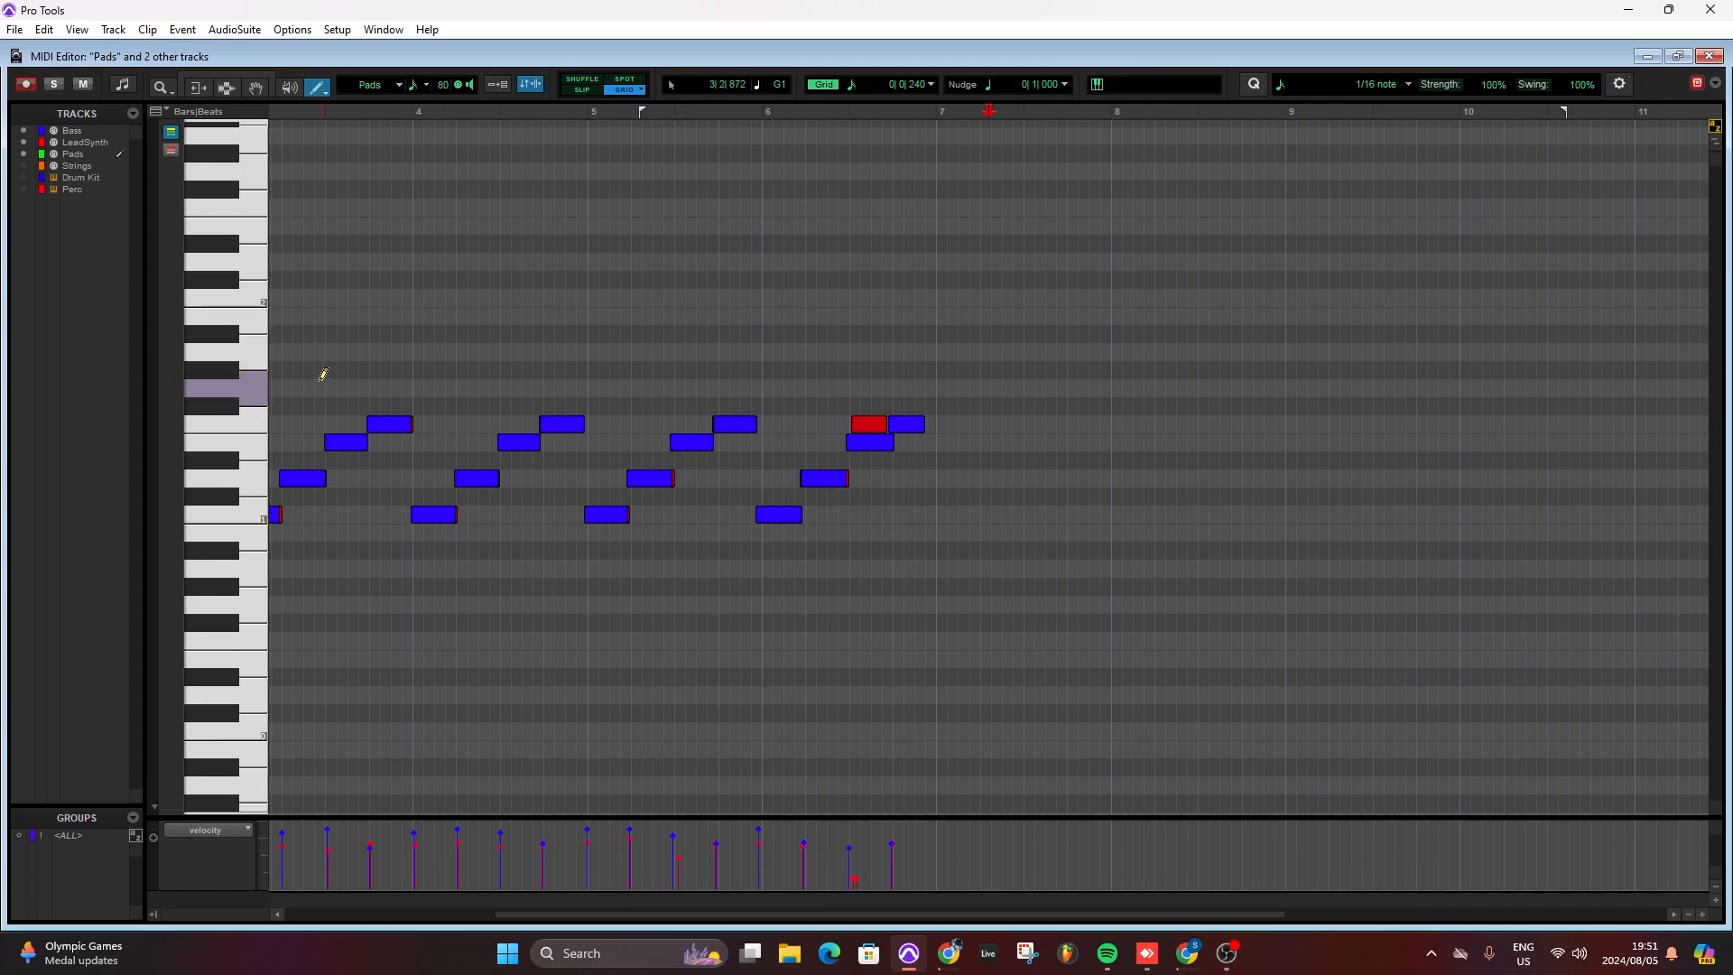
left_click_drag(274, 352, 933, 370)
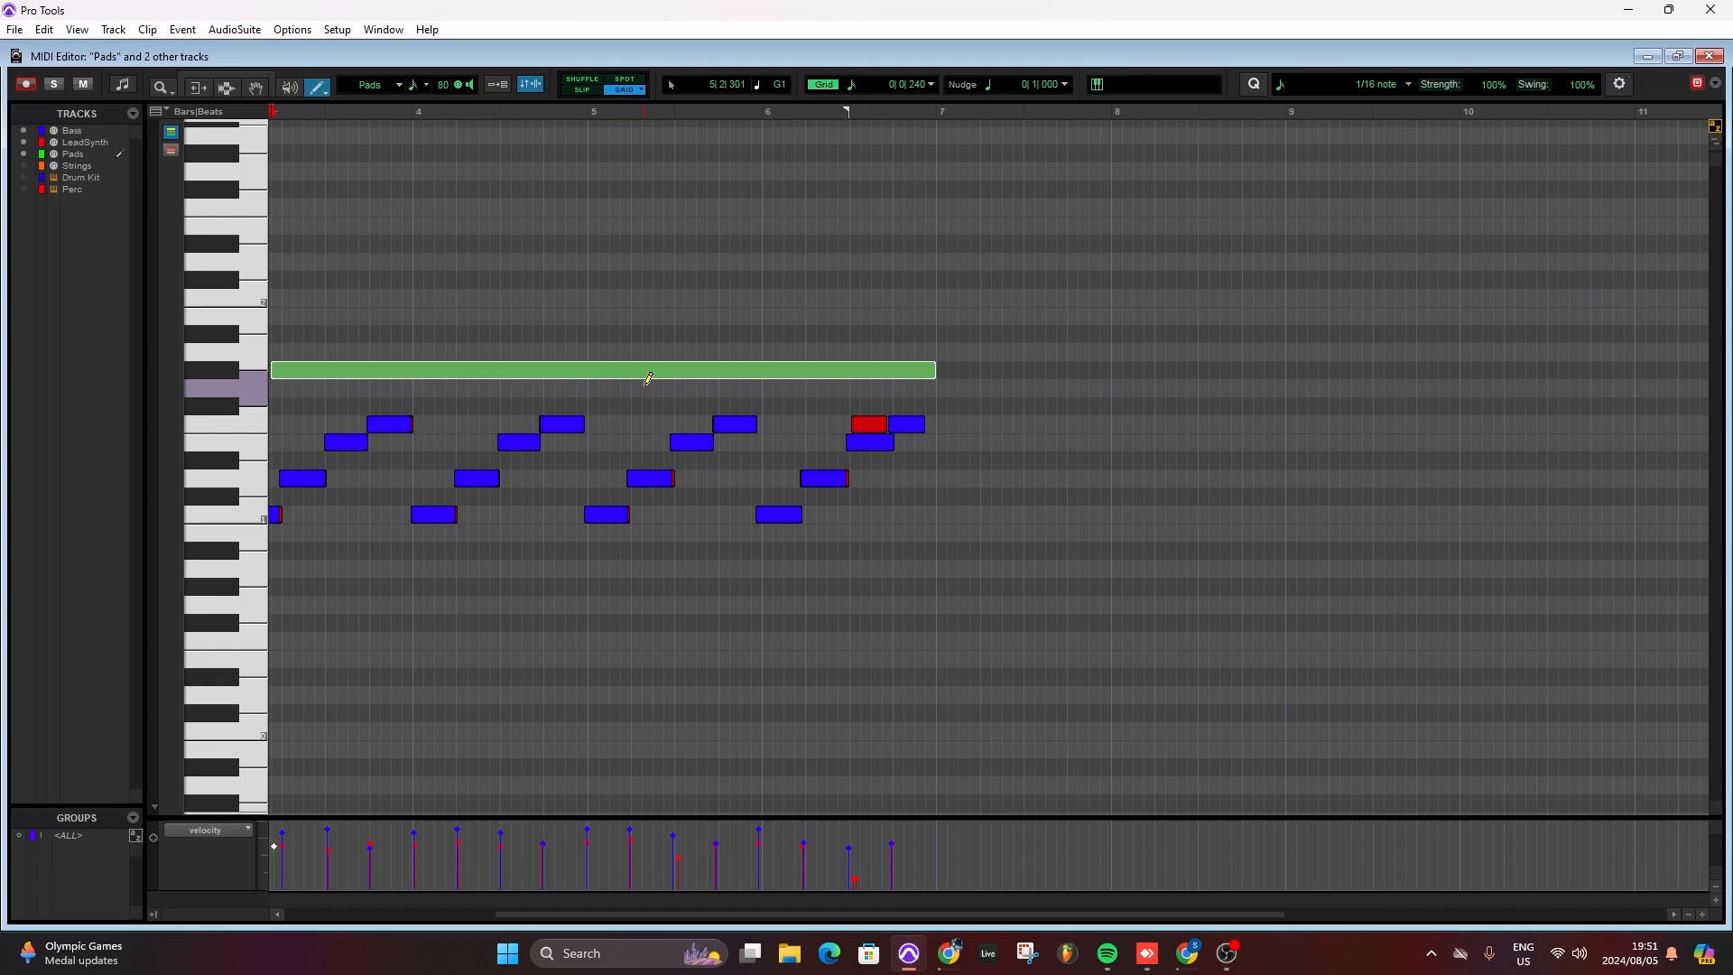
key("ctrl+equal")
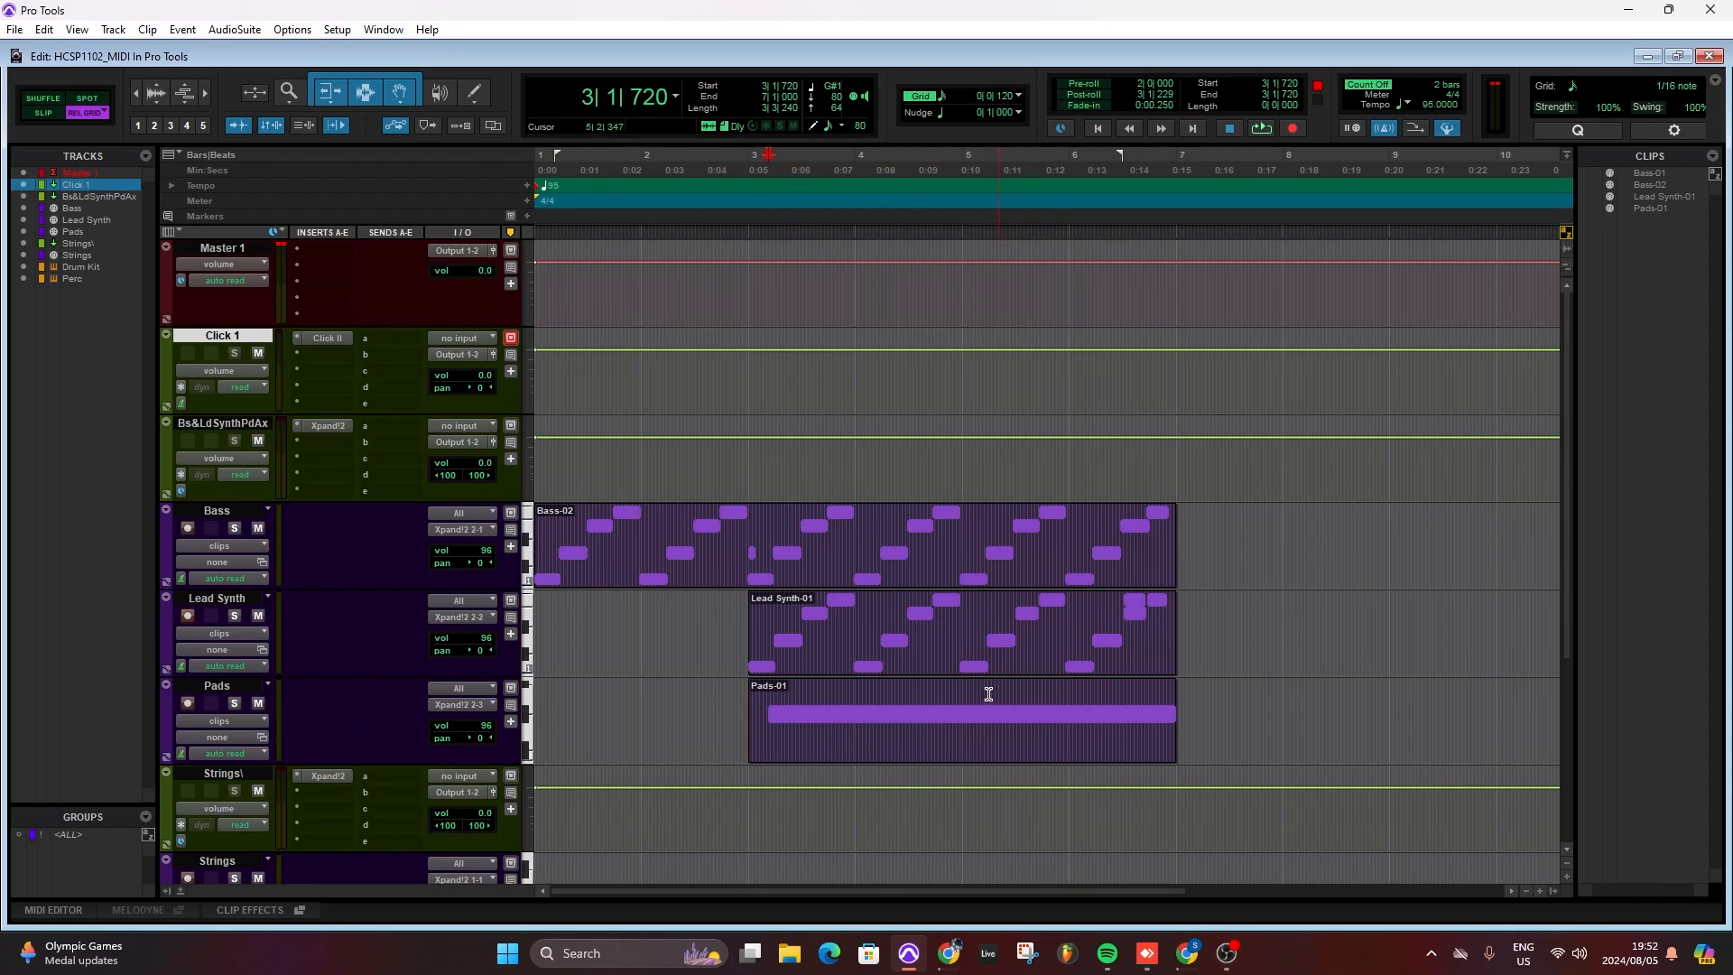
- Reopen the Pads clip in the MIDI Editor, and toggle the Lead Synth and Pads notes off and back on with Bass pencil-enabled
double_click(1077, 746)
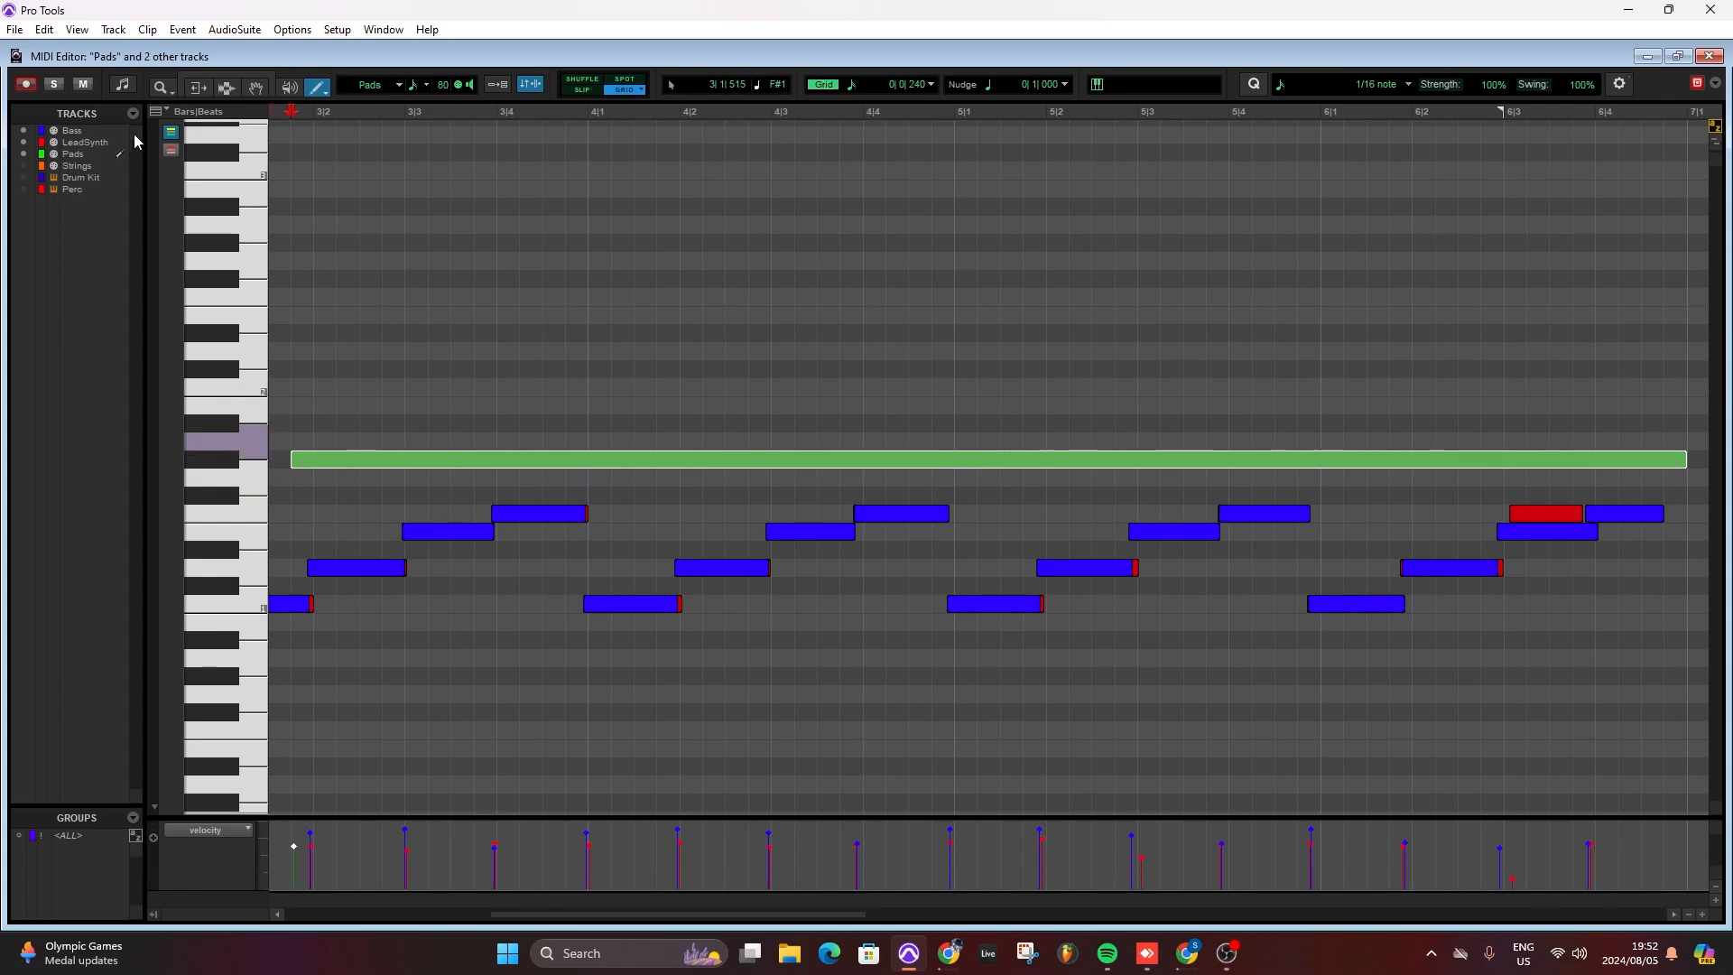
left_click(23, 158)
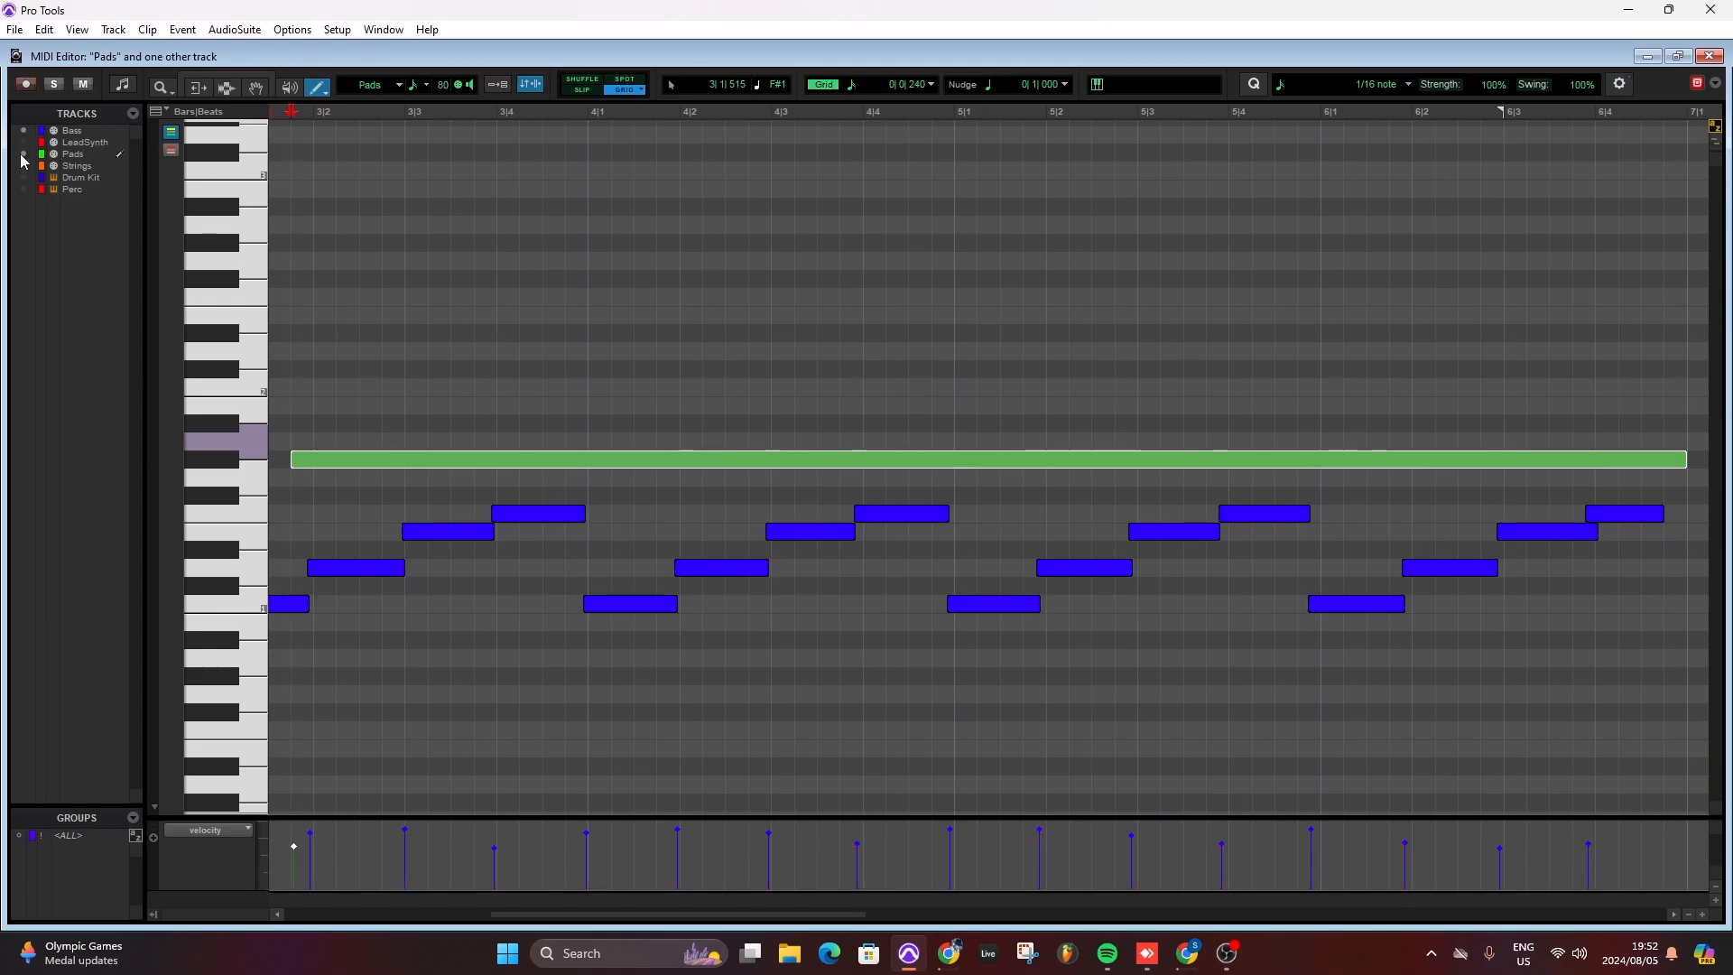
left_click(23, 155)
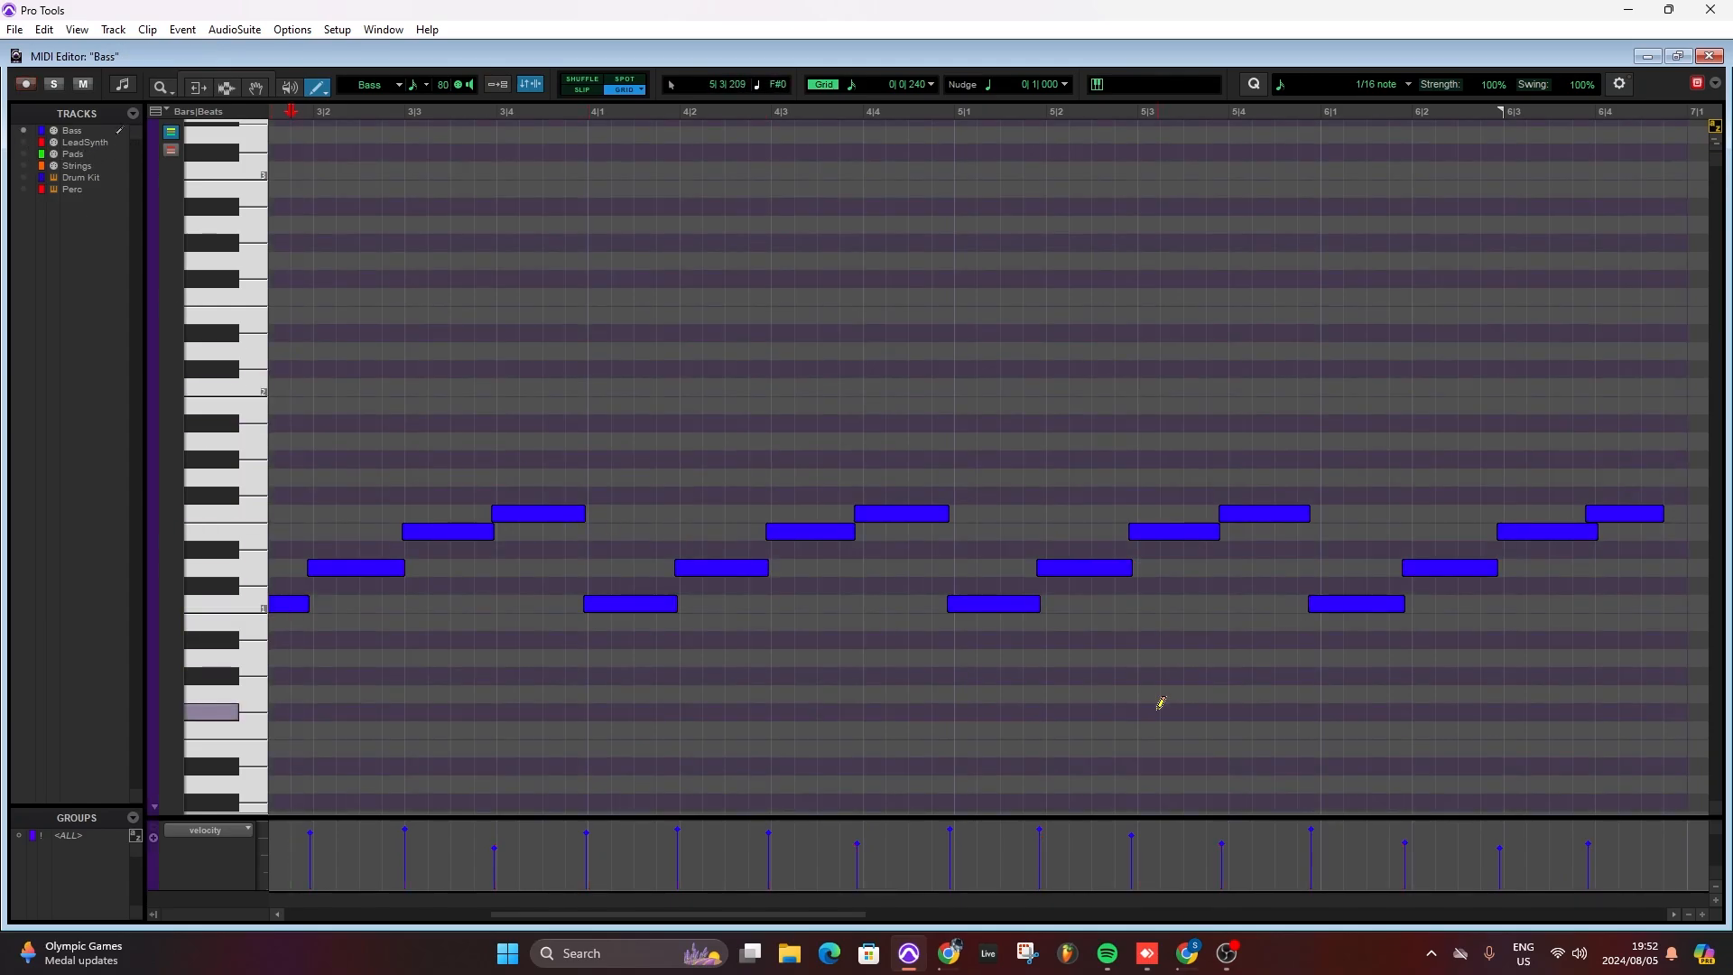
left_click(23, 155)
left_click(23, 166)
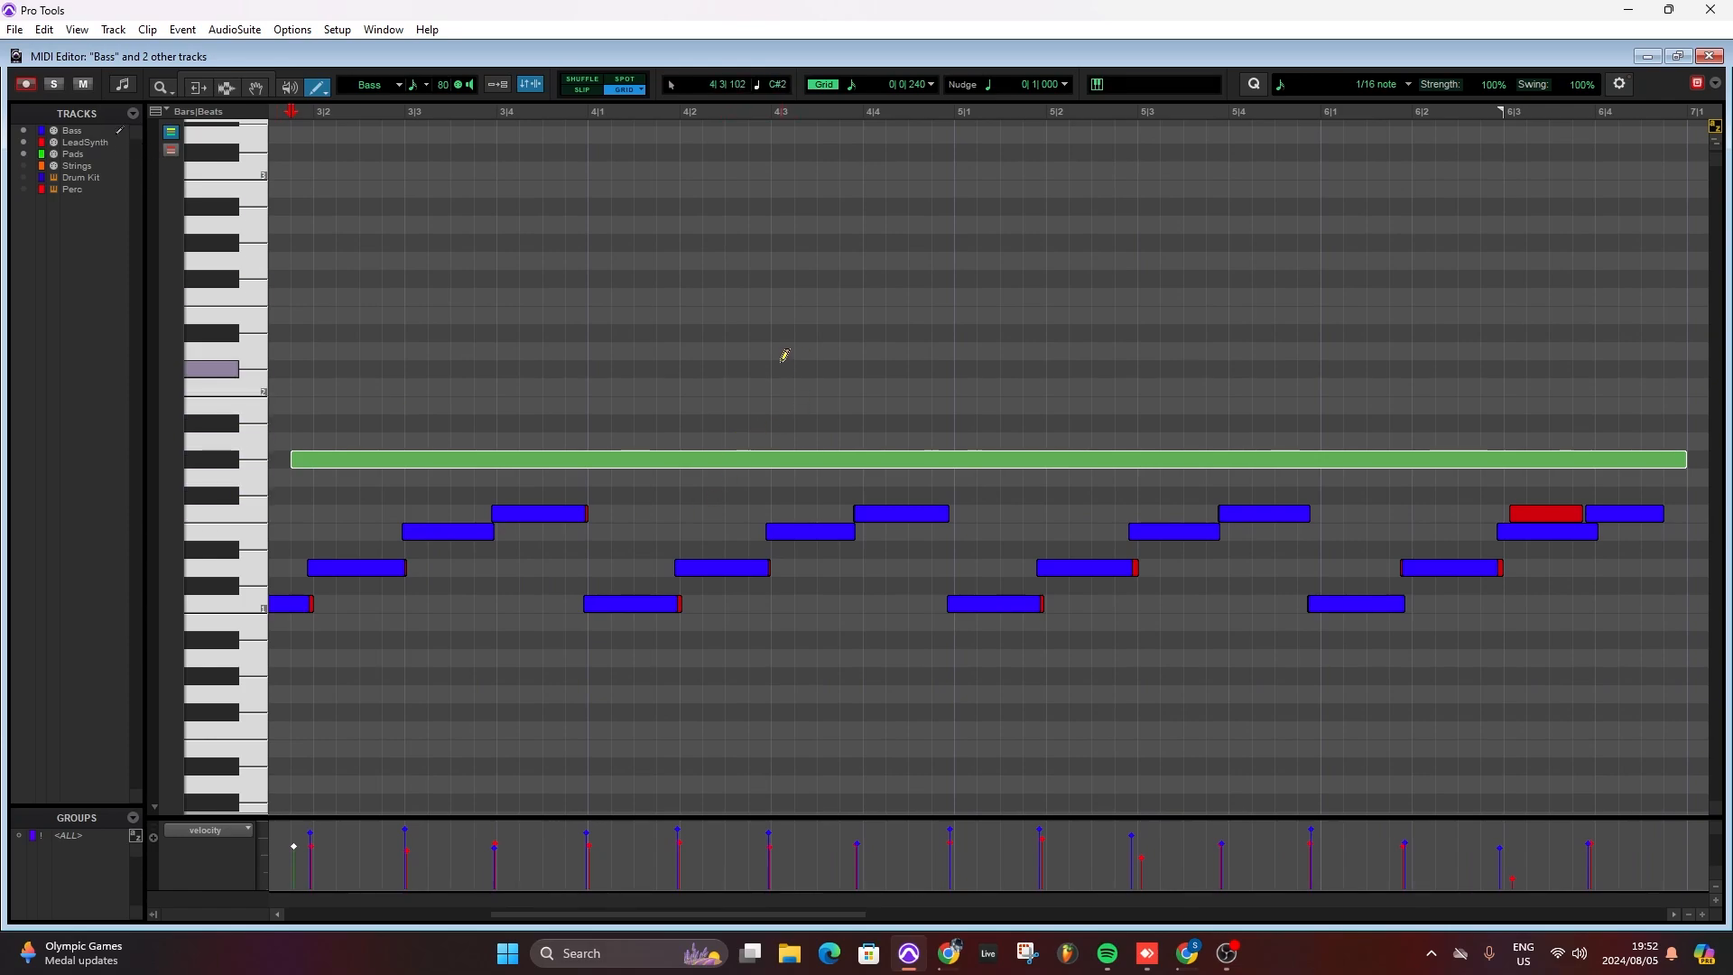
- Pencil four one-beat C#2 notes on Bass and four Bb1 notes on Pads, starting at about 4|3, 5|1, 5|3 and 6|1
left_click_drag(775, 365, 1415, 376)
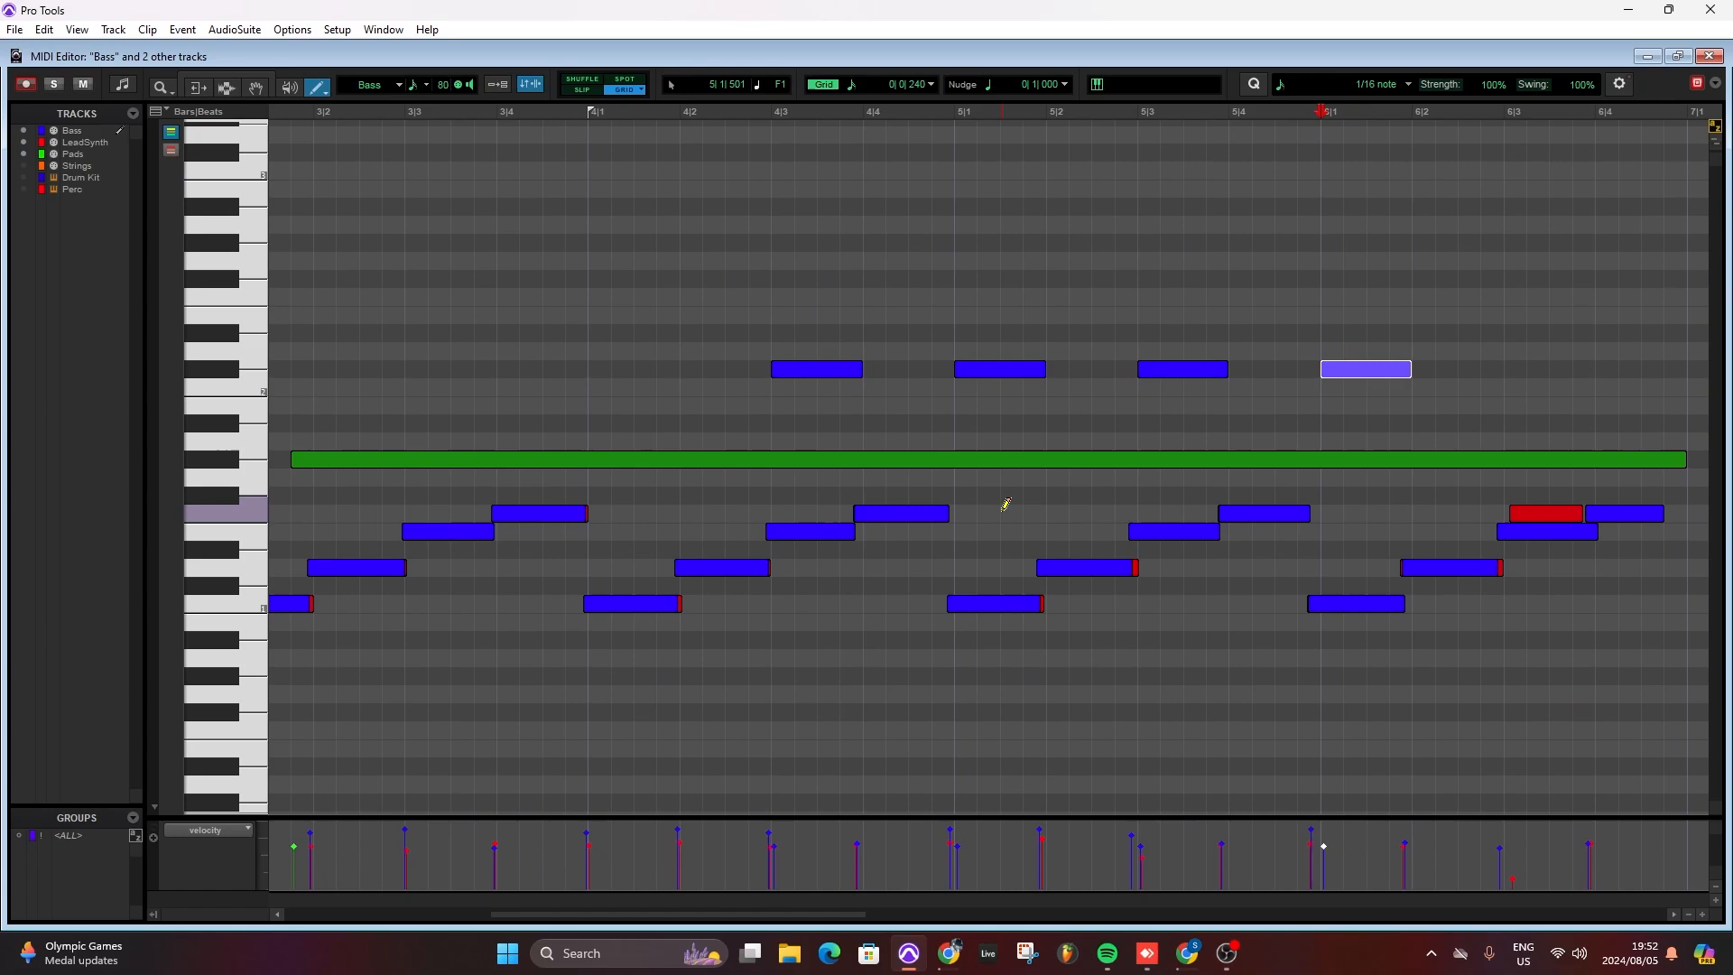
left_click(119, 154)
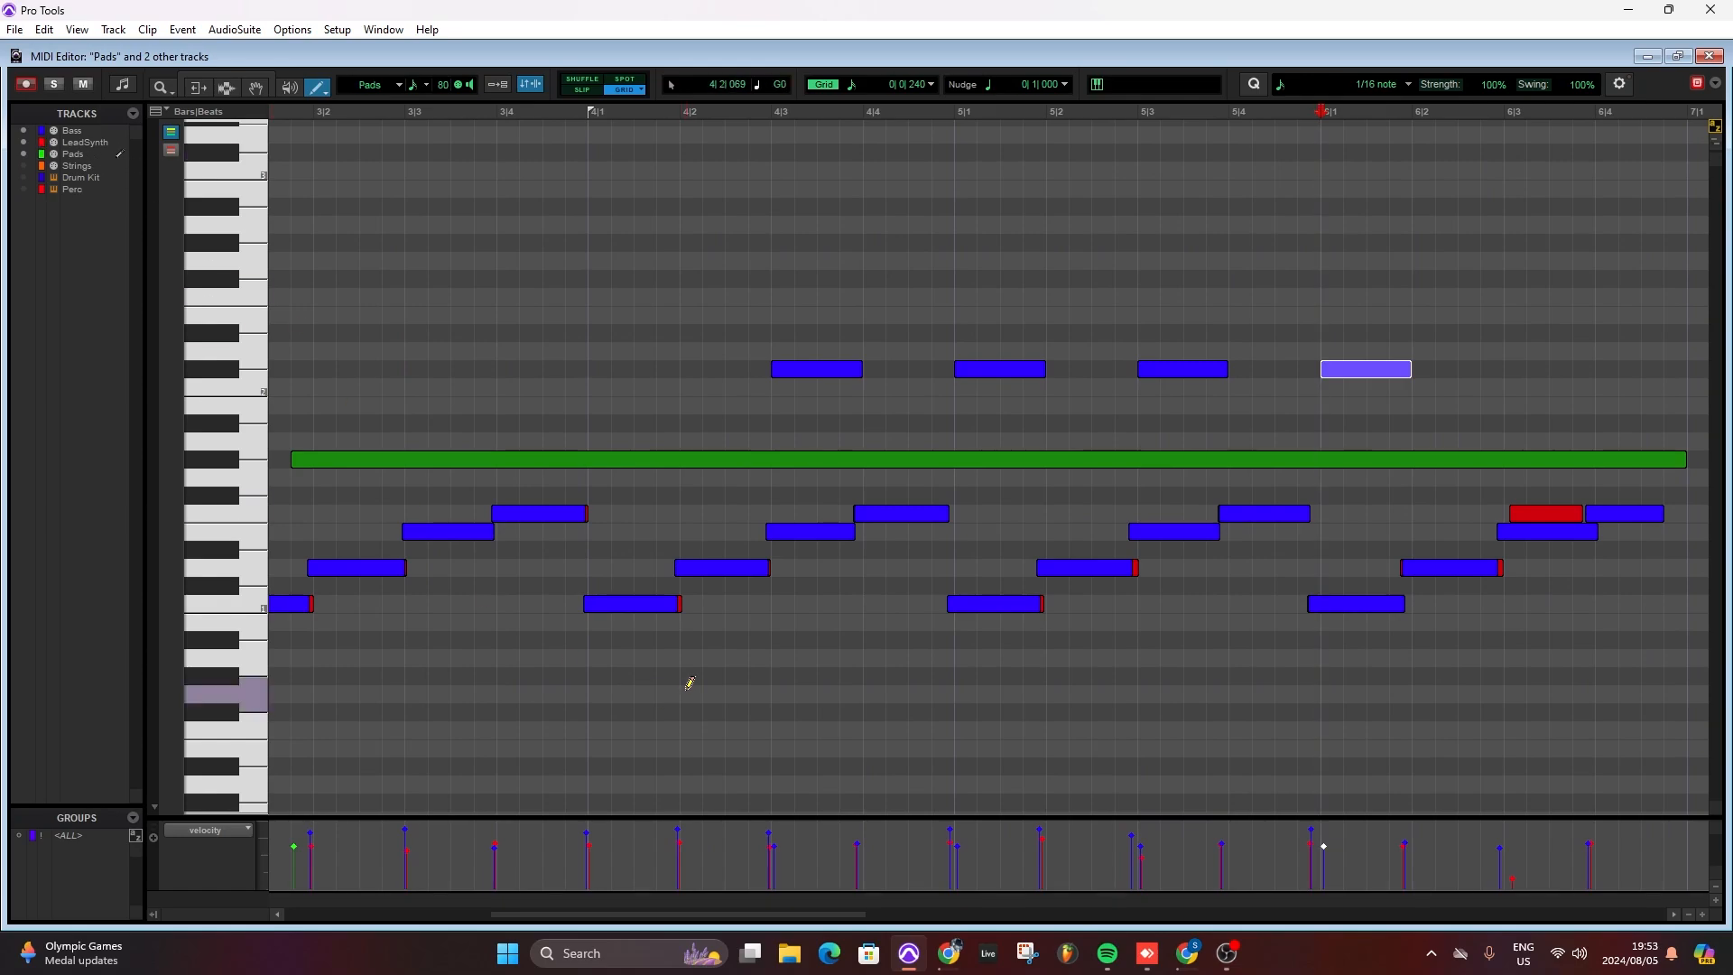
left_click_drag(777, 417, 1047, 424)
left_click_drag(1194, 433, 1408, 438)
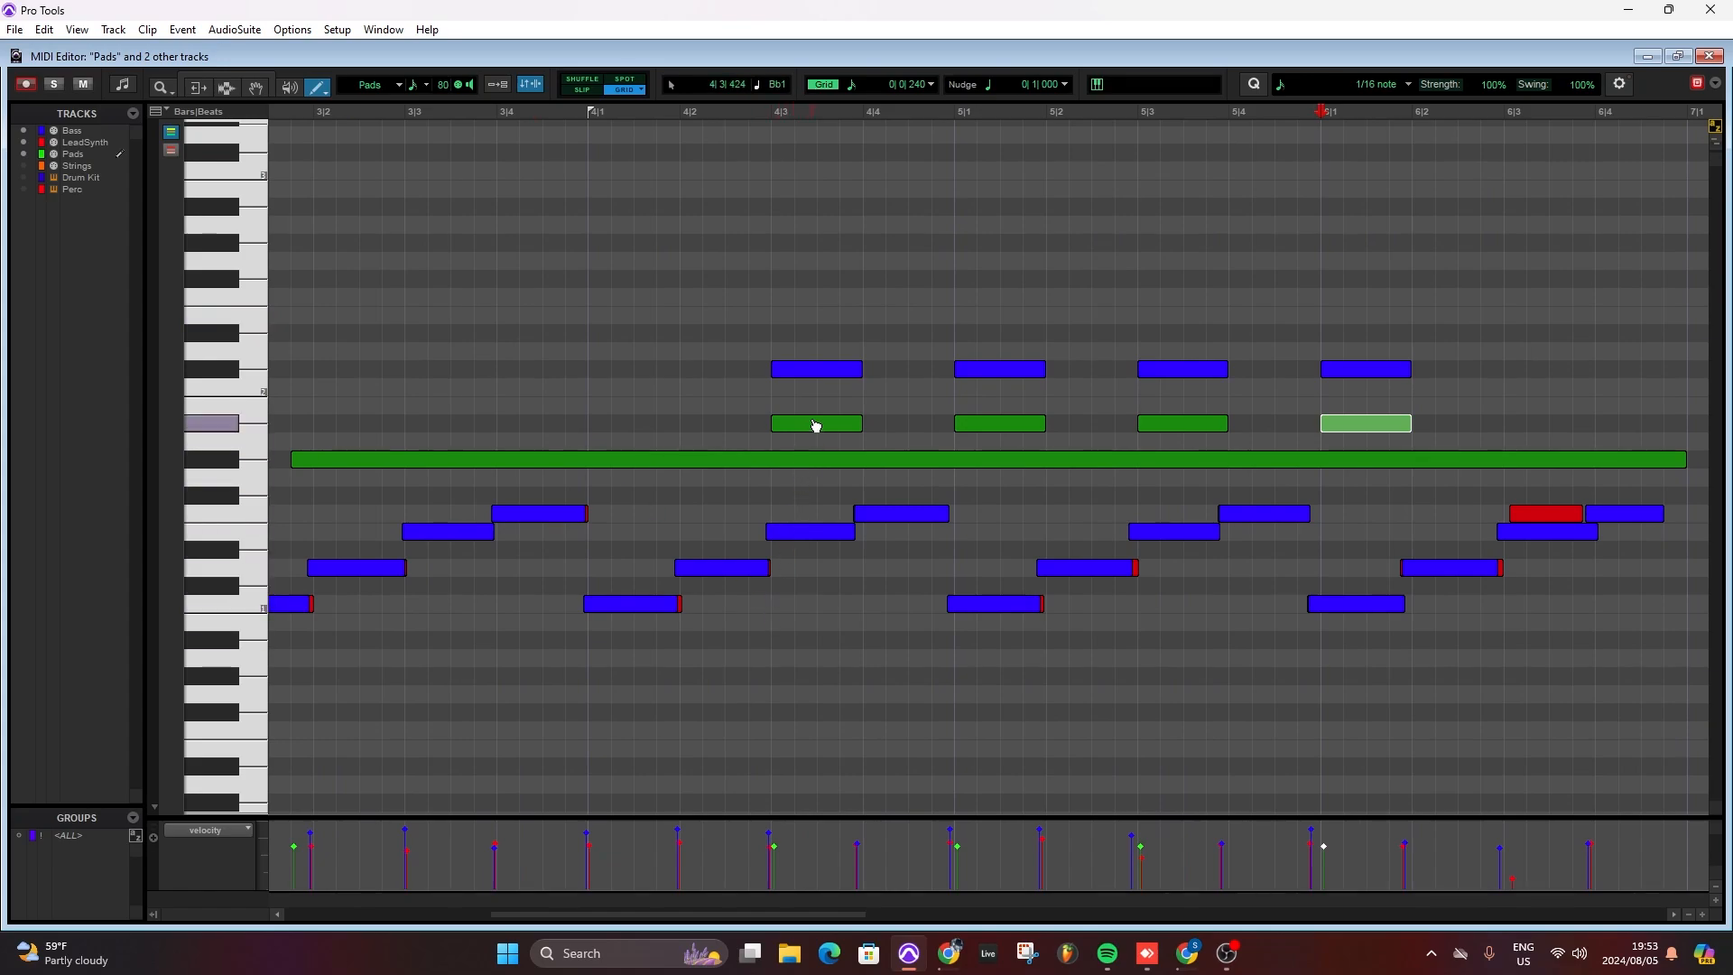
- Move the first Bb1 Pads note to 4|1, and try drawing a longer note after it before erasing that note
left_click_drag(815, 425, 658, 433)
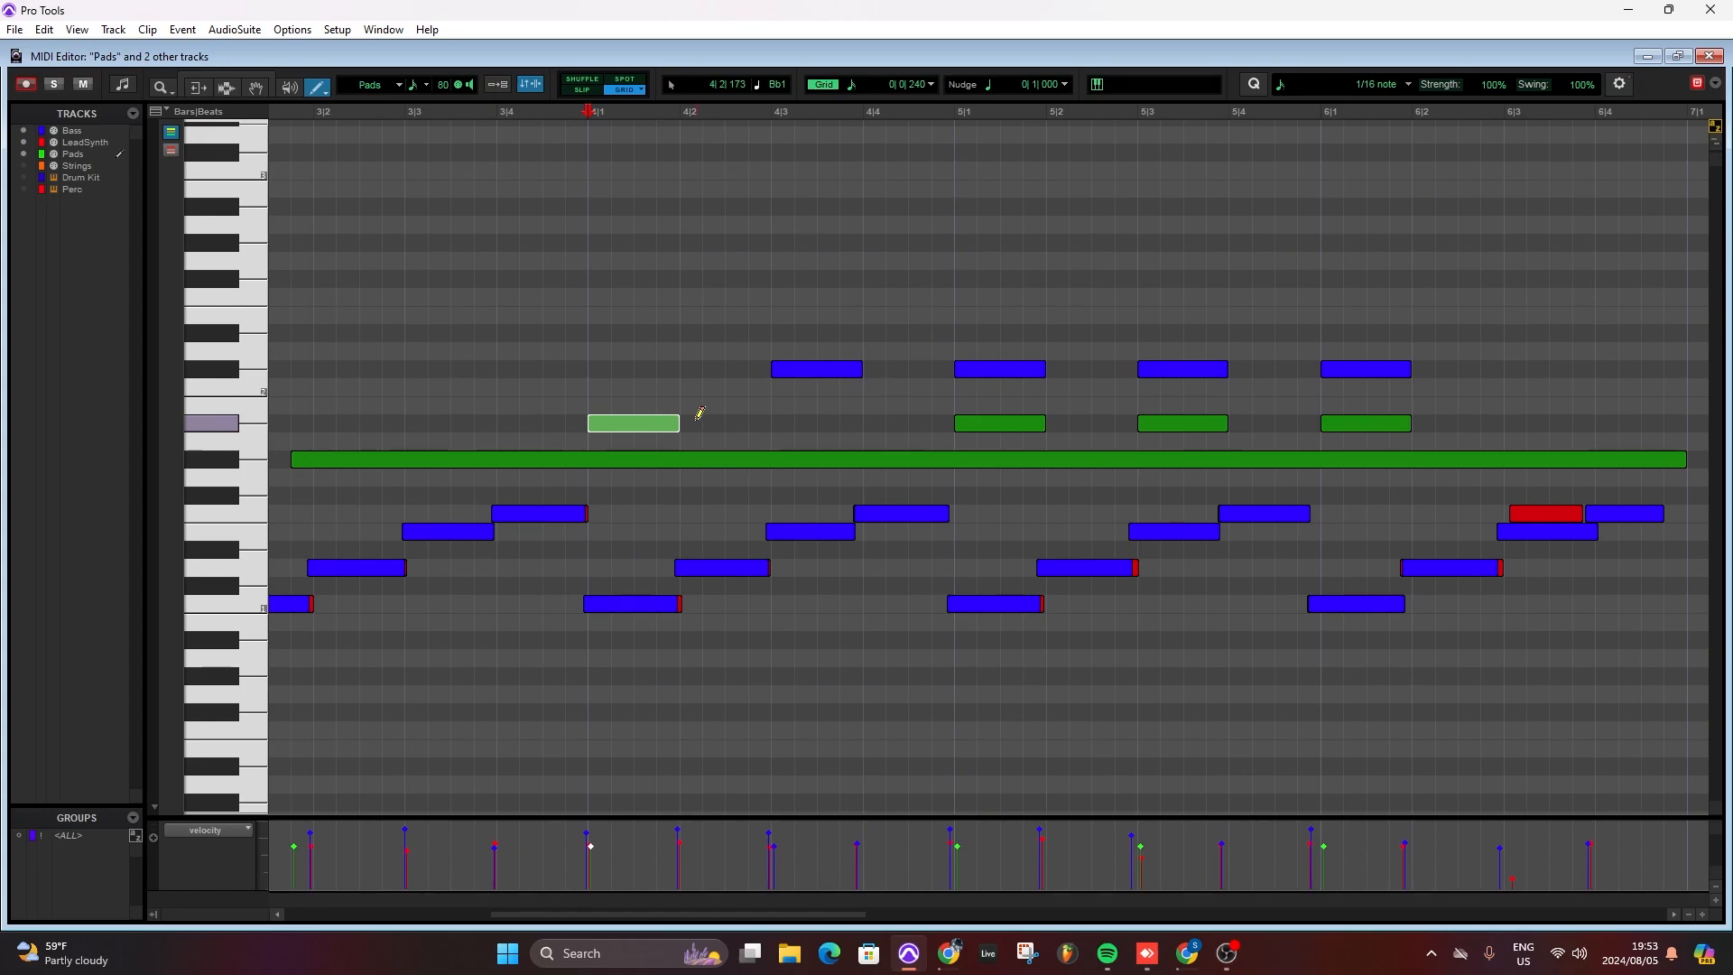
left_click_drag(703, 422, 825, 425)
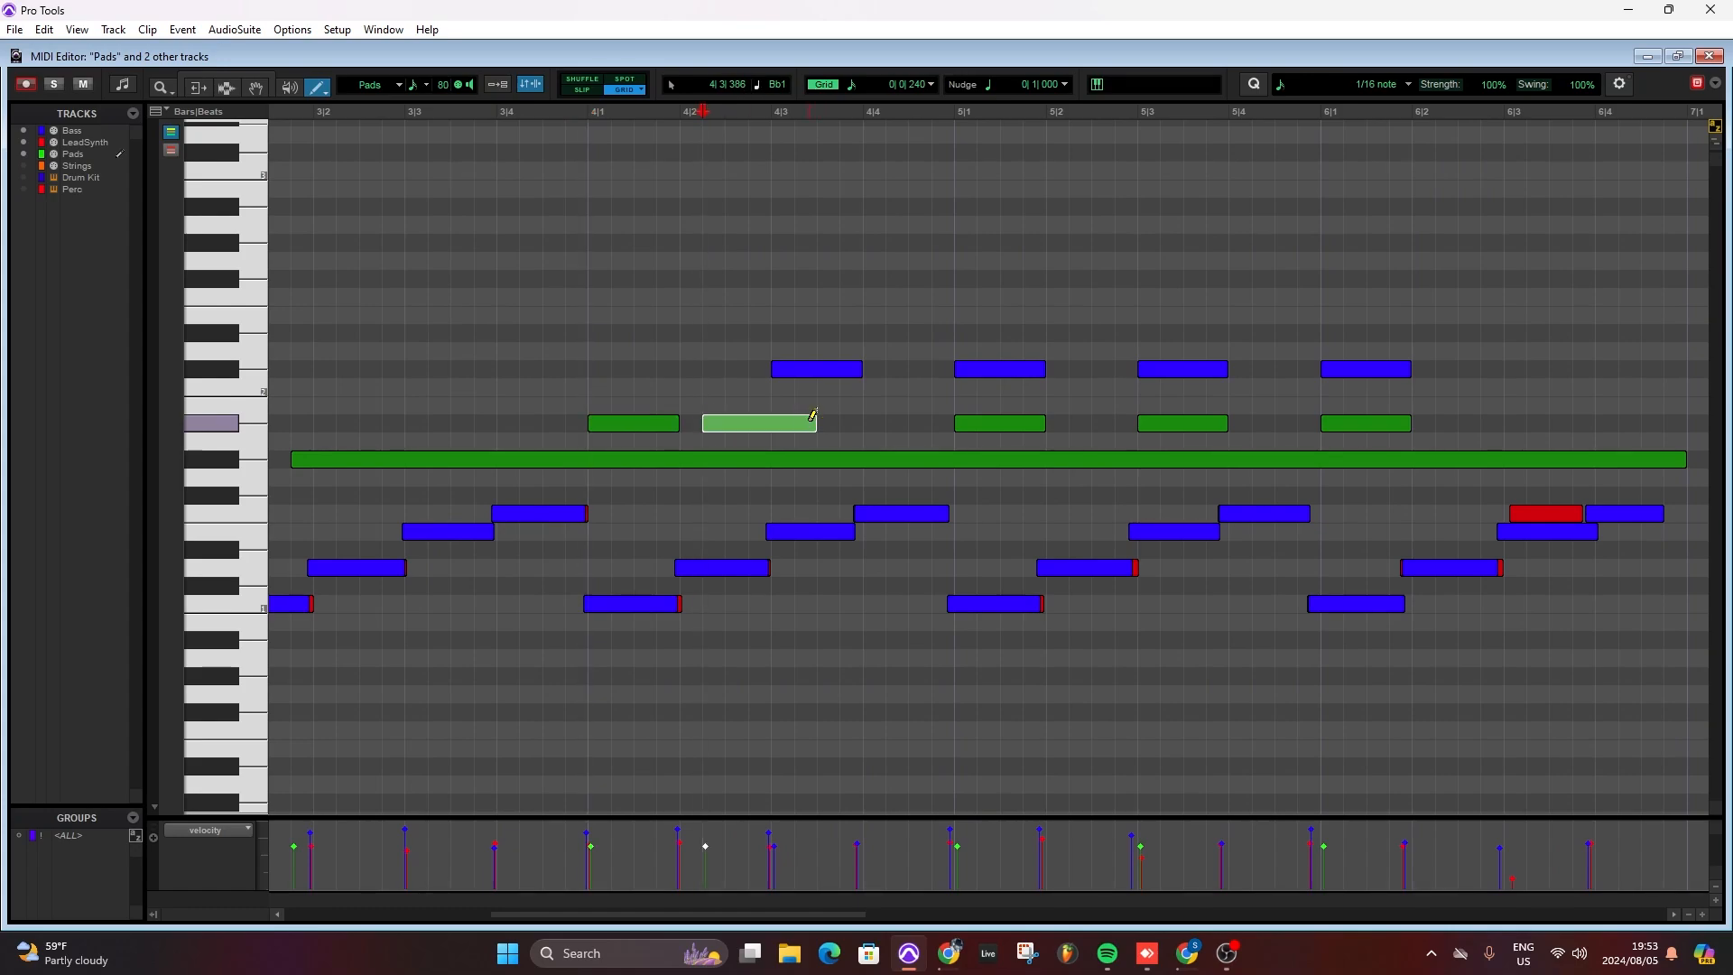
left_click(810, 420, "alt")
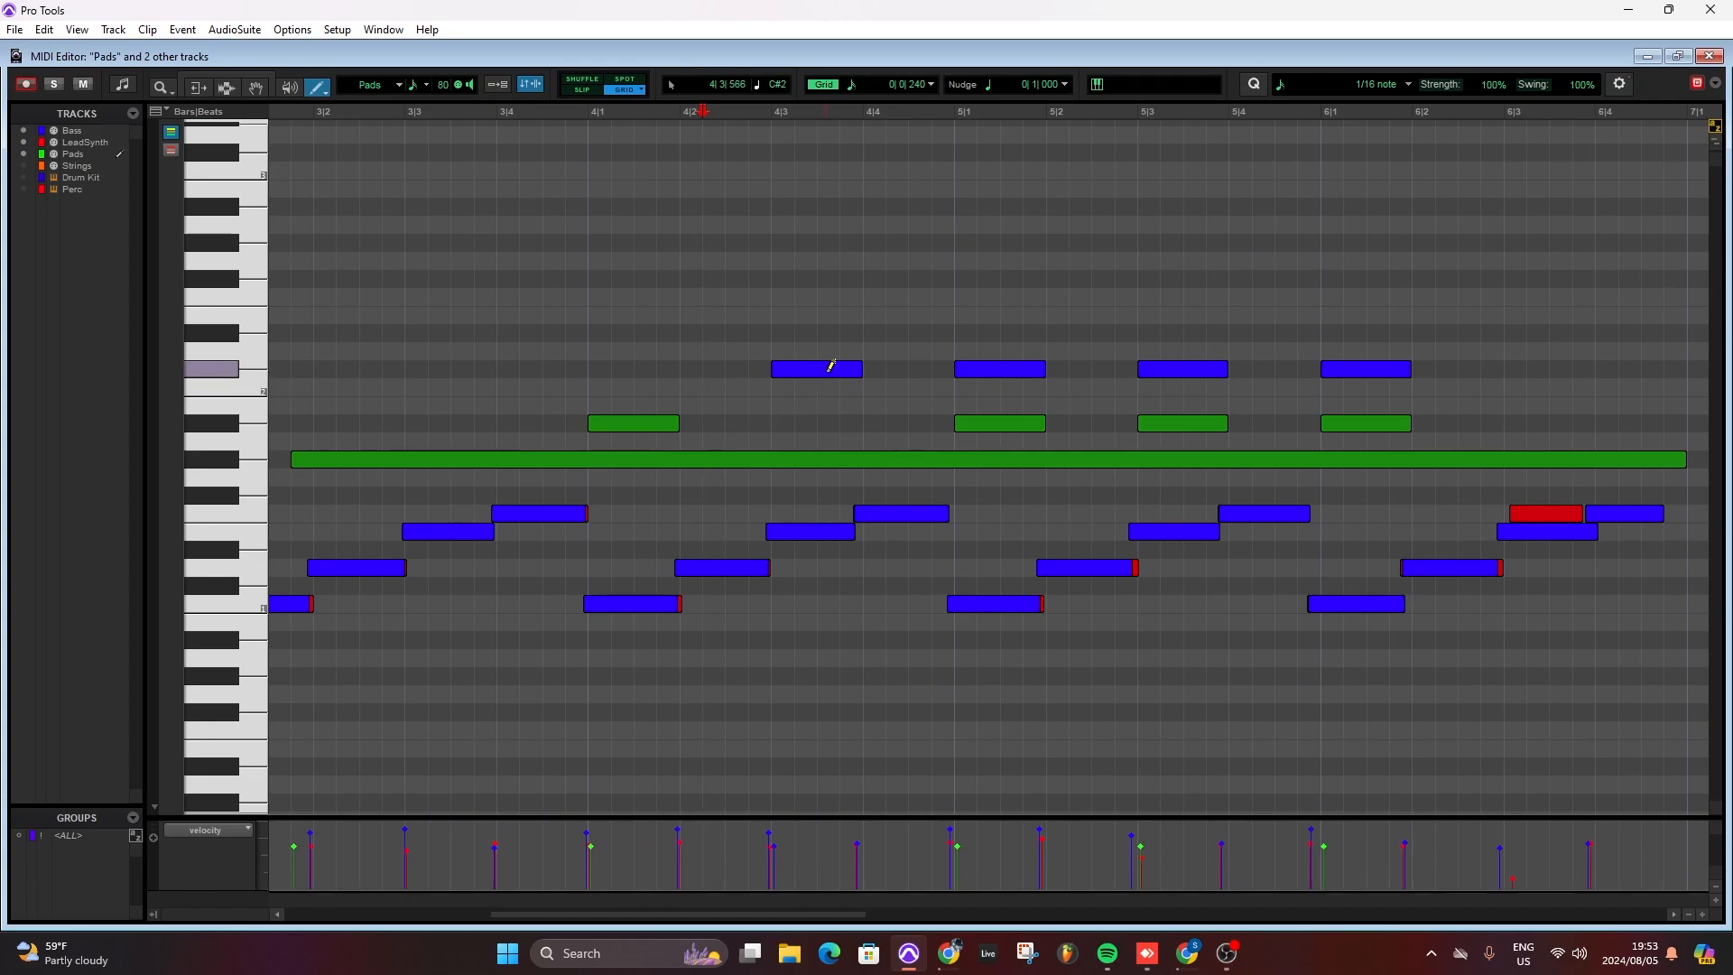
- Erase the C#2 Bass note at 4|3 and the three Bb1 Pads notes at 5|1, 5|3 and 6|1
left_click(825, 367, "alt")
left_click(984, 425, "alt")
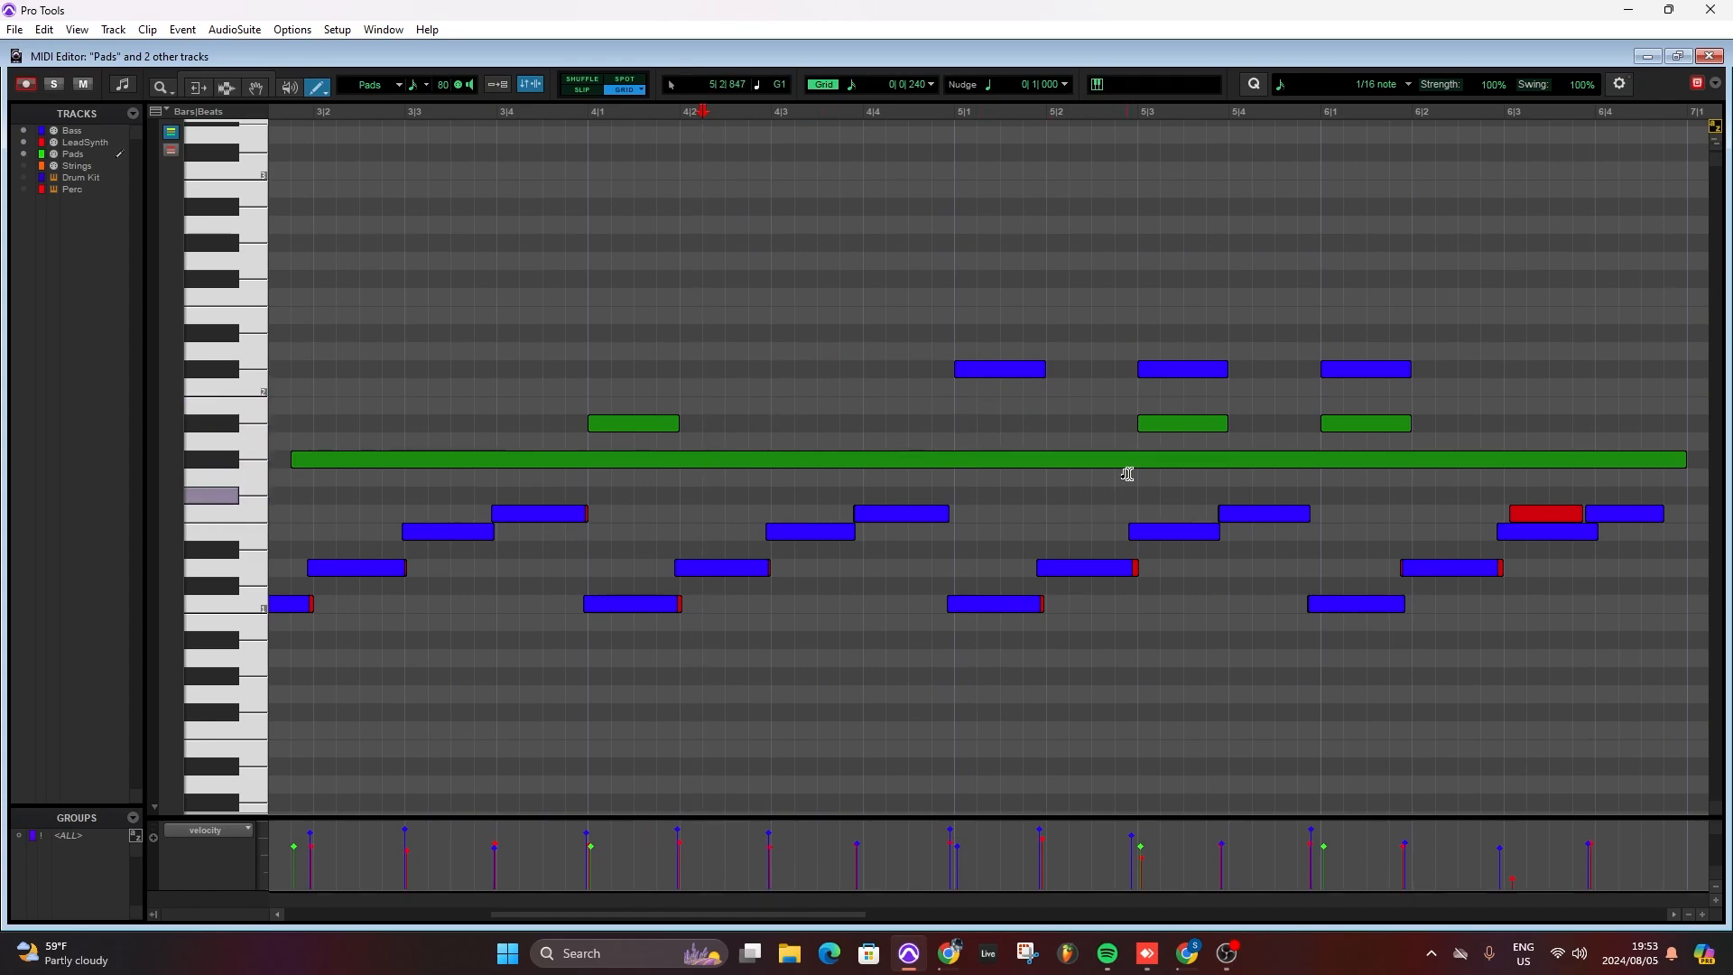
left_click(1167, 421, "alt")
left_click(1361, 422, "alt")
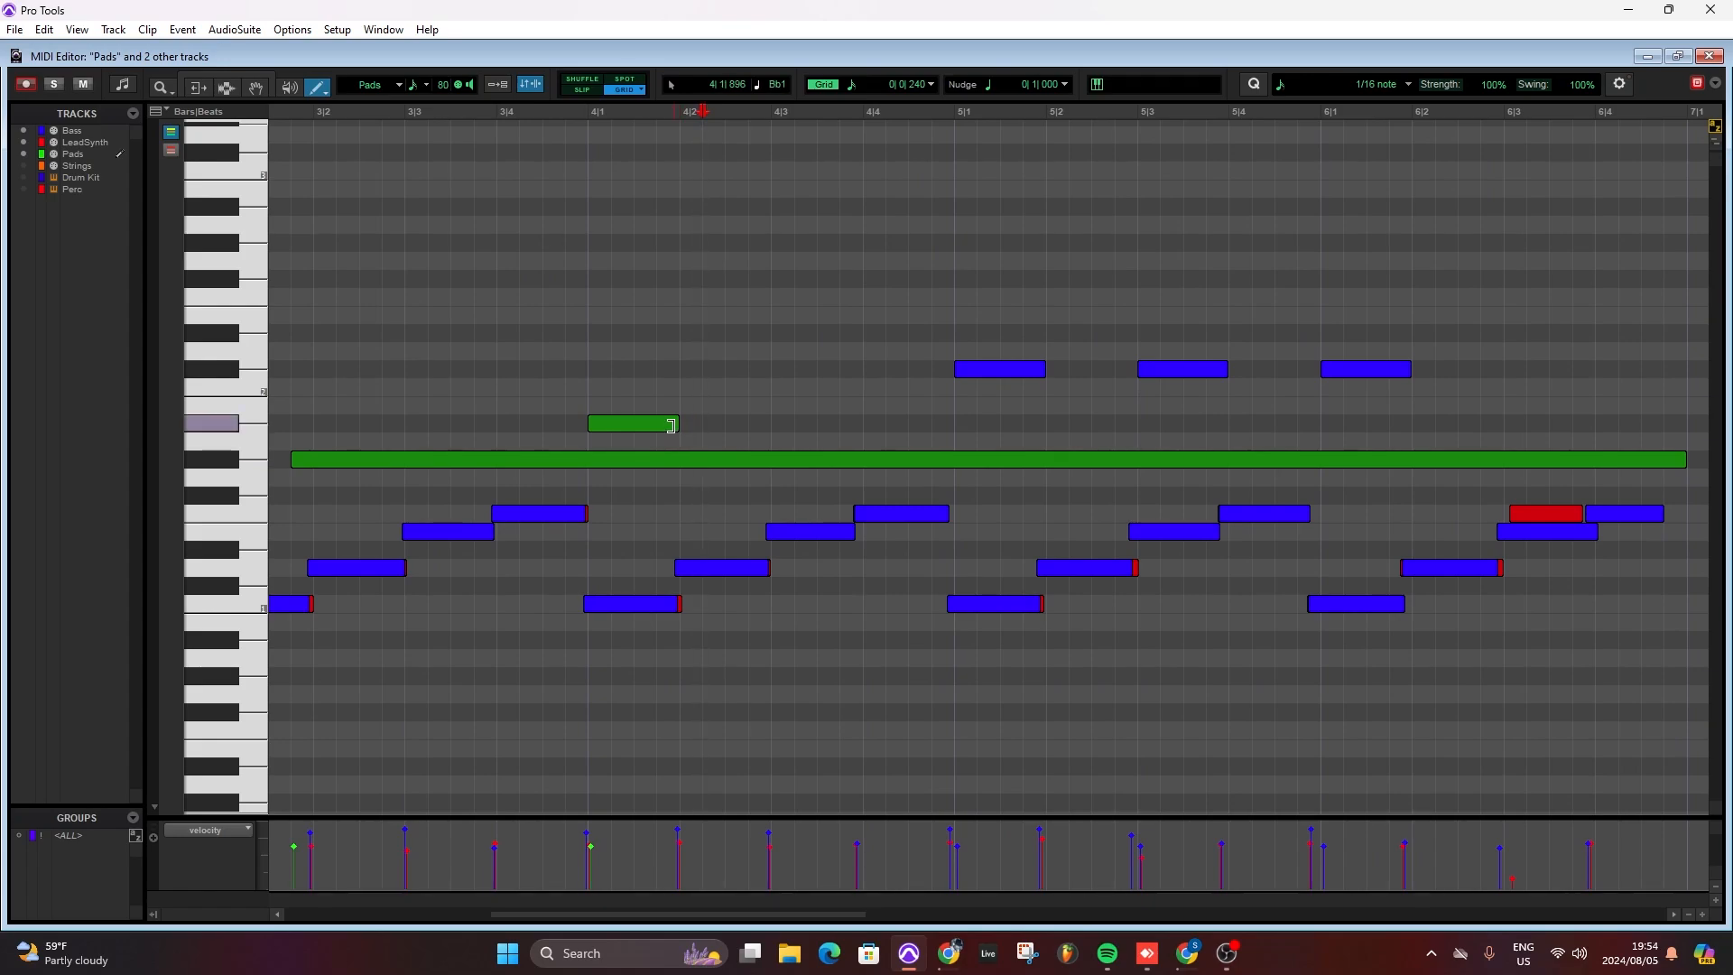
- Extend the remaining Bb1 Pads note at both ends so it spans from about 3|3|720 to 5|1
left_click_drag(672, 425, 871, 432)
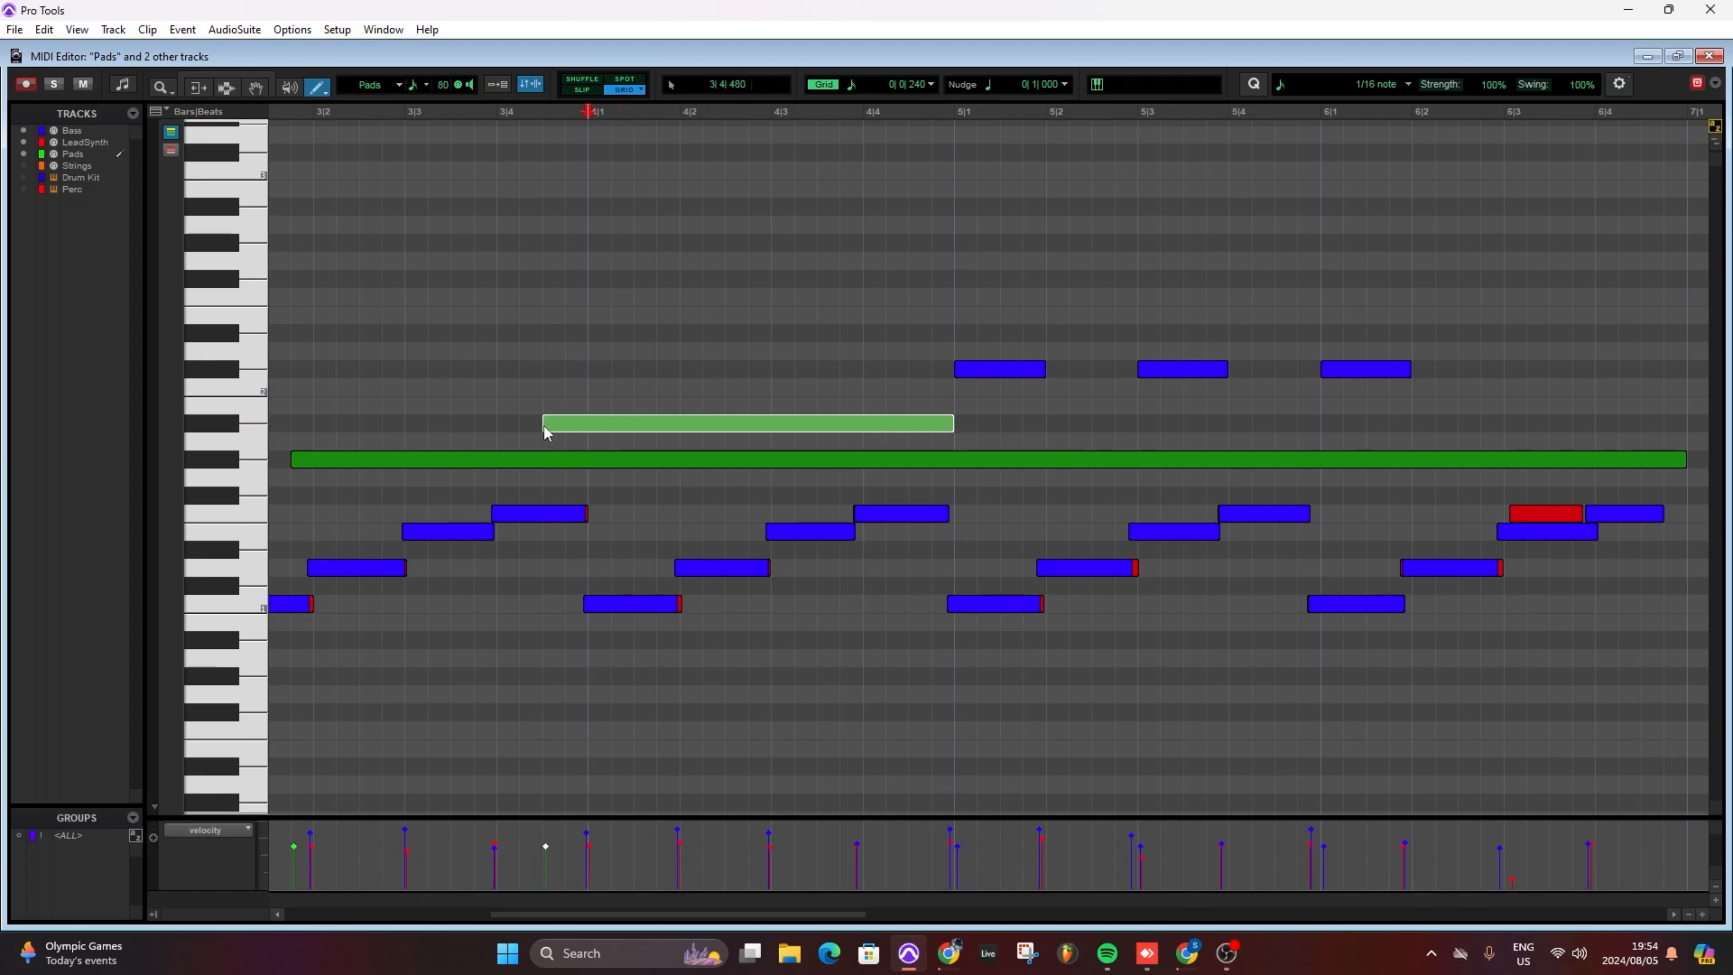
left_click_drag(545, 432, 397, 433)
left_click_drag(647, 431, 465, 427)
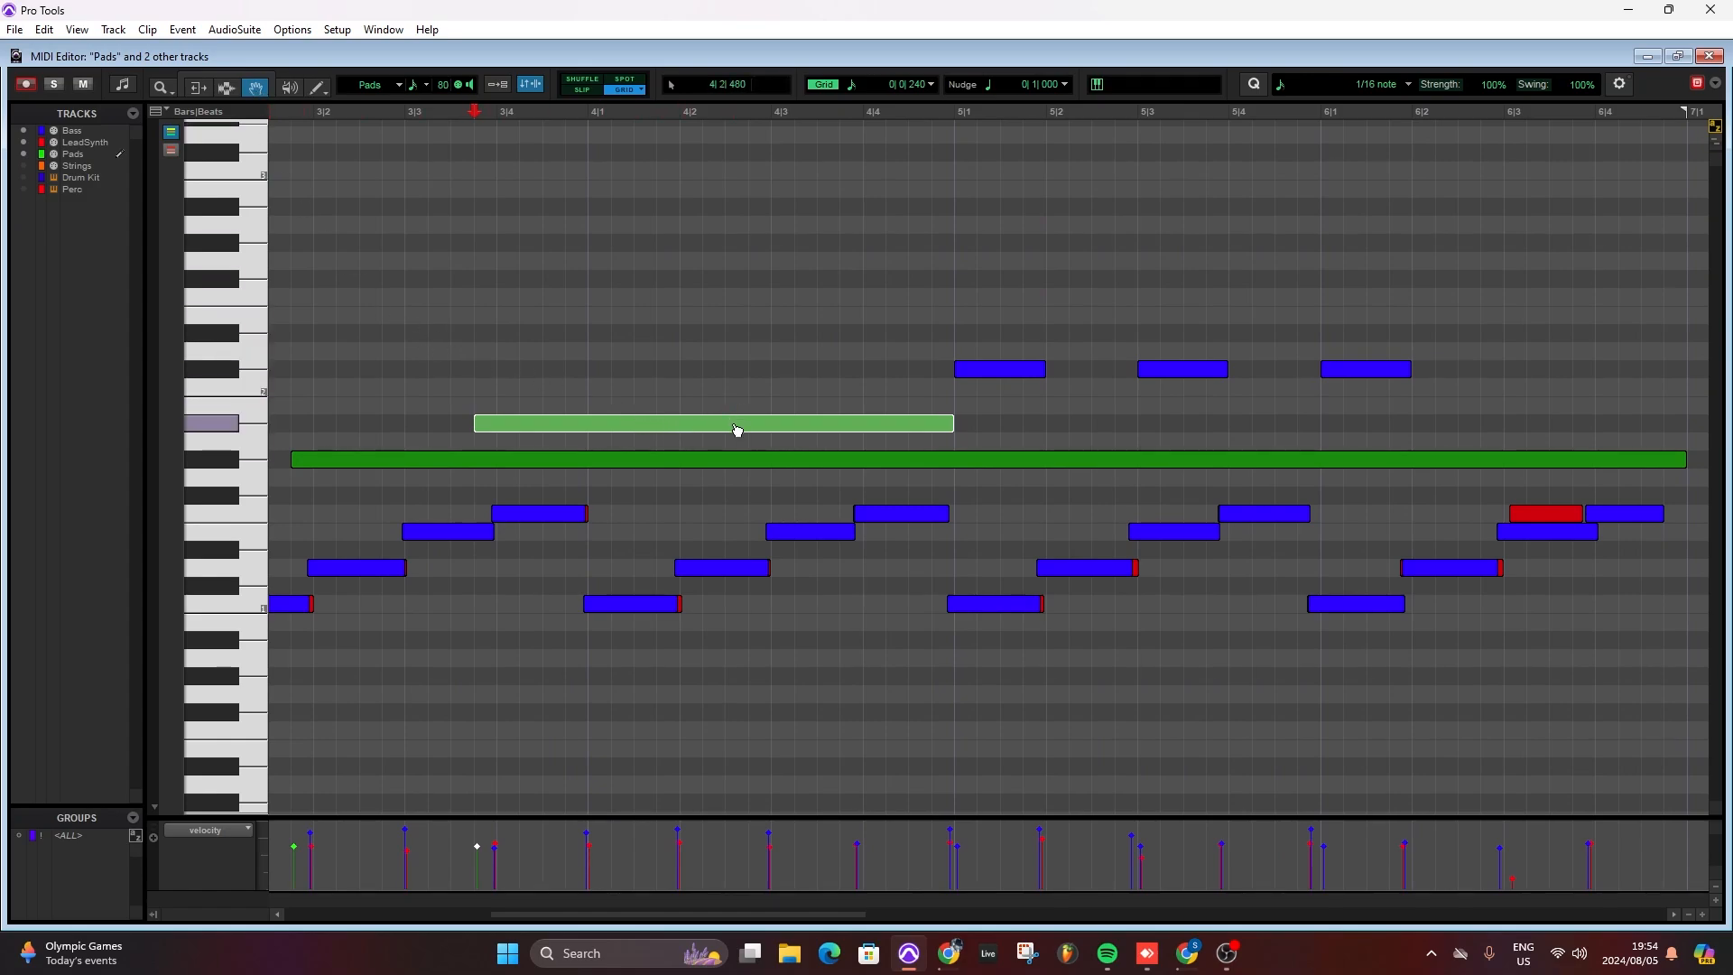
- Transpose the Bb1 Pads note up to C2 and the three C#2 Bass notes down to C2
left_click_drag(736, 430, 736, 393)
left_click(989, 377)
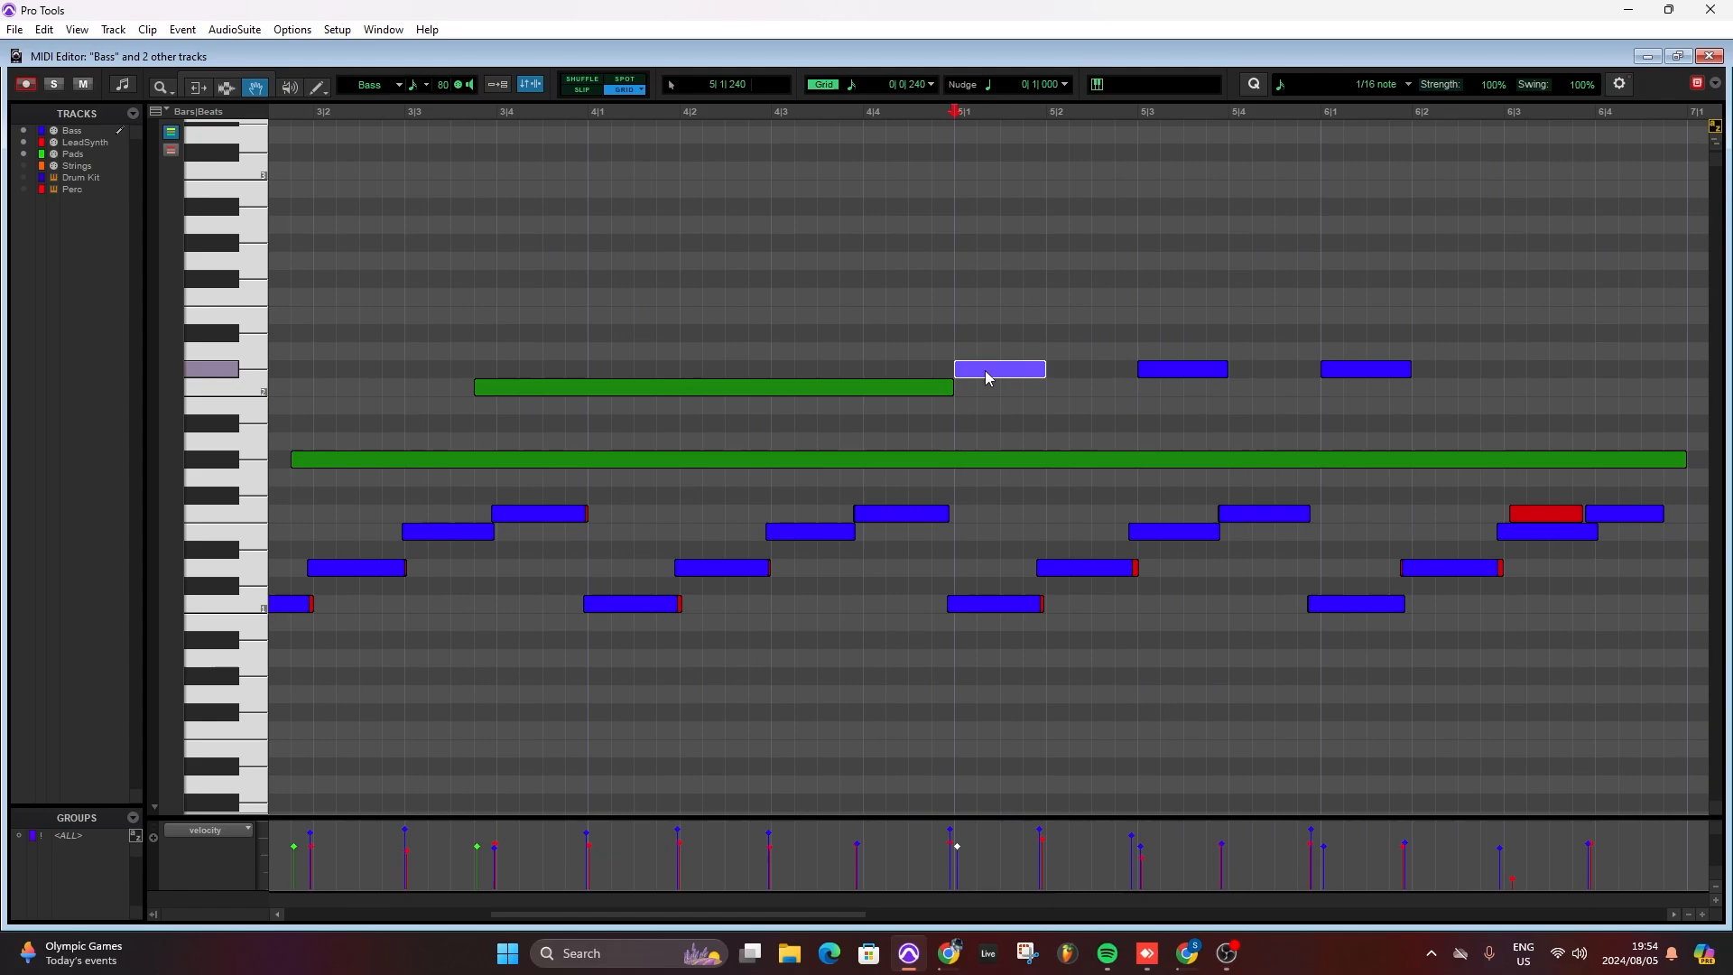
left_click_drag(986, 377, 989, 394)
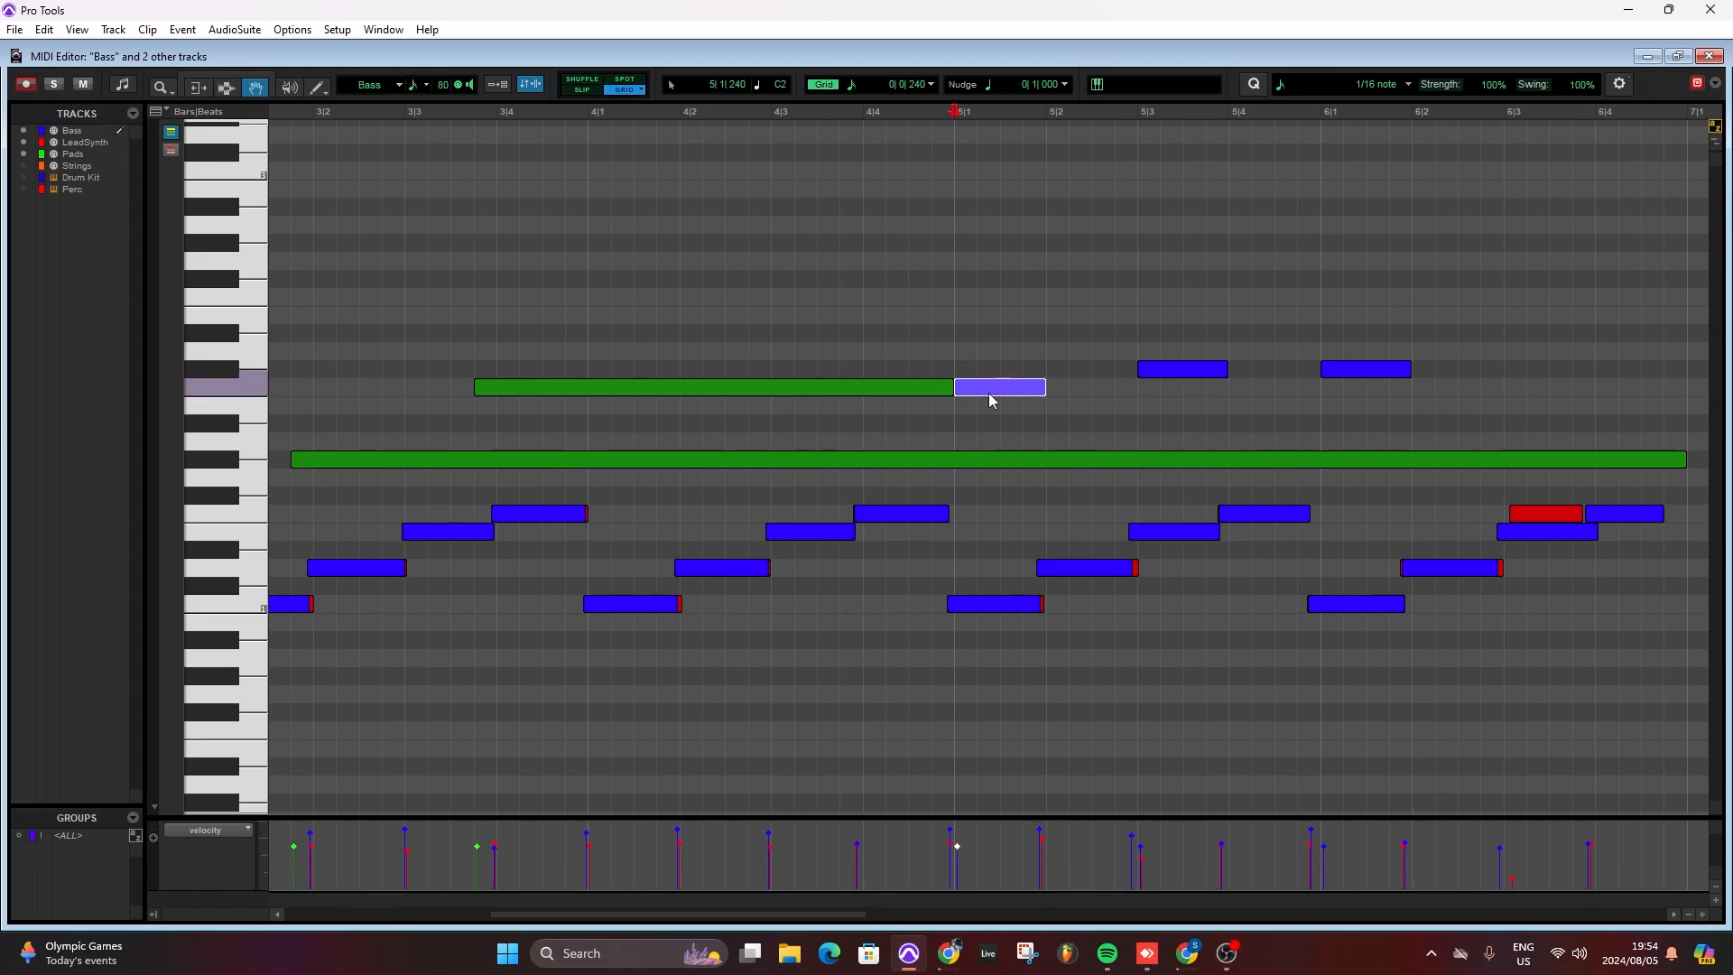
left_click(1182, 378)
left_click_drag(1180, 375, 1184, 391)
left_click(1342, 378)
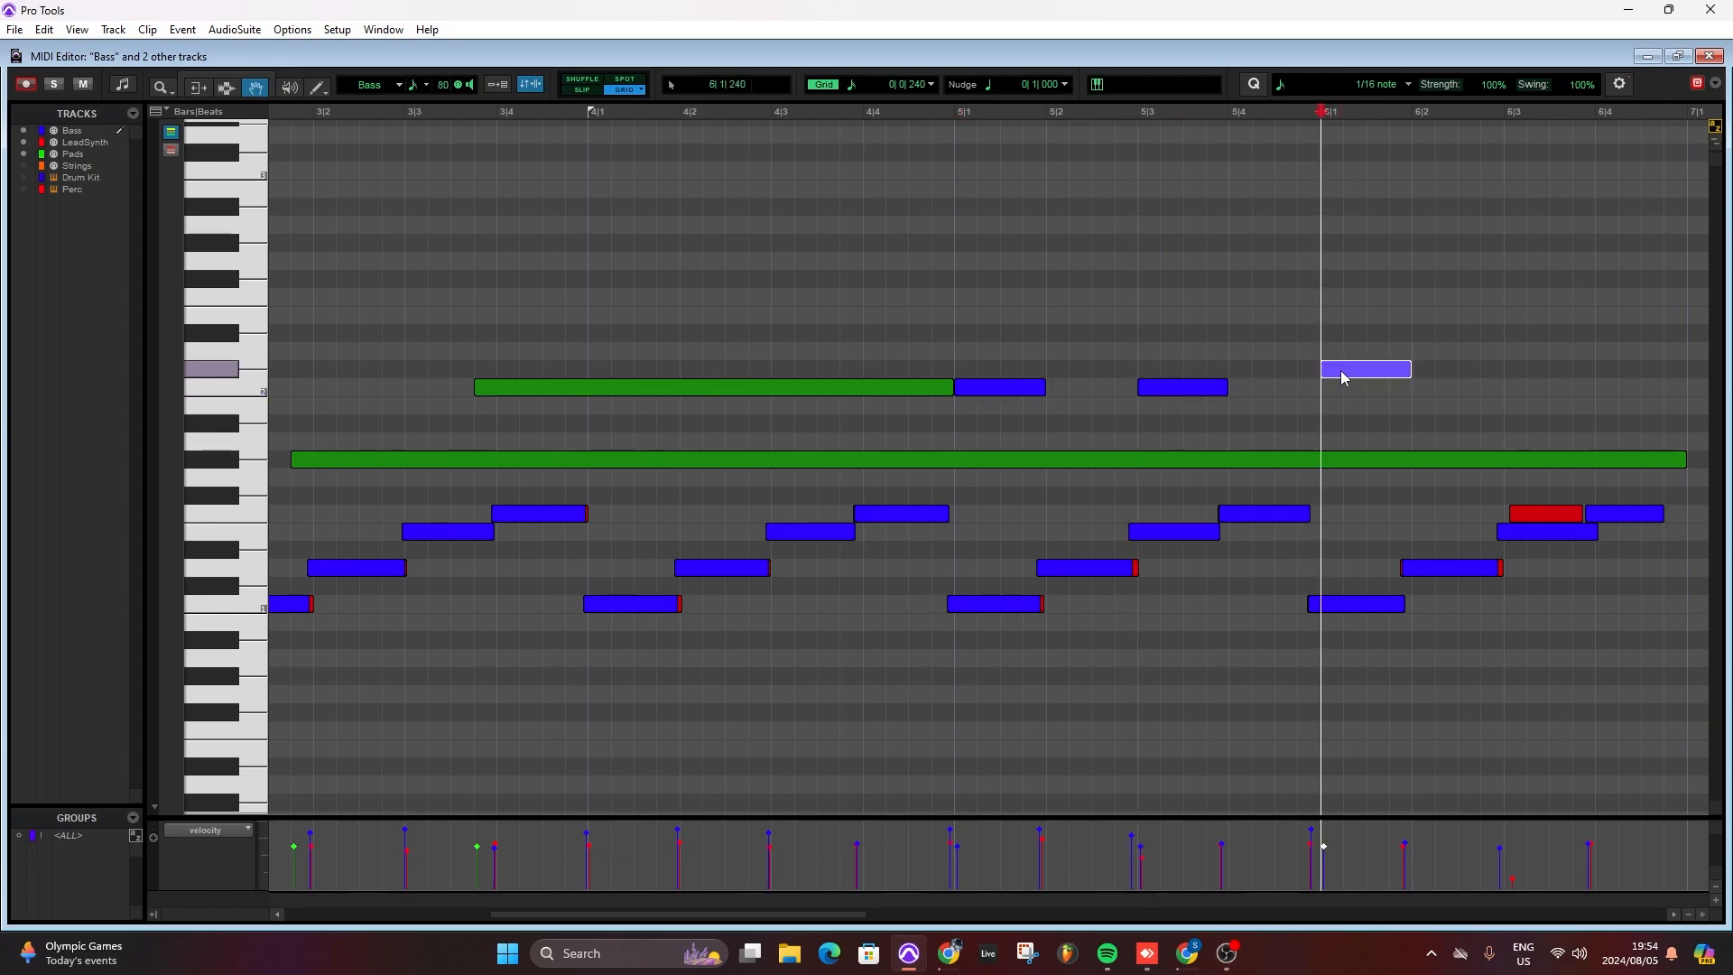
left_click_drag(1342, 379, 1343, 387)
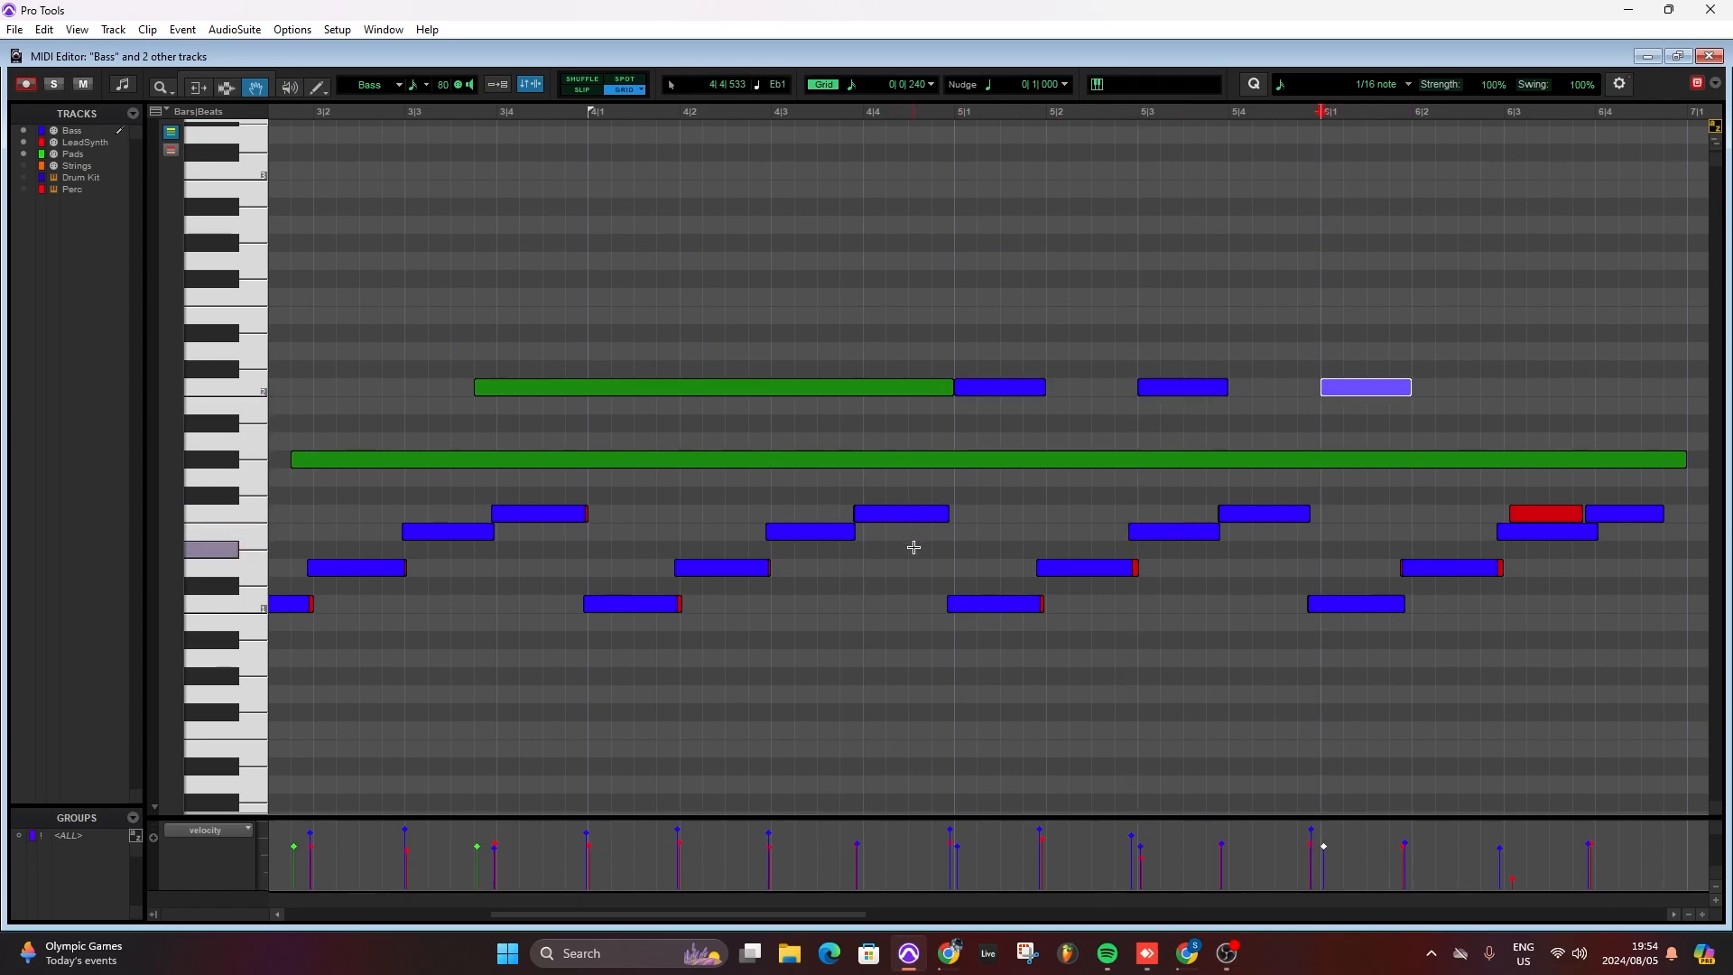
- Move the F1 Bass note near 4|4 down to E1, and shift the overlapping Lead Synth F1 note to about 4|4|720
left_click(919, 513)
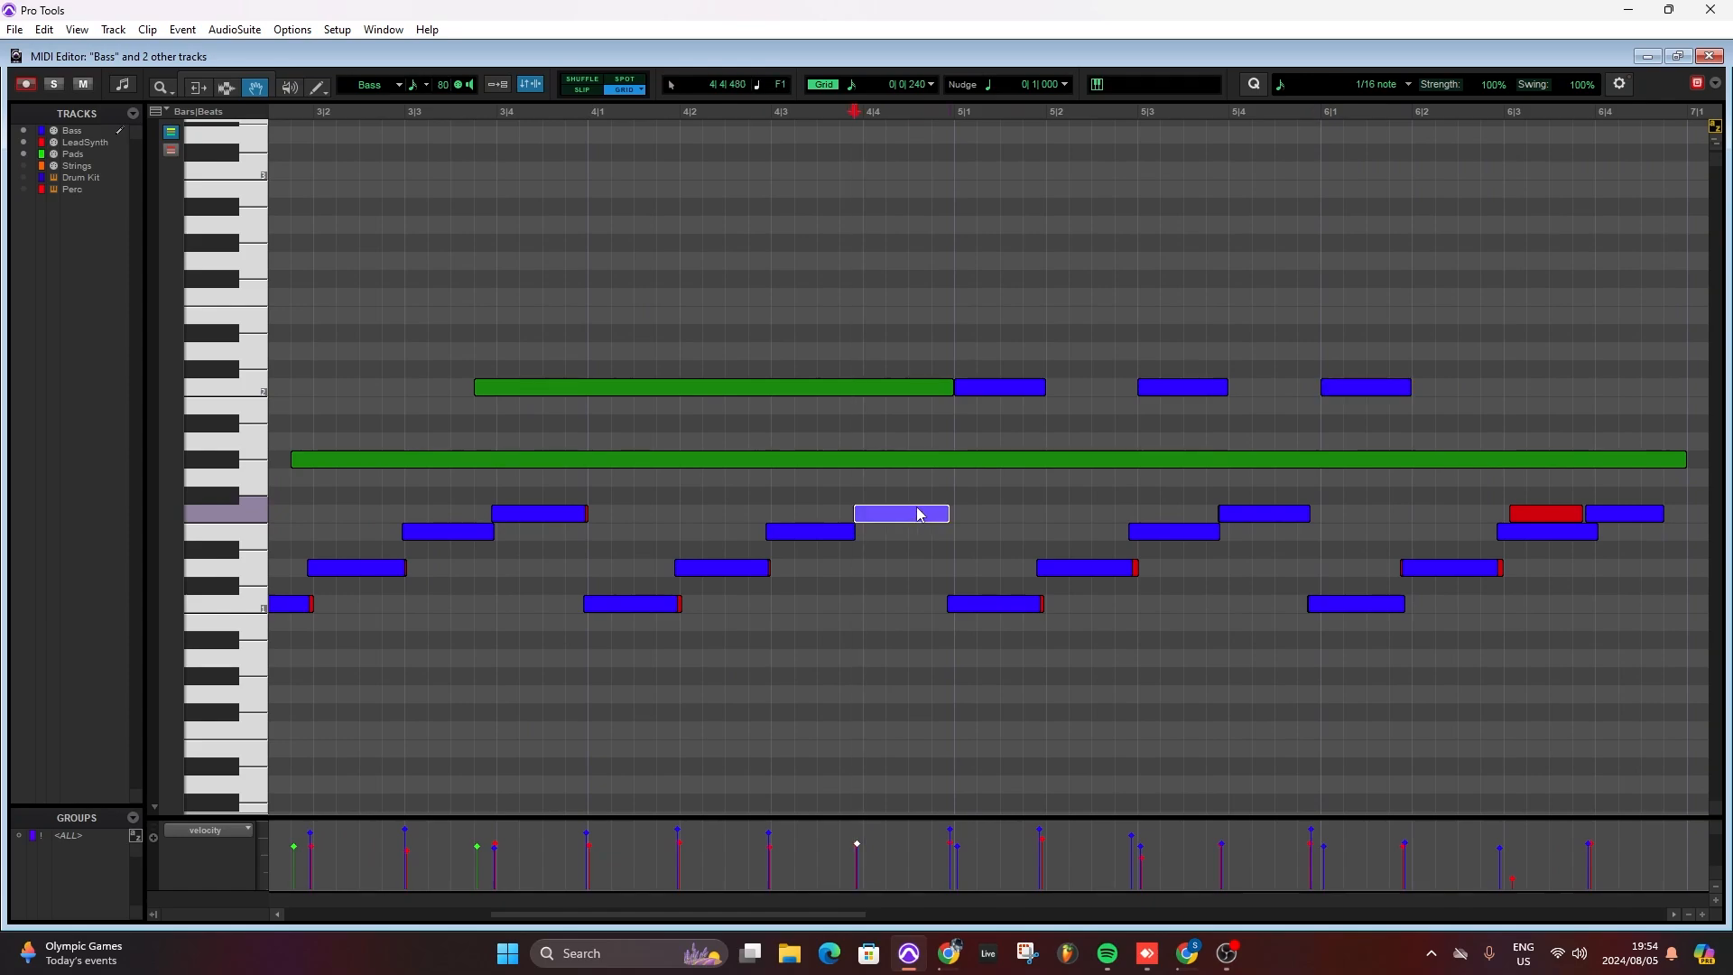
left_click_drag(919, 514, 984, 514)
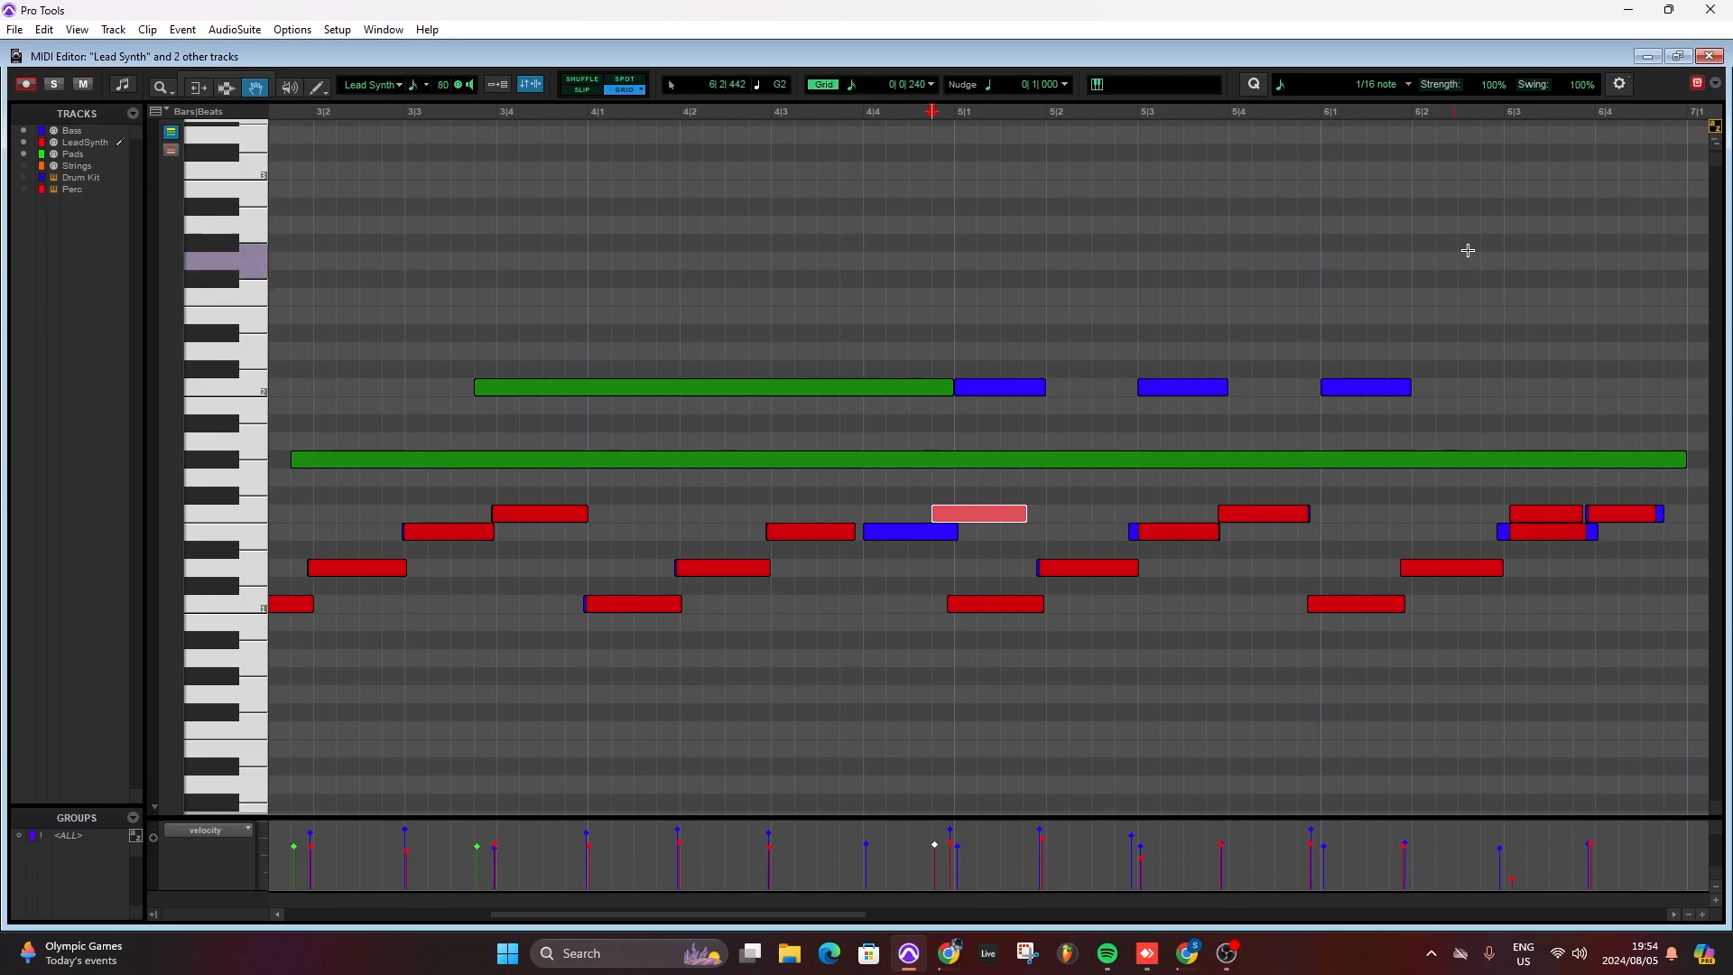
- Select the notes on all displayed tracks from the start of bar 3 to 6|3|240
left_click_drag(1676, 209, 469, 767)
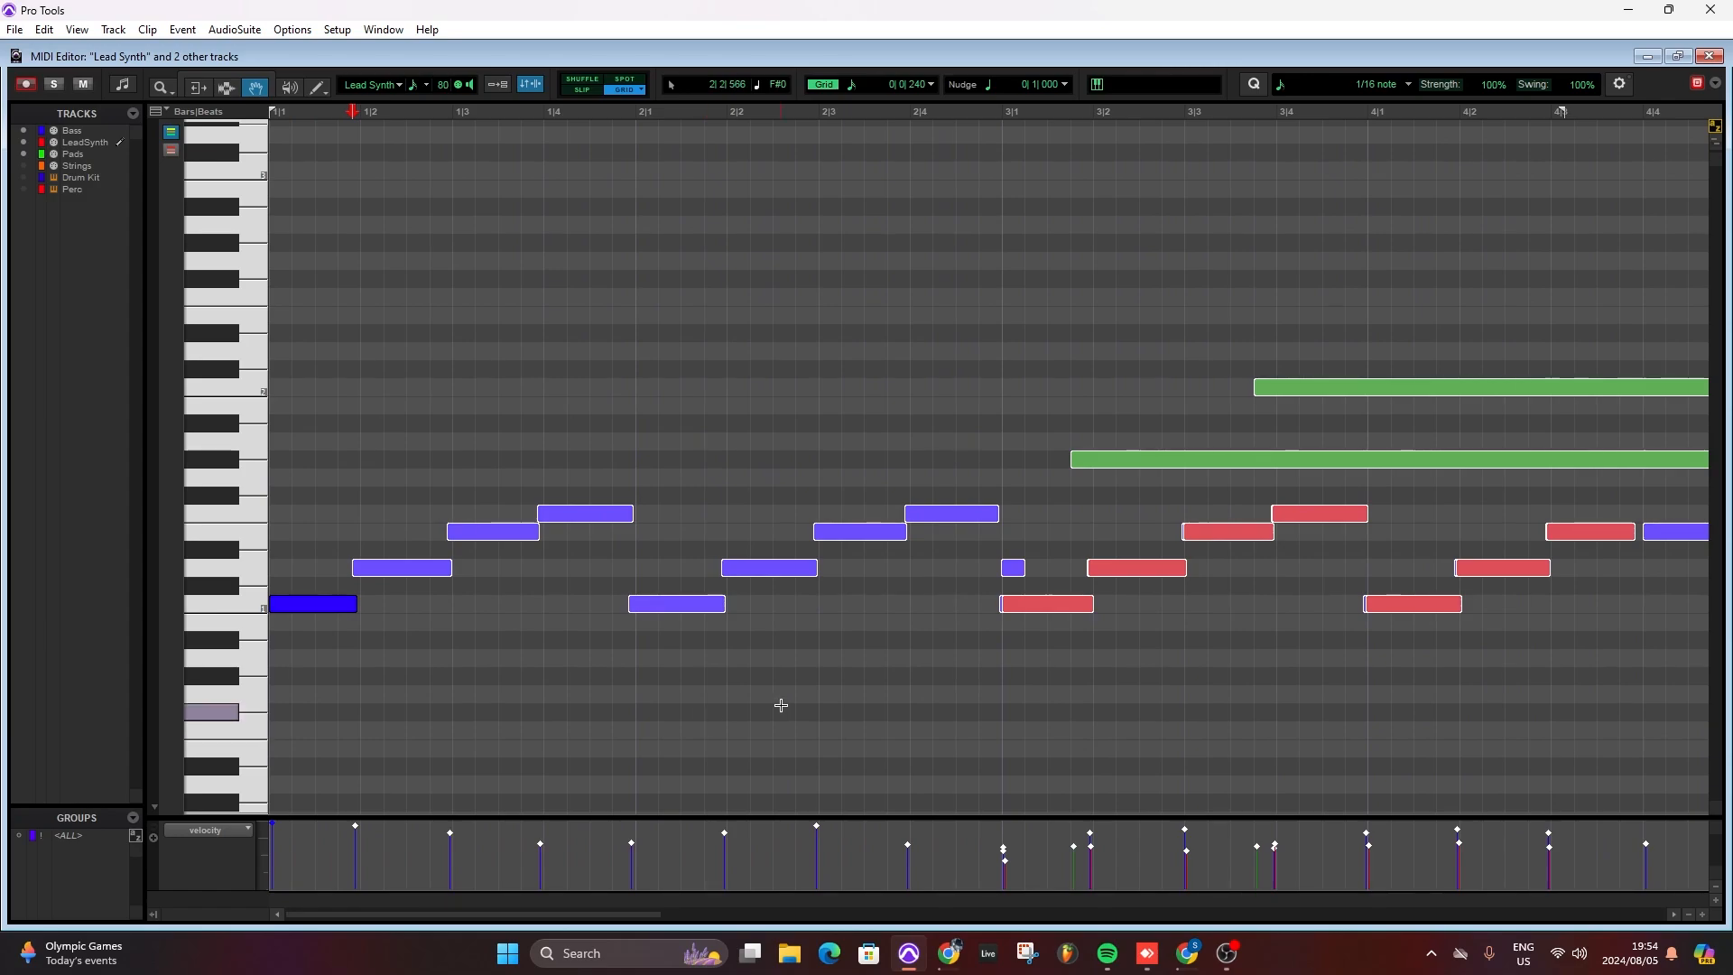
scroll(781, 705, "right", 5)
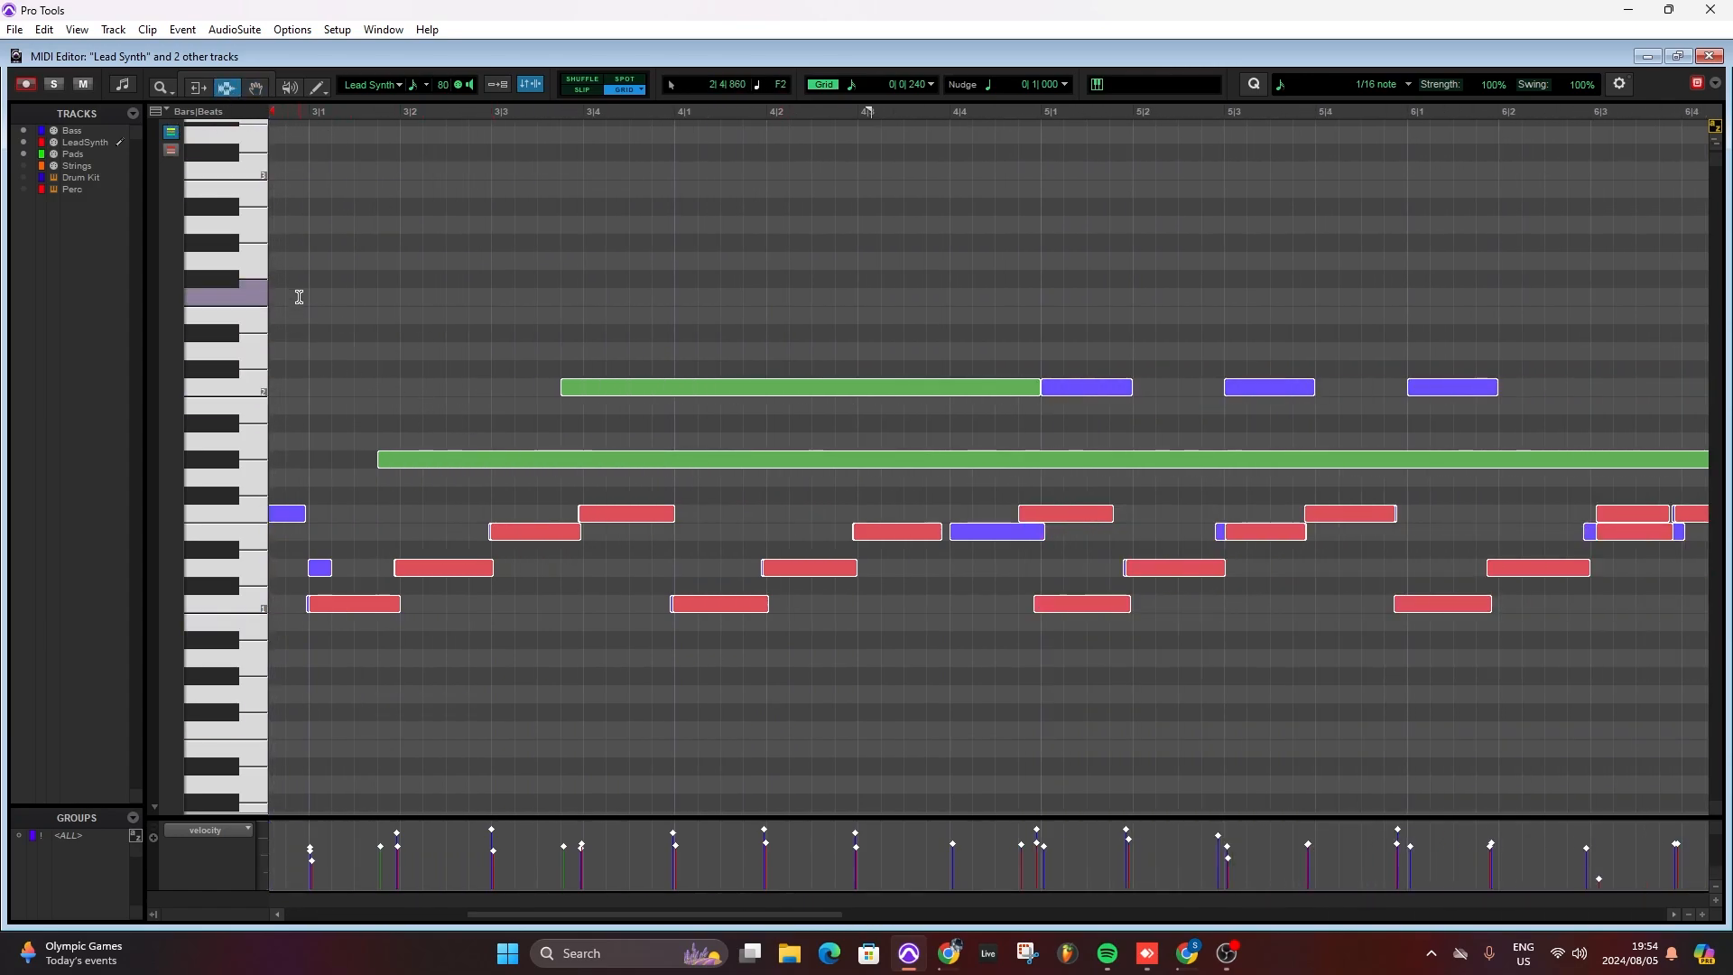
left_click(307, 269)
left_click_drag(306, 267, 1613, 420)
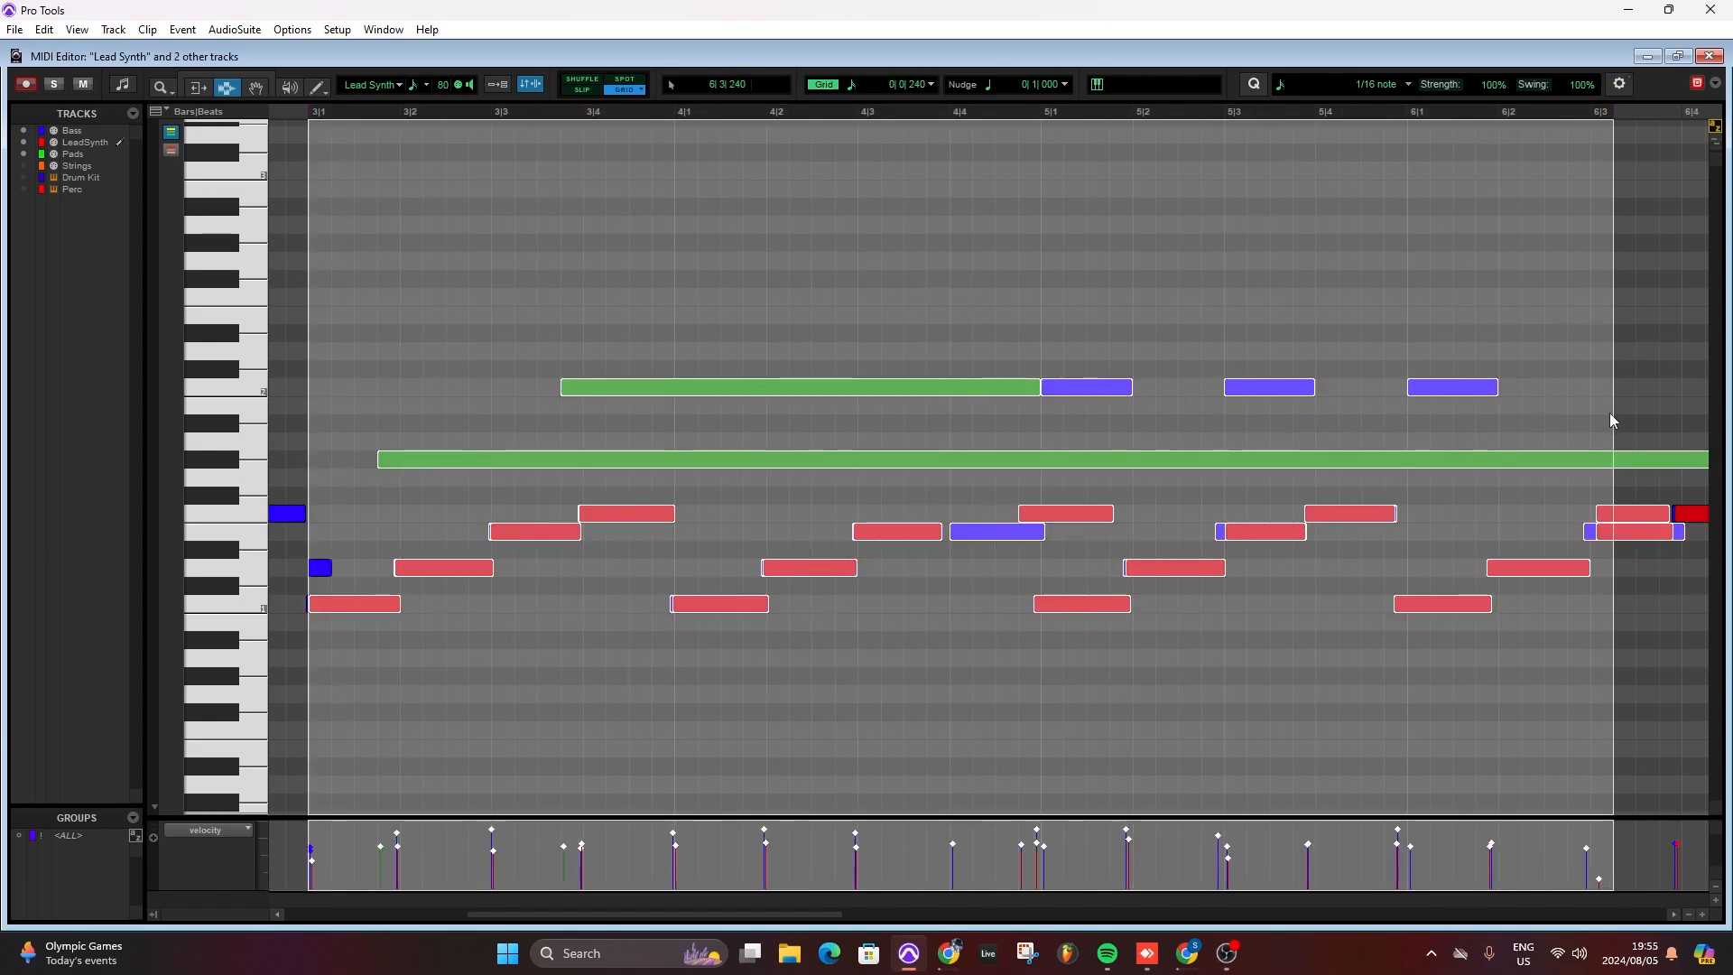
- Trim the ends of all selected notes together to shorten them by about 240 ticks, and clear the selection
left_click(199, 93)
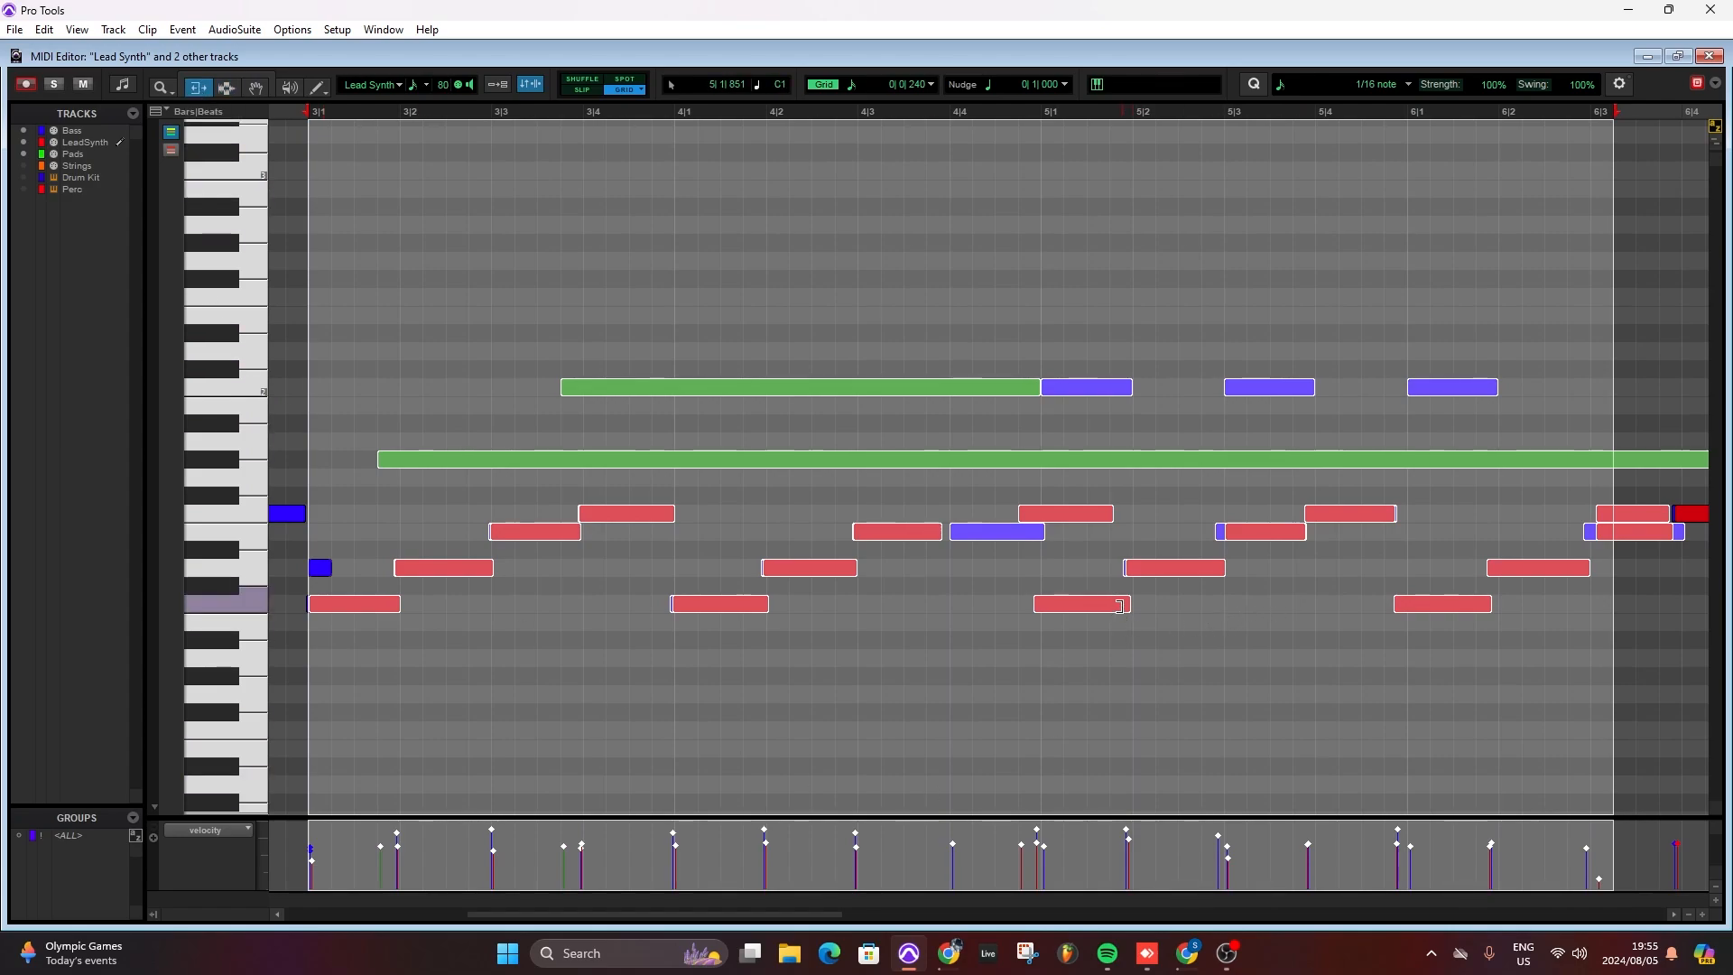
mouse_move(1120, 605)
left_mouse_down()
mouse_move(1061, 613)
mouse_move(1387, 626)
mouse_move(1101, 651)
left_mouse_up()
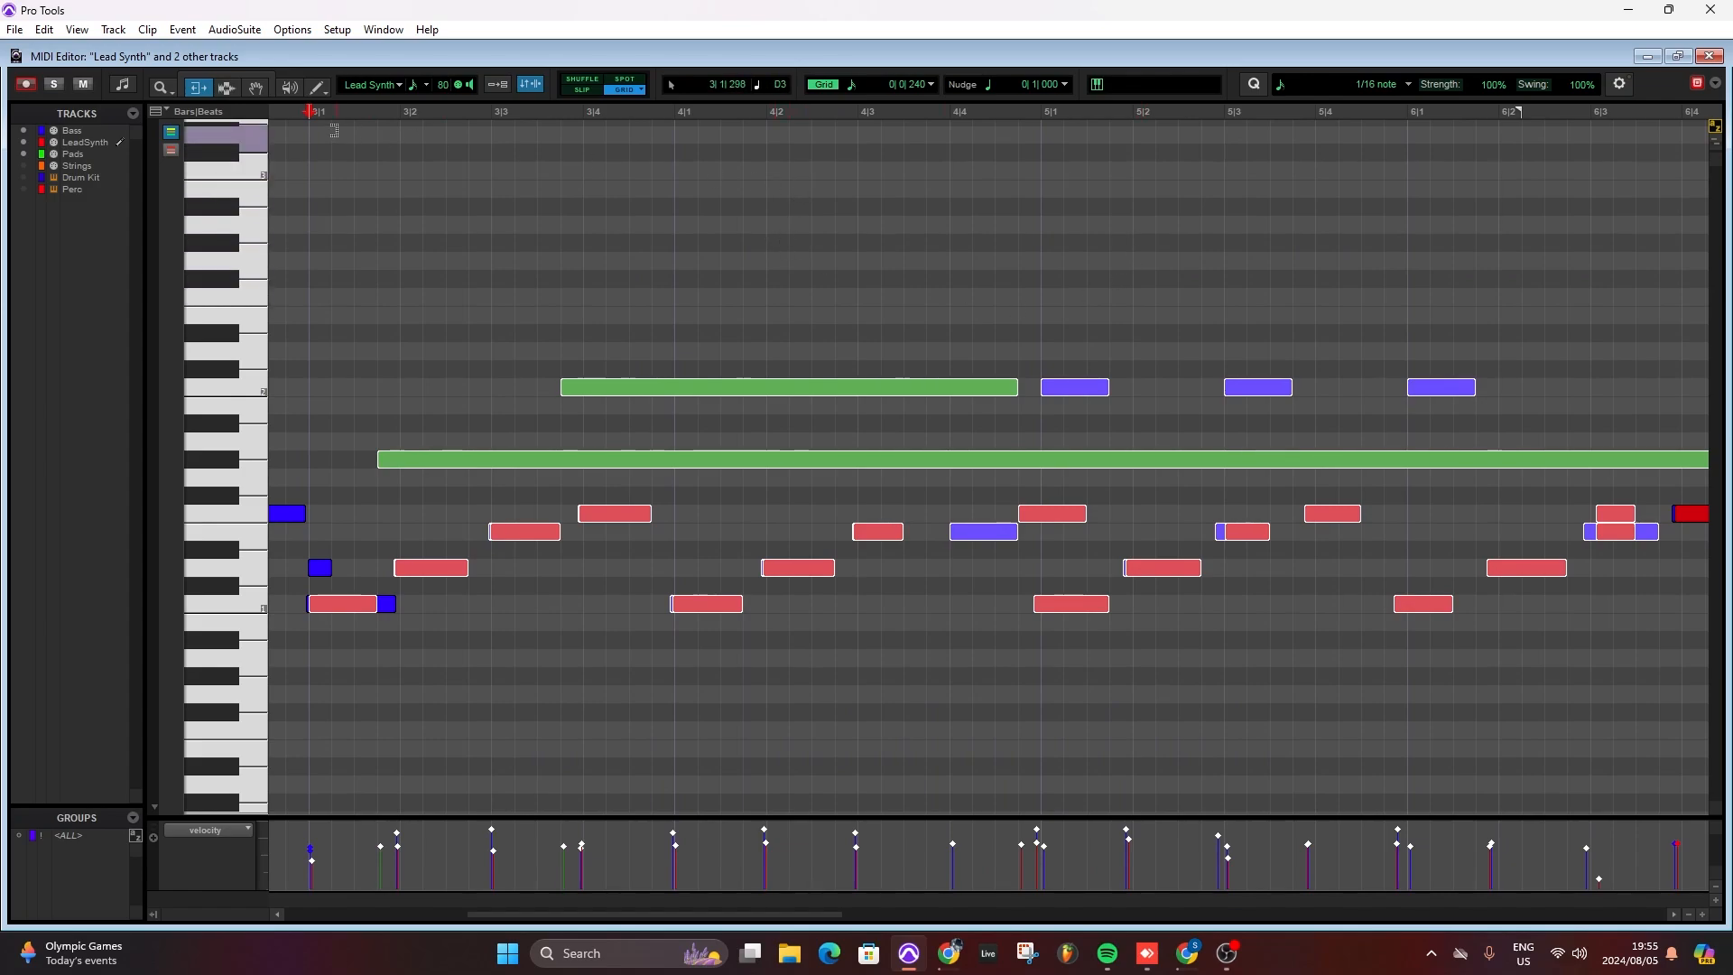
left_click(721, 370)
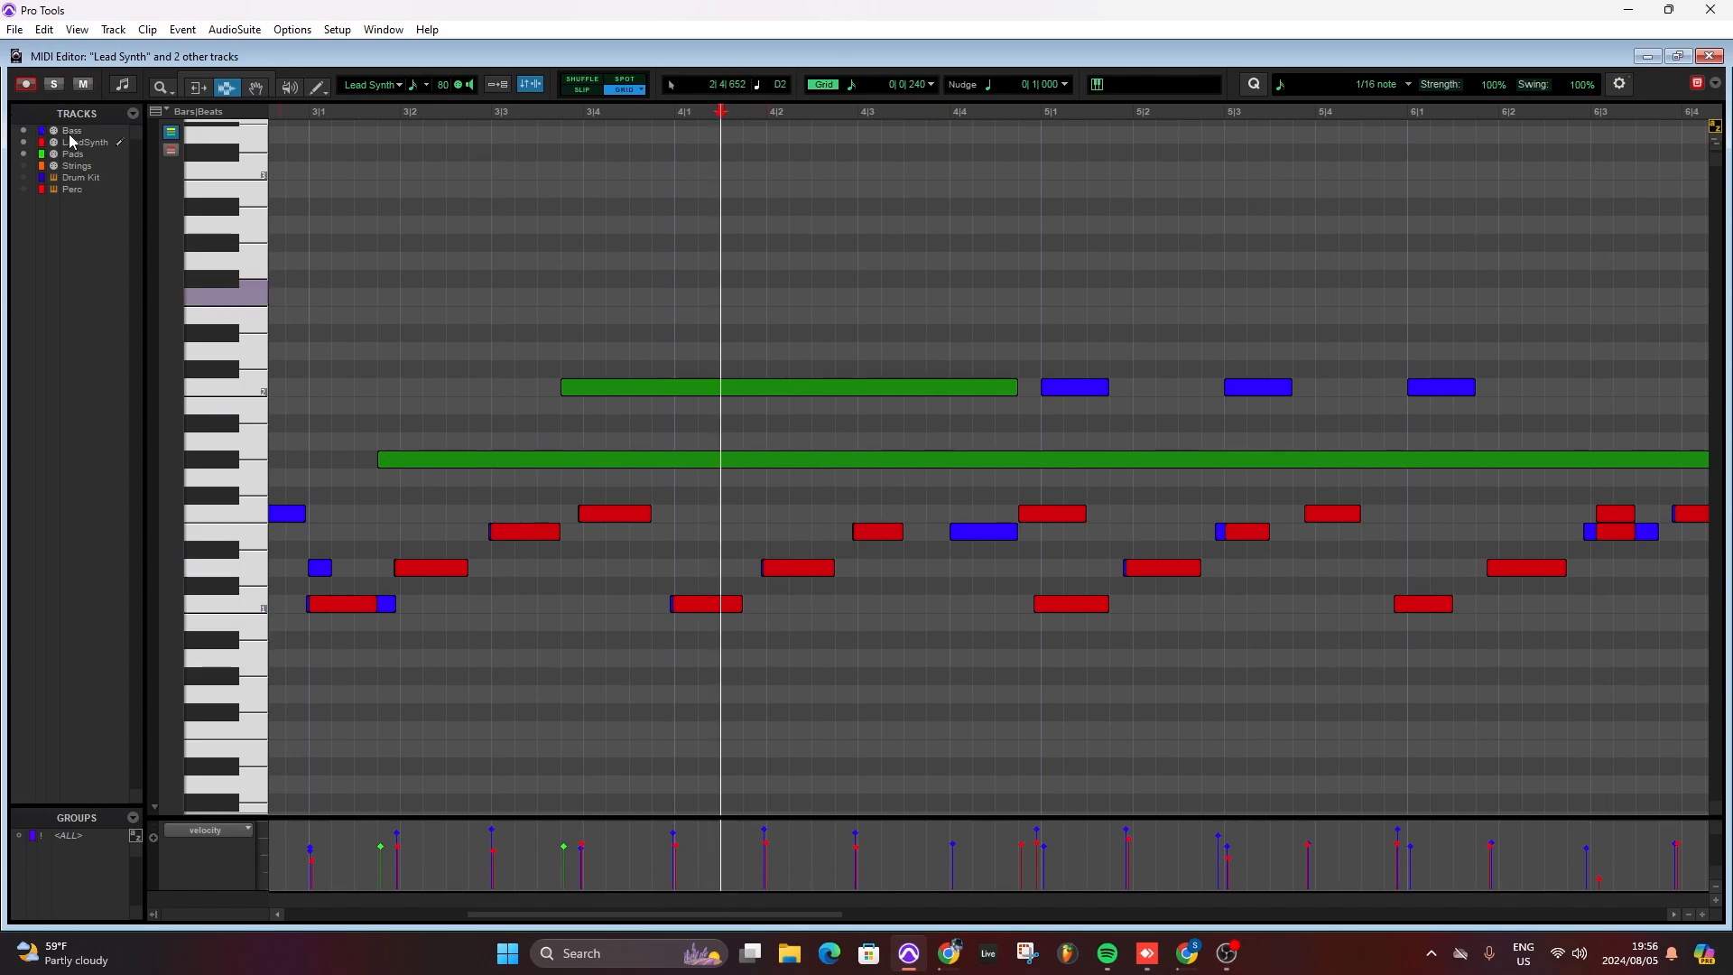
- Make Bass the editable track and select the four consecutive notes from about 3|4 to 4|3 with the Grabber tool
left_click(118, 132)
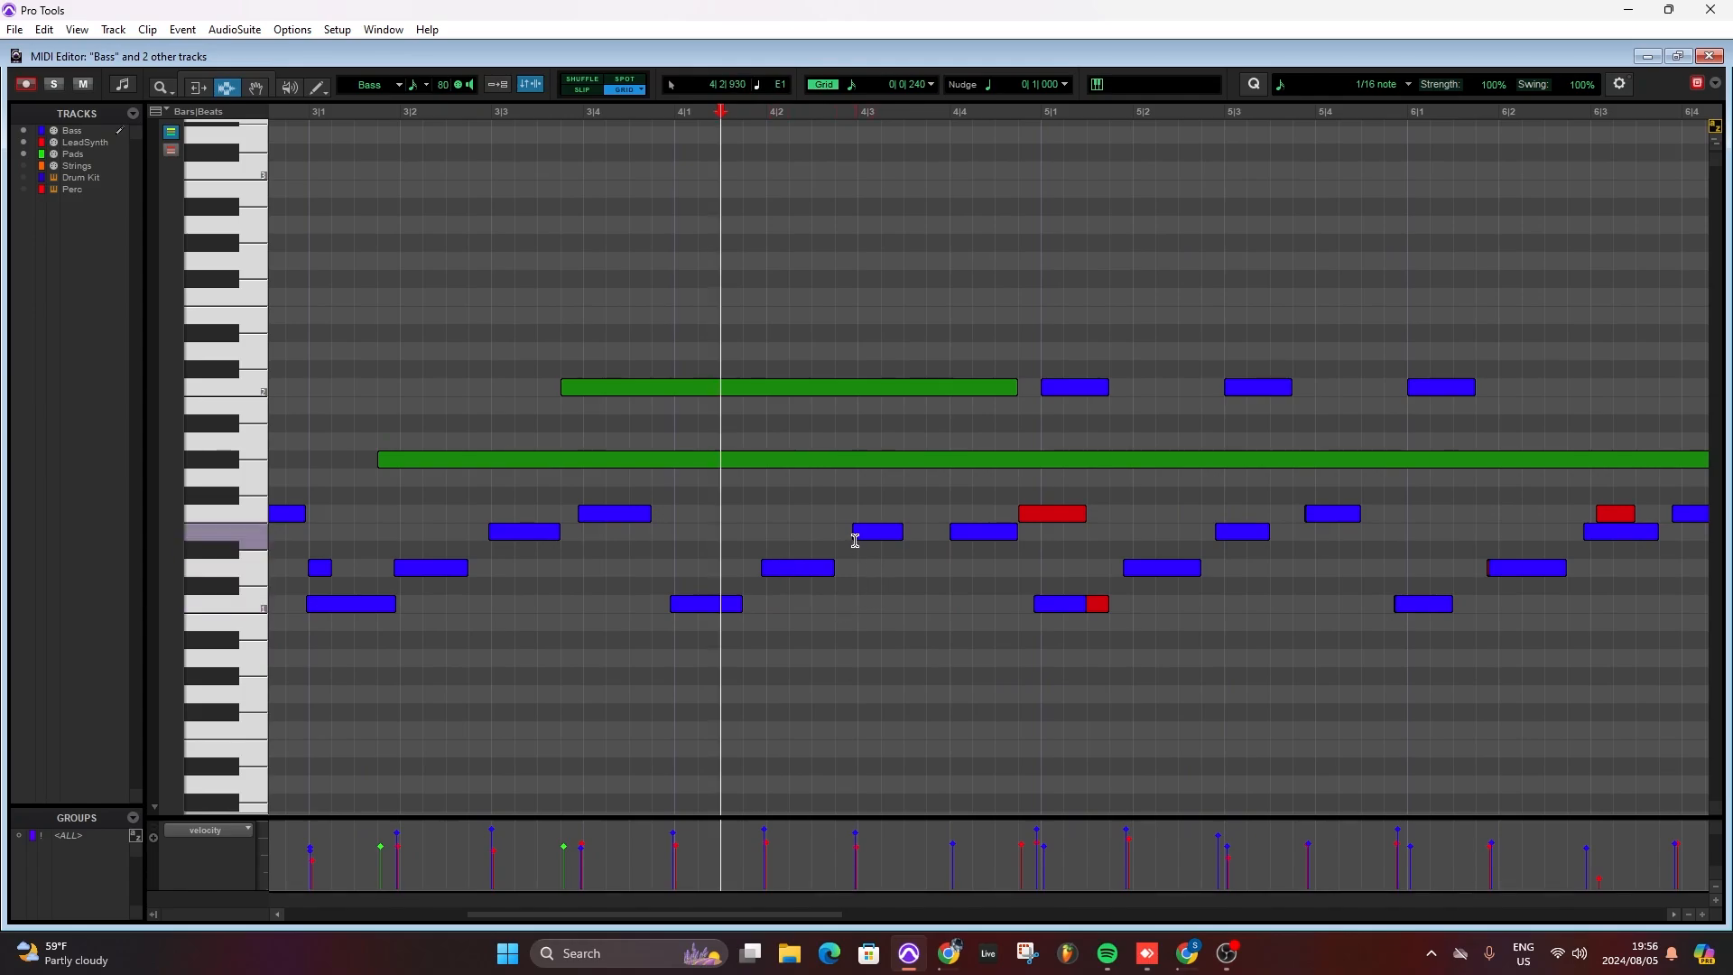
key("ctrl+]")
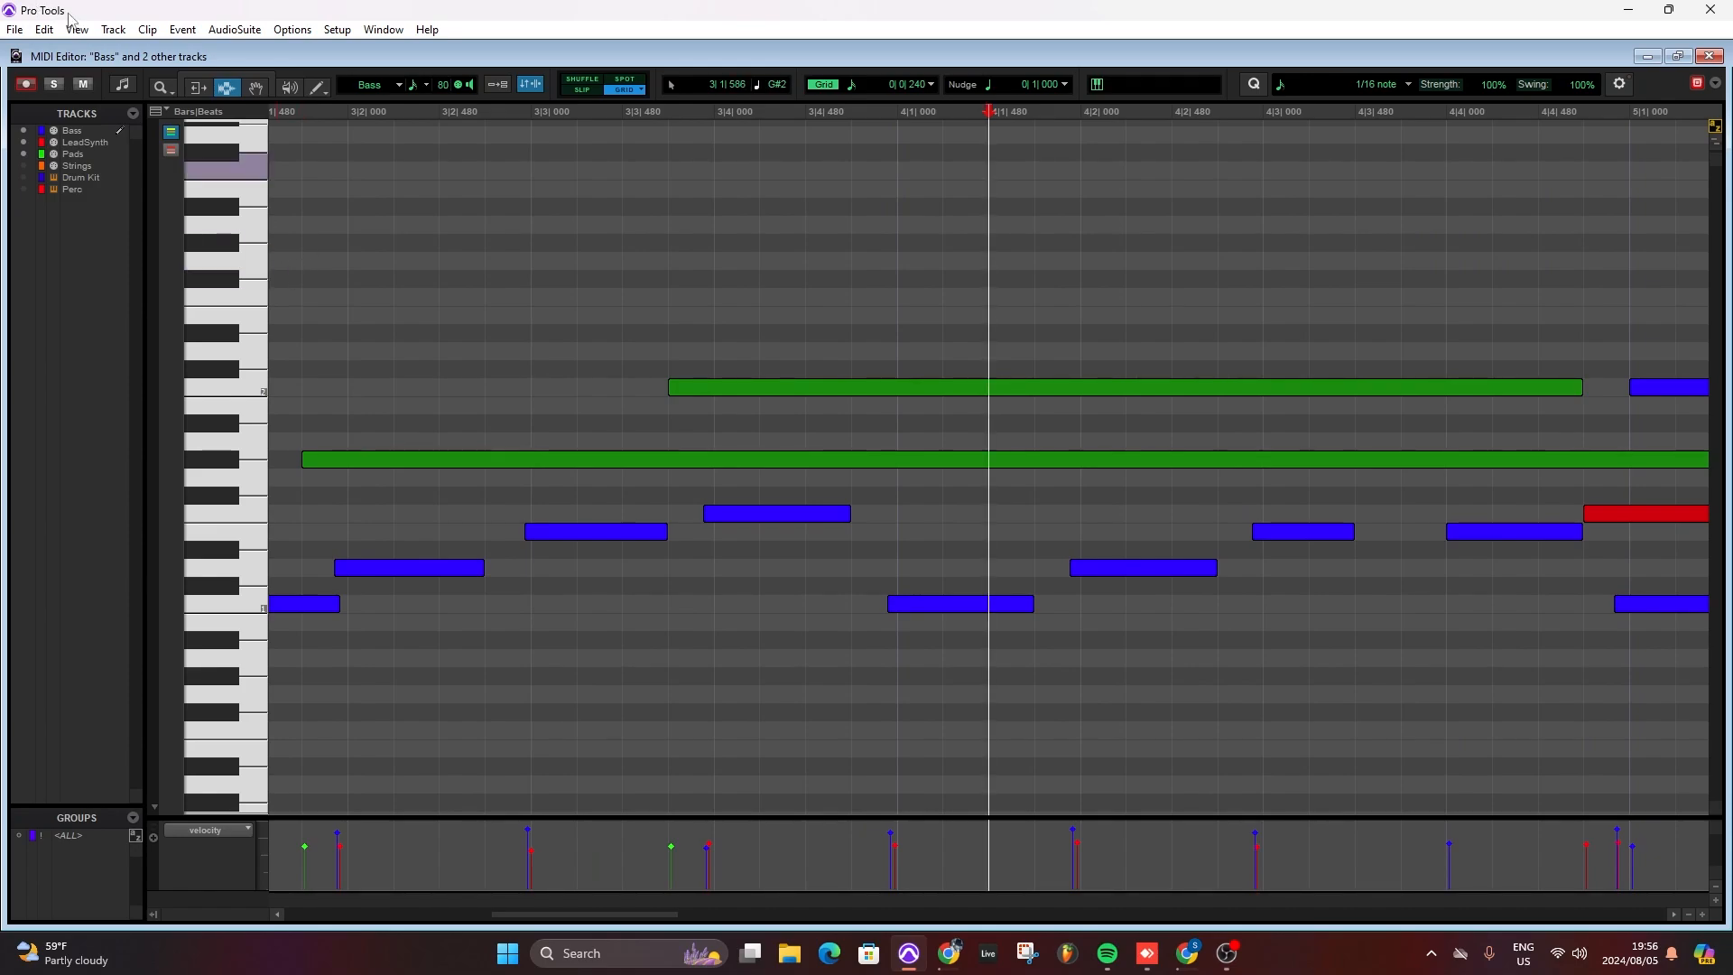
left_click(253, 87)
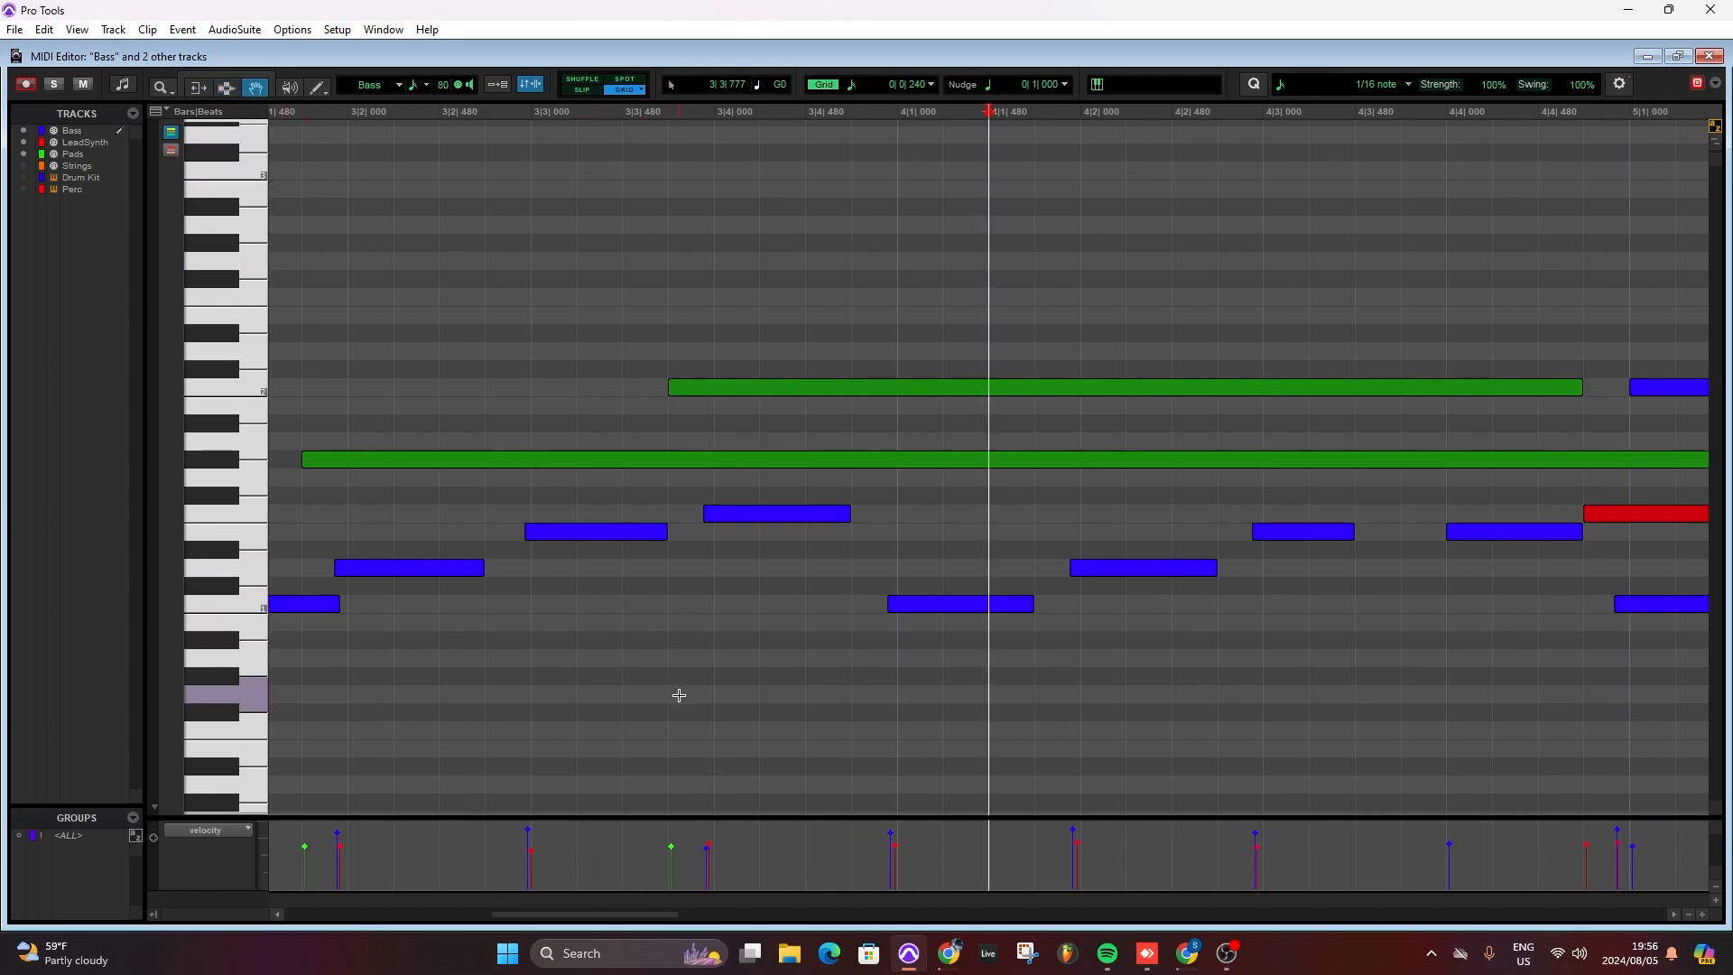
left_click_drag(688, 721, 1435, 495)
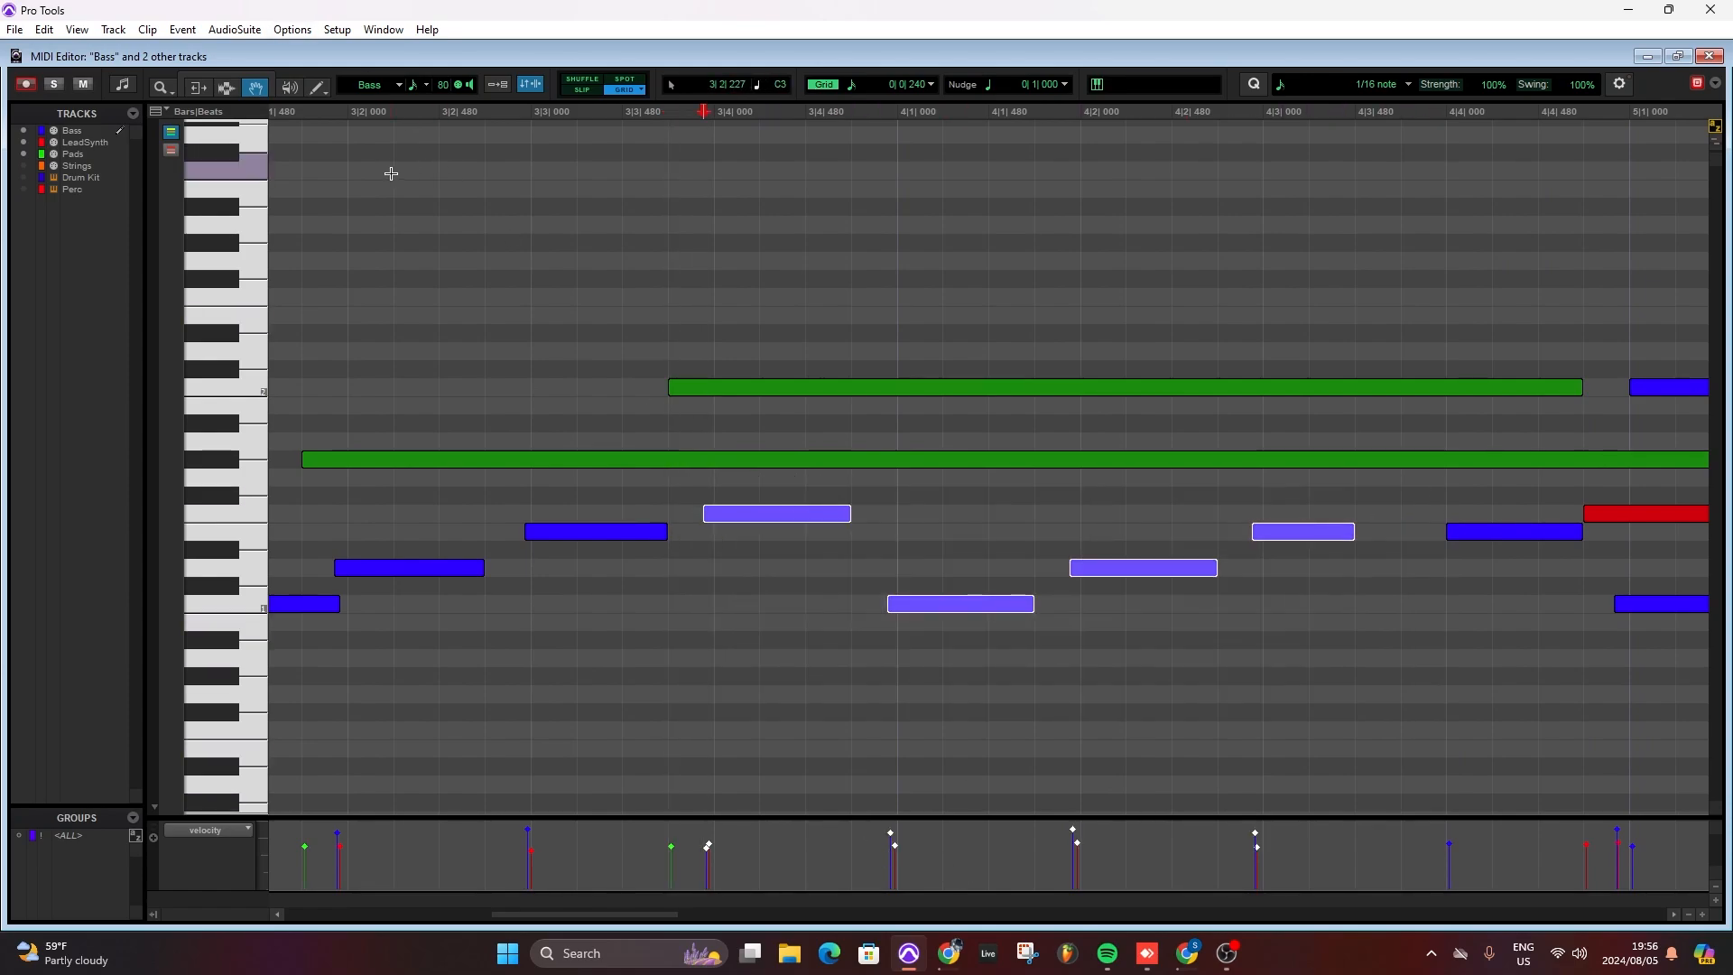
- Quantize the start times of the selected notes to a 1/16 note grid, preserving note duration
left_click(185, 30)
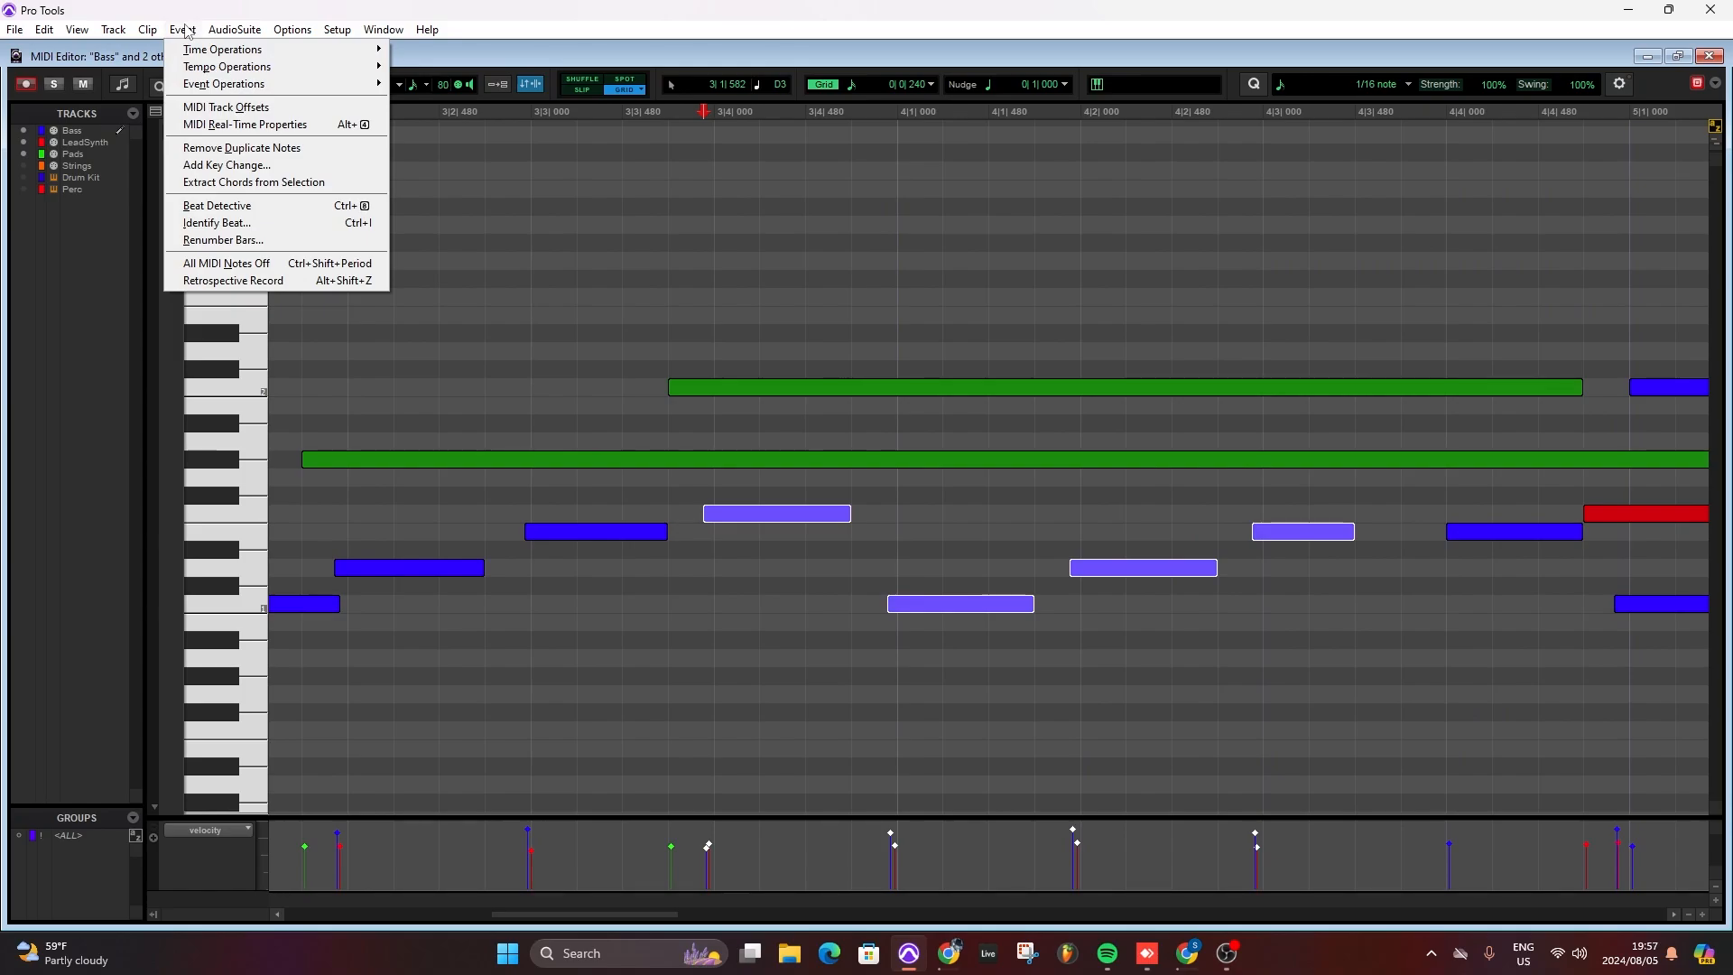
mouse_move(230, 91)
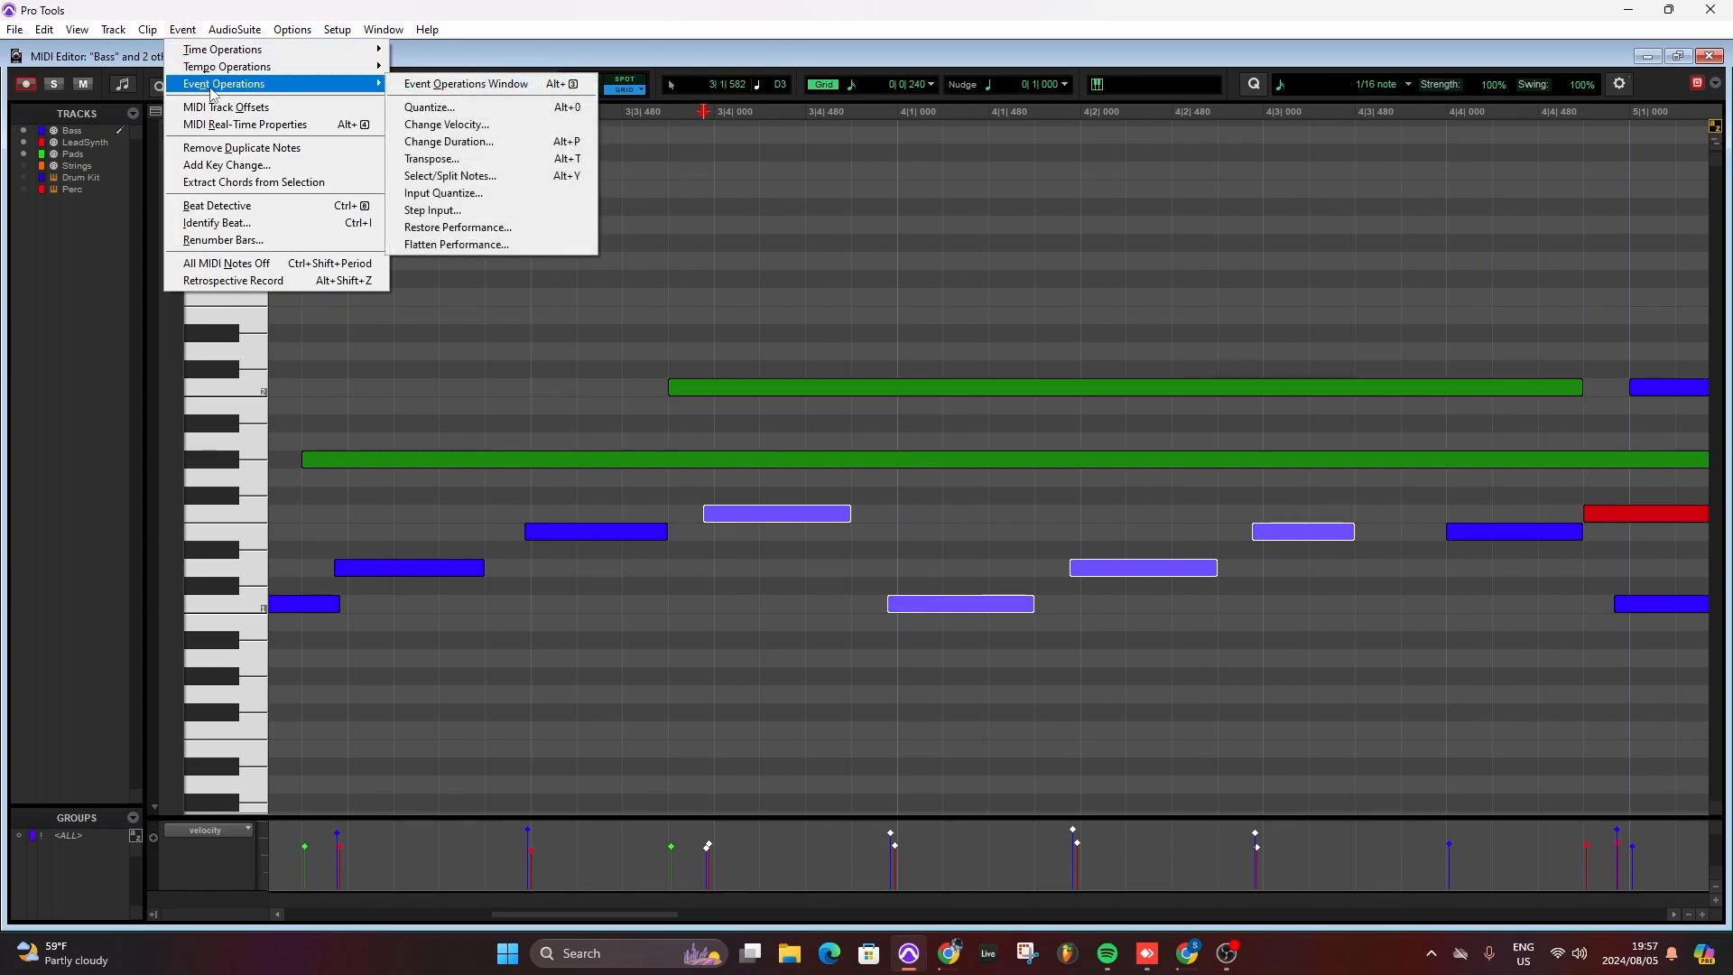
left_click(469, 107)
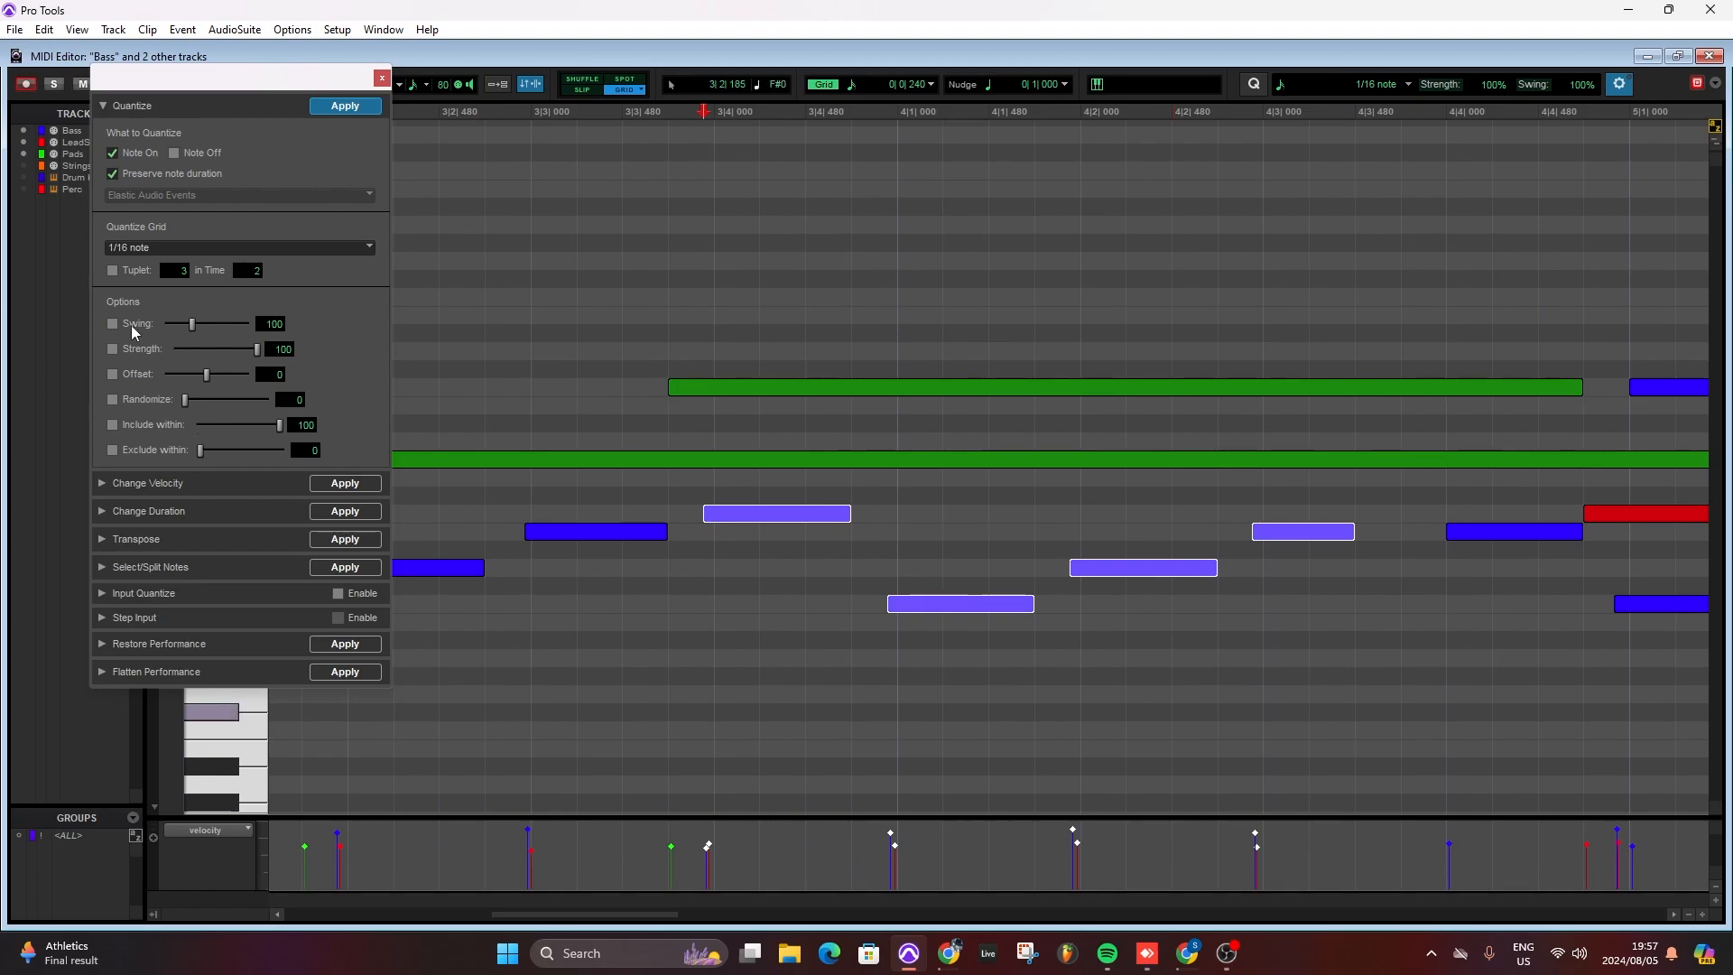
left_click(167, 251)
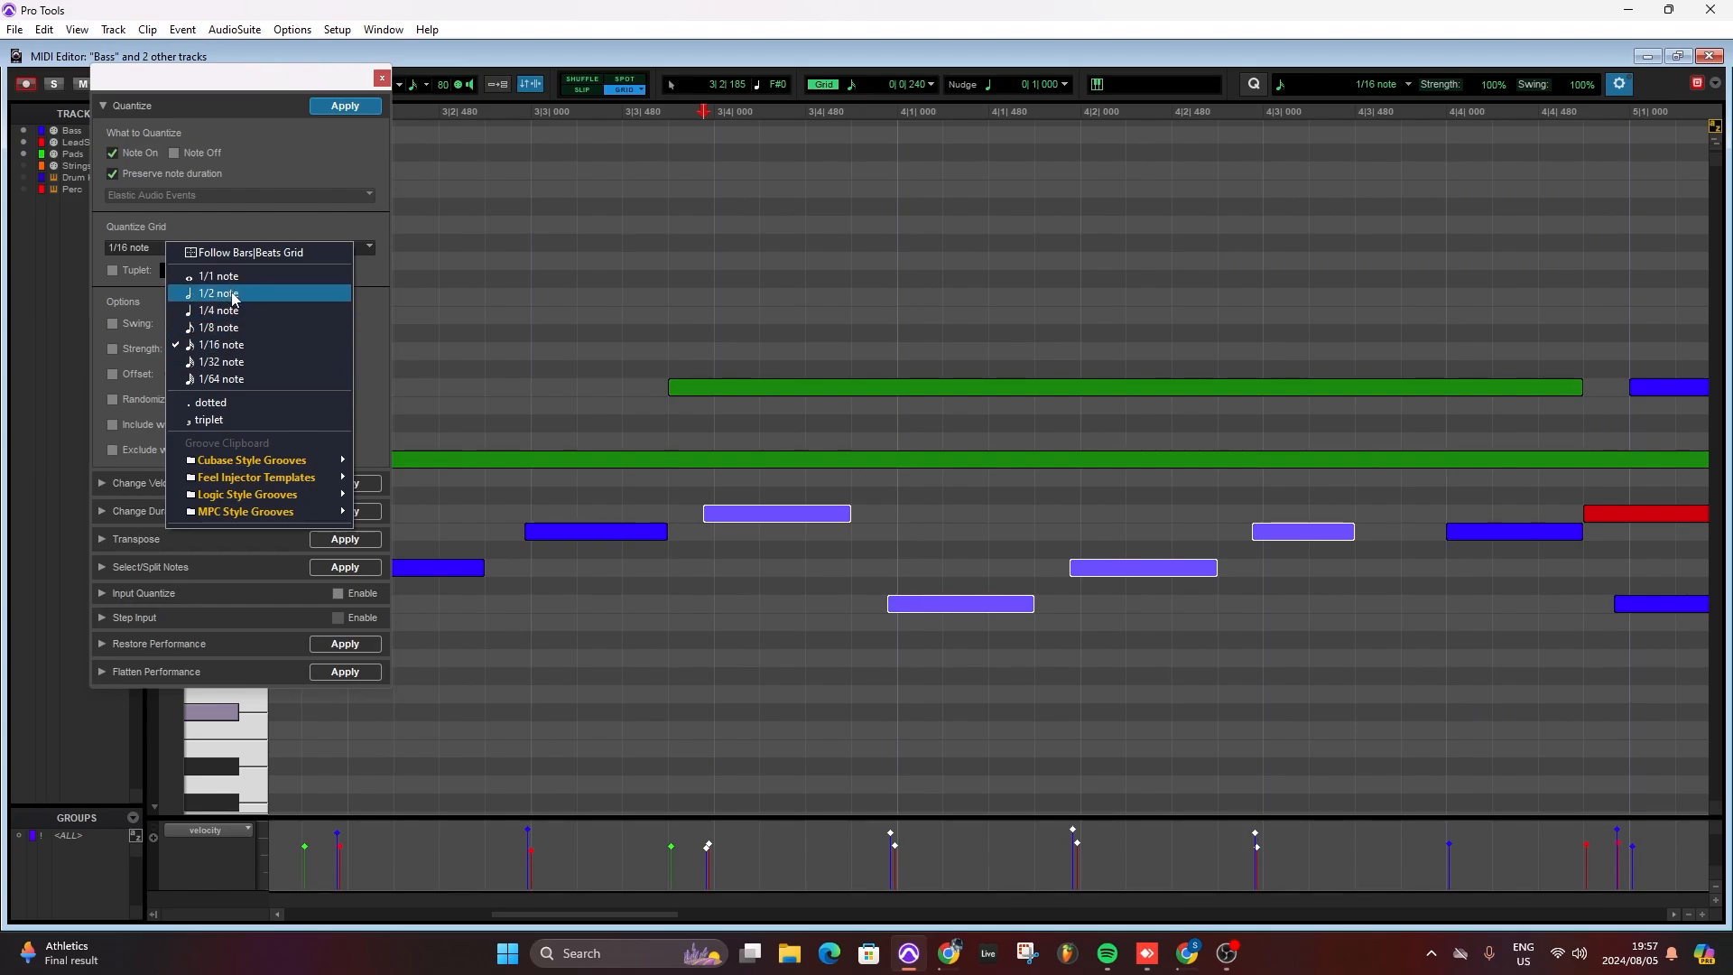
left_click(307, 130)
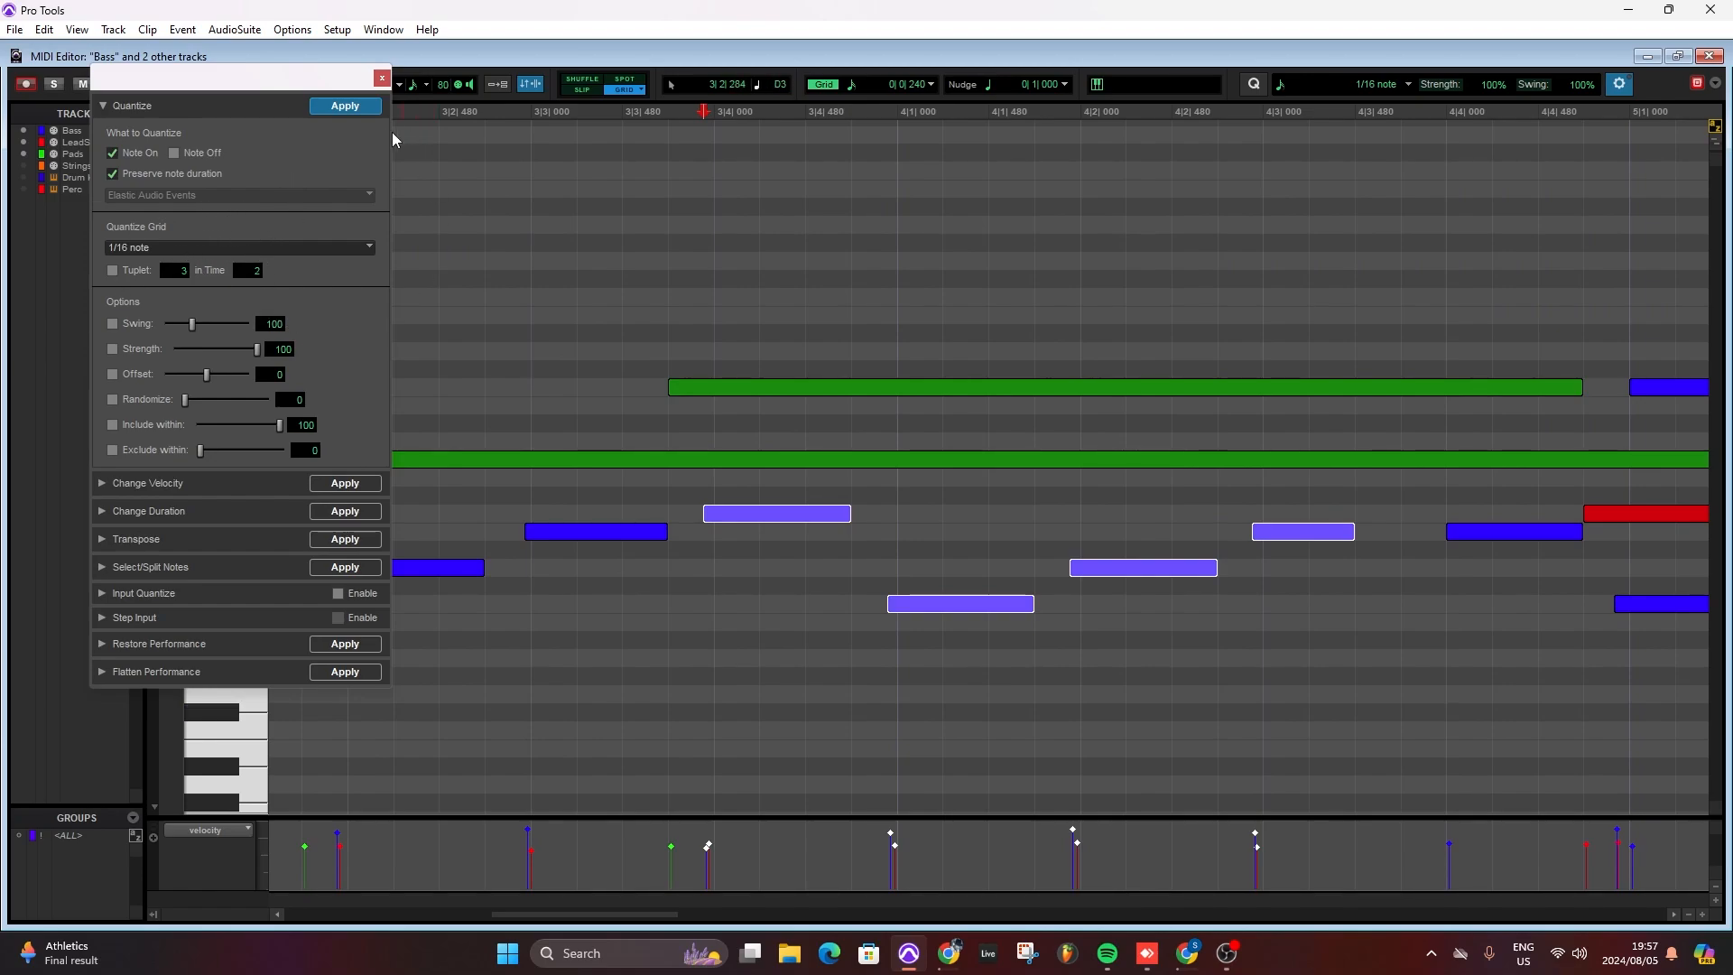
left_click(345, 106)
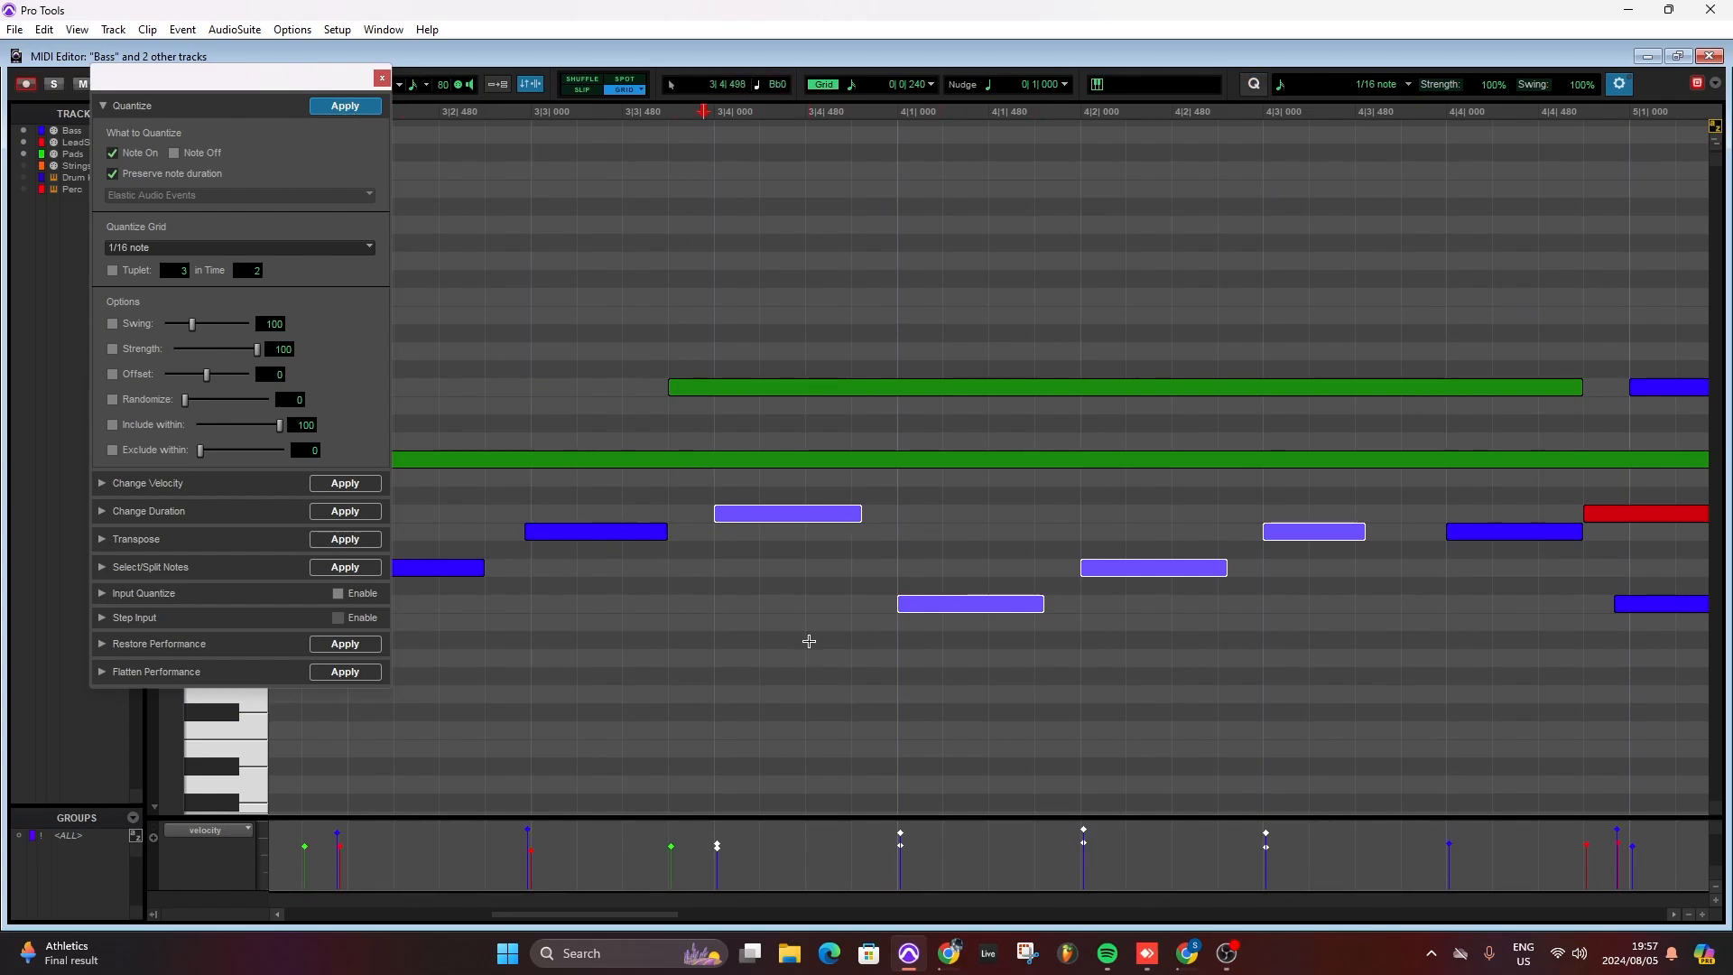
- Compare the notes with and without quantization, leave it undone, and close the quantize settings
key("ctrl+z")
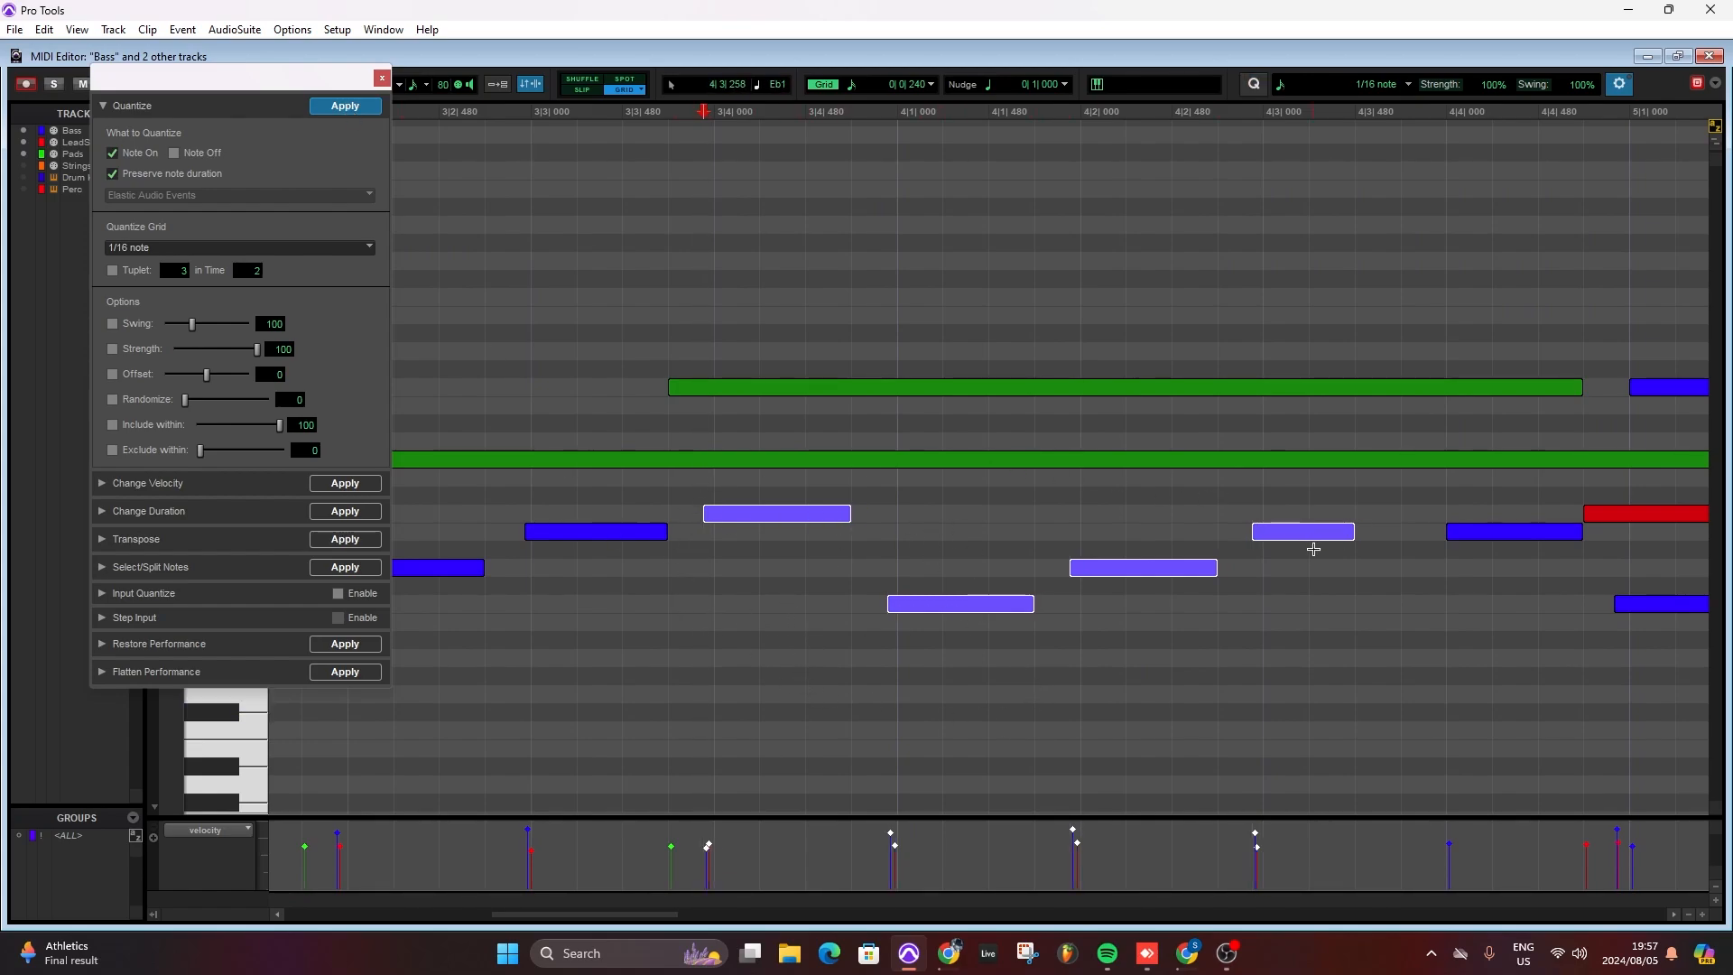
left_click(346, 106)
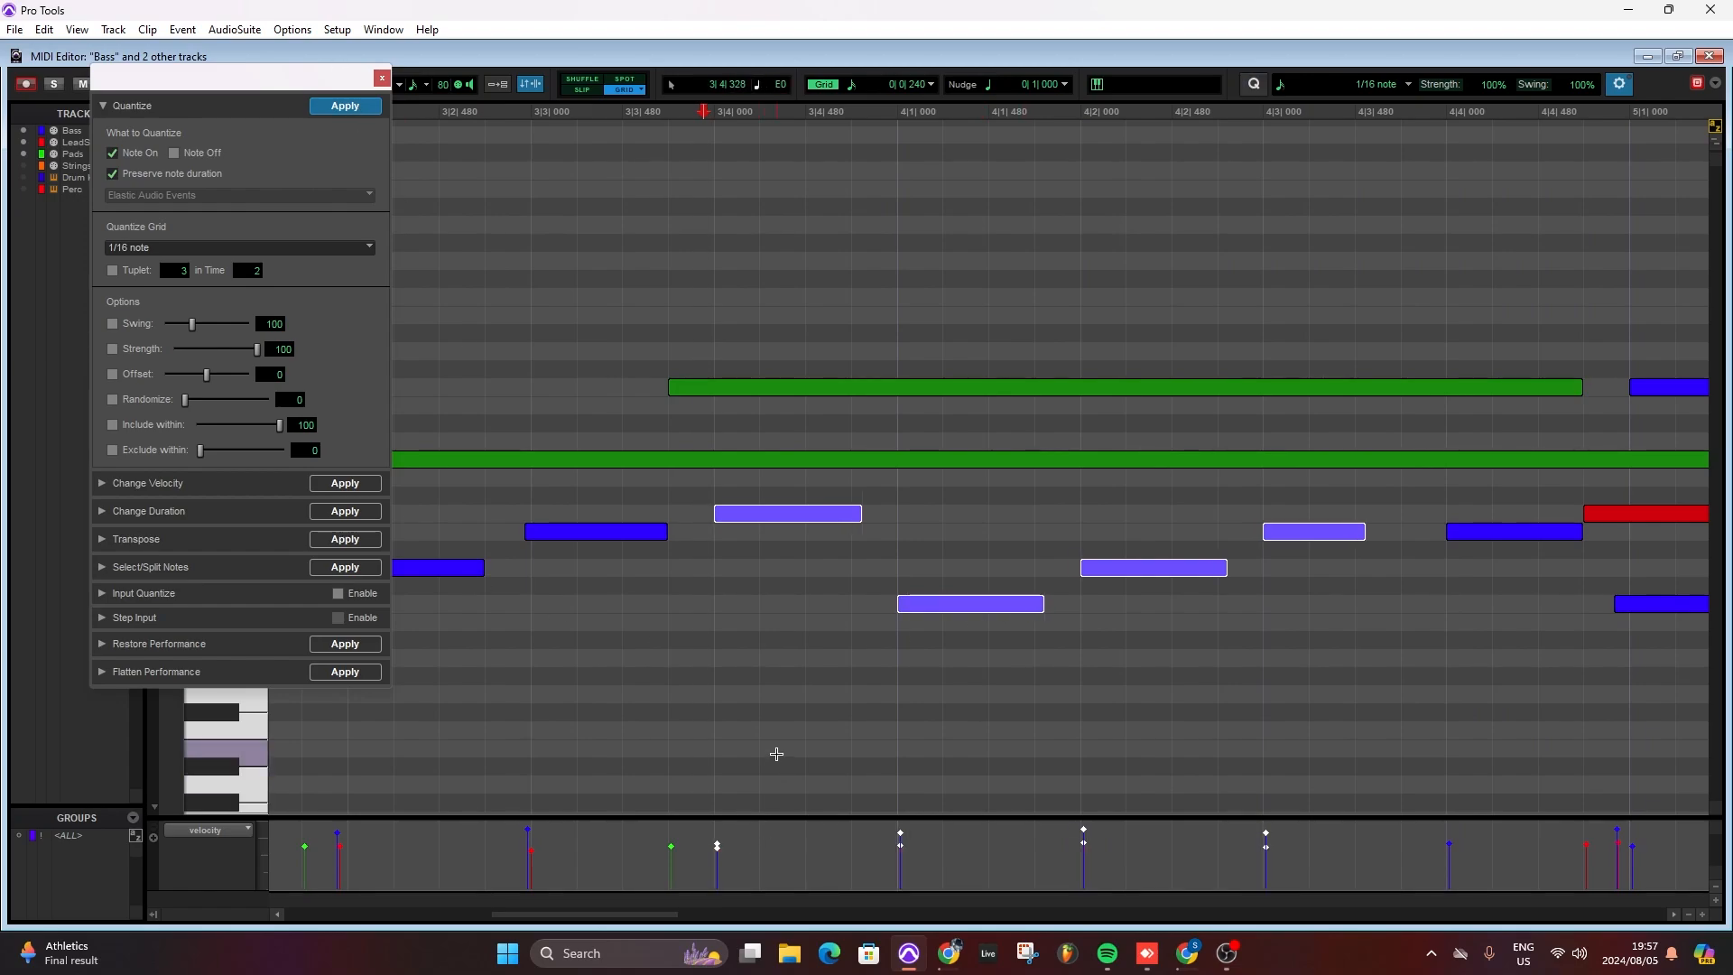
key("ctrl+z")
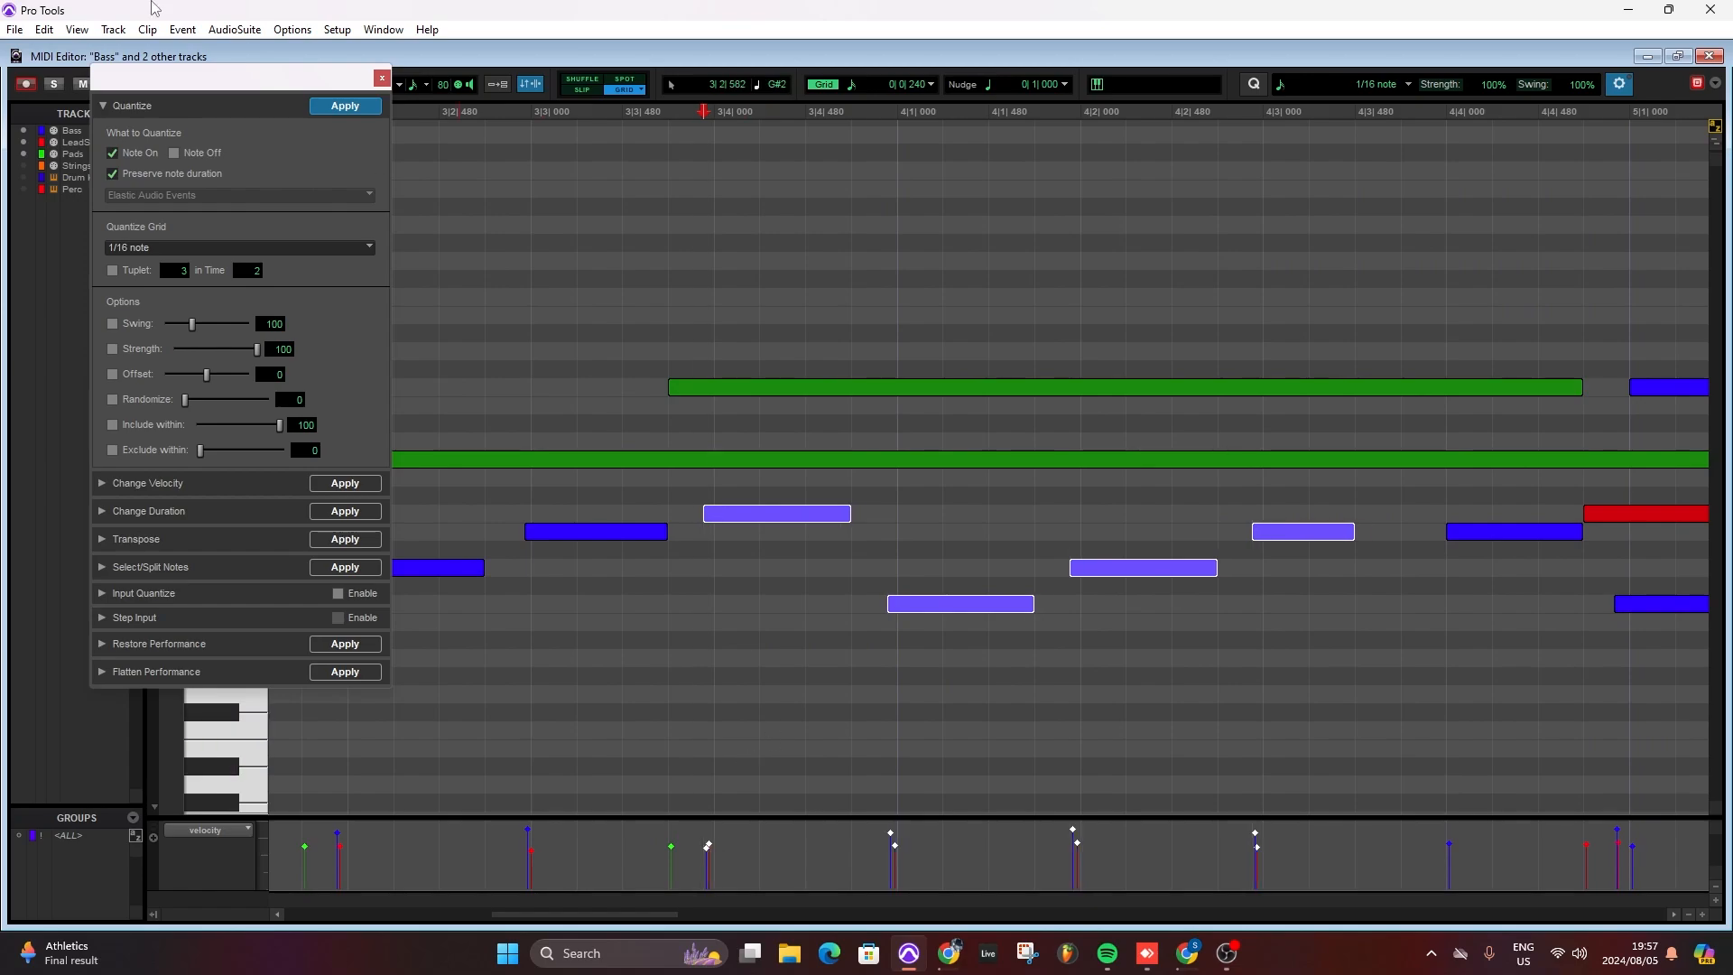
left_click(382, 79)
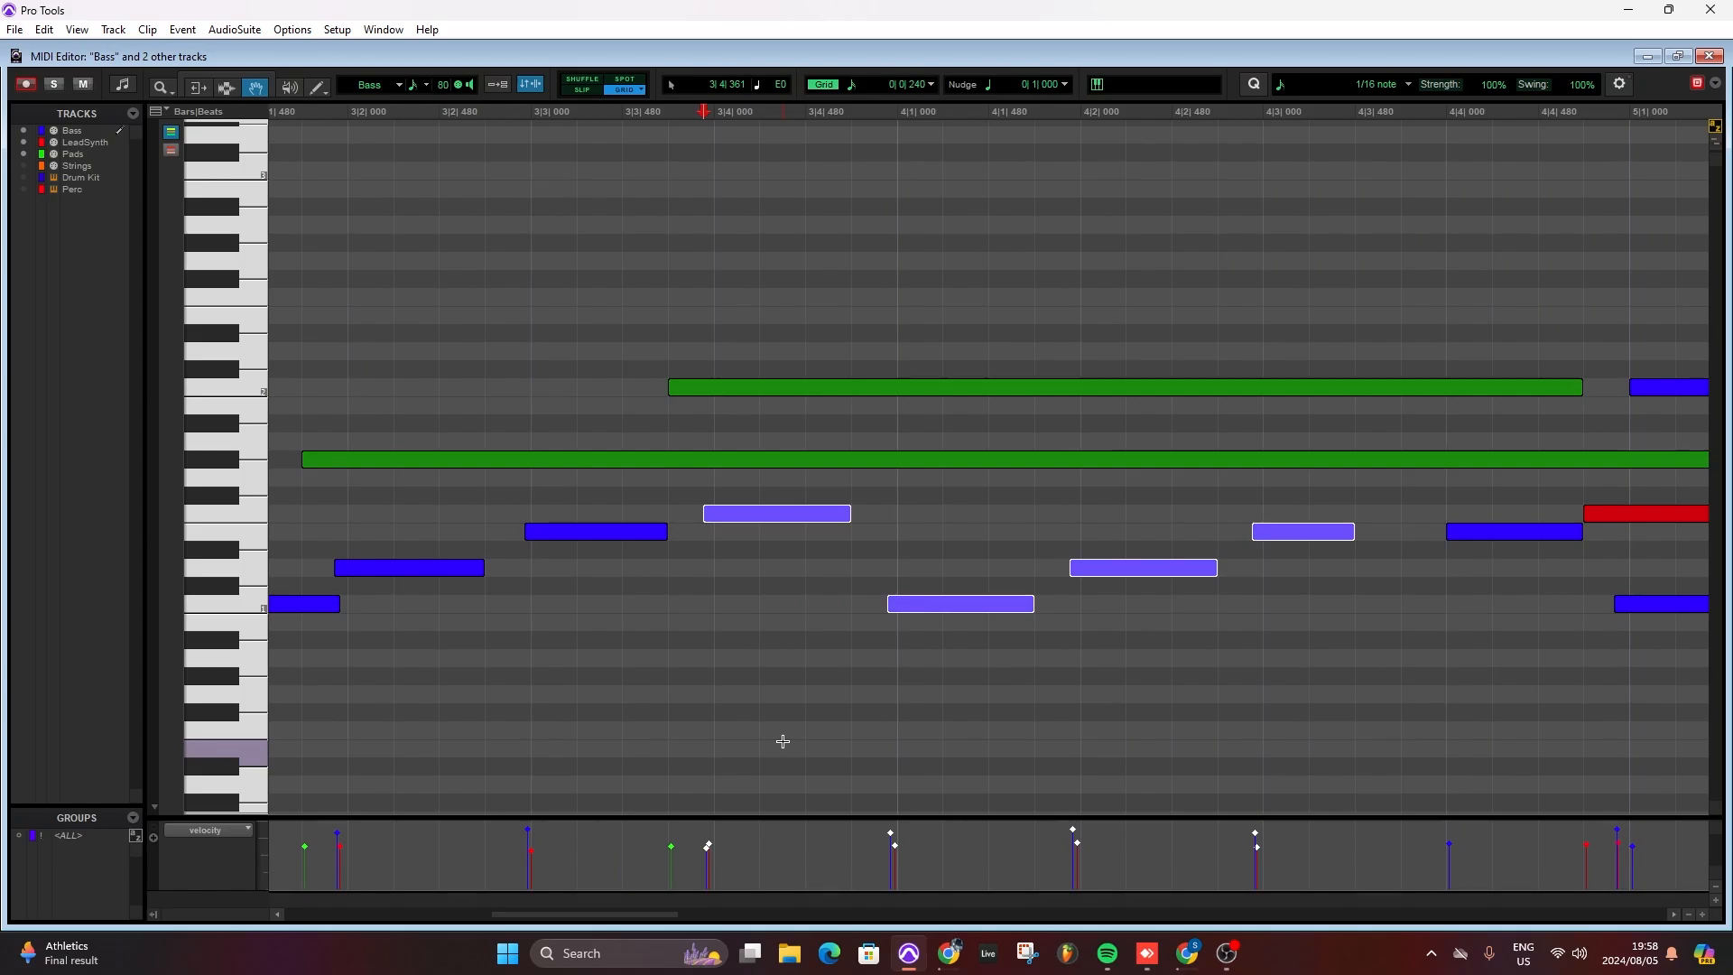
- Close the MIDI Editor and select the Bass-02, Lead Synth-01 and Pads-01 clips together in the Edit window
left_click(1709, 56)
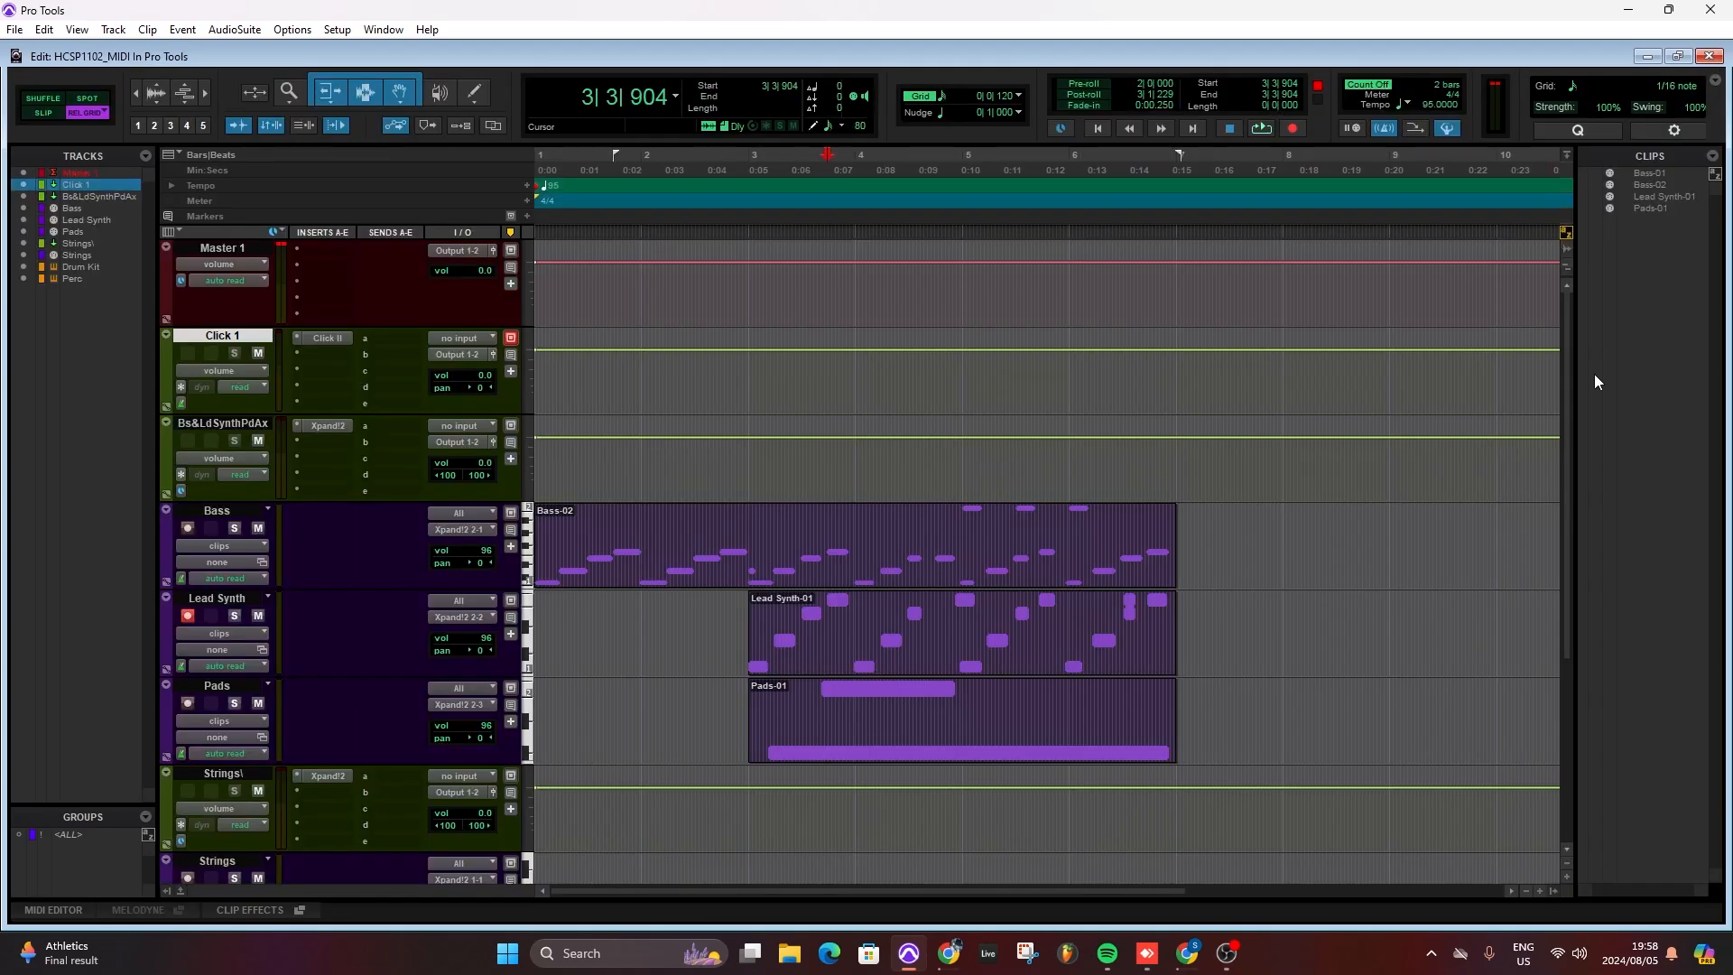
left_click(884, 579)
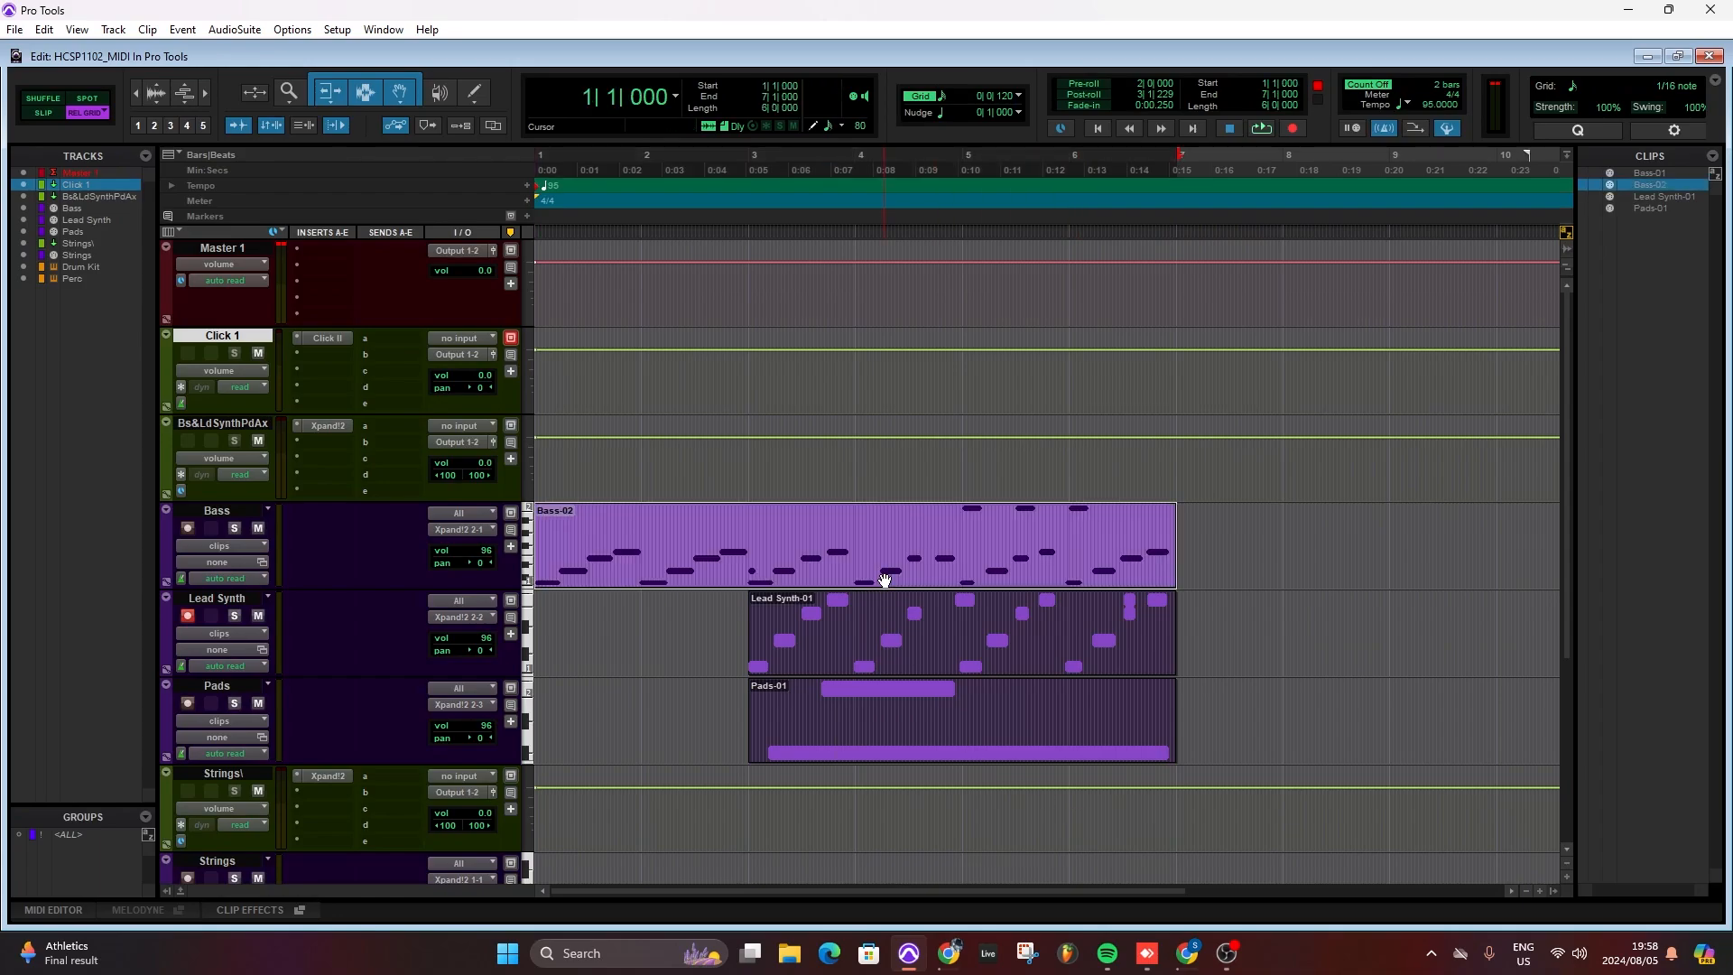
left_click(910, 667)
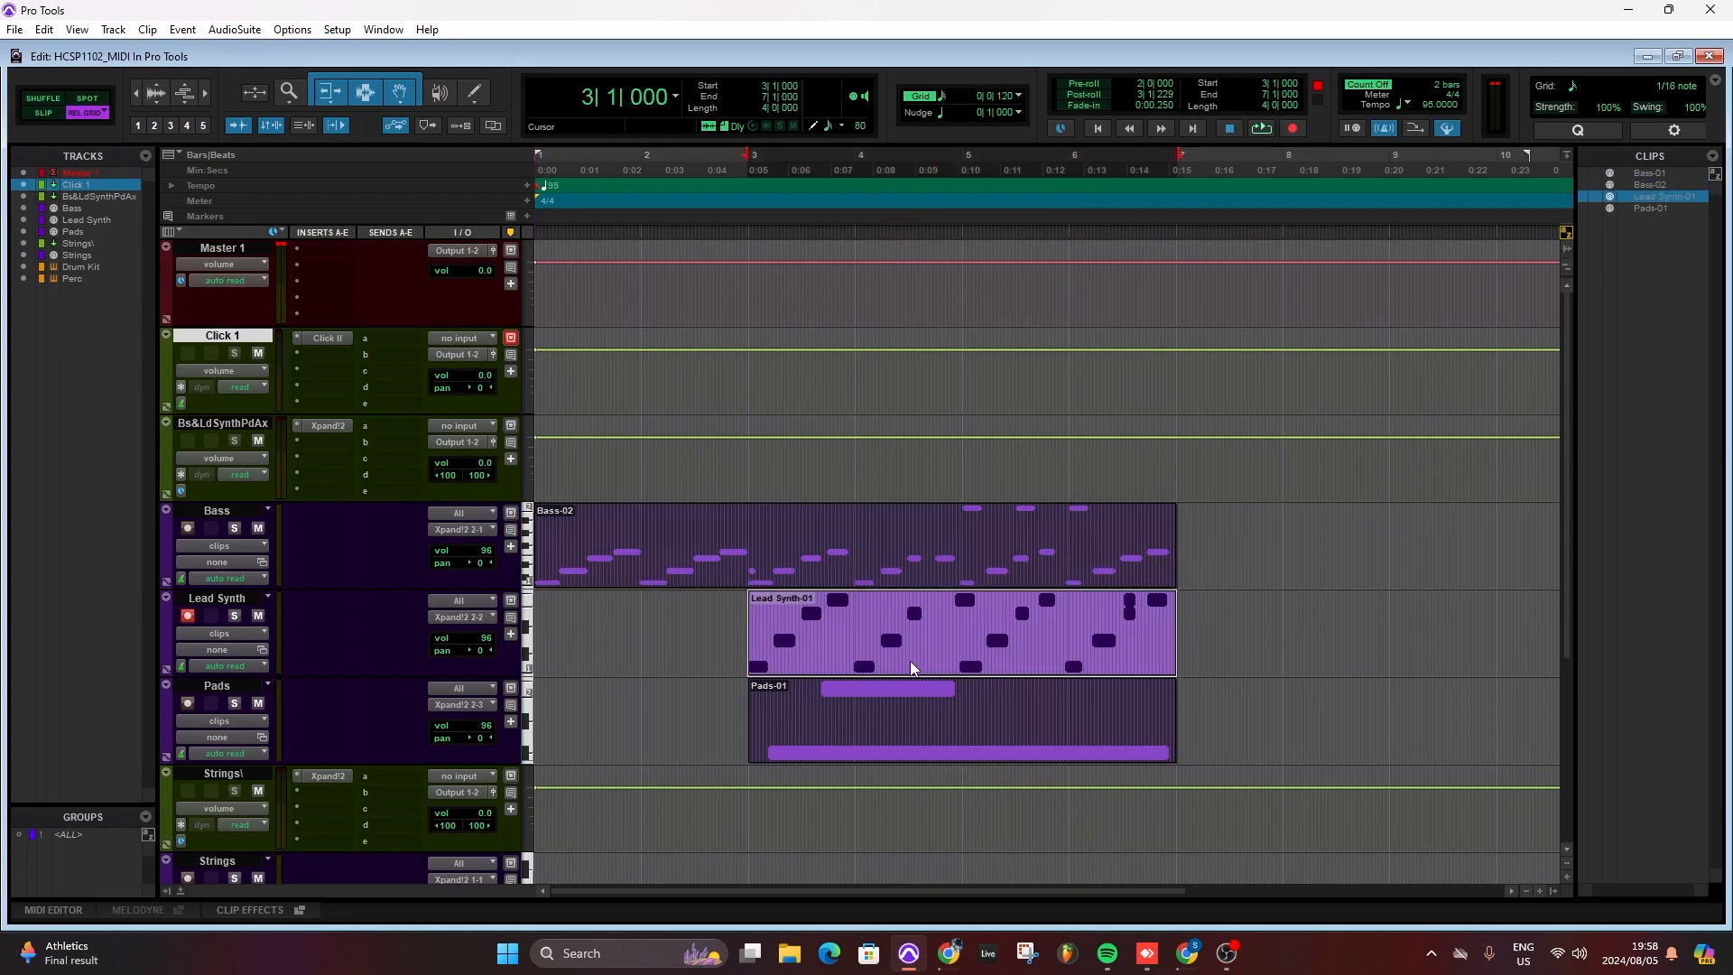
left_click(916, 754, "shift")
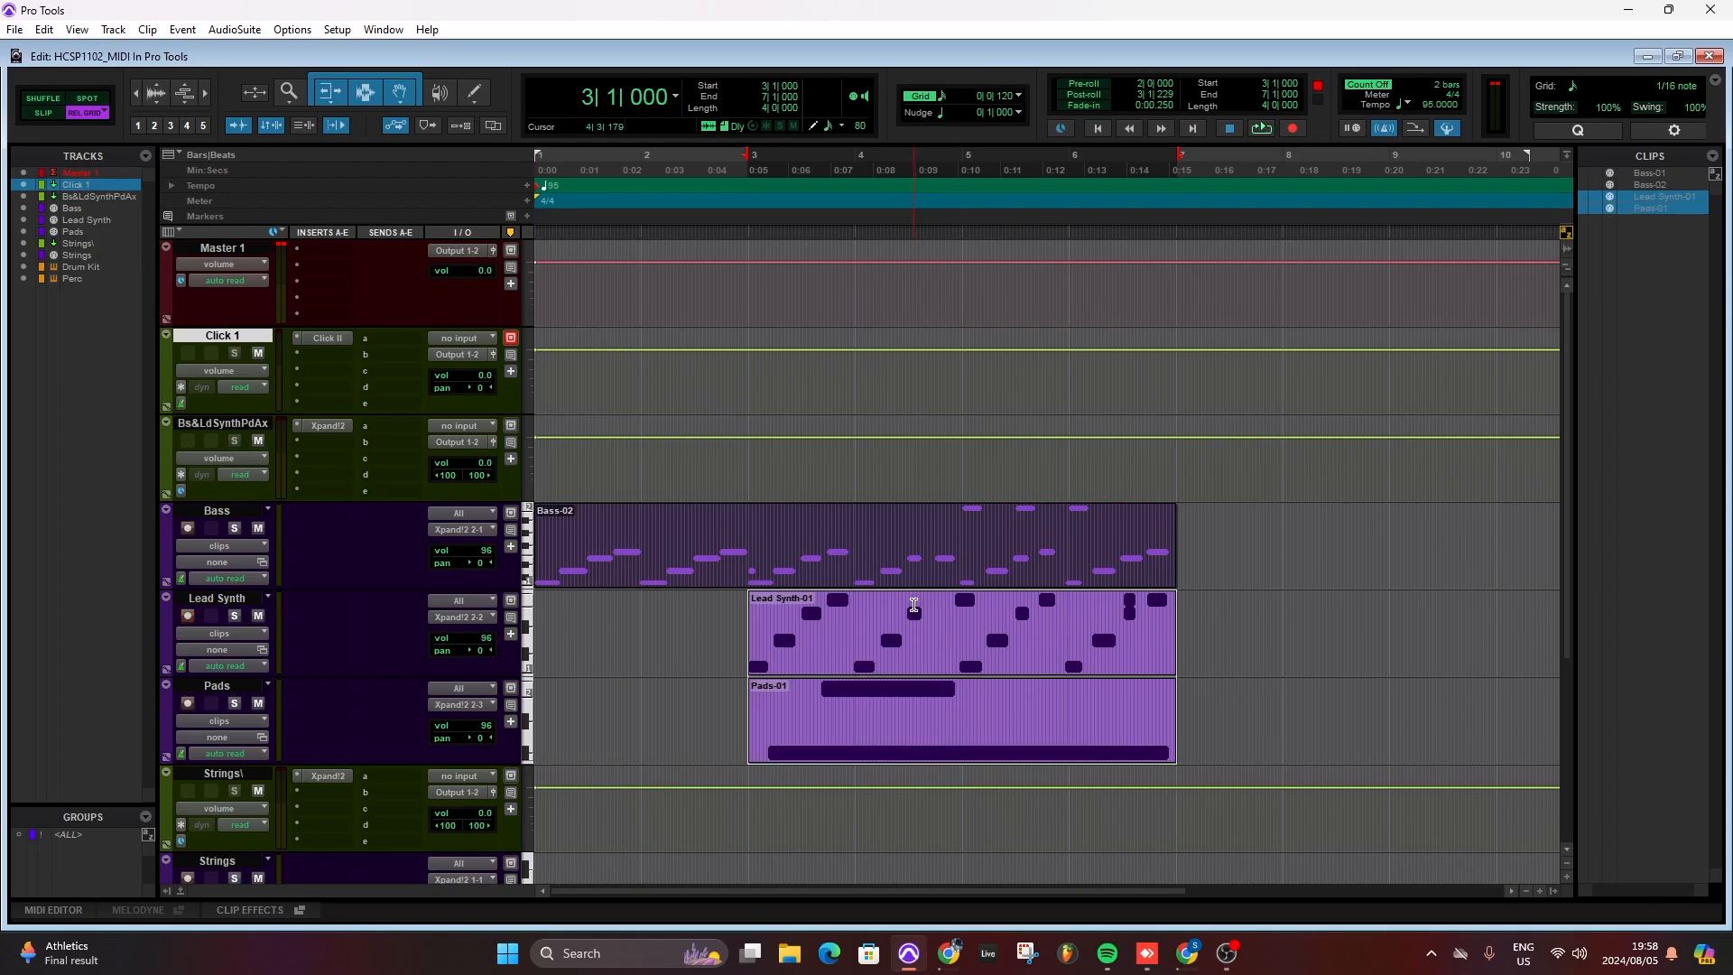
left_click(952, 576, "shift")
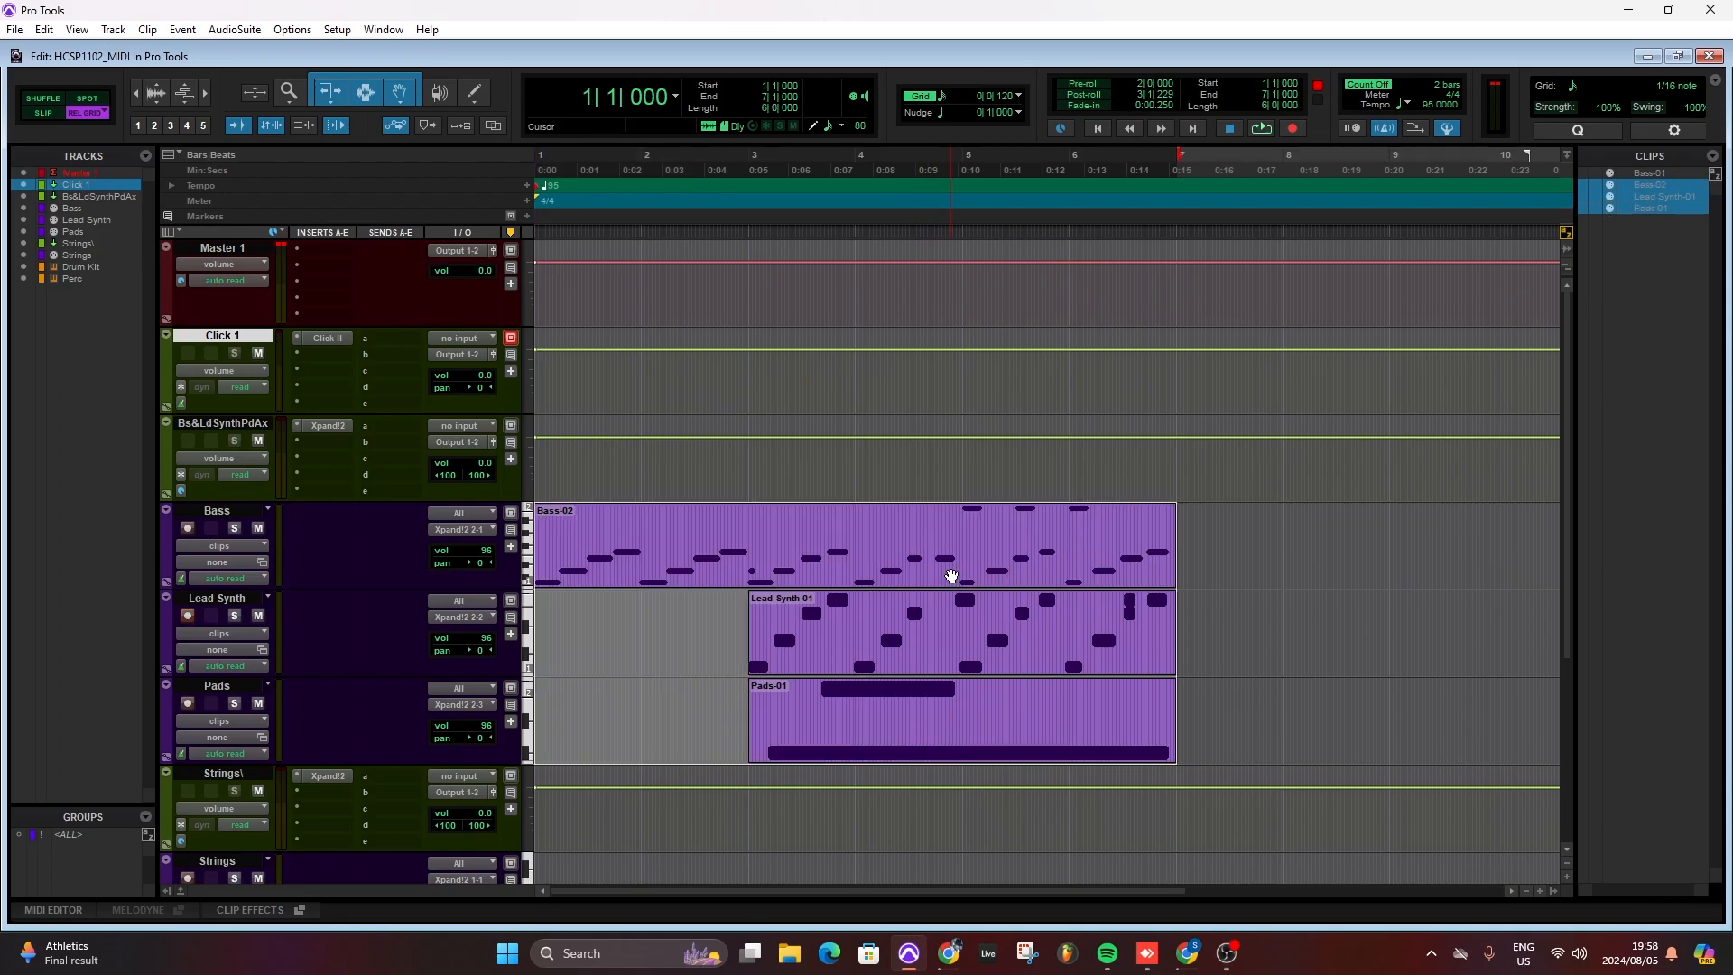
left_click(1342, 618)
left_click(998, 553)
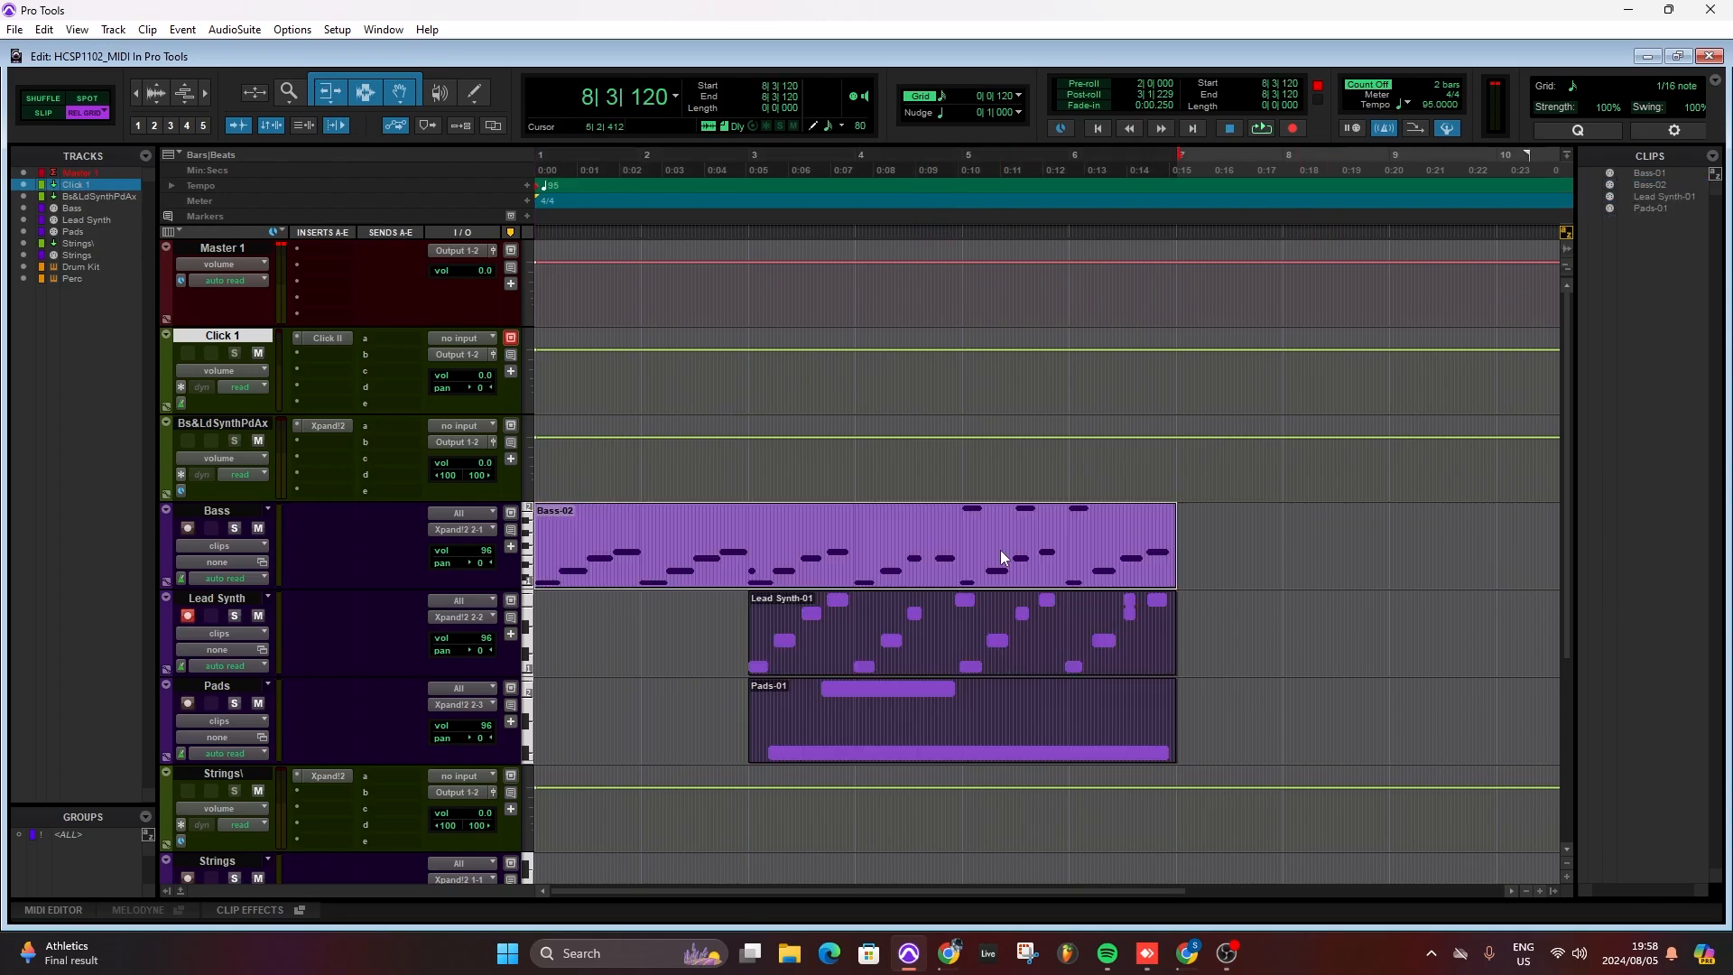
left_click(1011, 656, "shift")
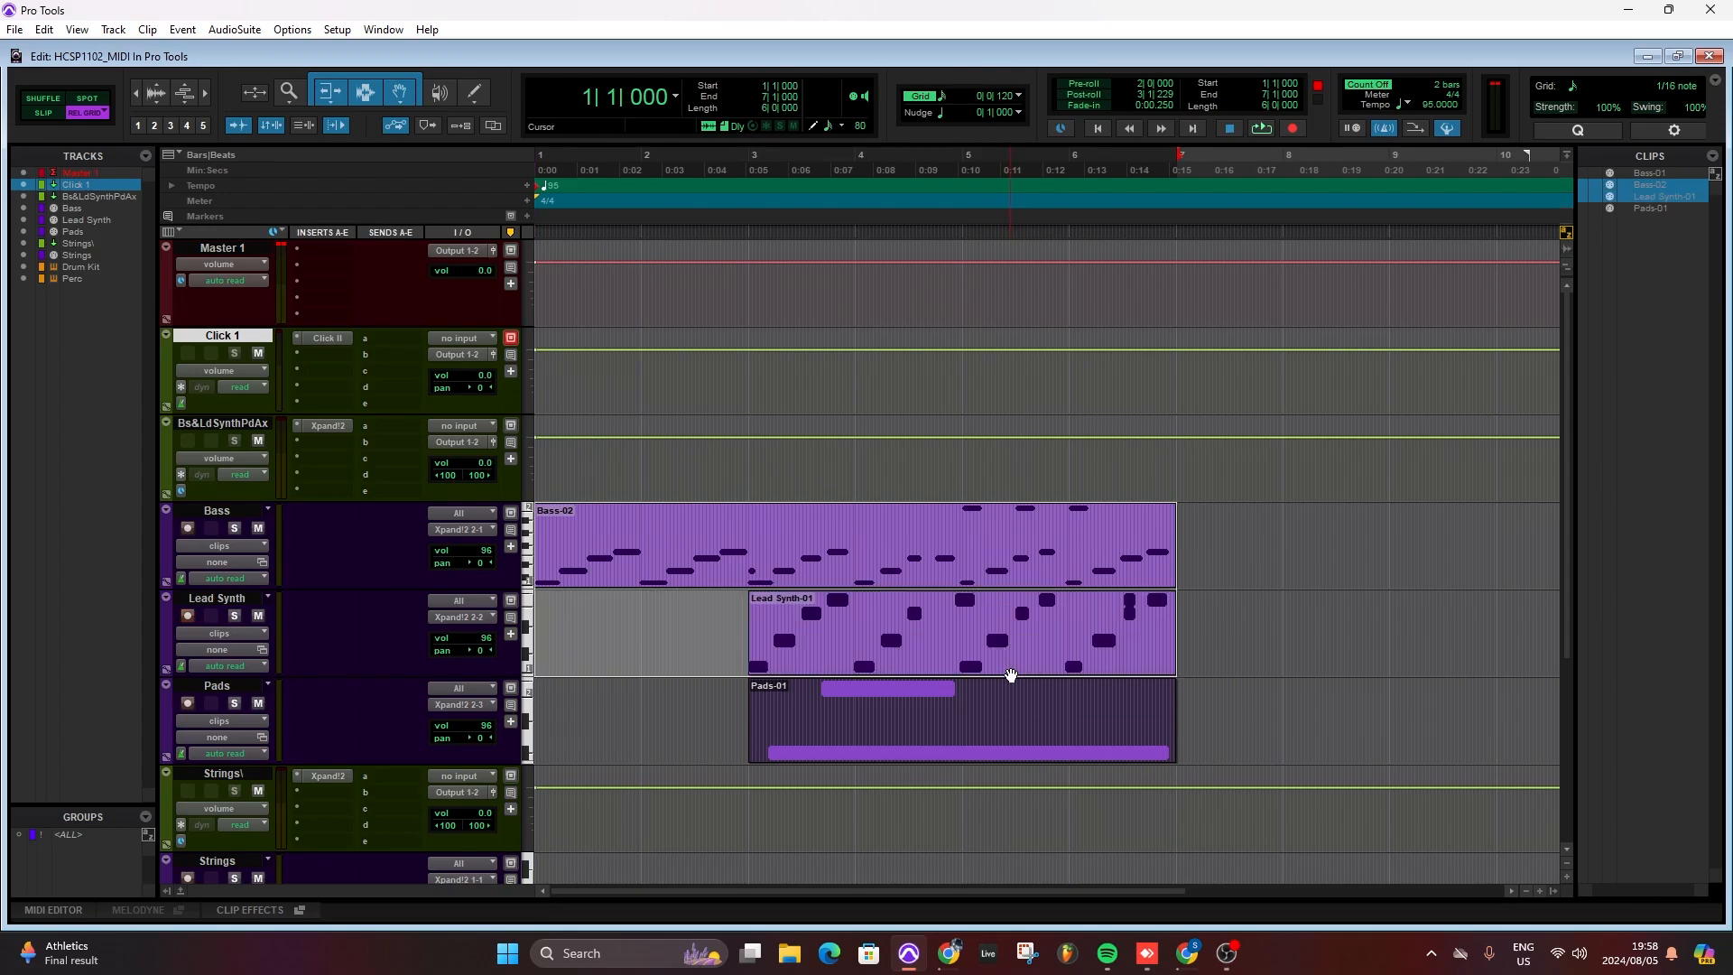
left_click(1014, 746, "shift")
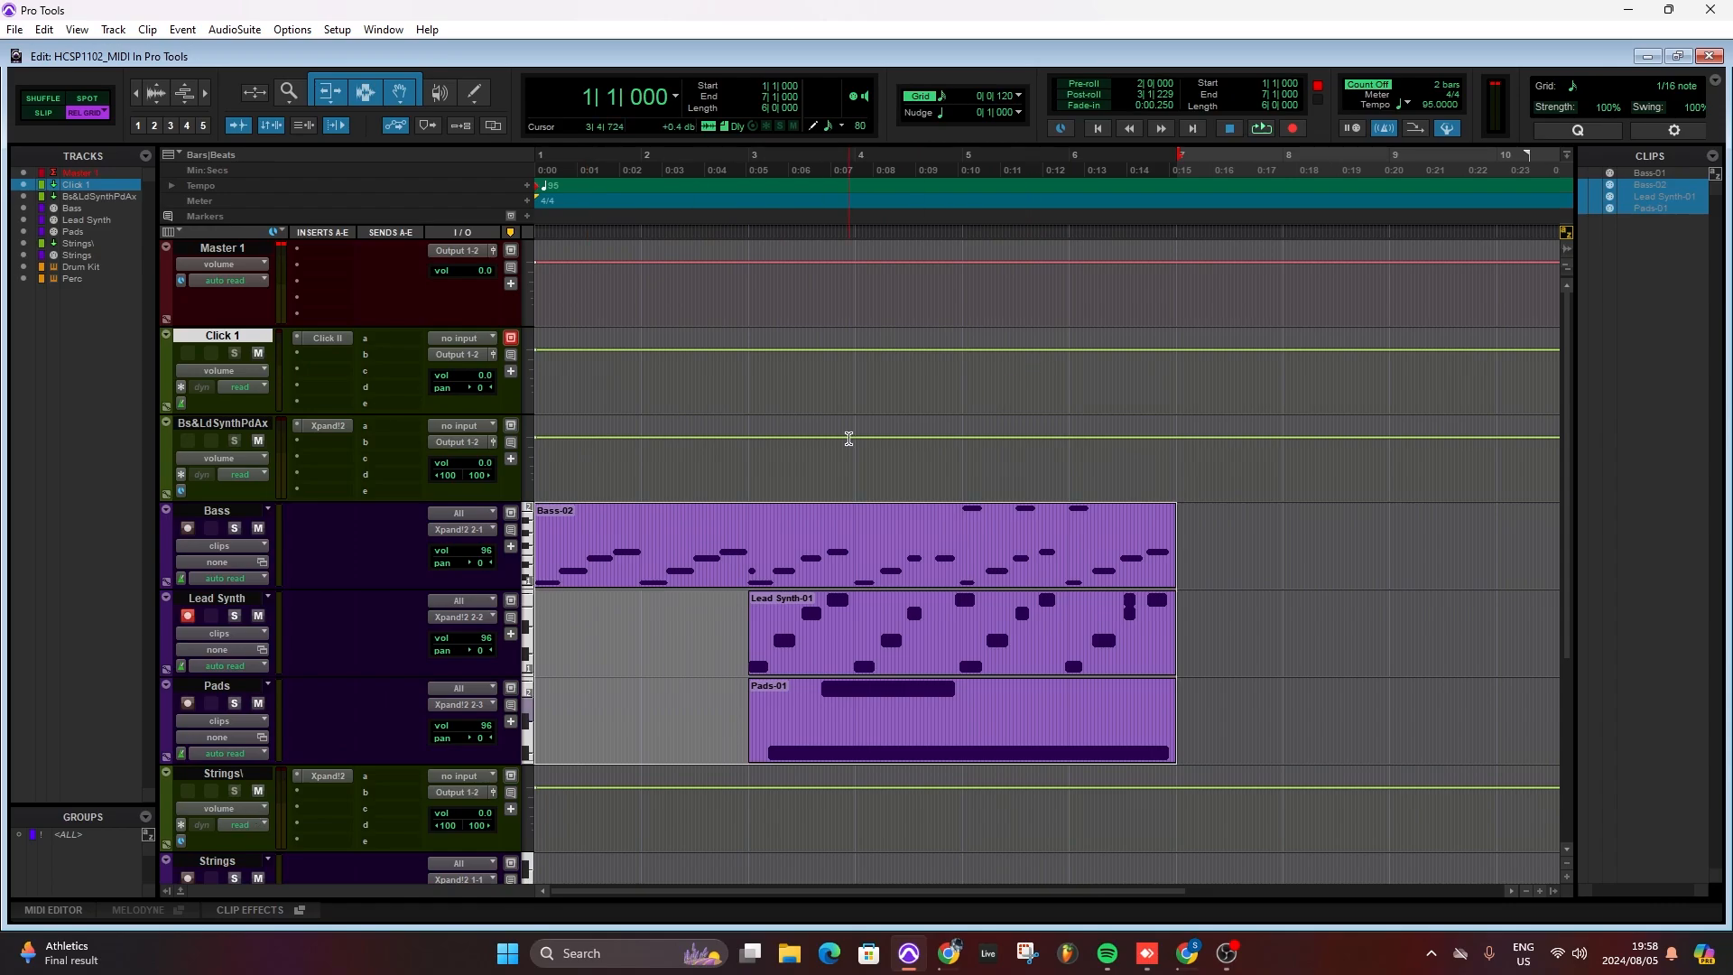
- Quantize the note starts in the three selected clips to a 1/16 note grid, preserving note duration, and close the quantize settings
left_click(182, 30)
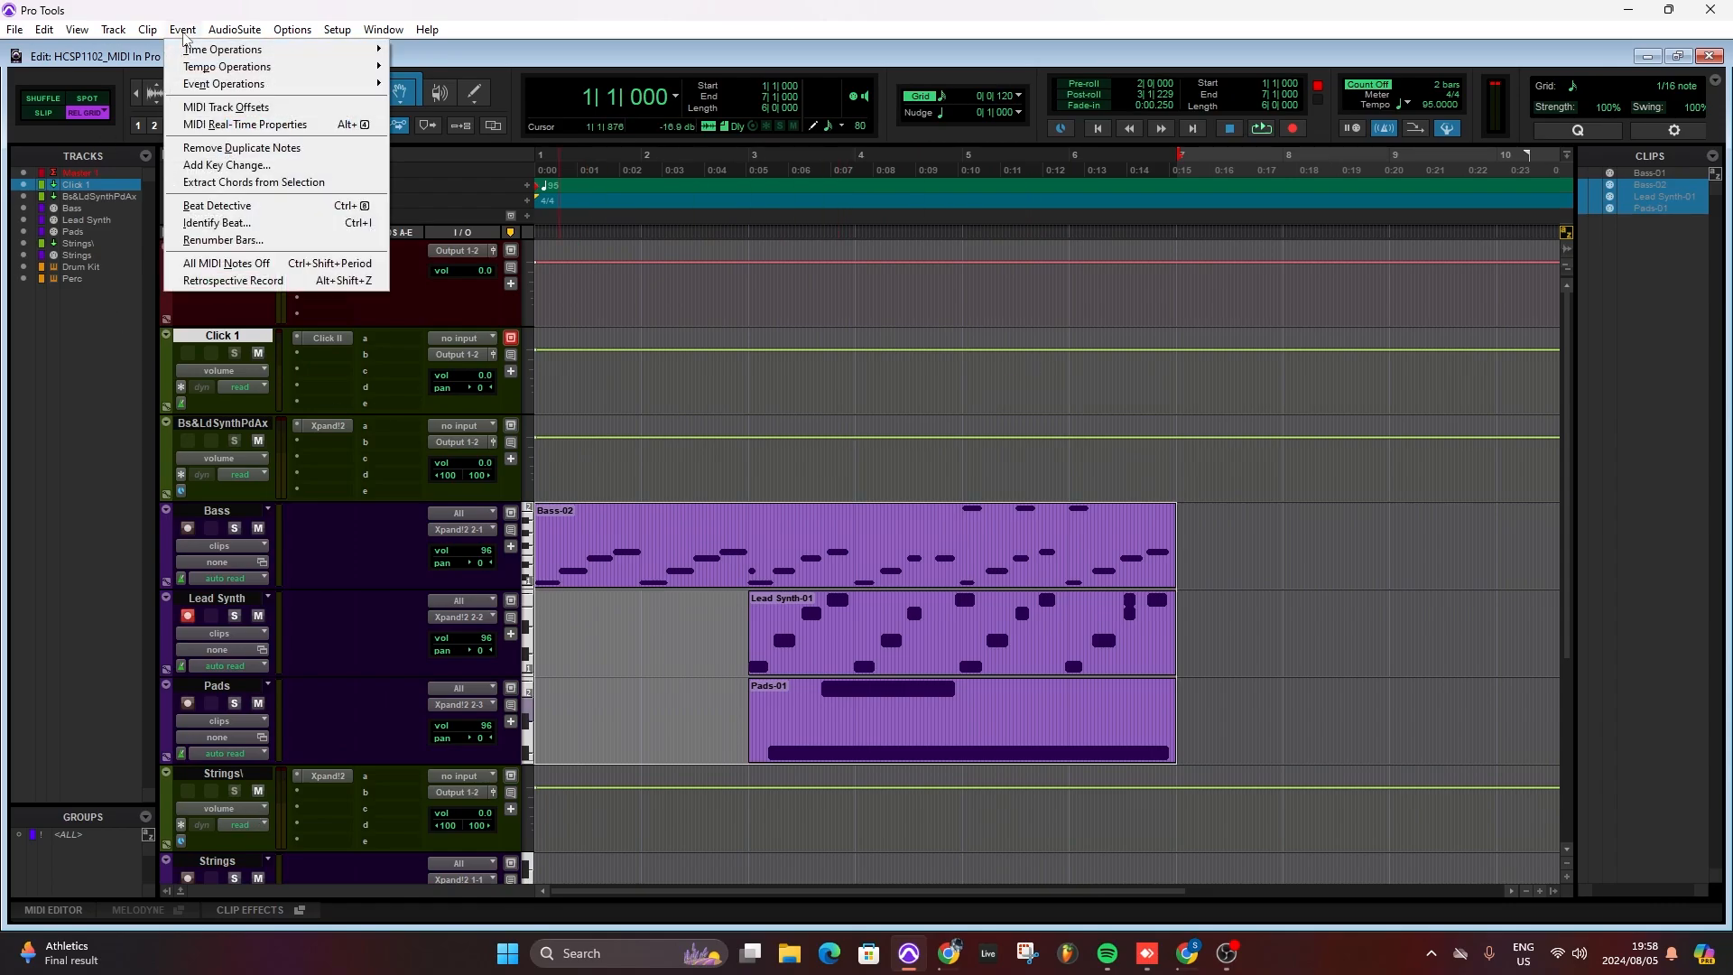
mouse_move(202, 86)
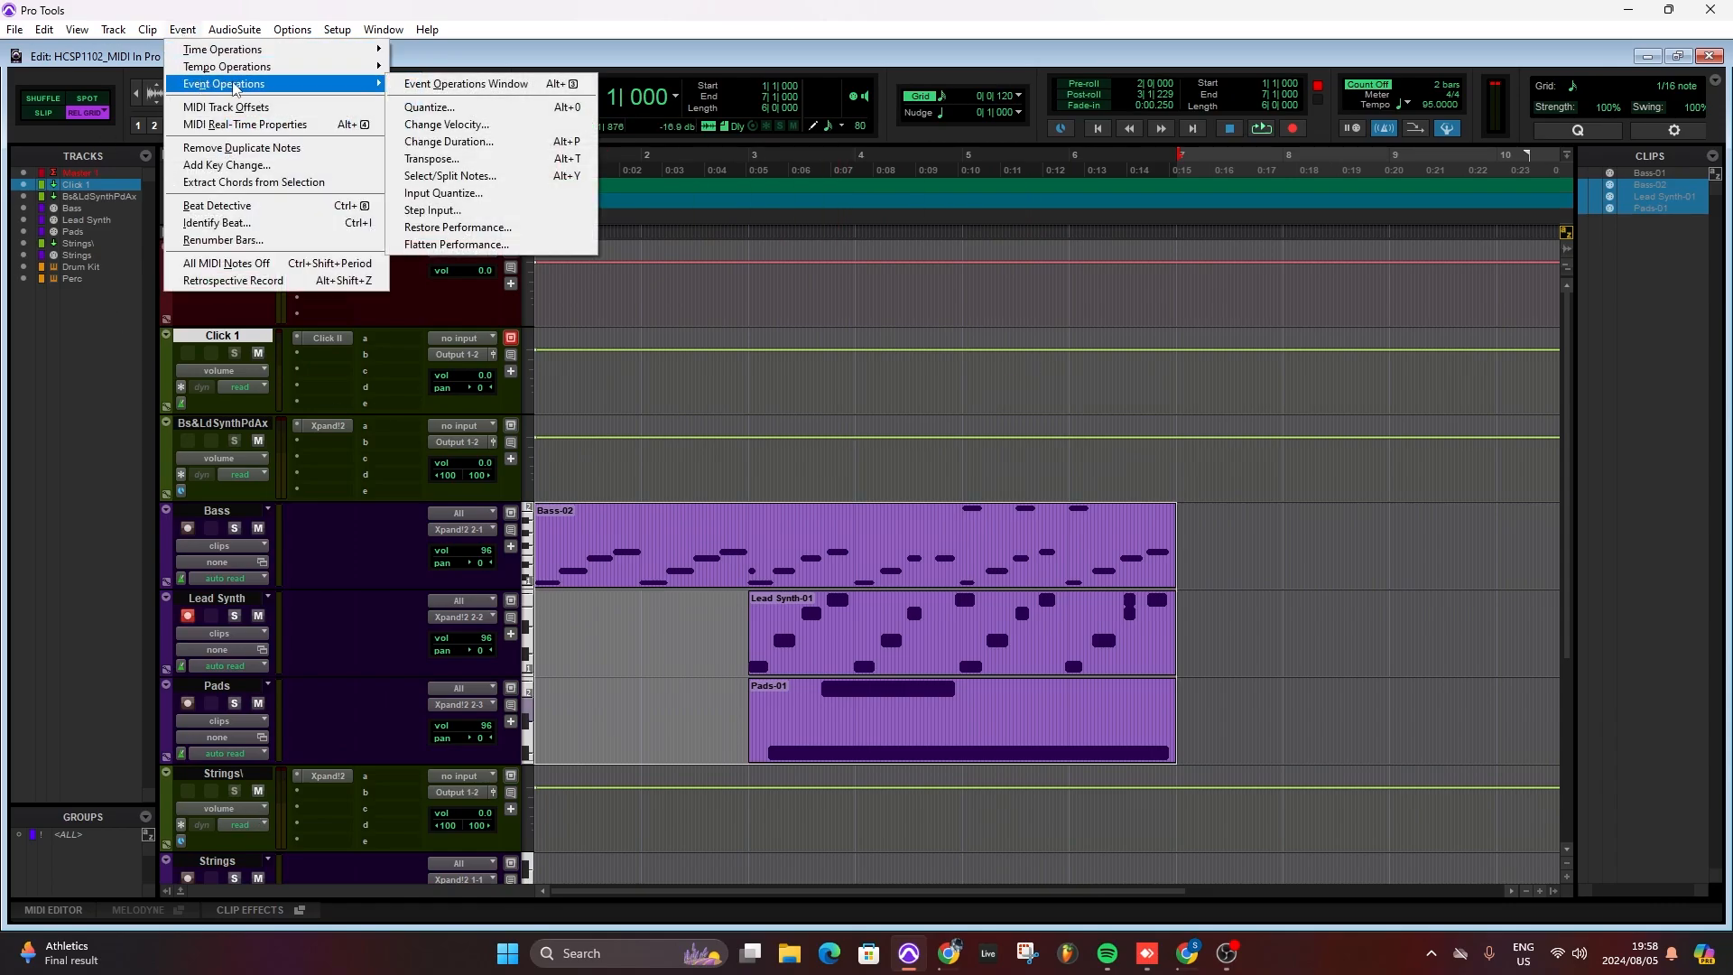
left_click(430, 107)
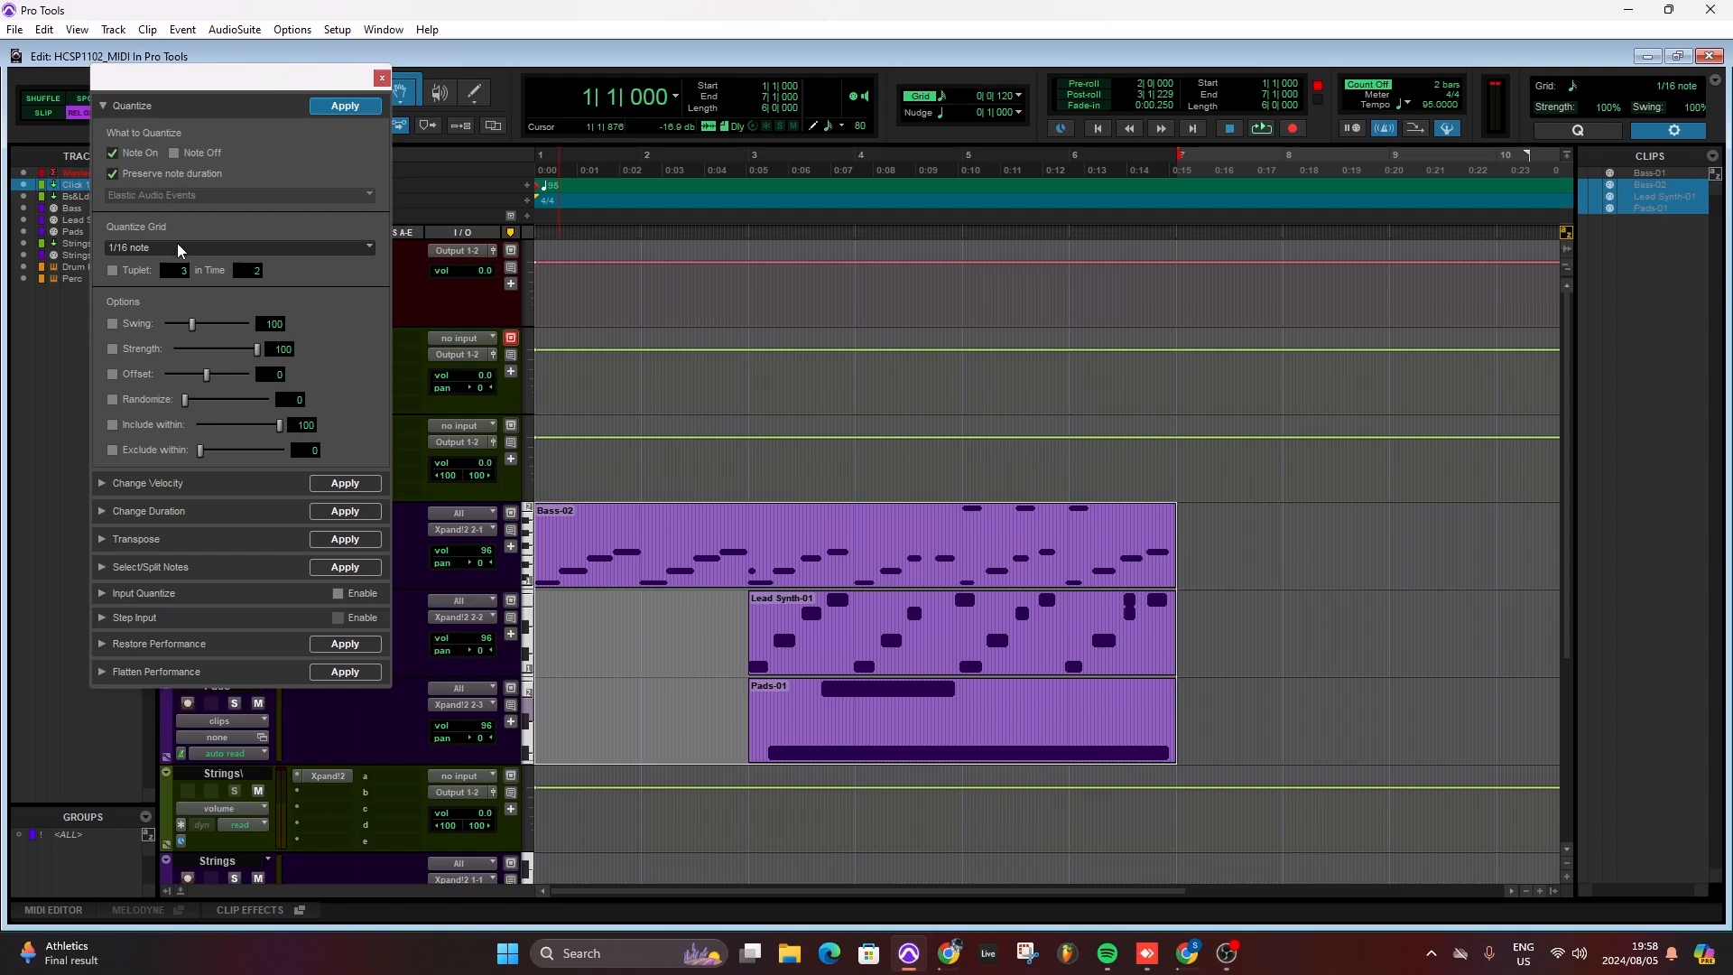
left_click(360, 106)
left_click(344, 107)
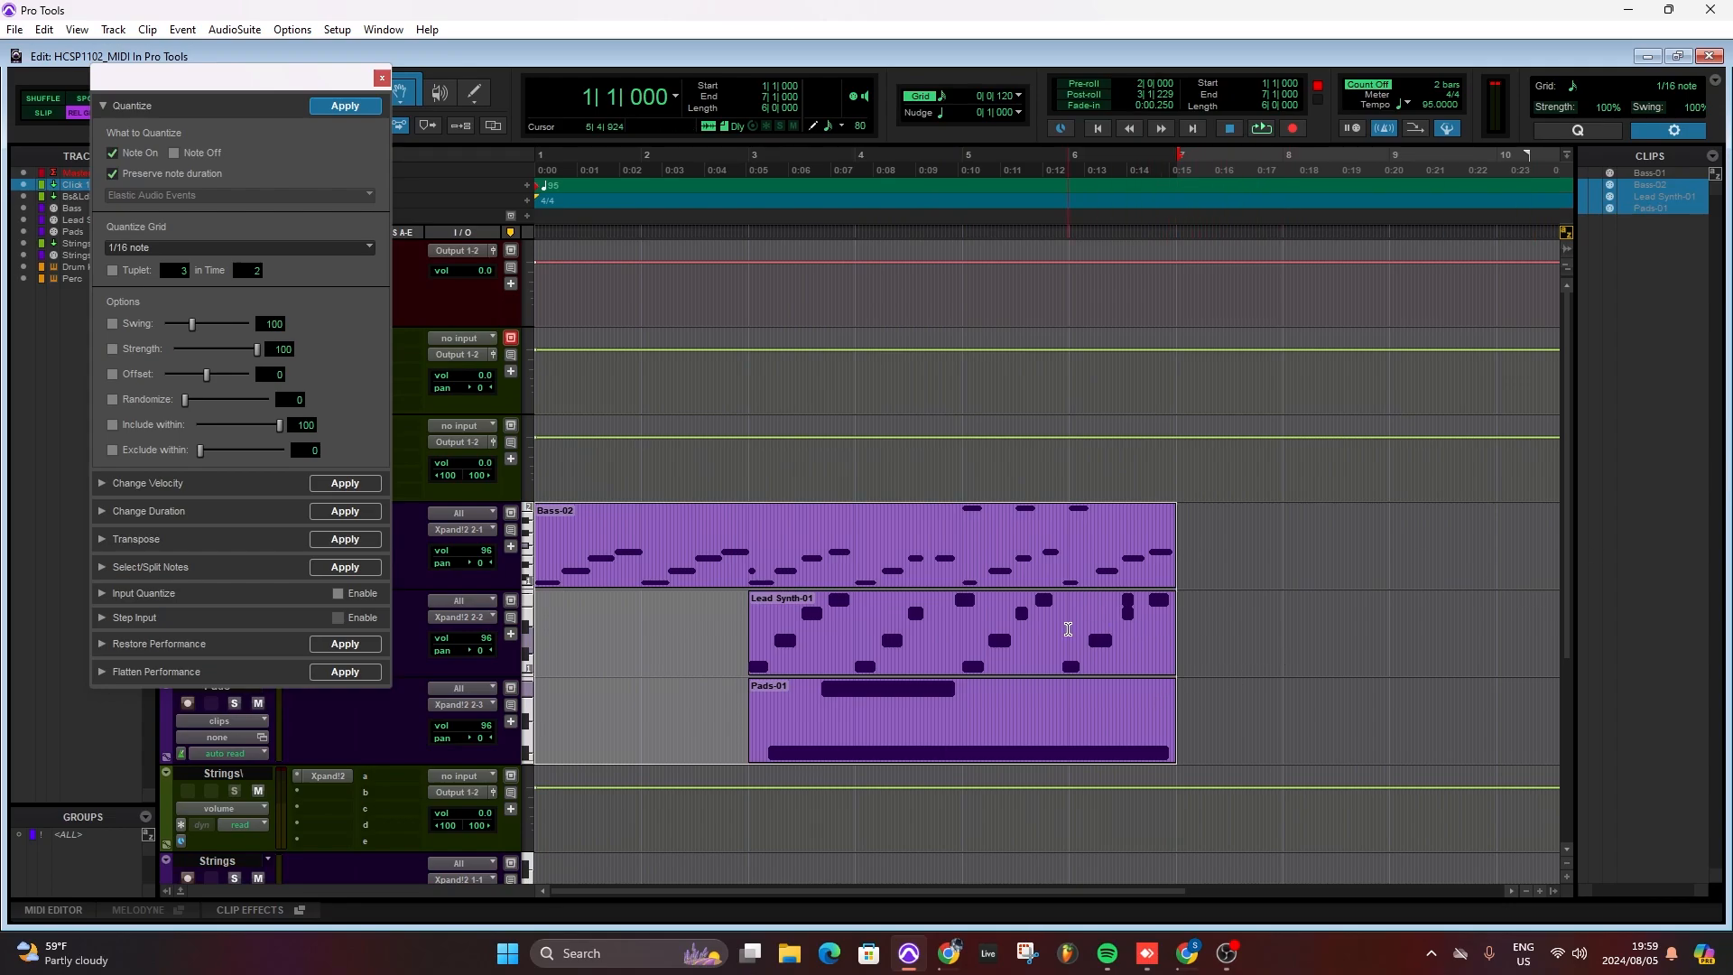
left_click(382, 77)
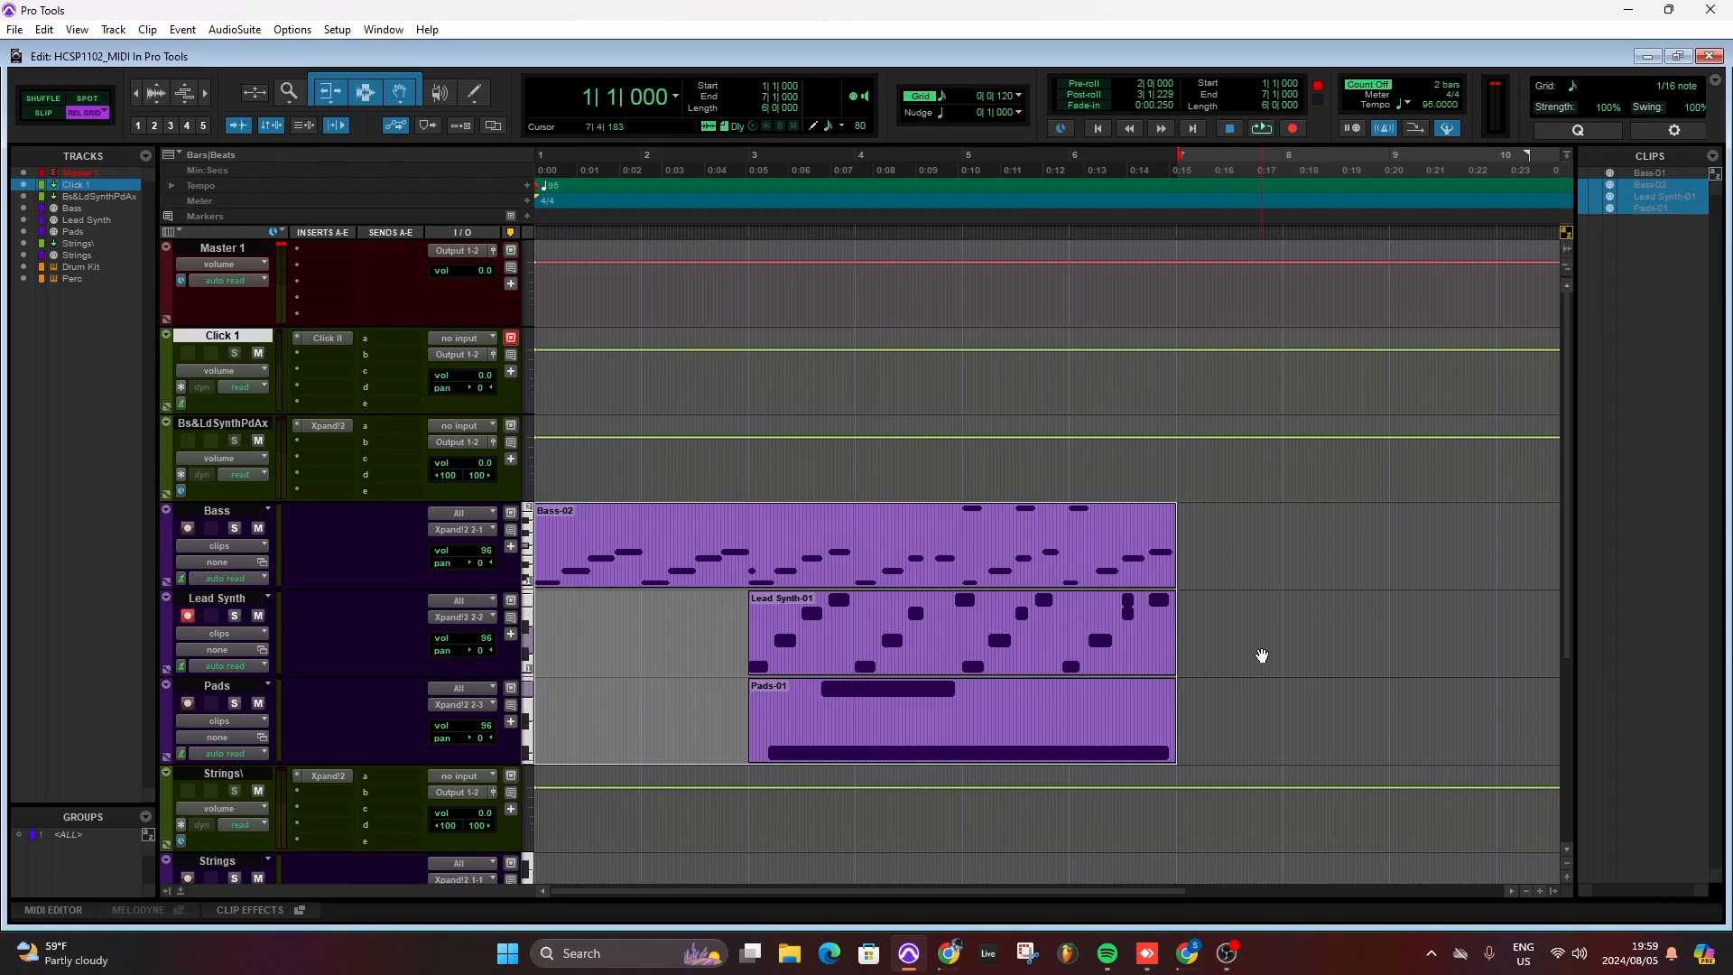
scroll(1262, 656, "down", 3)
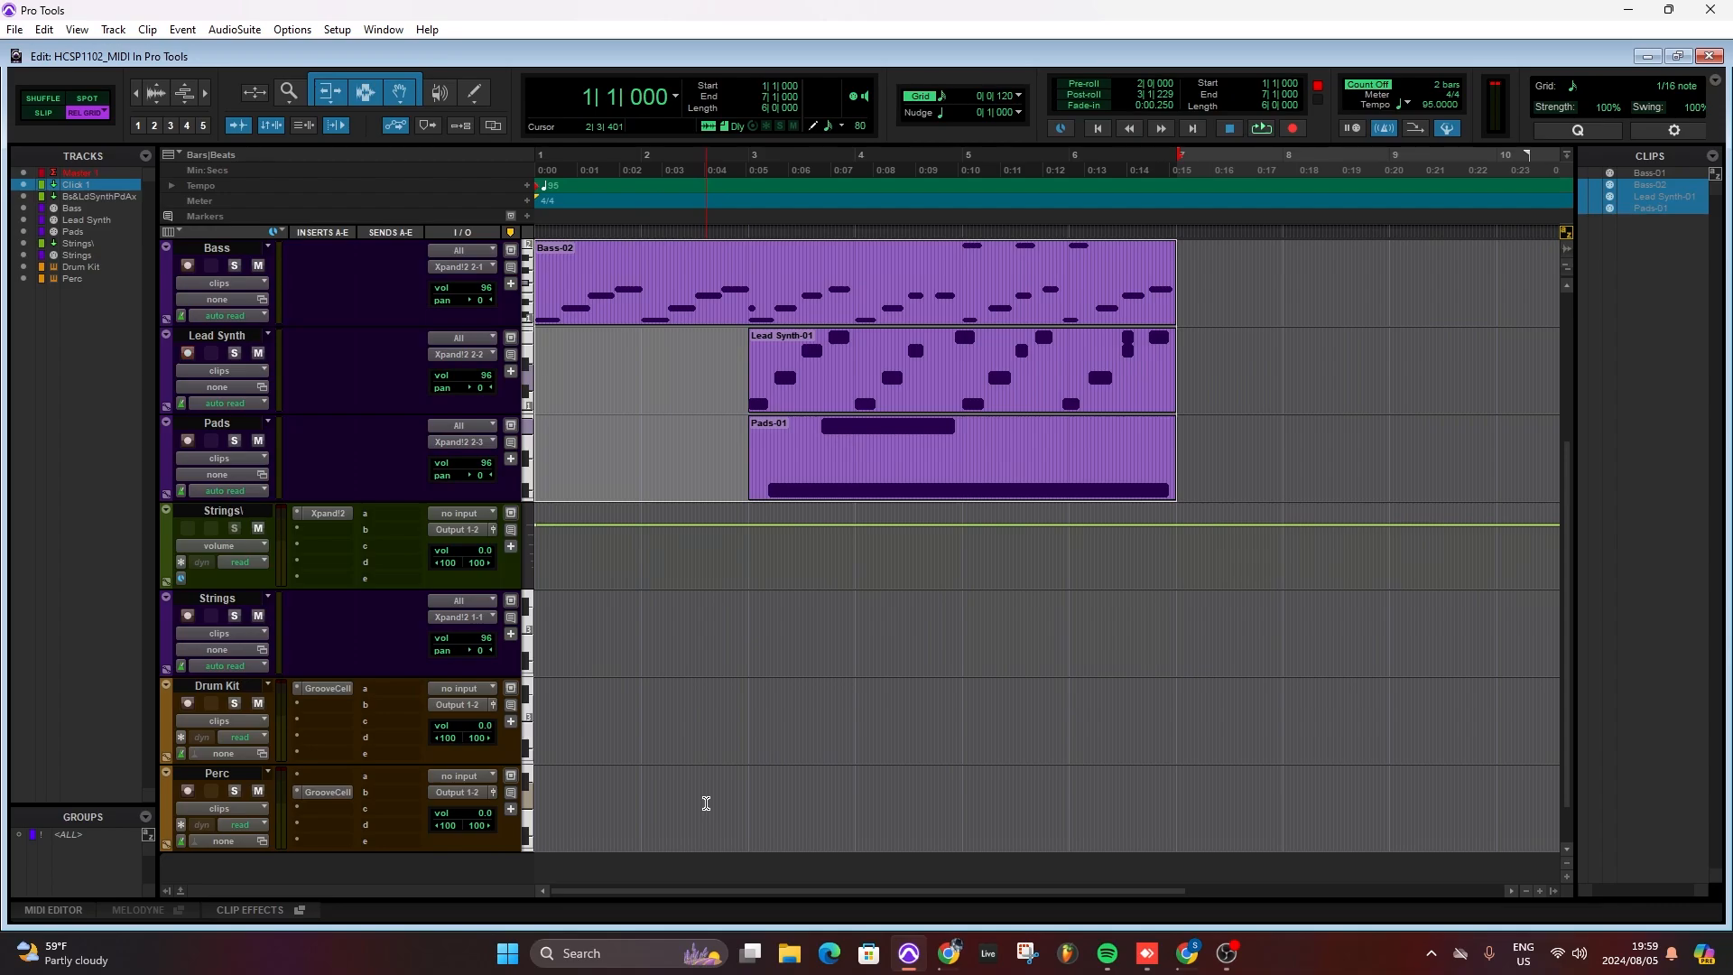
scroll(762, 855, "up", 3)
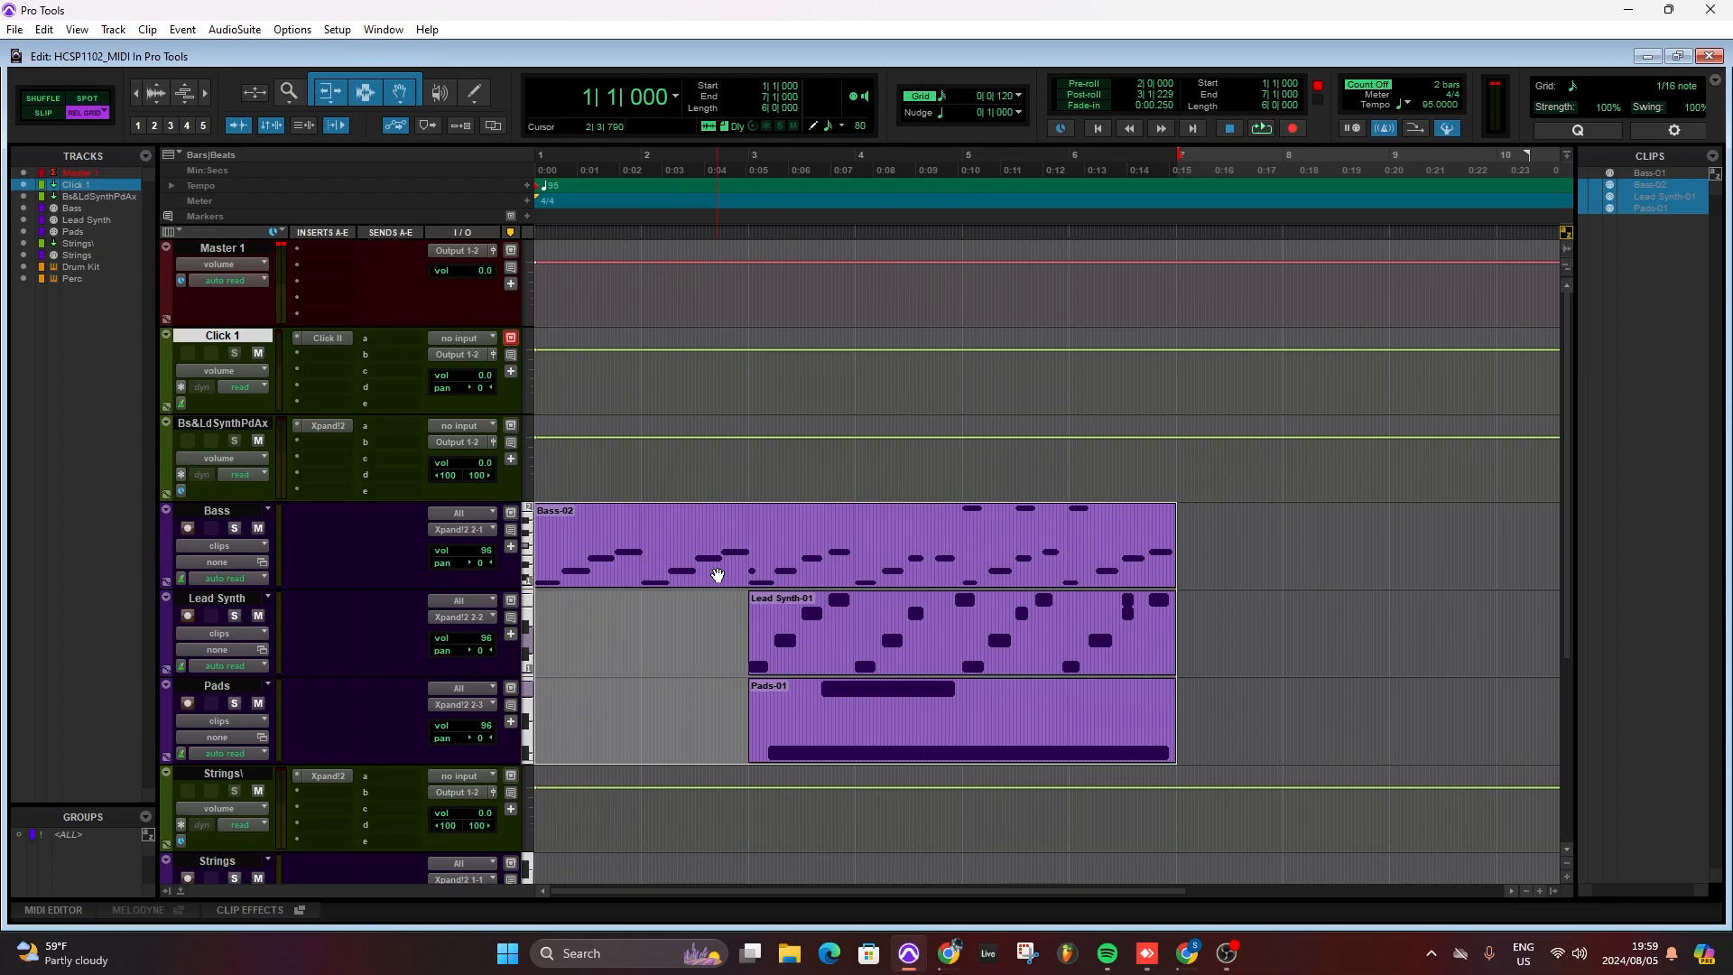
scroll(859, 564, "down", 5)
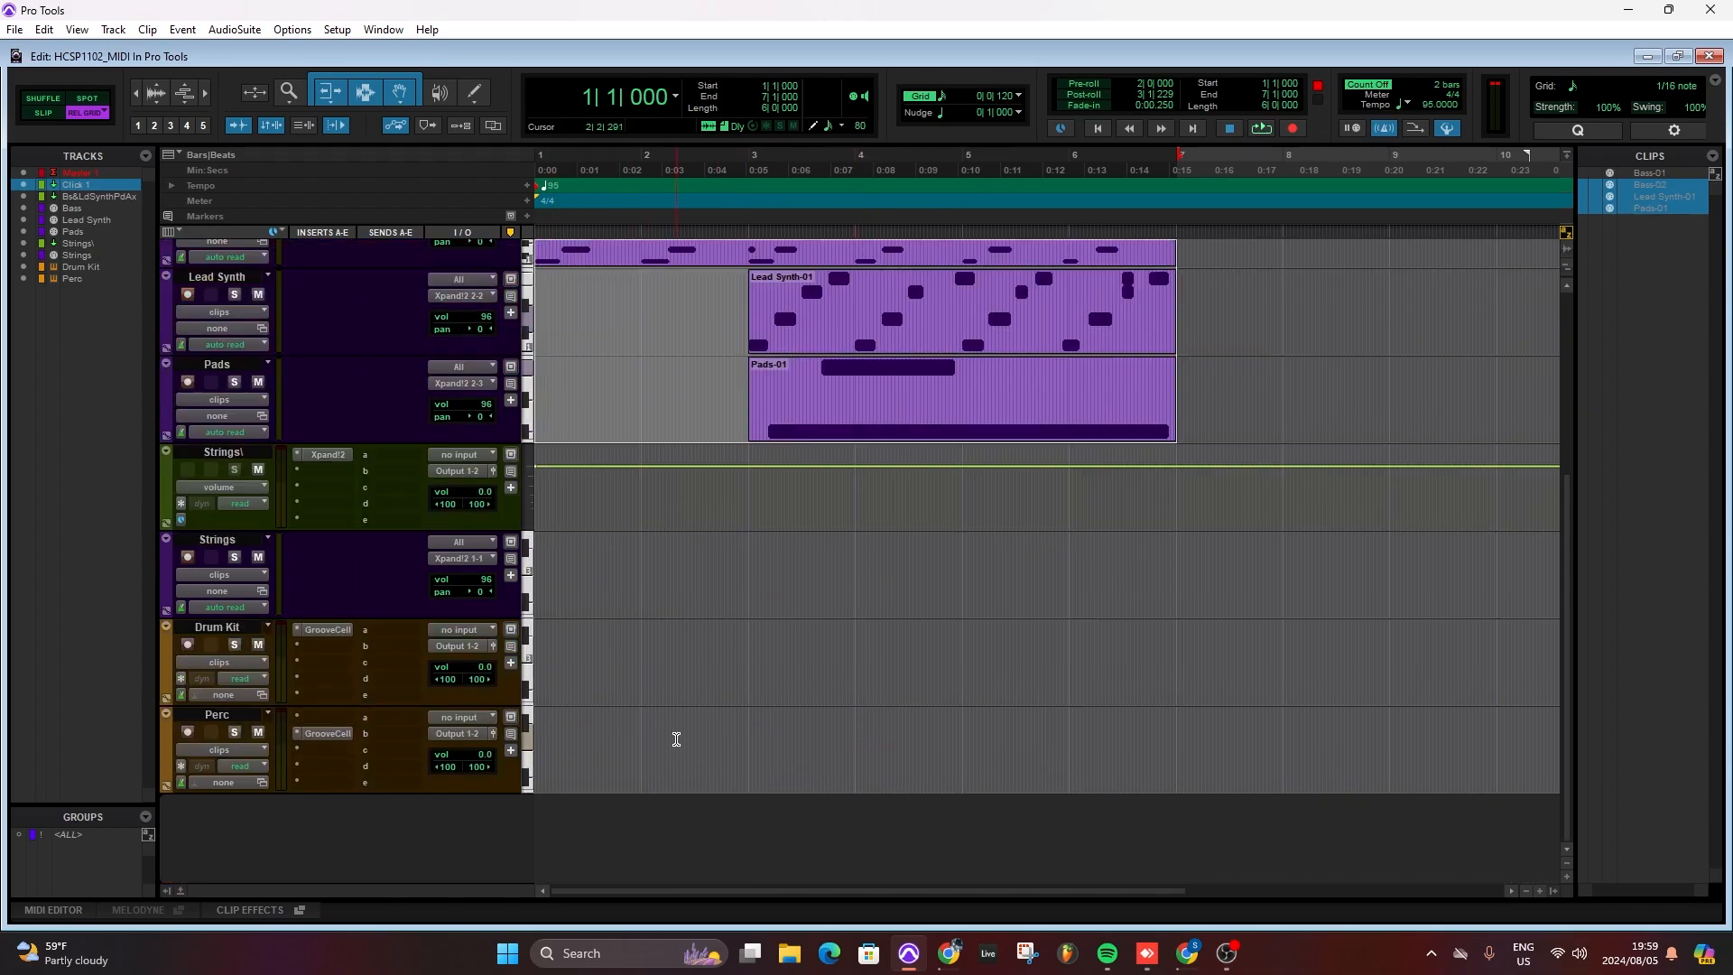